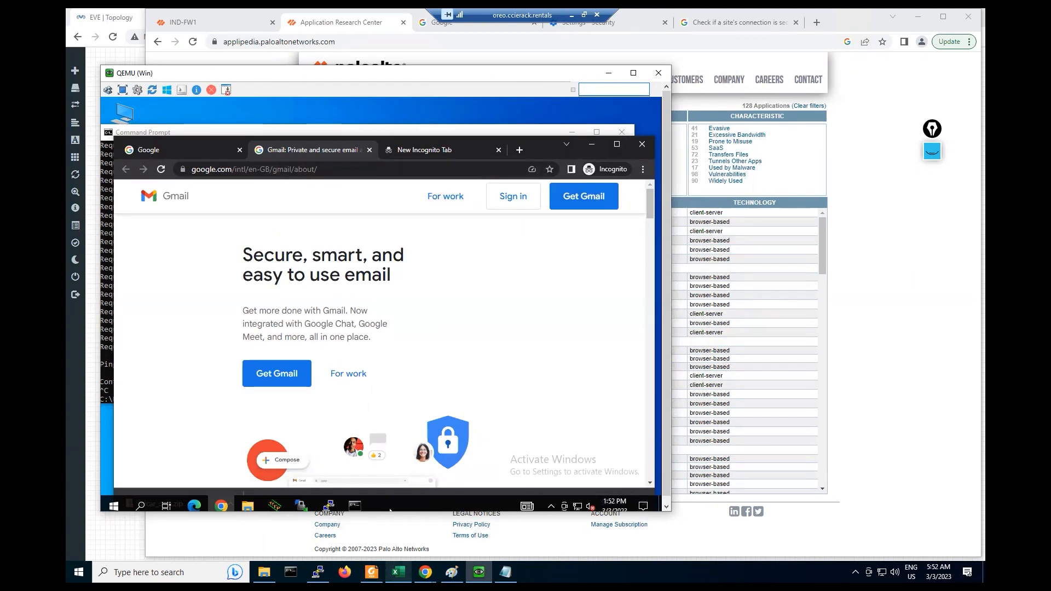
- Bring the QEMU Windows client forward and switch its Chrome from Gmail to the empty Incognito tab
click(451, 573)
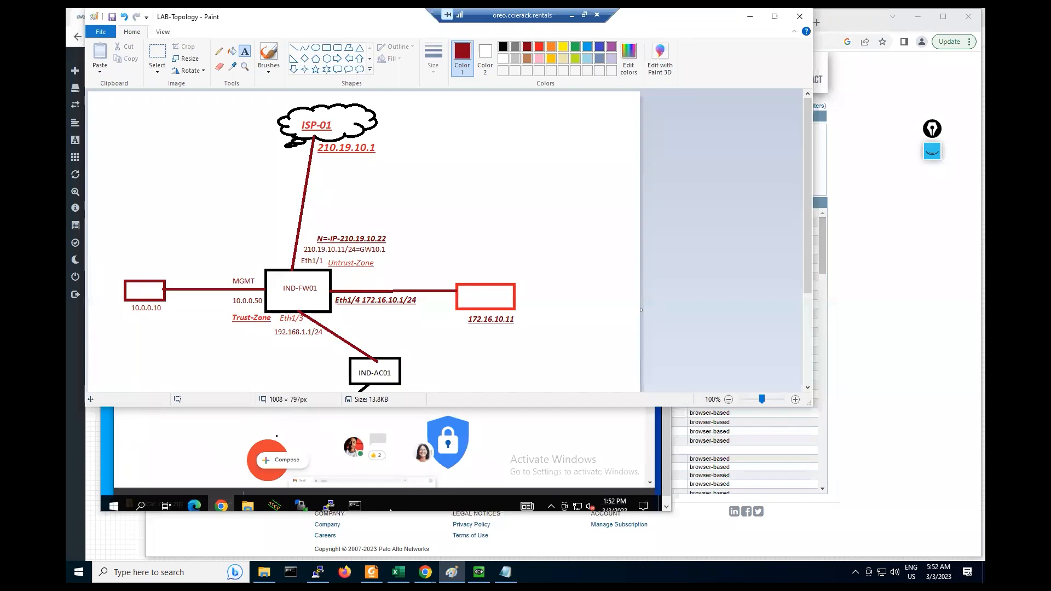
click(390, 510)
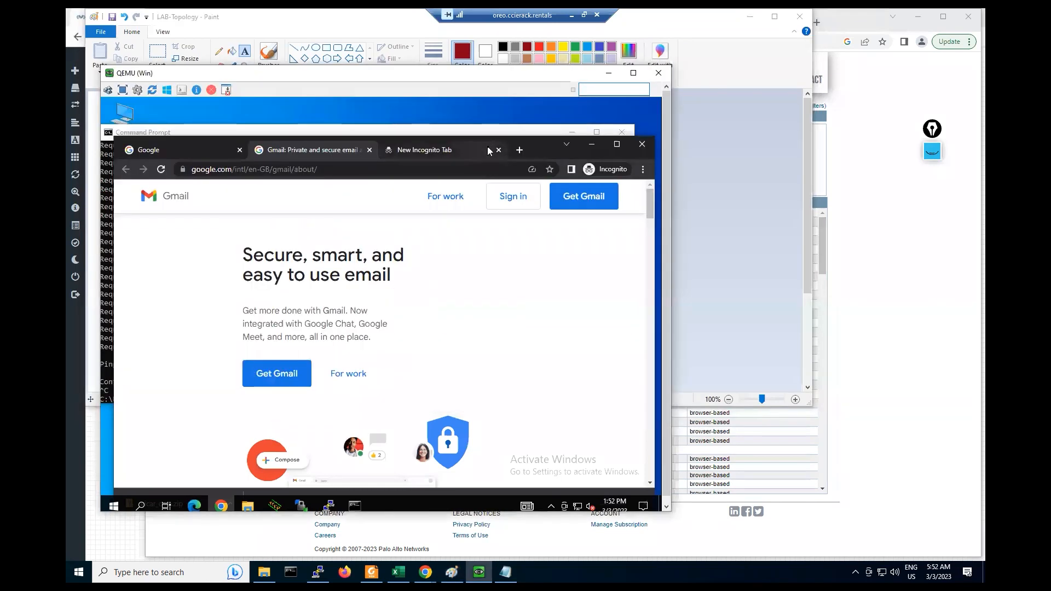
click(508, 154)
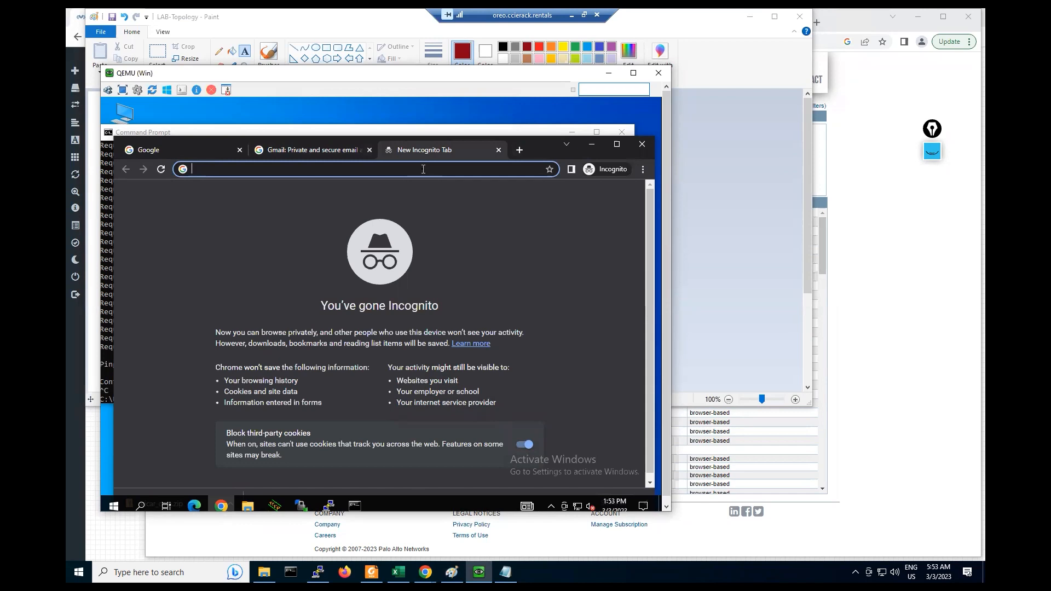
text(https://)
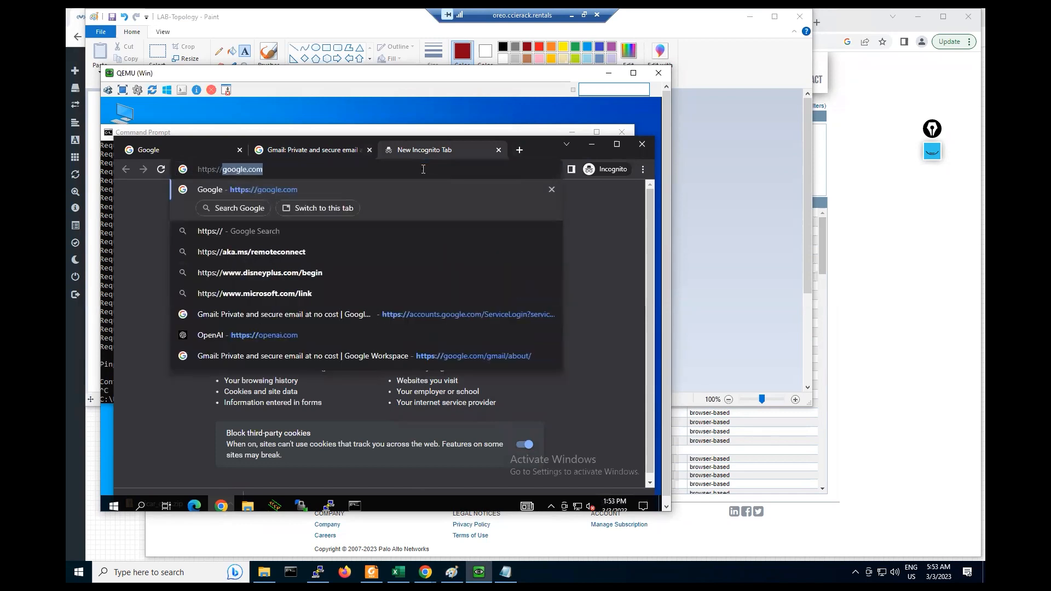
text(192.168.1.1)
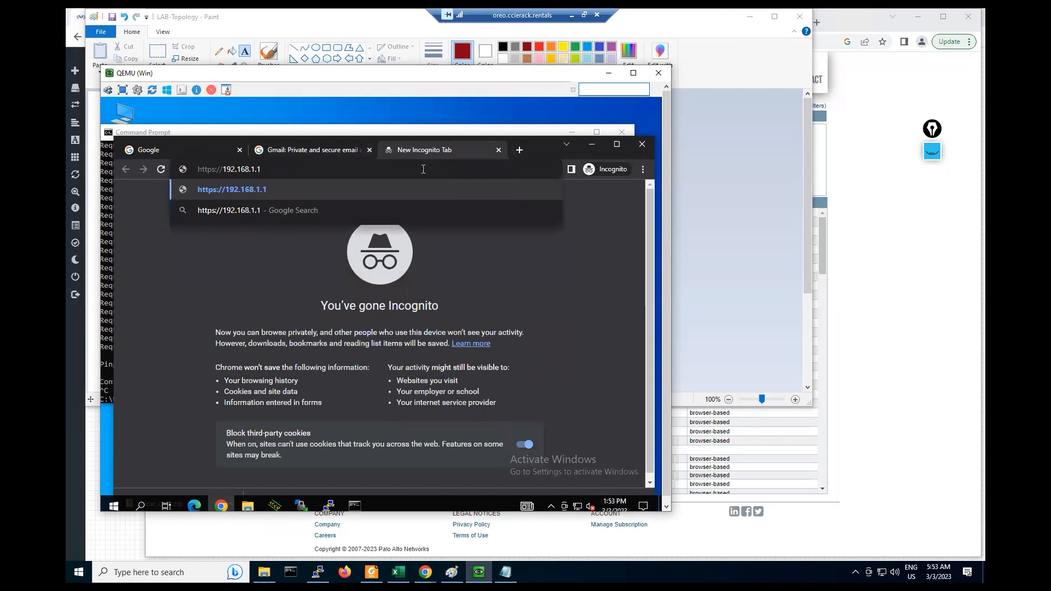
key(Return)
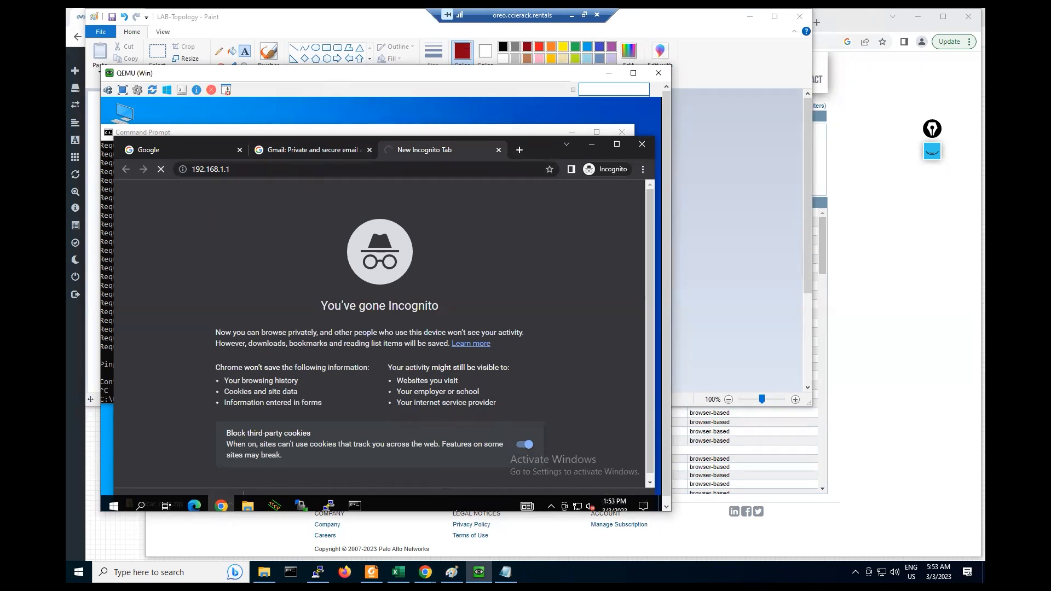
click(425, 572)
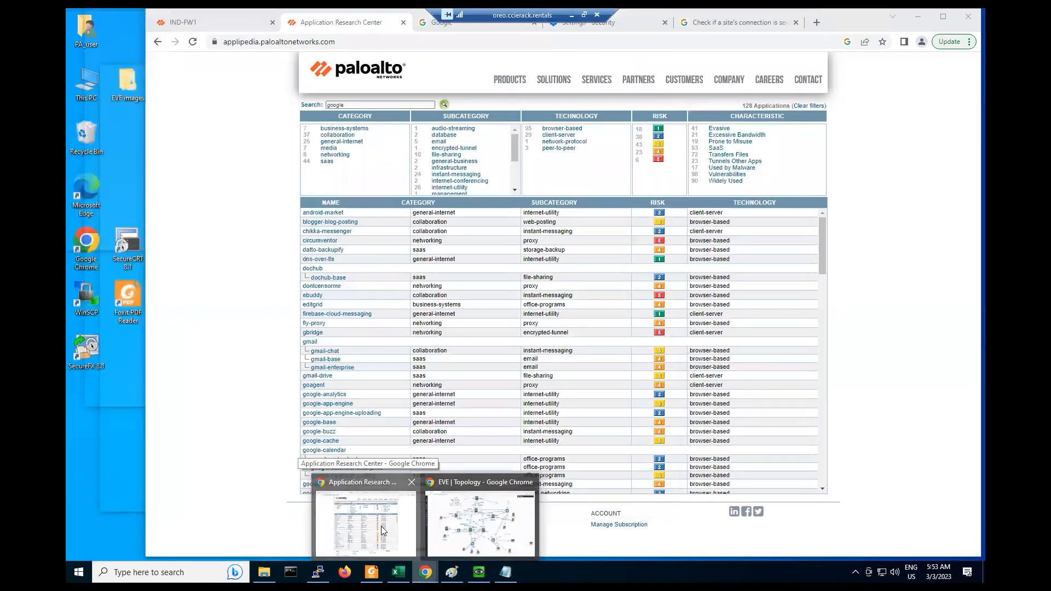
click(381, 527)
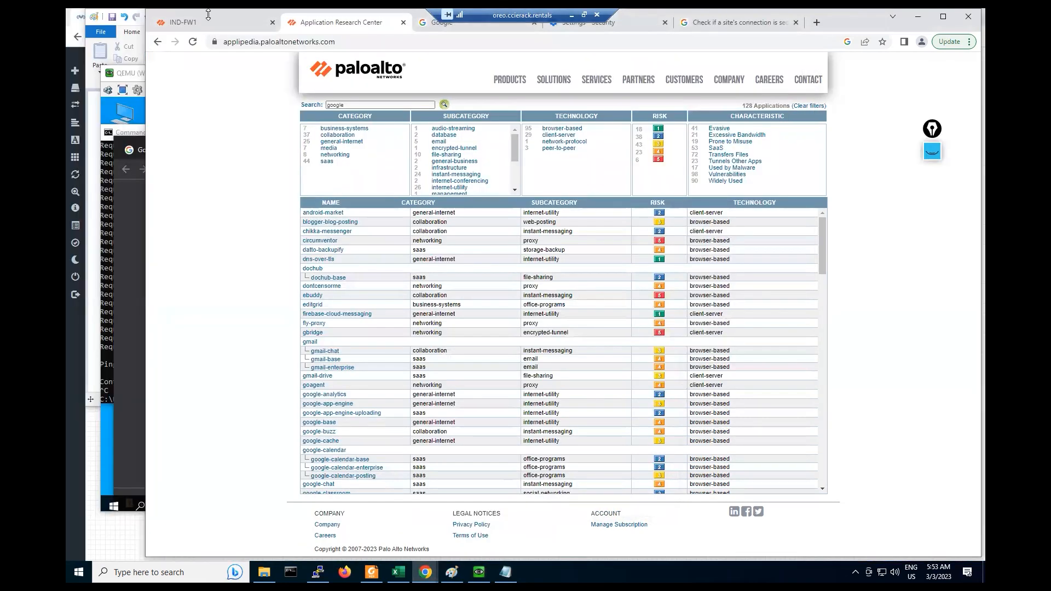
- On IND-FW1, open Network > Interfaces, glance at the VLAN list, and return to the Ethernet list
click(204, 20)
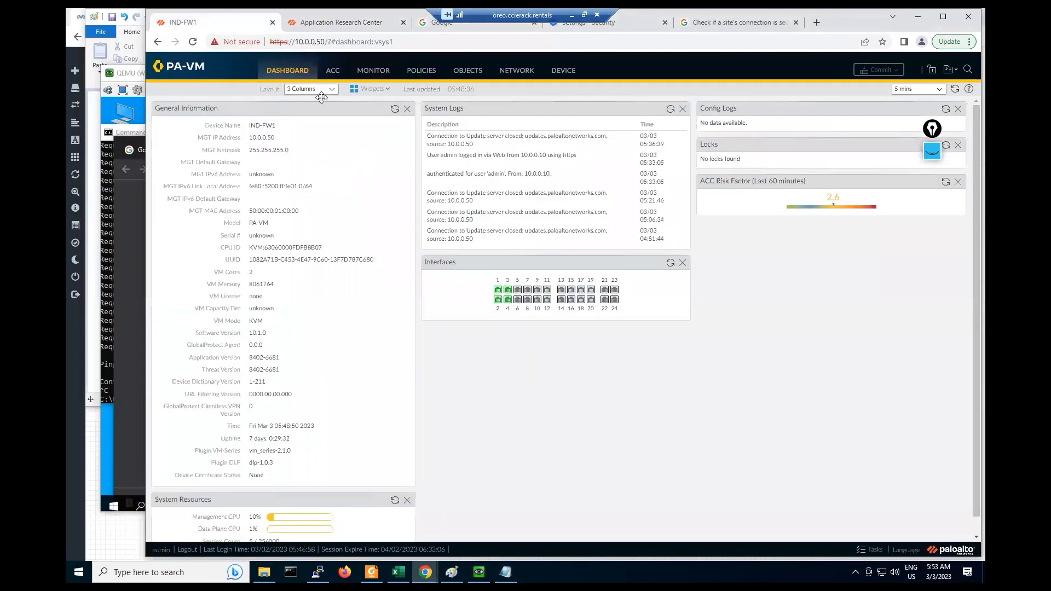
click(517, 70)
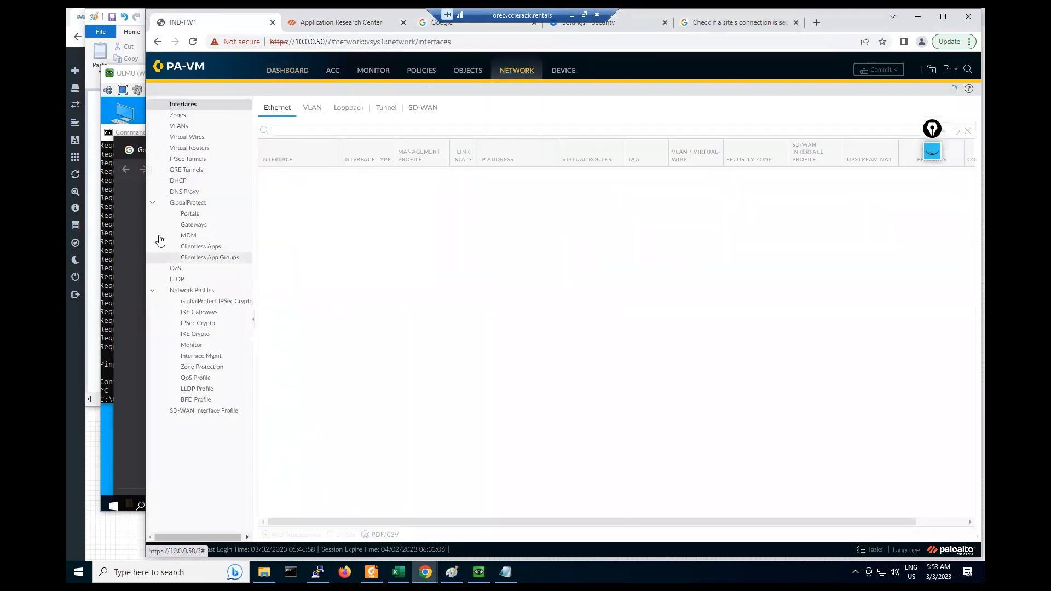
key(alt+Tab)
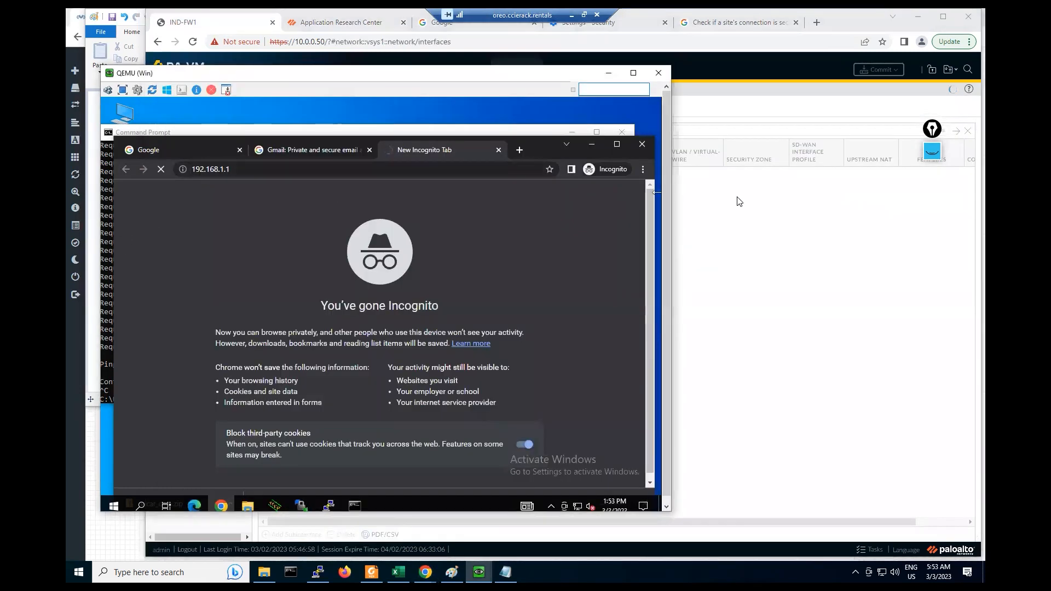
click(736, 203)
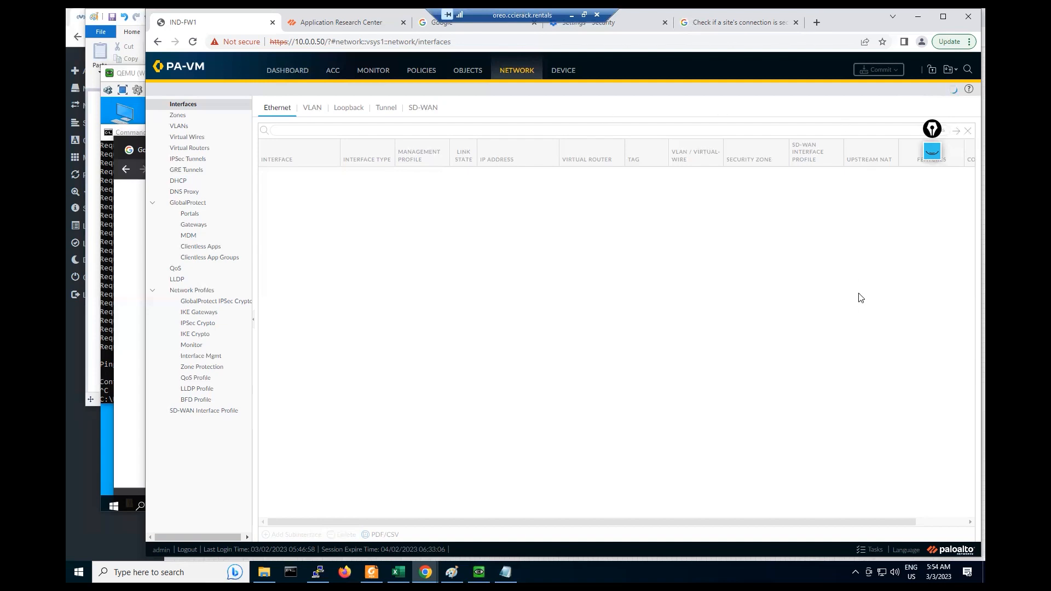
click(316, 112)
click(273, 111)
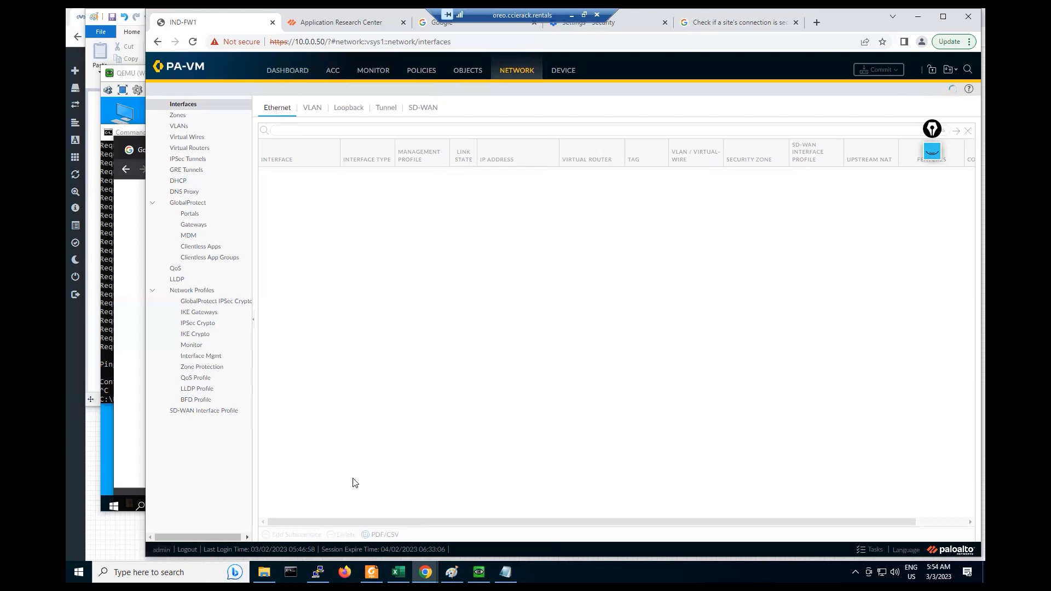
click(317, 573)
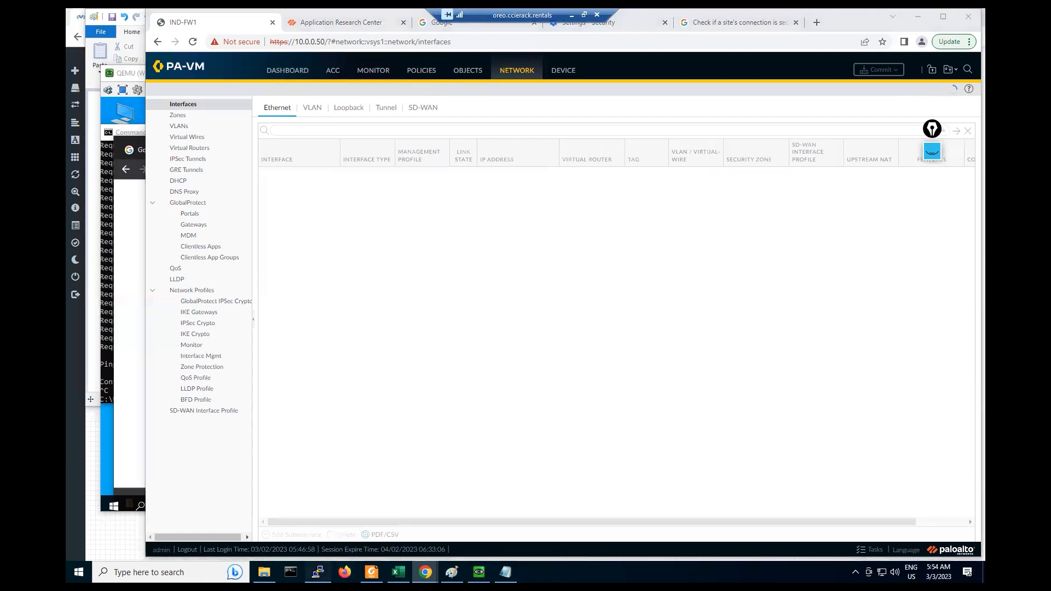
- Log in to the IND-FW1 console as admin, retrying after the first failed attempt
text(admin)
key(Return)
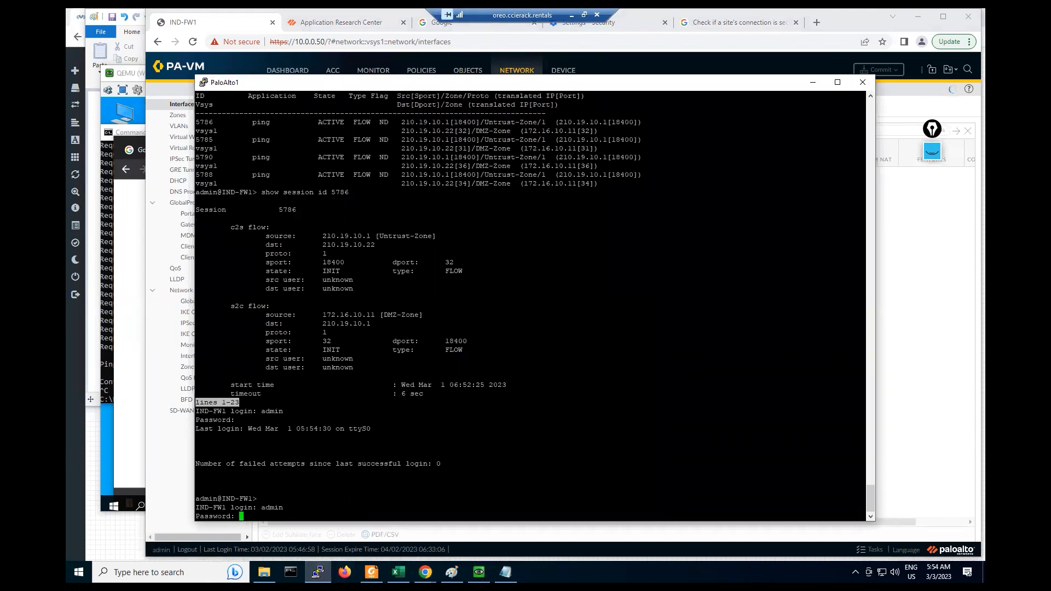
key(Return)
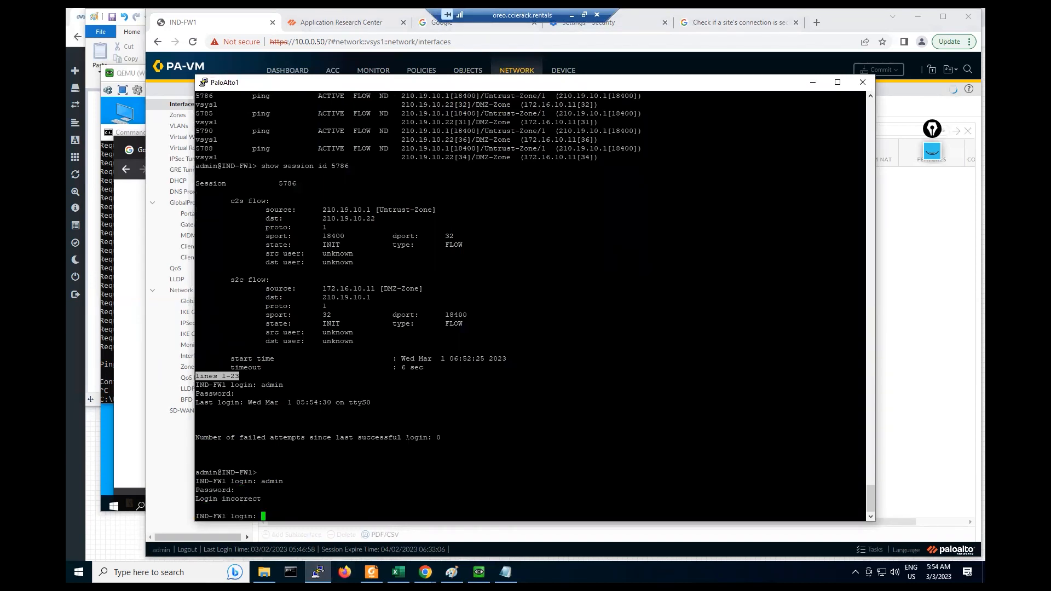
text(admin)
key(Return)
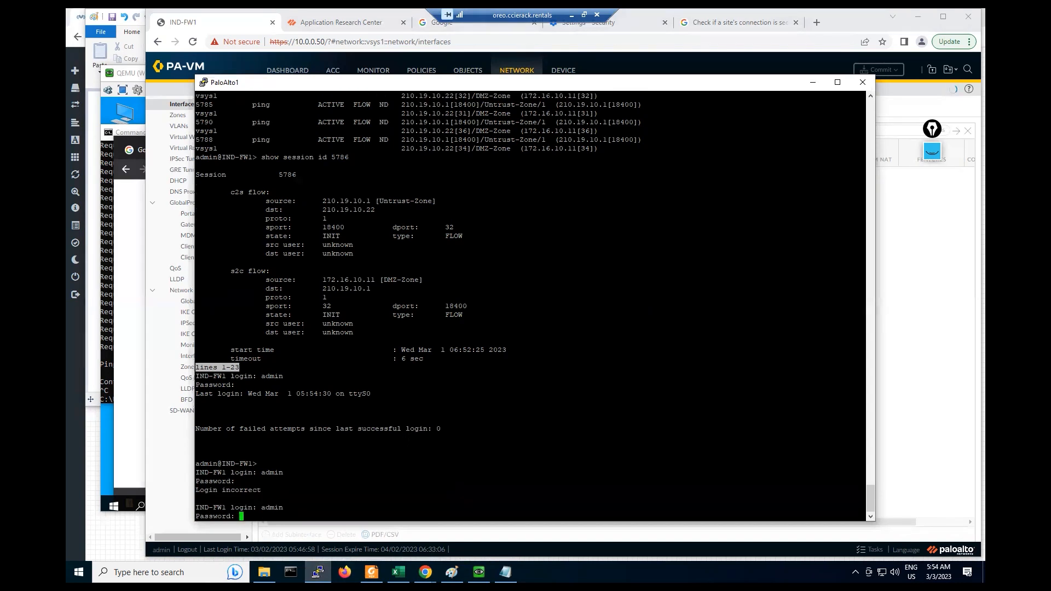
key(Return)
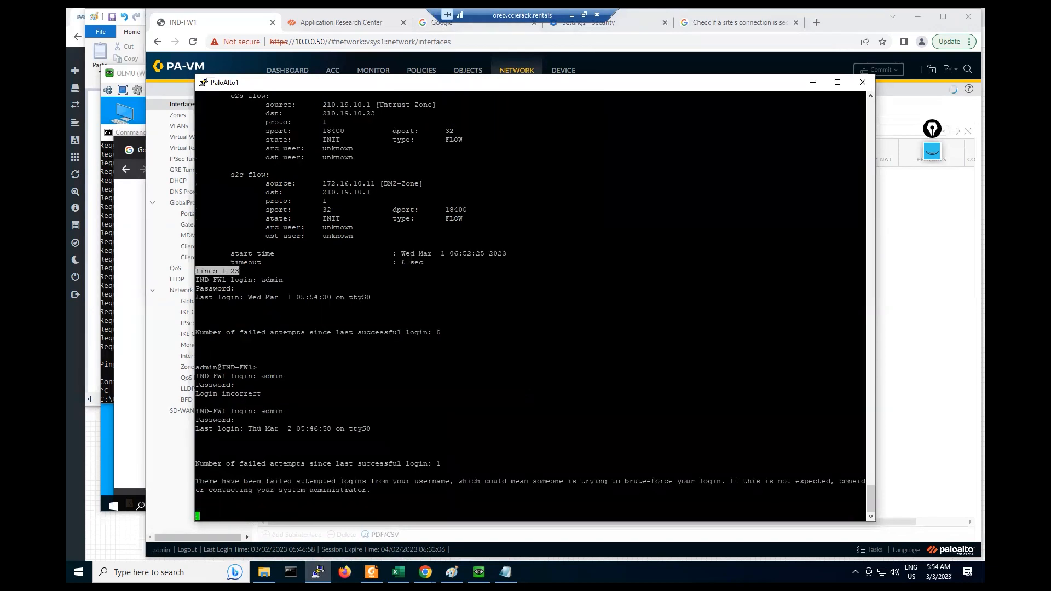
- Move the PuTTY window aside, select the failed-login warning, and return to the PA-VM page
drag(409, 86, 399, 109)
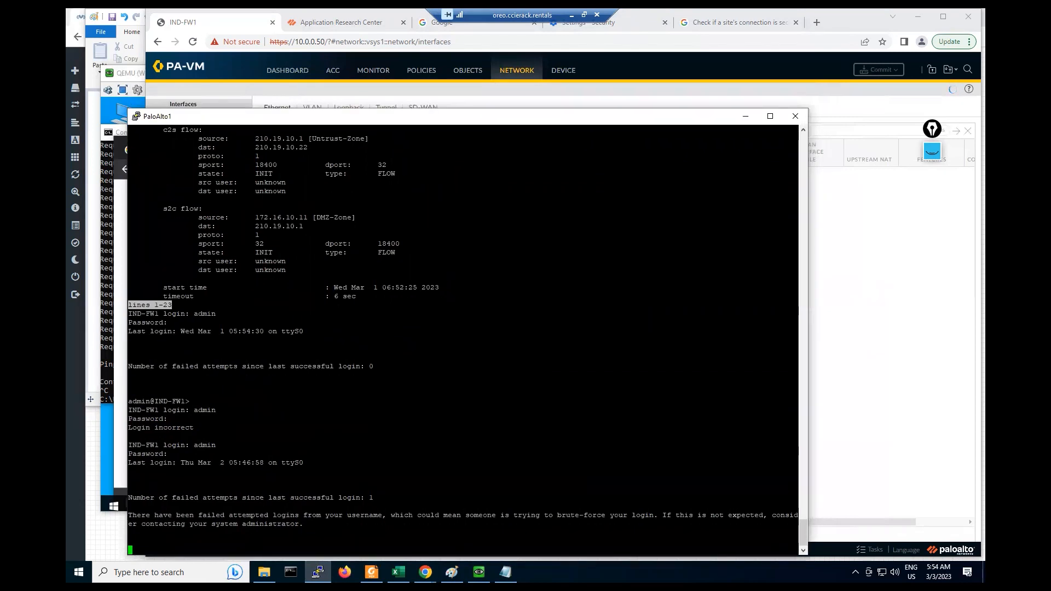
drag(146, 515, 627, 515)
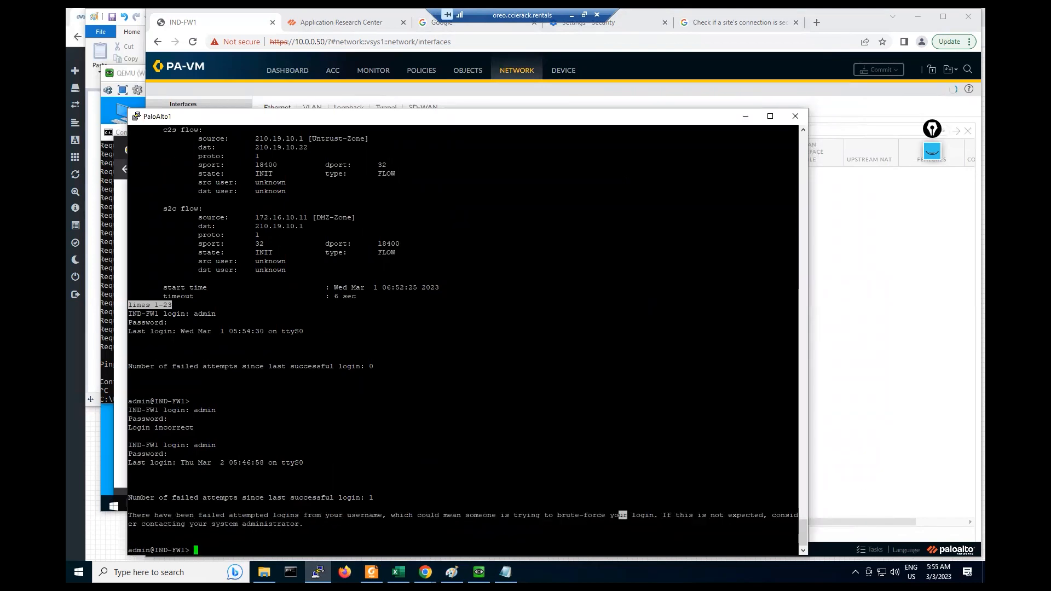
click(870, 213)
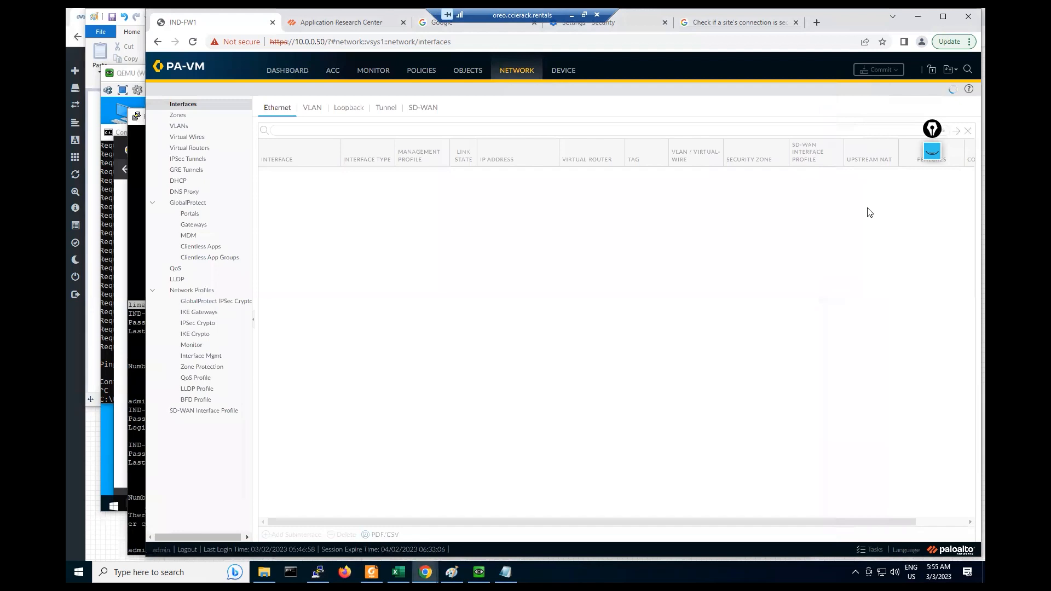
- Reload the firewall page, copy its address, and close the certificate error tab
click(192, 41)
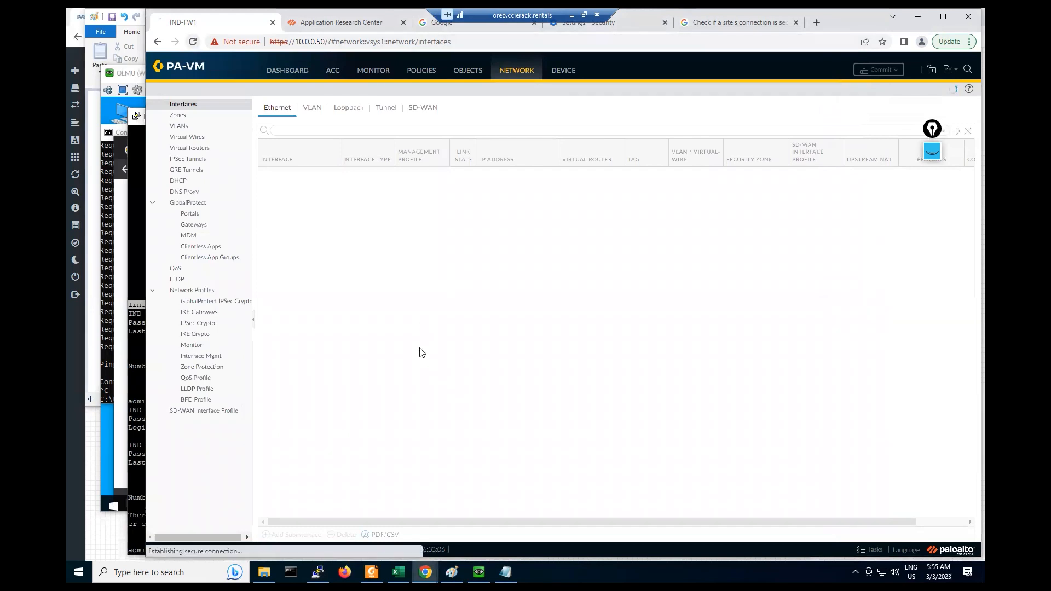
click(422, 350)
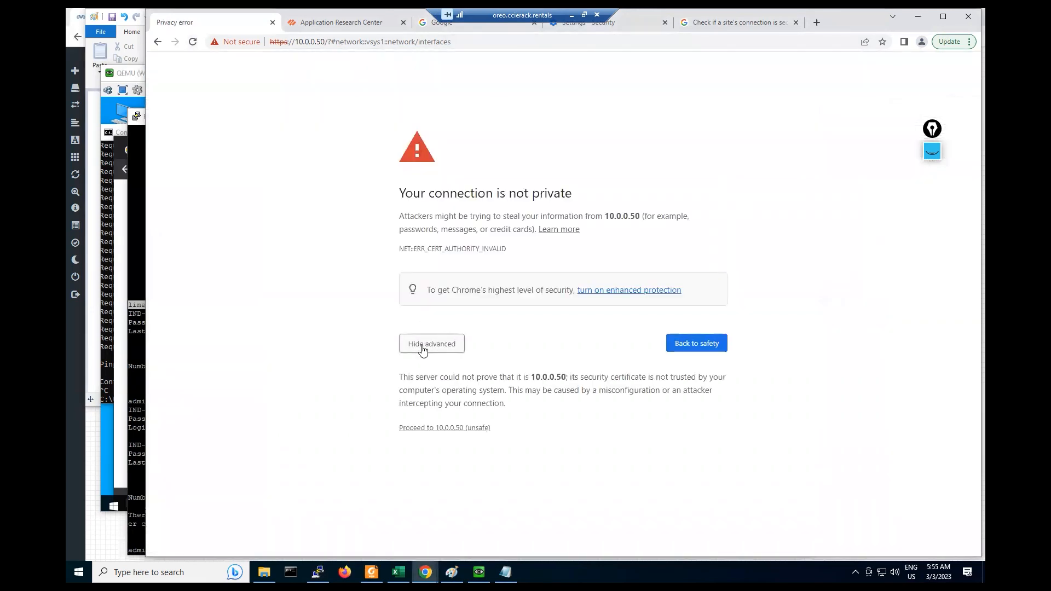
click(314, 44)
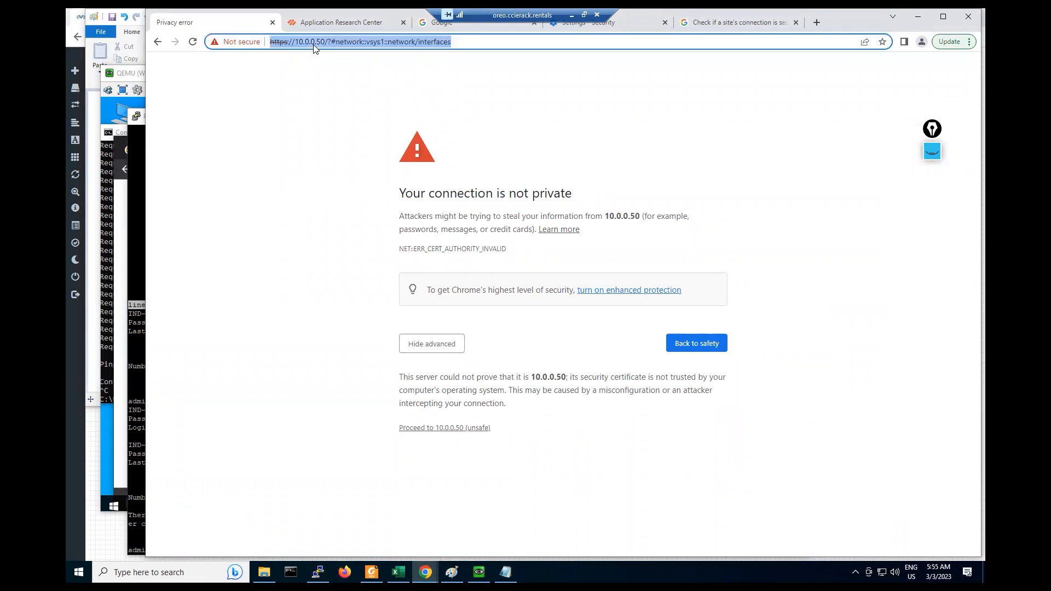
key(super+c)
click(281, 18)
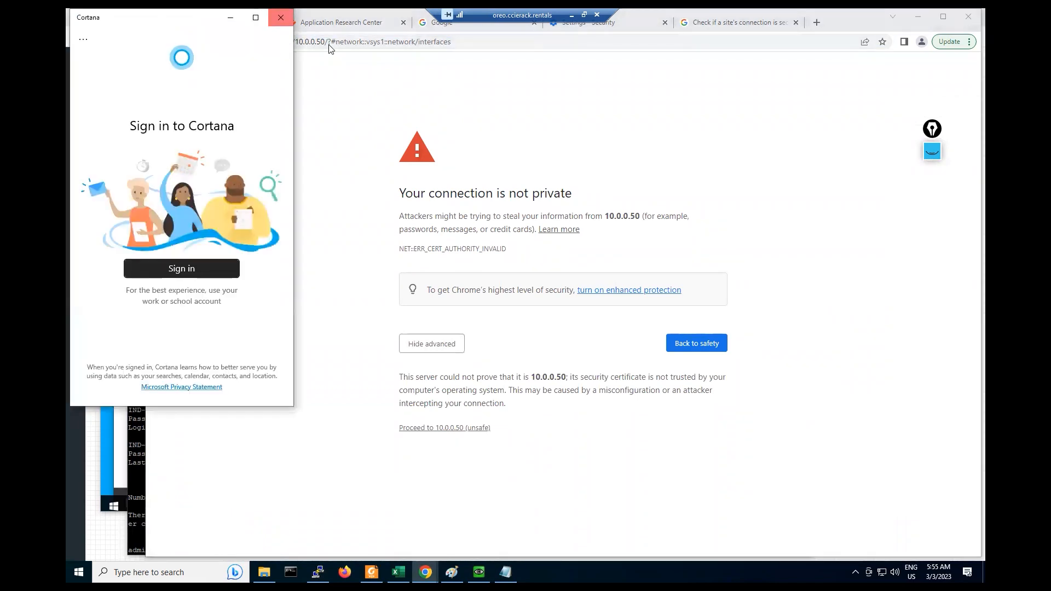
click(326, 44)
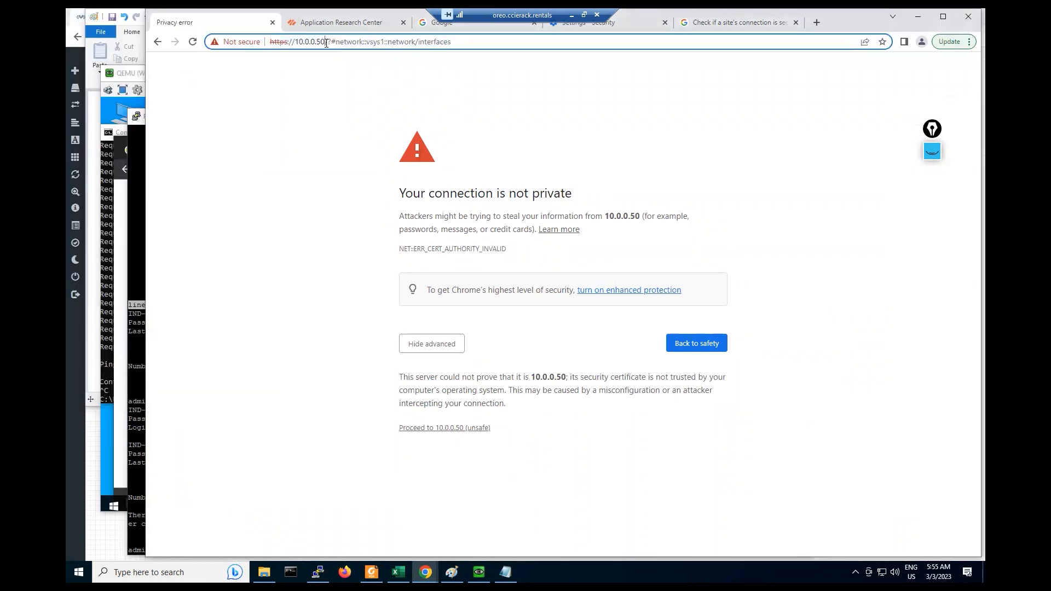
click(272, 22)
click(307, 28)
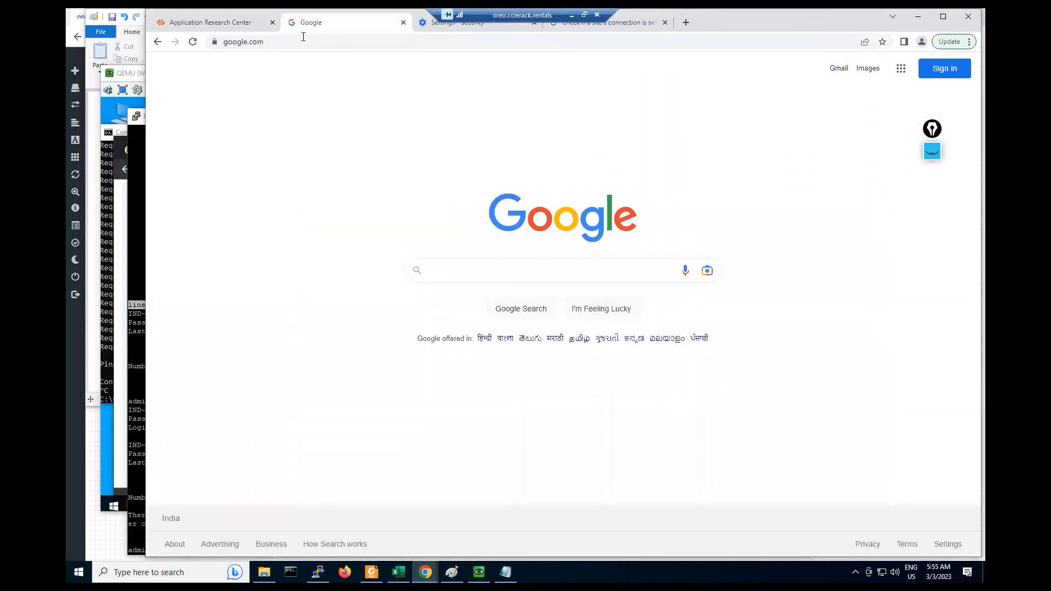
click(303, 36)
text(ur)
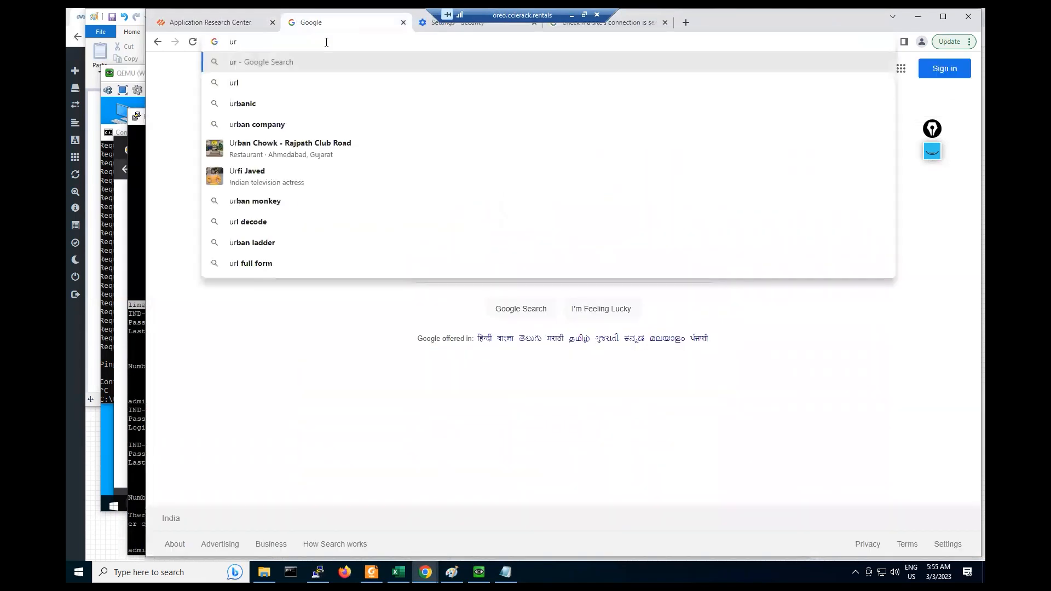
key(BackSpace)
key(BackSpace)
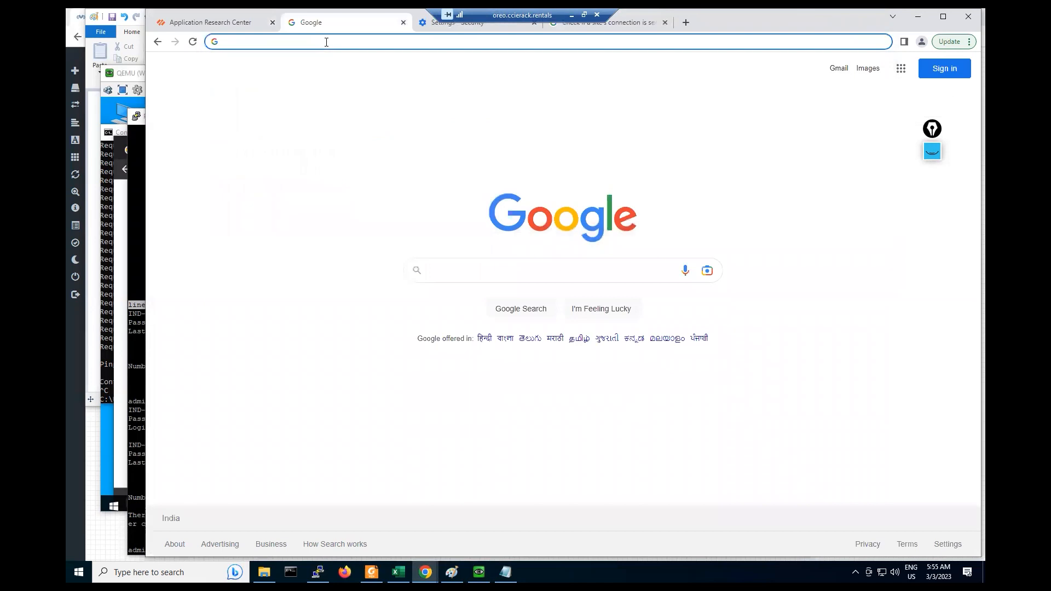
text(https://1)
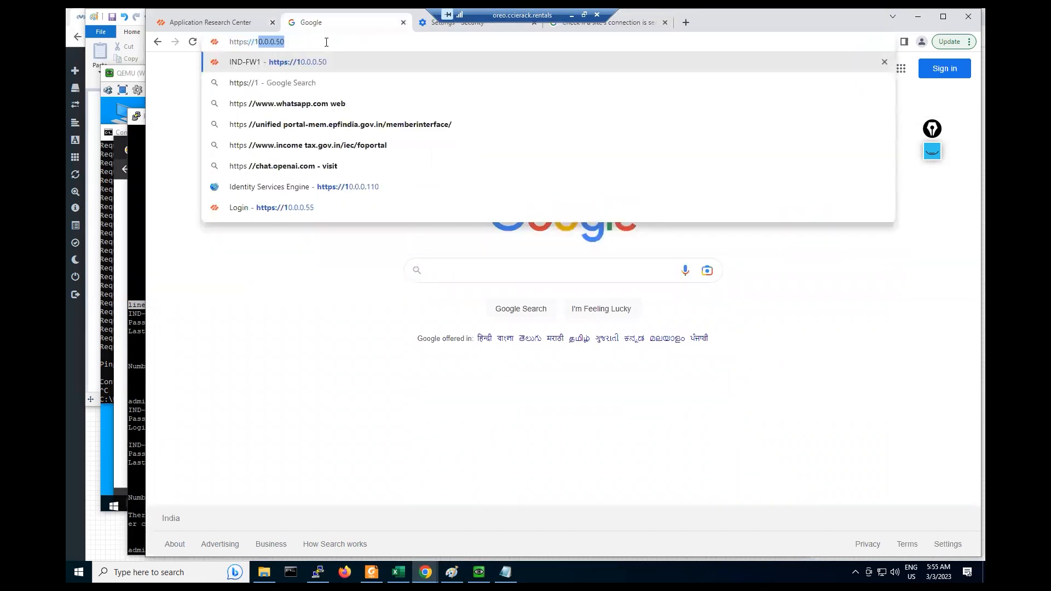
text(92)
key(BackSpace)
key(BackSpace)
key(BackSpace)
key(BackSpace)
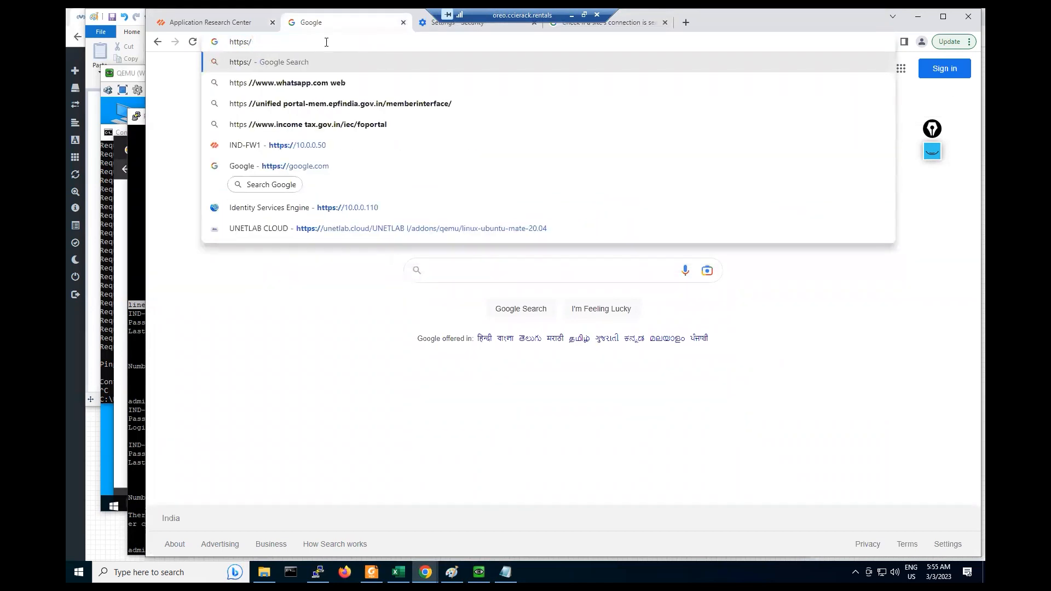
text(/)
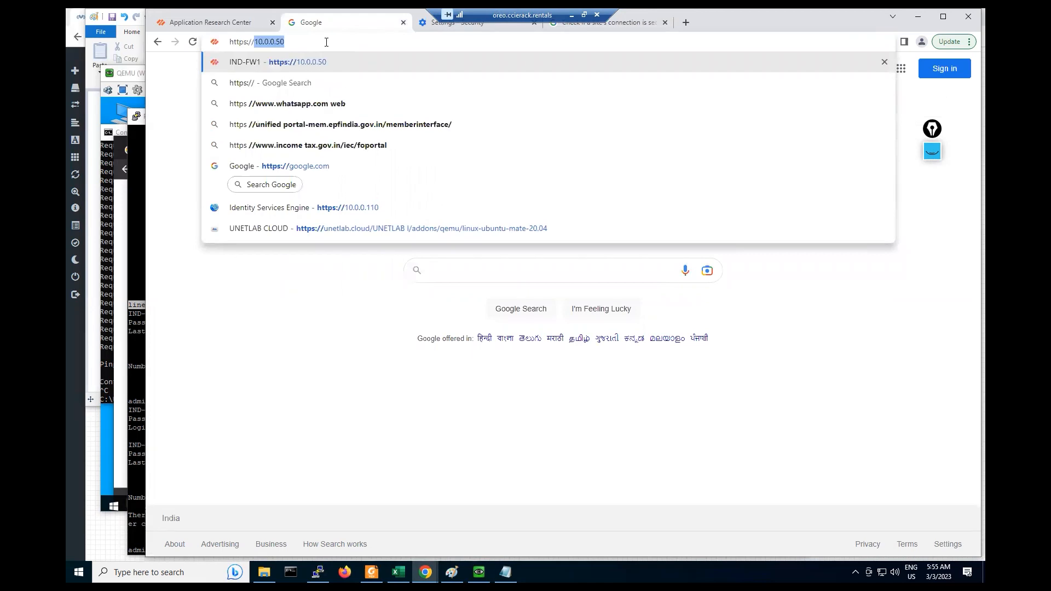
key(Right)
key(Return)
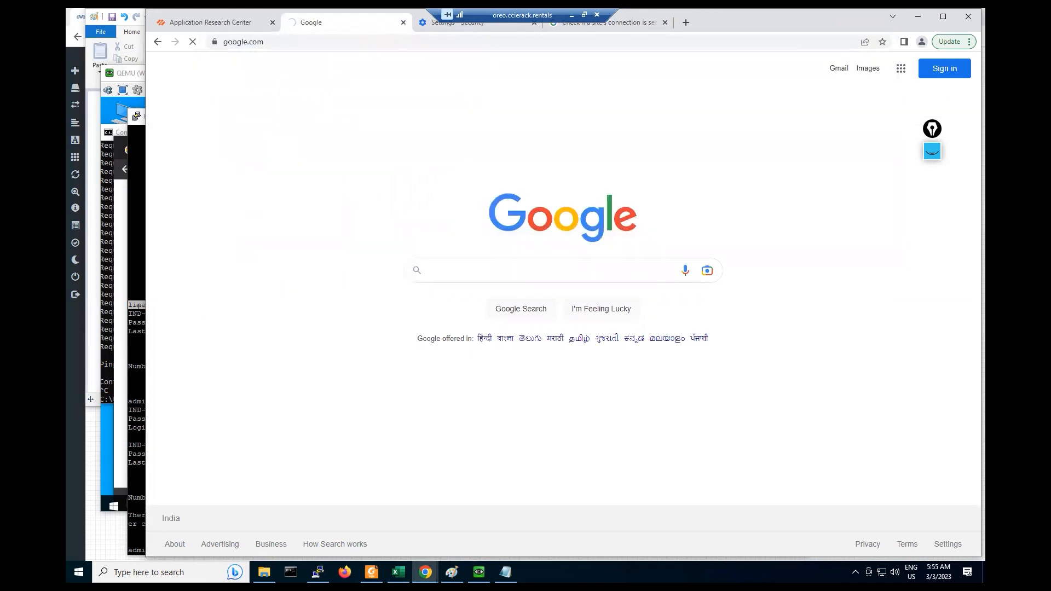
- Refresh the PaloAlto1 console prompt, then proceed past the 10.0.0.50 certificate warning
click(136, 469)
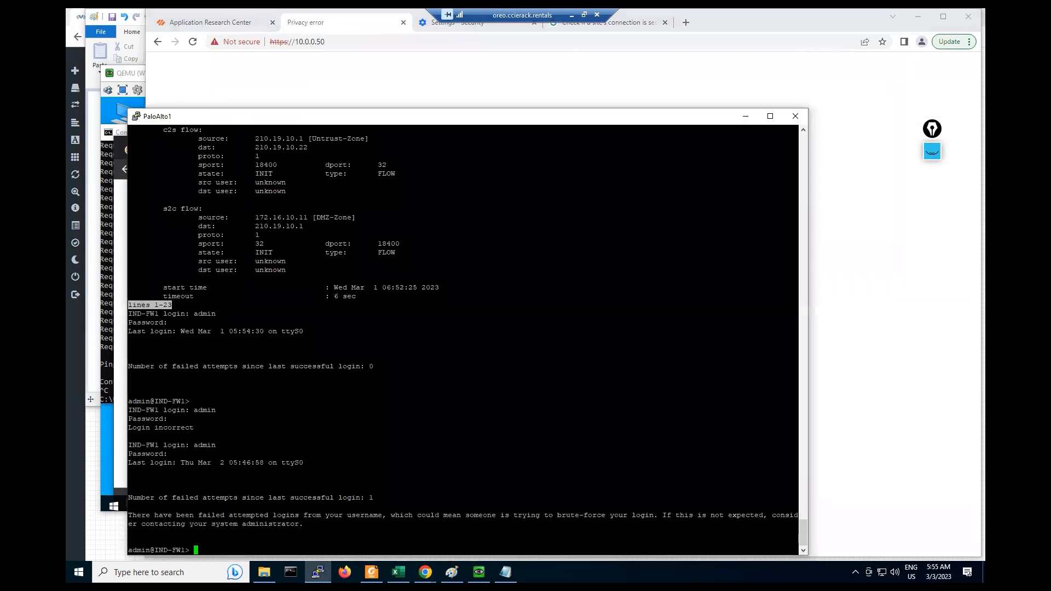
key(Return)
key(Return)
key(Return)
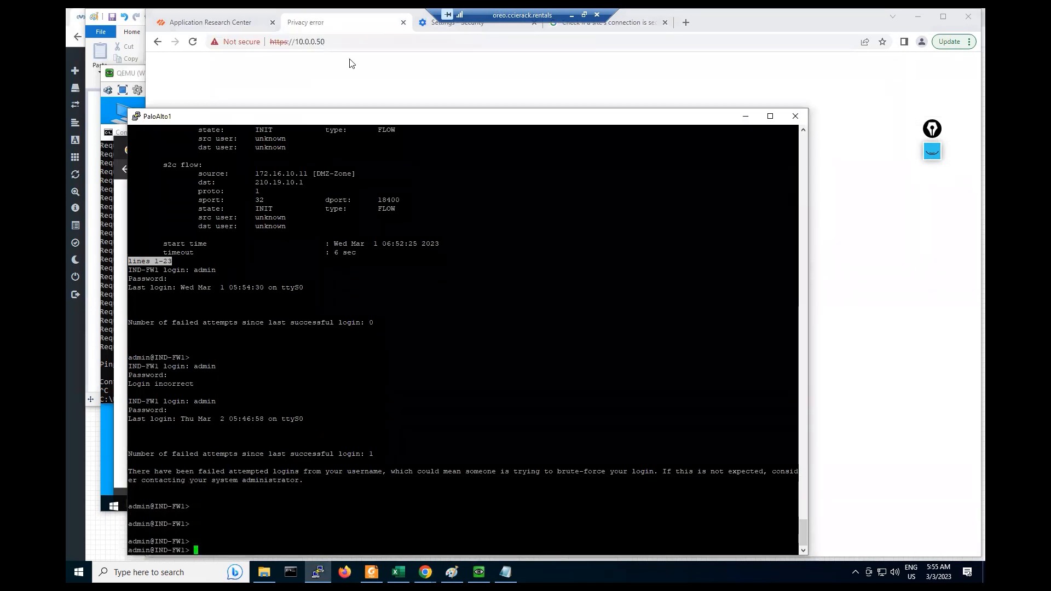
click(349, 85)
click(424, 343)
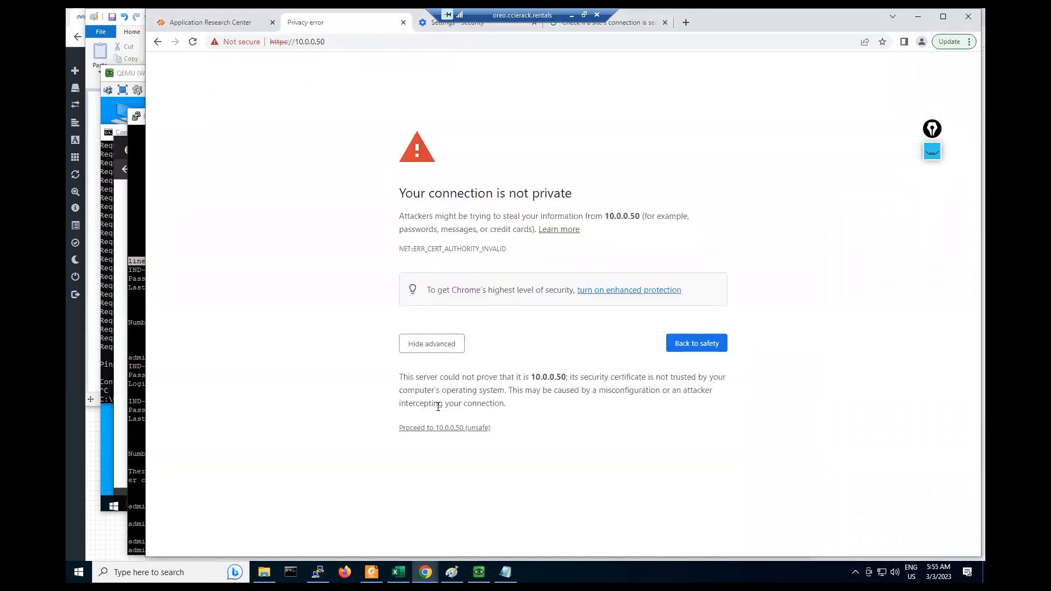
click(448, 428)
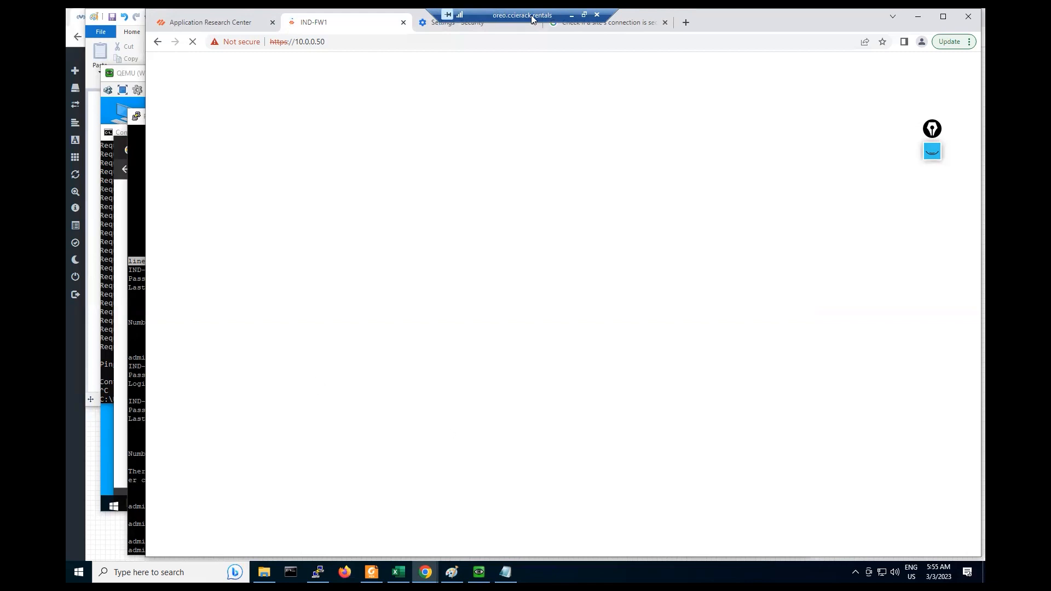
- Close the Settings - Security and connection help tabs, then bring the client VM forward
drag(531, 15, 829, 14)
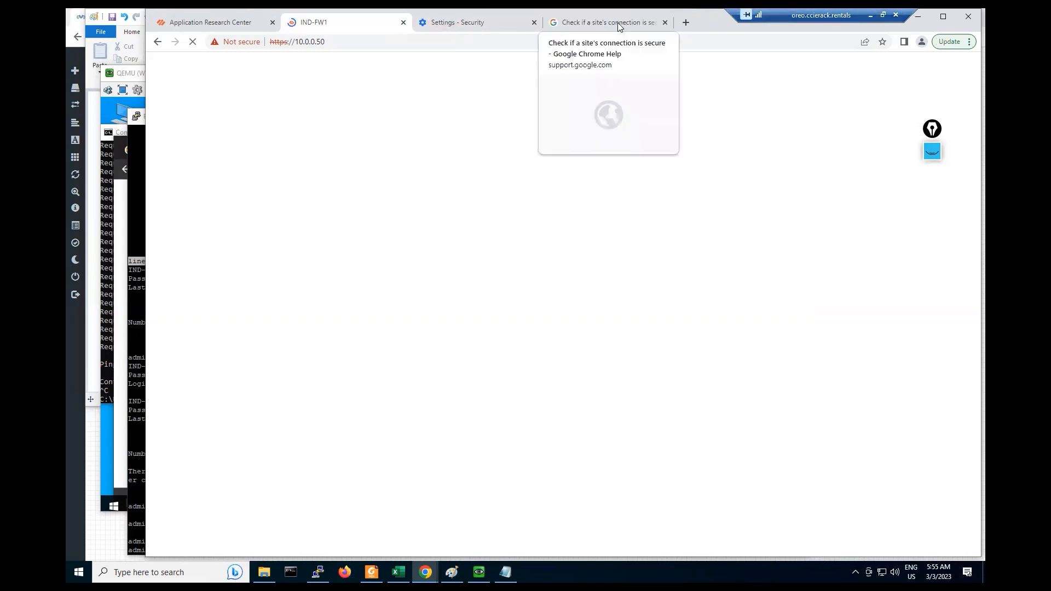
click(534, 22)
click(534, 23)
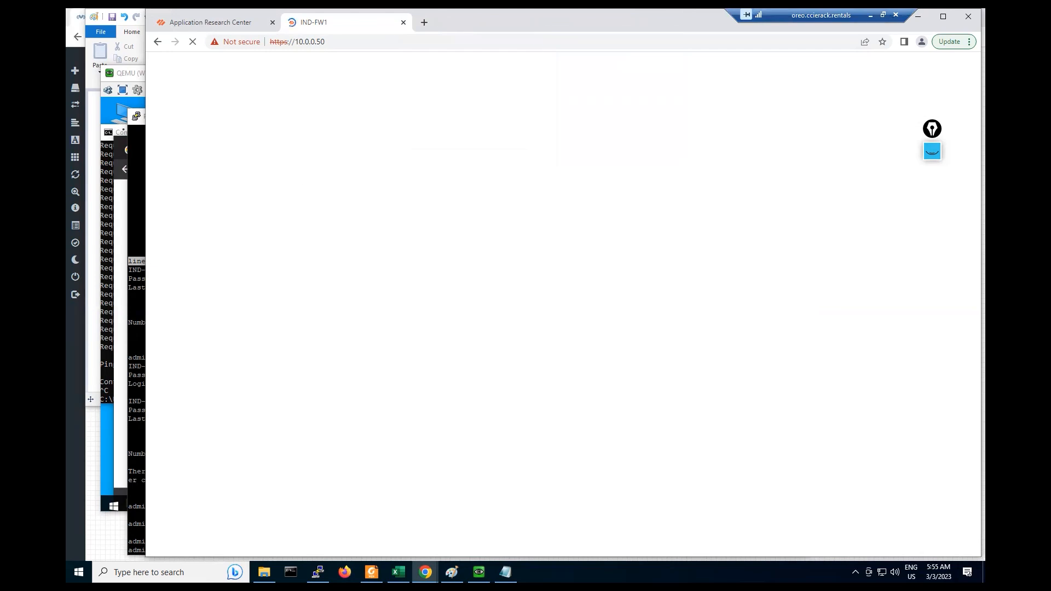
click(137, 165)
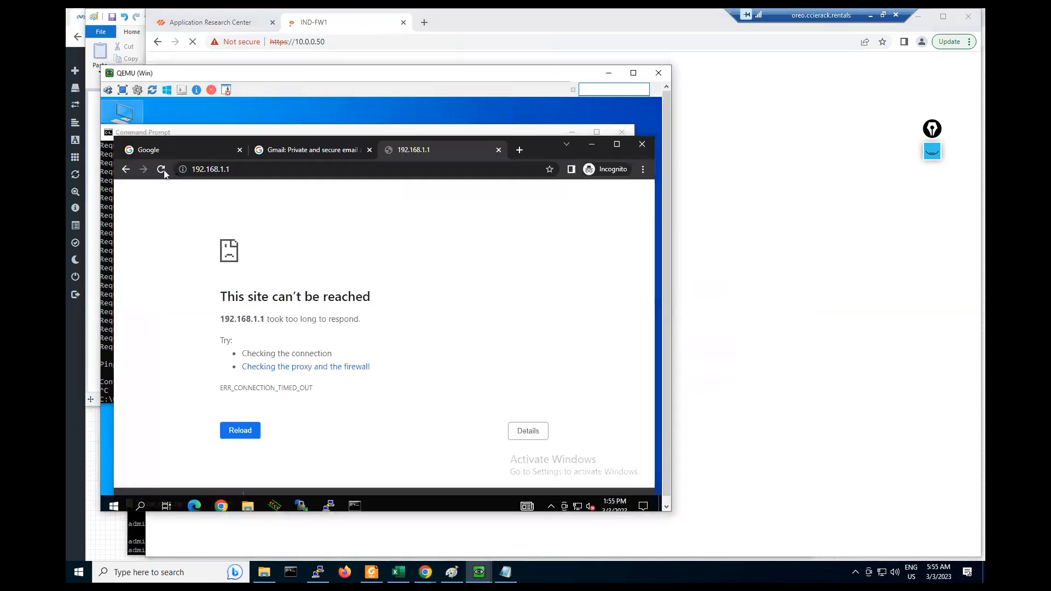
click(284, 145)
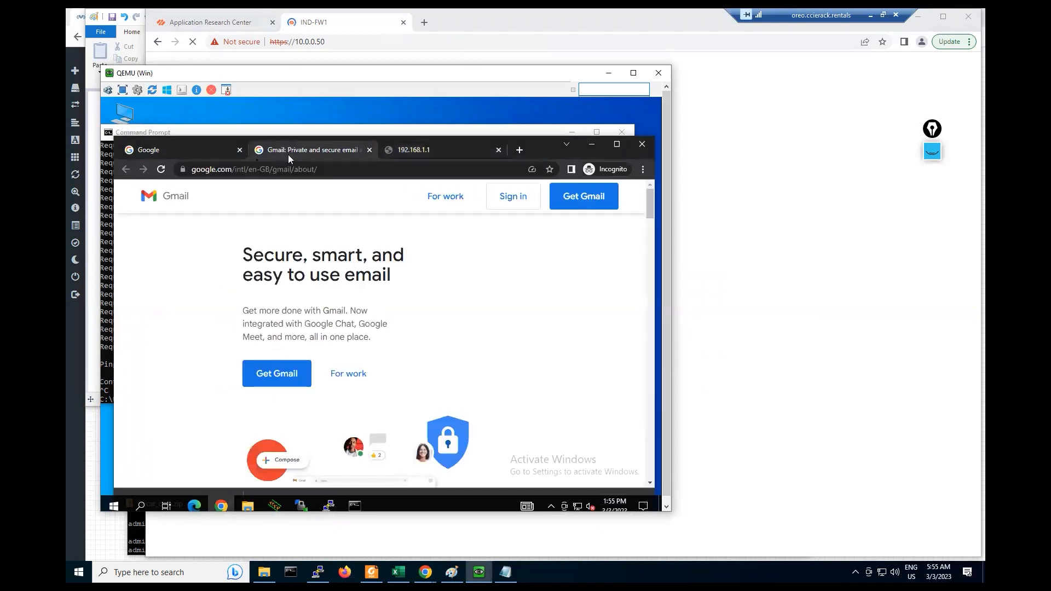
click(184, 170)
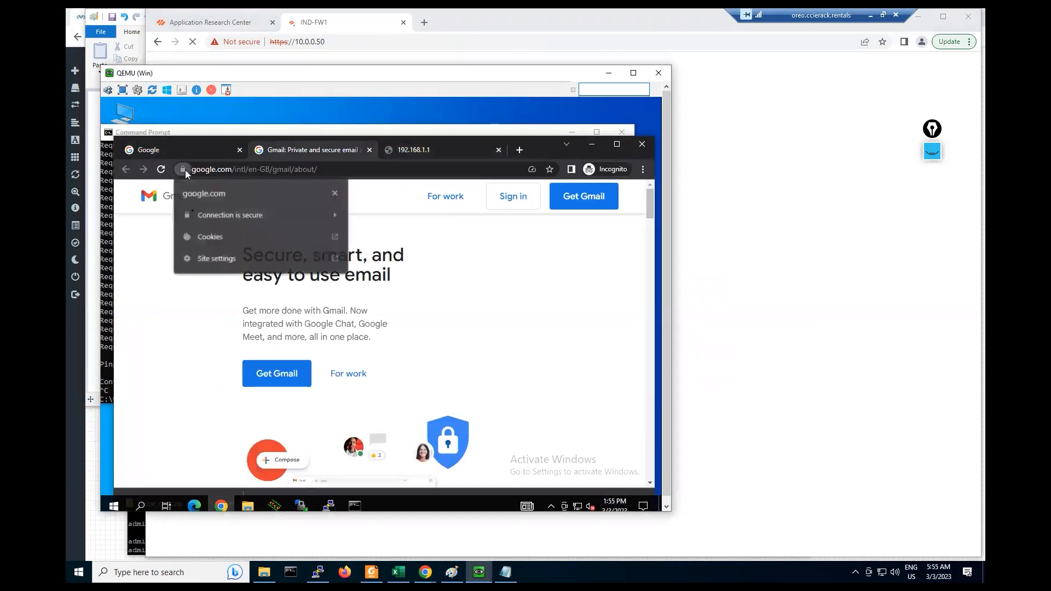
click(216, 218)
click(225, 291)
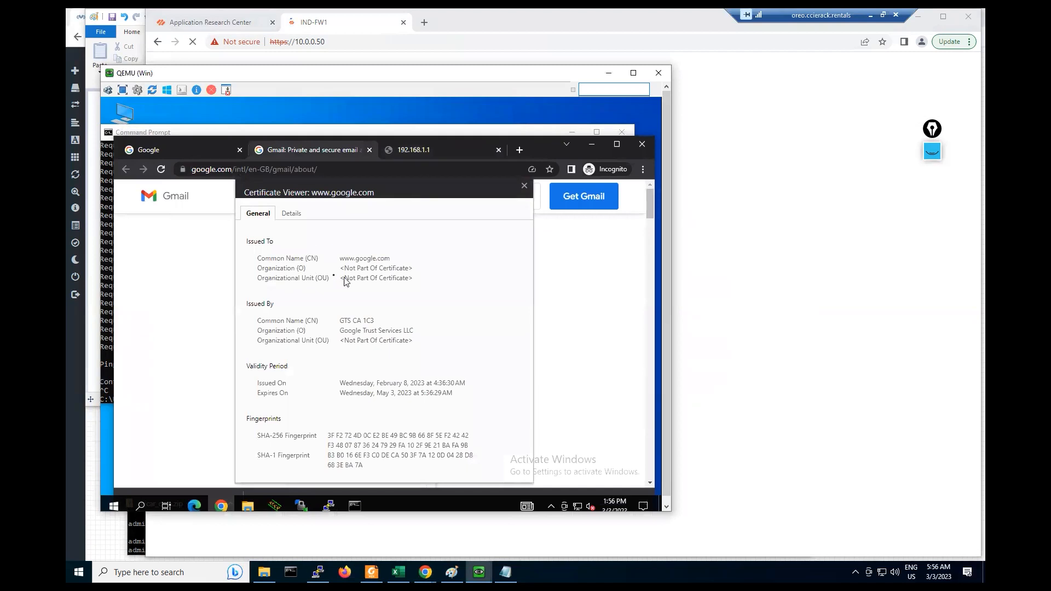
drag(256, 258, 398, 260)
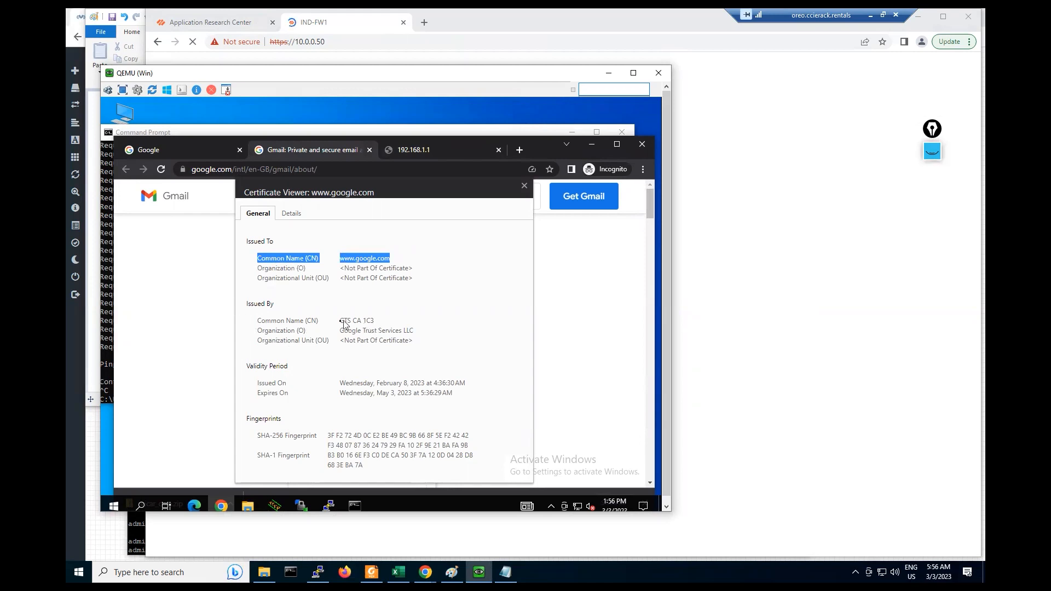
drag(338, 323, 382, 322)
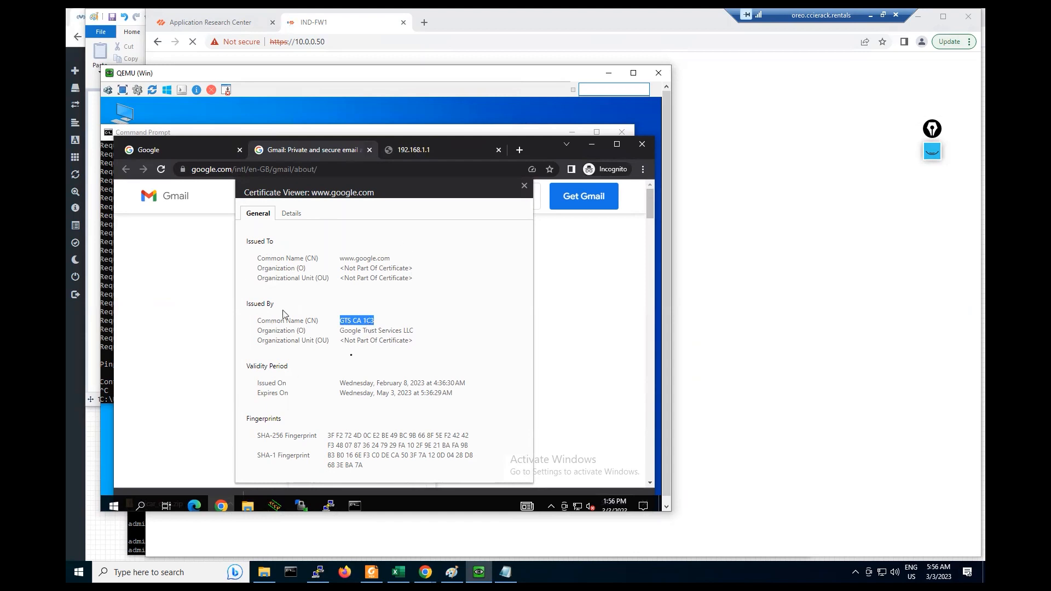
click(147, 300)
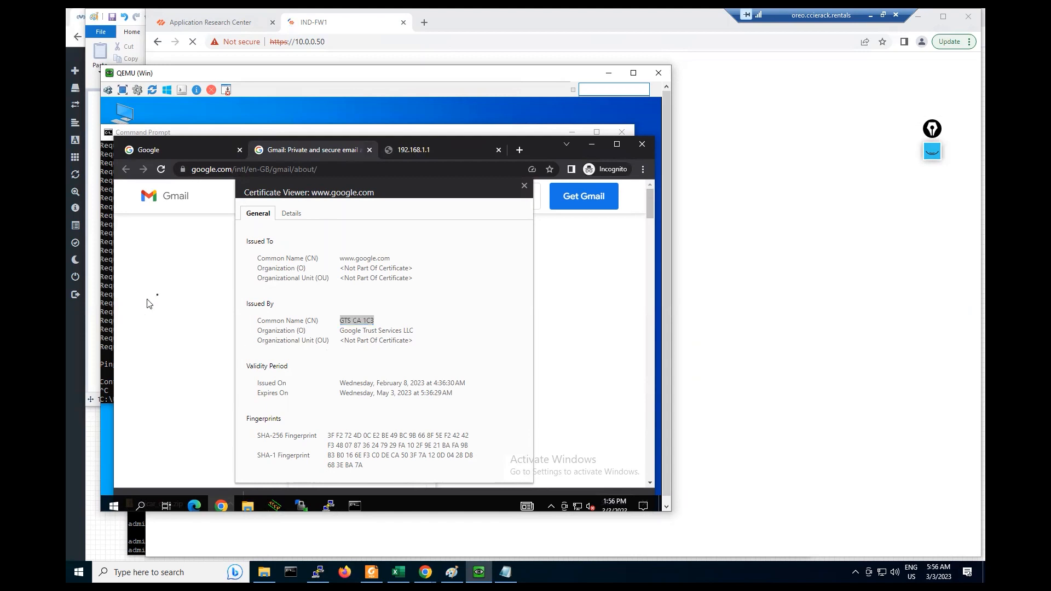
click(525, 186)
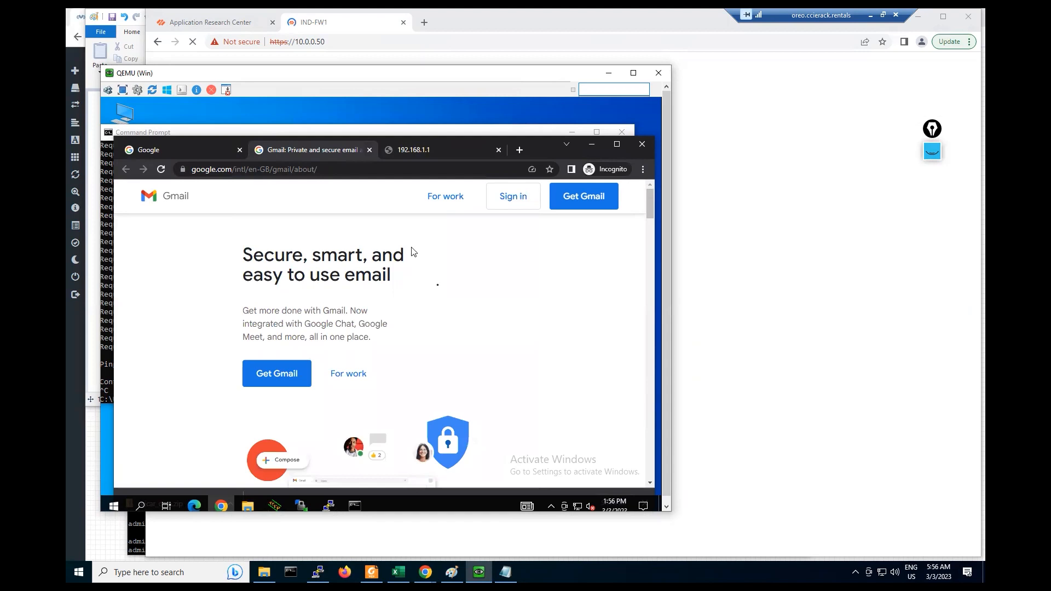
- Move between the firewall browser, client VM and Command Prompt, ending on the EVE-NG topology
scroll(448, 286, down, 10)
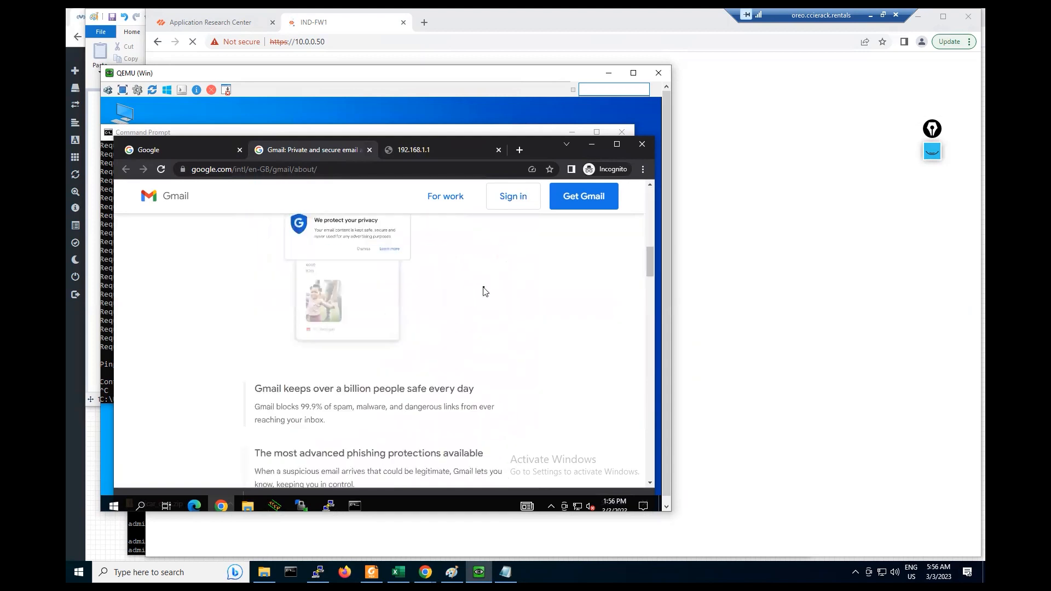
scroll(485, 292, down, 10)
scroll(484, 291, down, 8)
scroll(484, 292, down, 3)
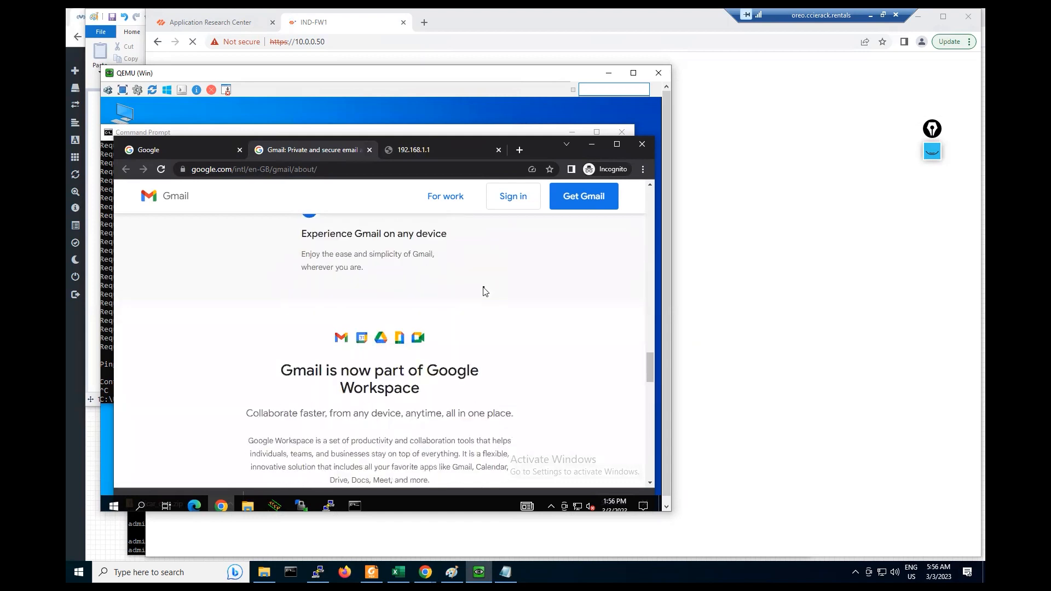
click(464, 19)
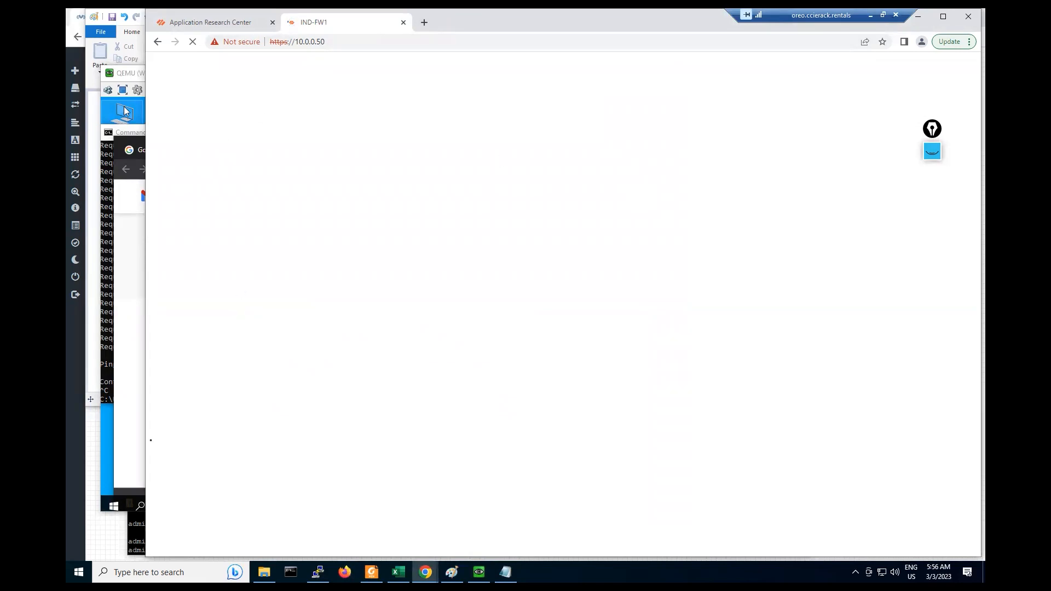
click(291, 573)
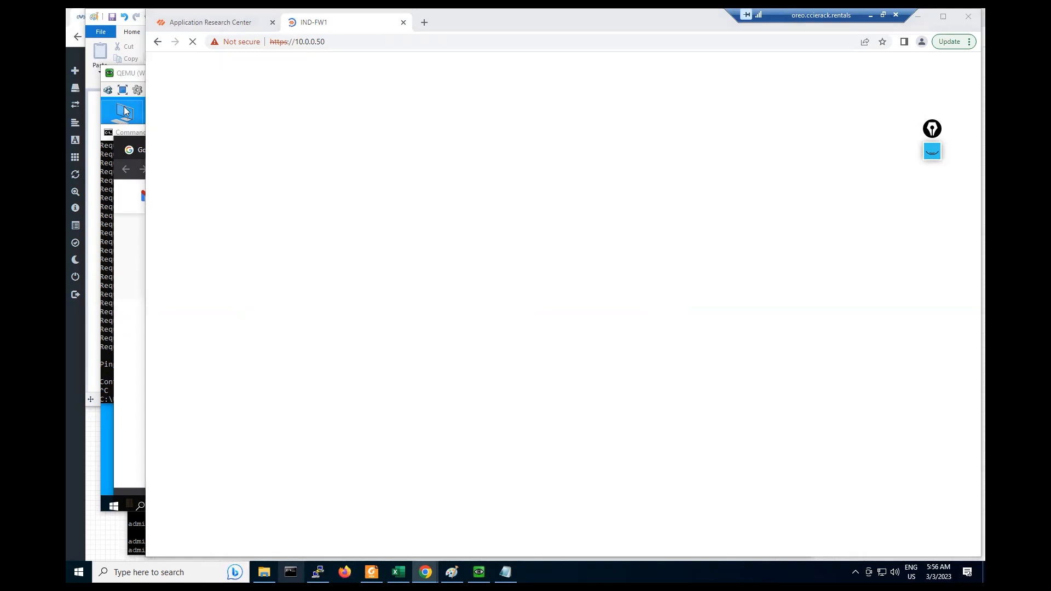
click(129, 451)
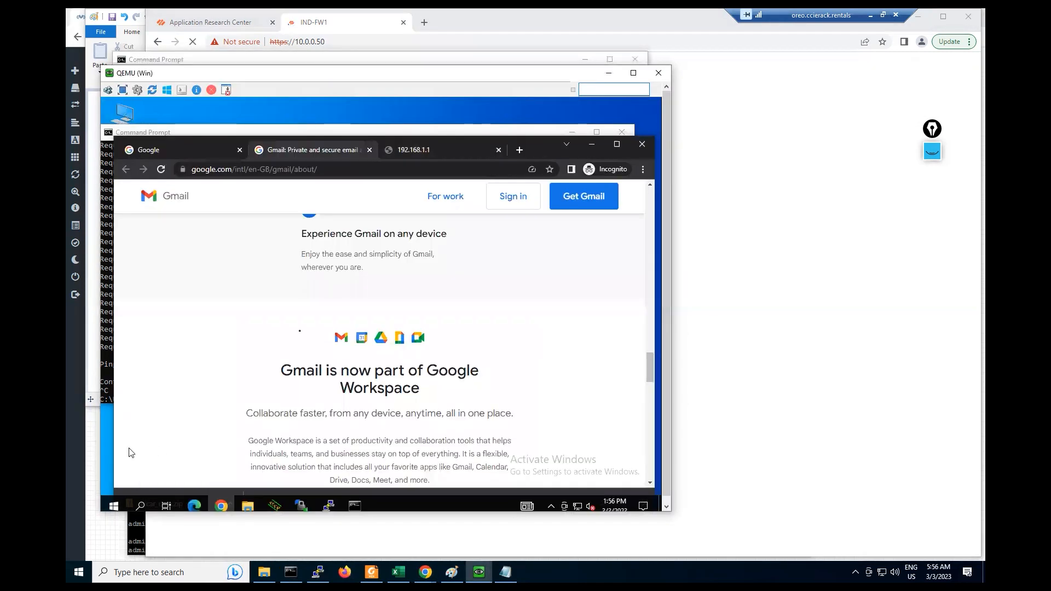
click(450, 16)
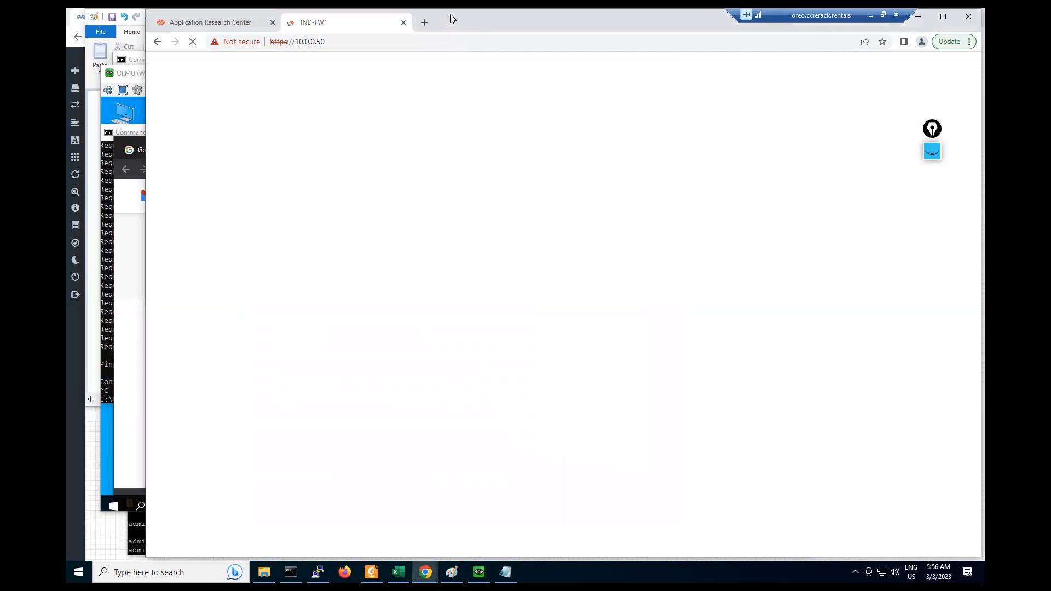
click(92, 490)
mouse_move(79, 210)
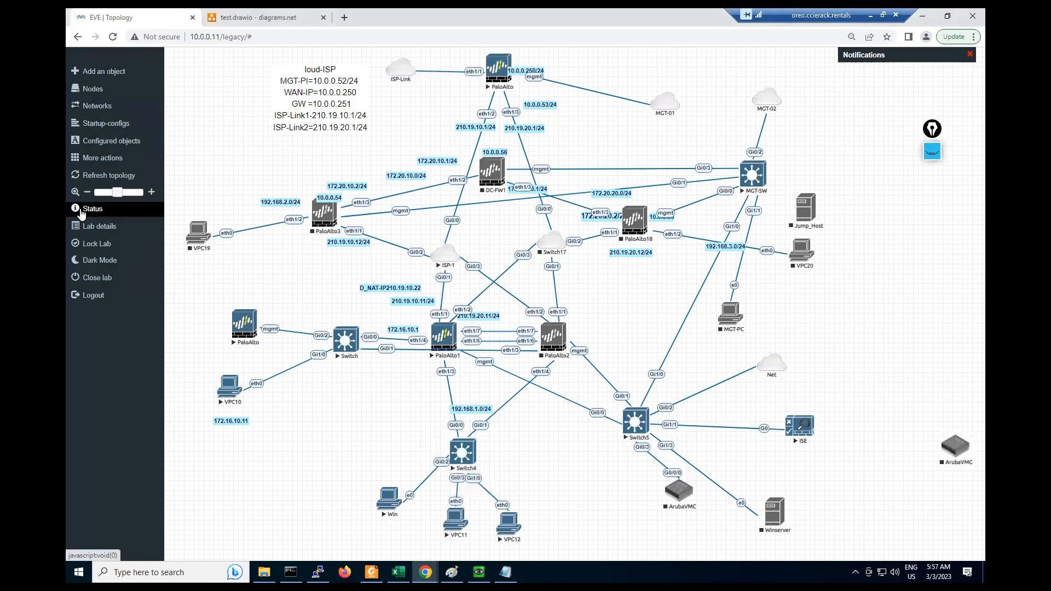
- Check the EVE-NG status overview, switch to the IND-FW1 window, and move the client VM right
click(82, 209)
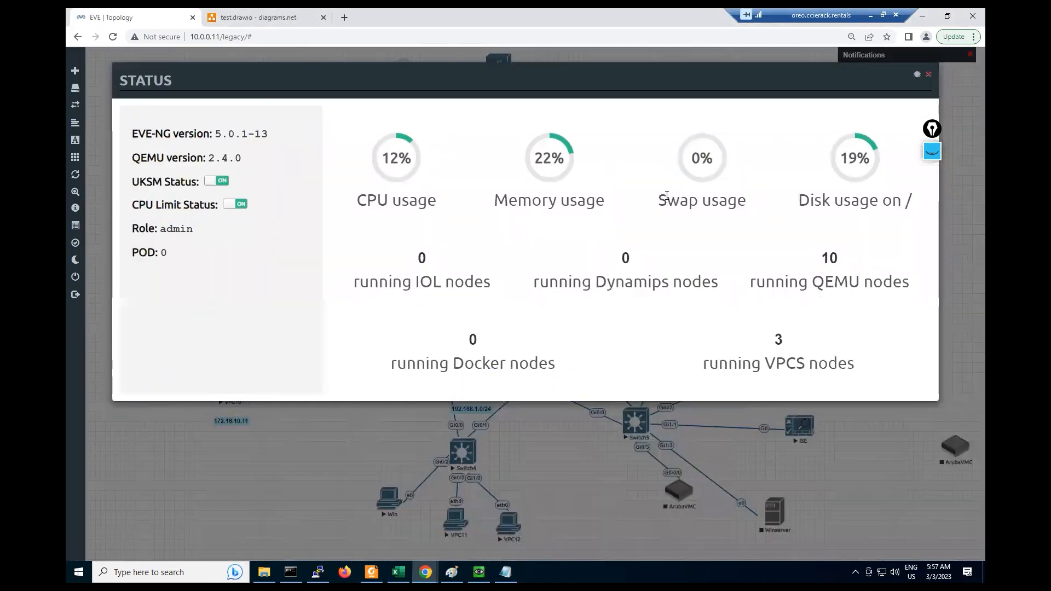
click(352, 469)
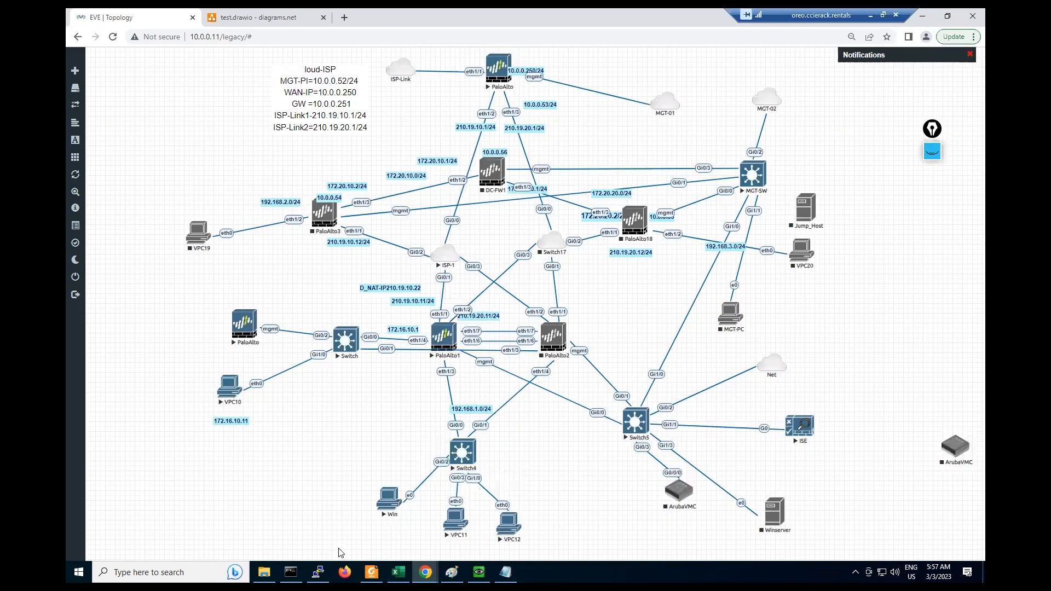
click(426, 572)
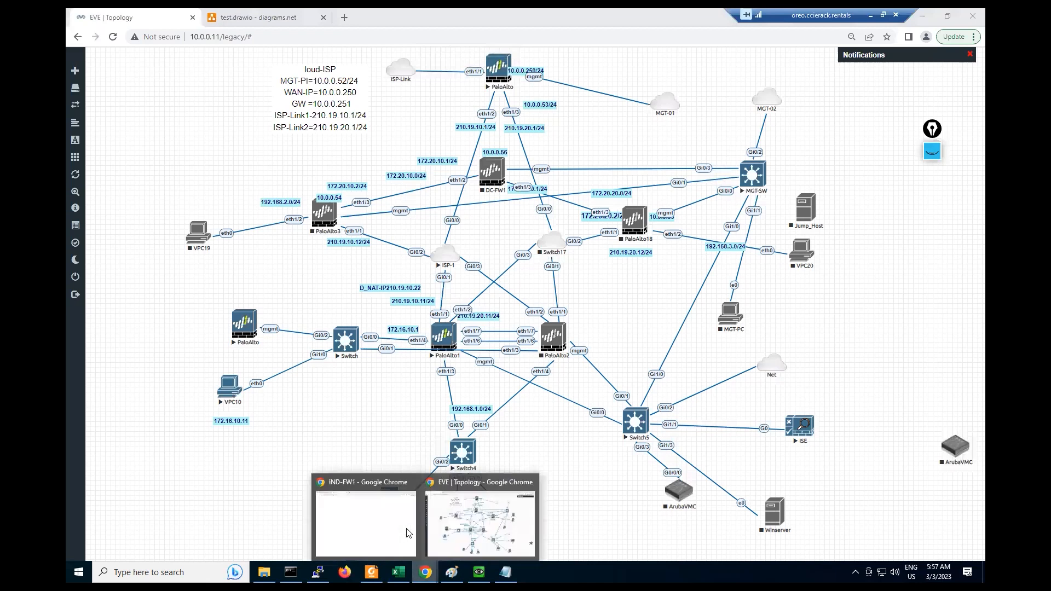
click(408, 531)
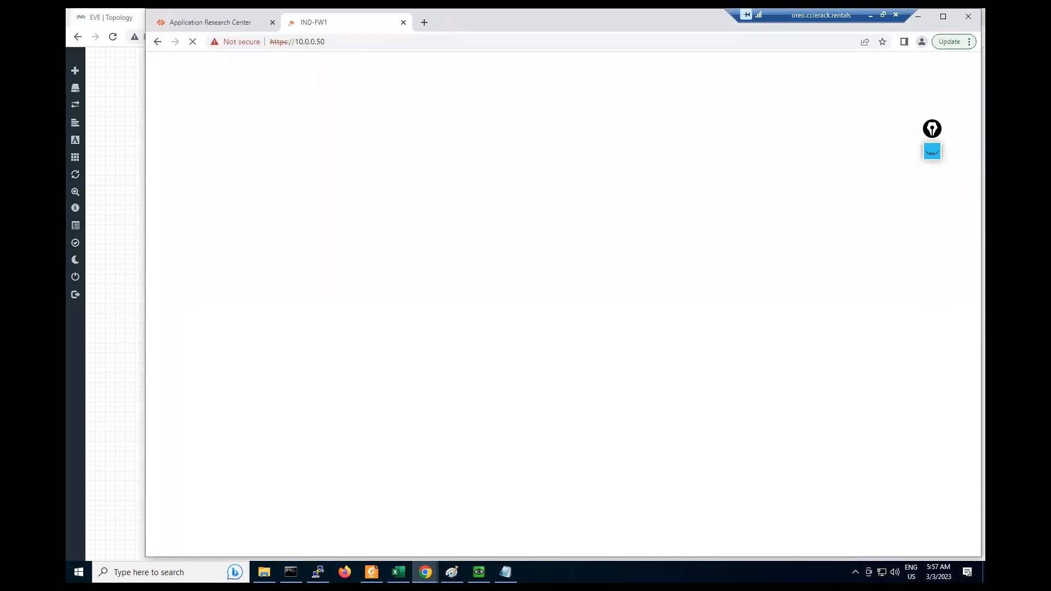
click(479, 573)
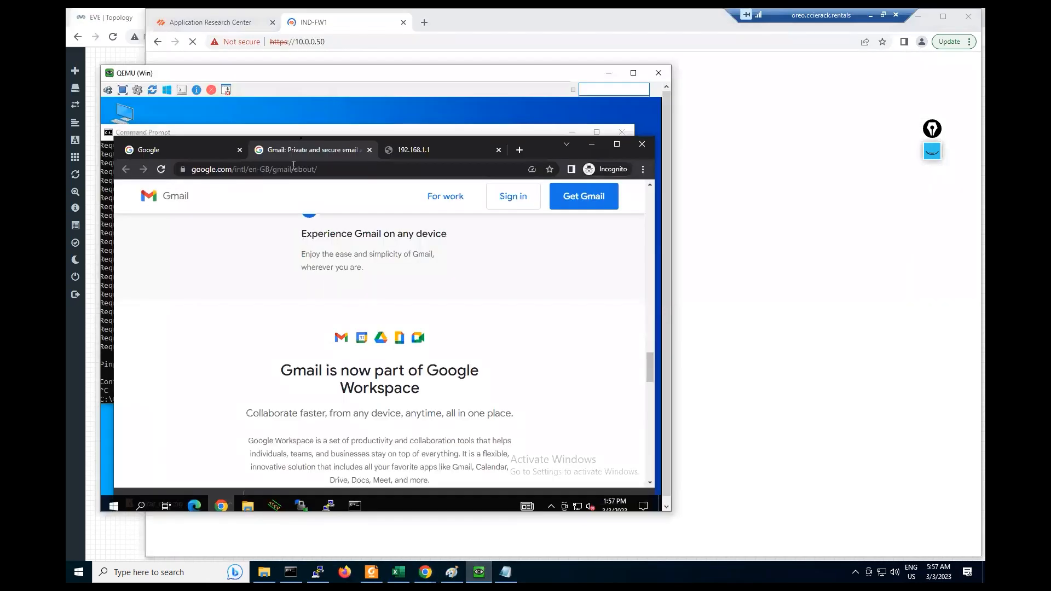
drag(305, 80, 402, 112)
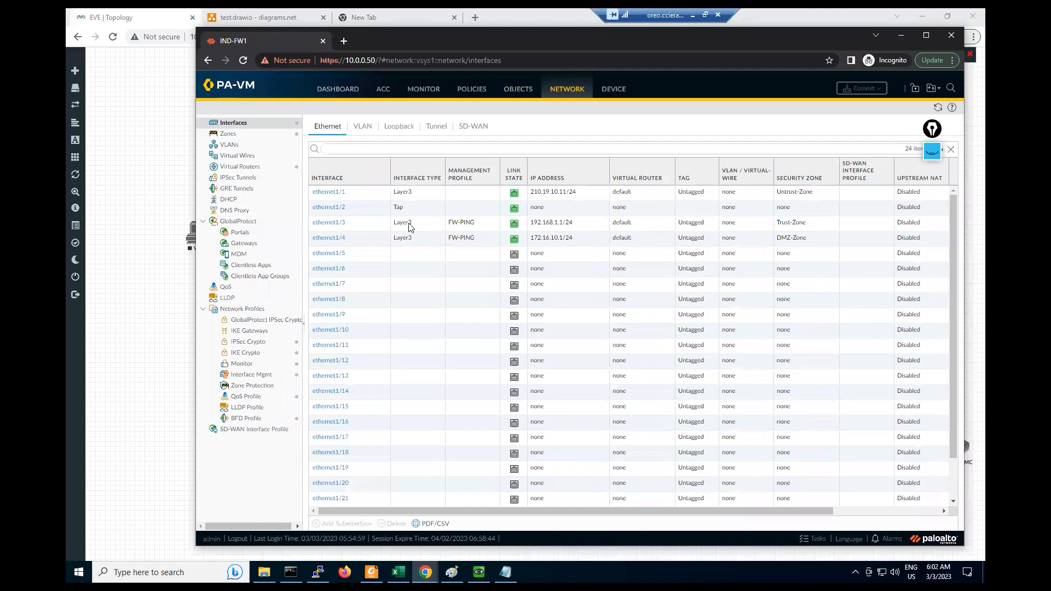
- Open ethernet1/3, then ping 192.168.1.1 from the client's Command Prompt and stop it
click(458, 225)
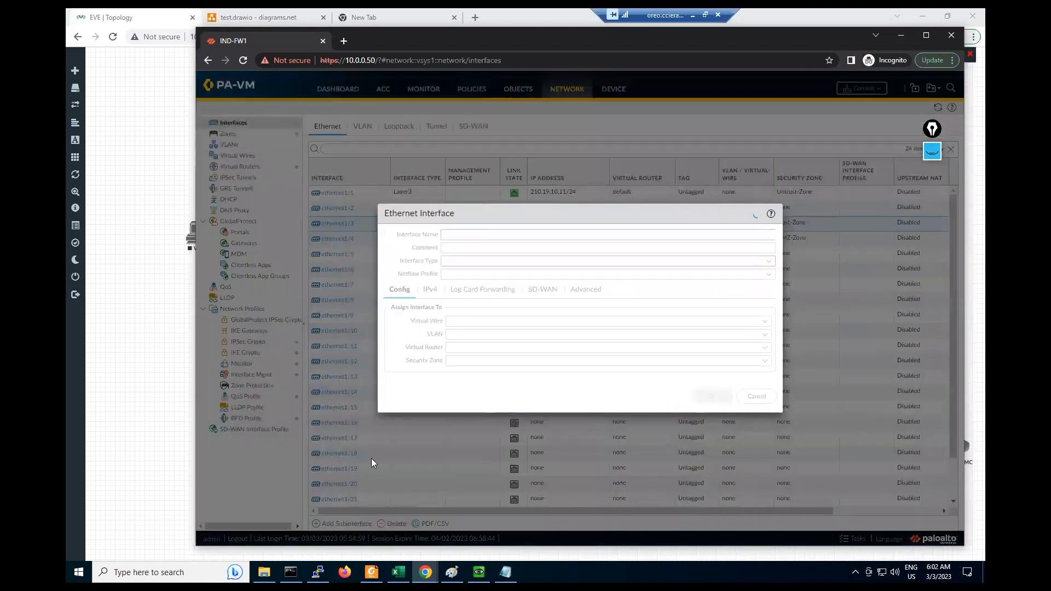
key(alt+Tab)
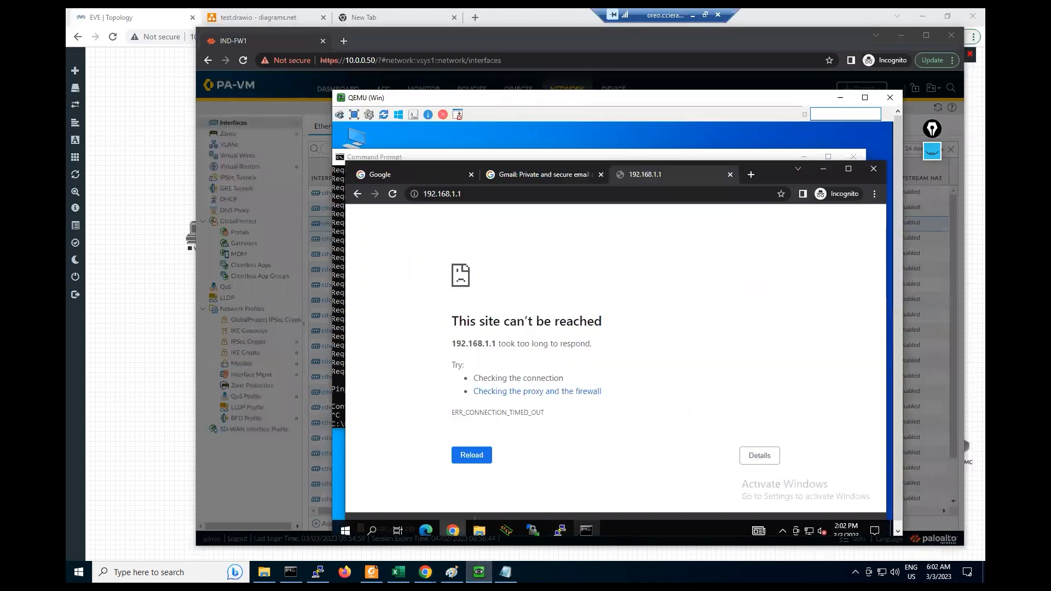
click(586, 530)
click(513, 302)
text(pin)
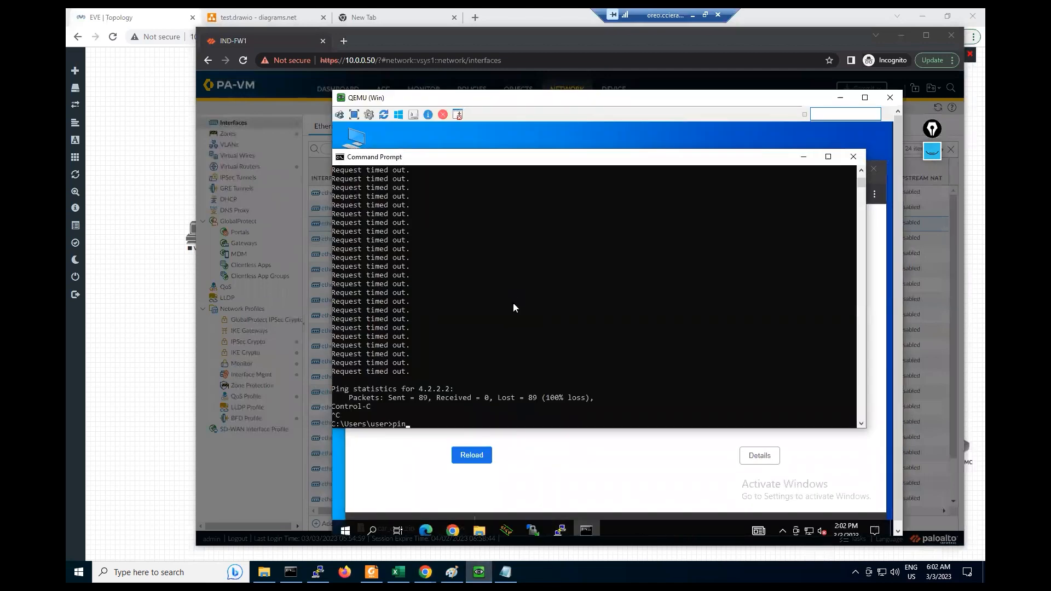
text(g 192.168.1.1)
key(Return)
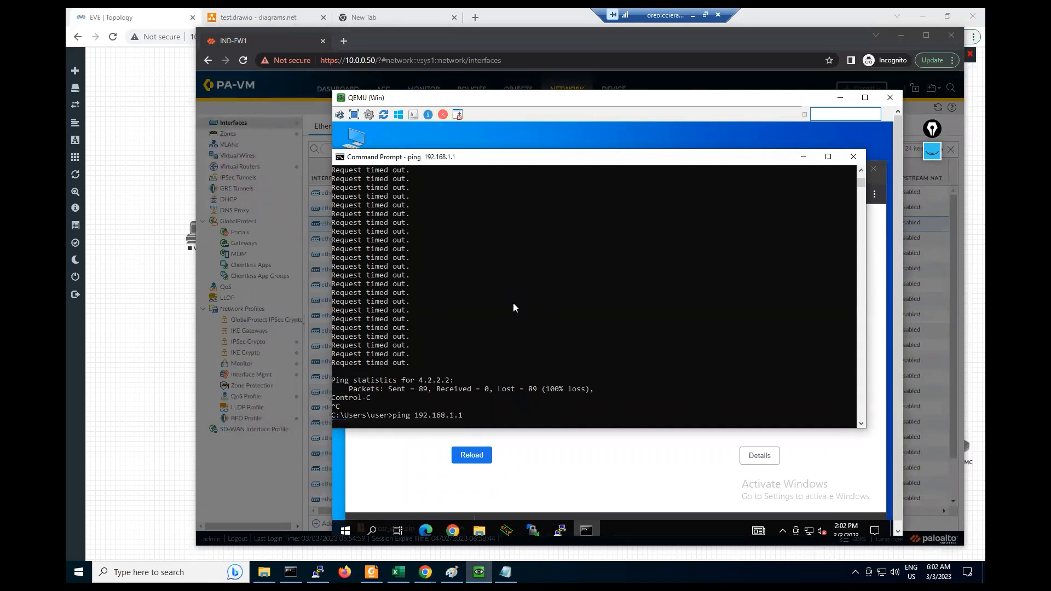
key(ctrl+c)
key(Return)
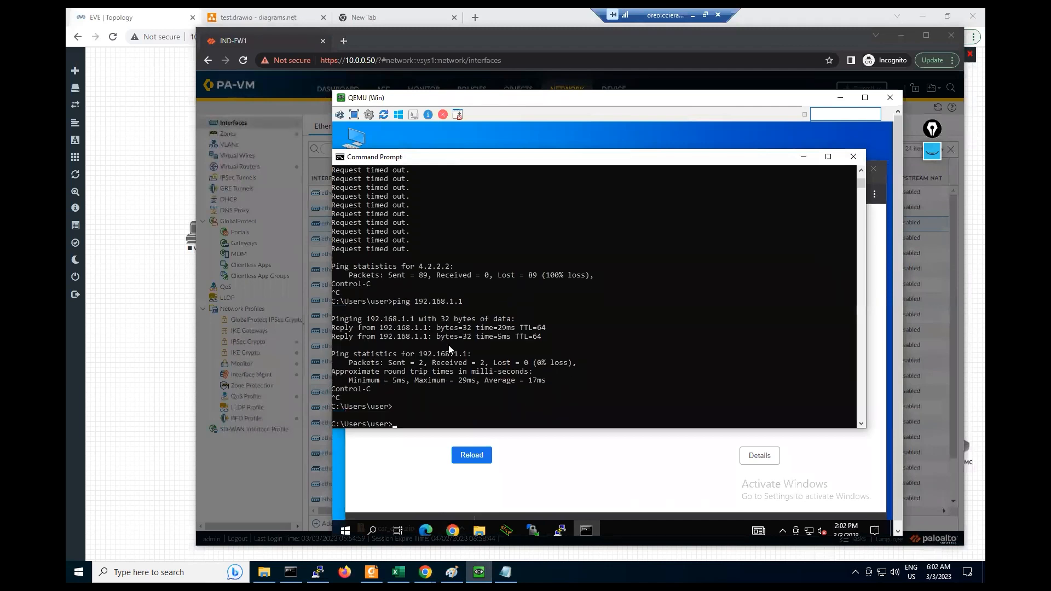
- Cancel the ethernet1/3 dialog unchanged and open the Interface Mgmt profiles list
click(236, 459)
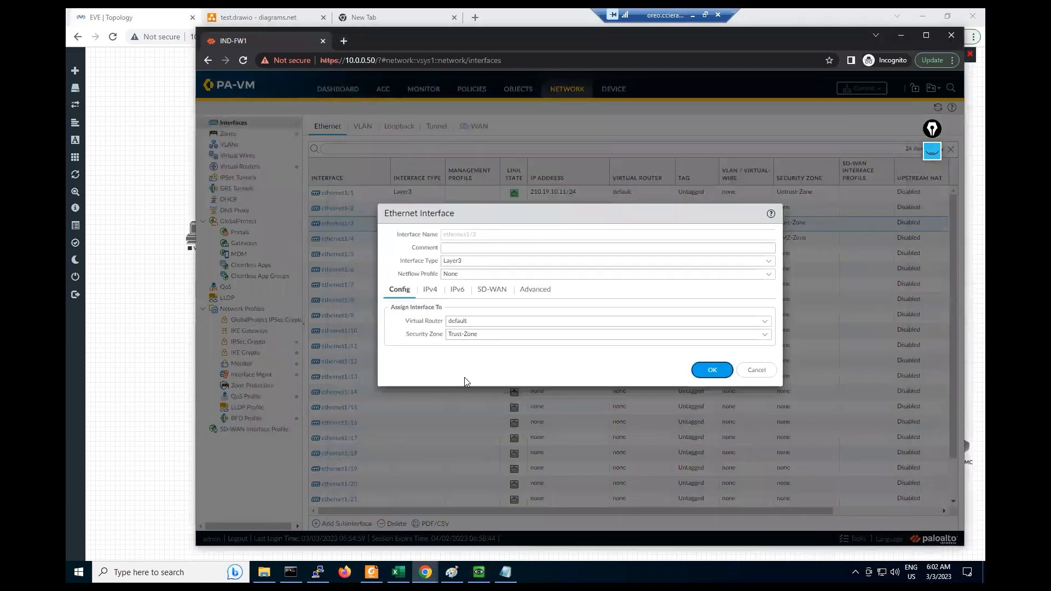
click(767, 369)
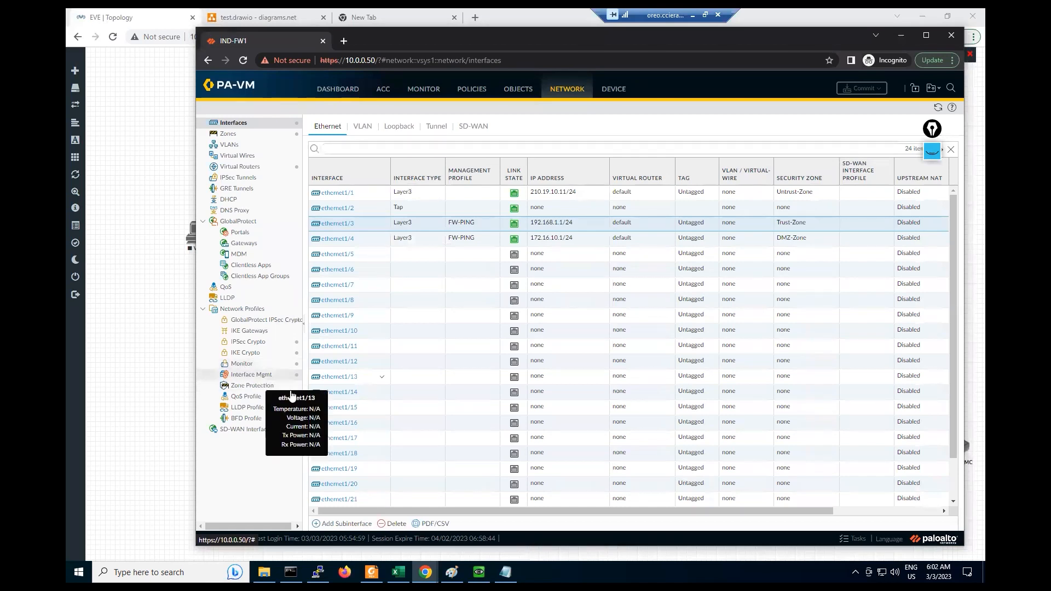
click(245, 377)
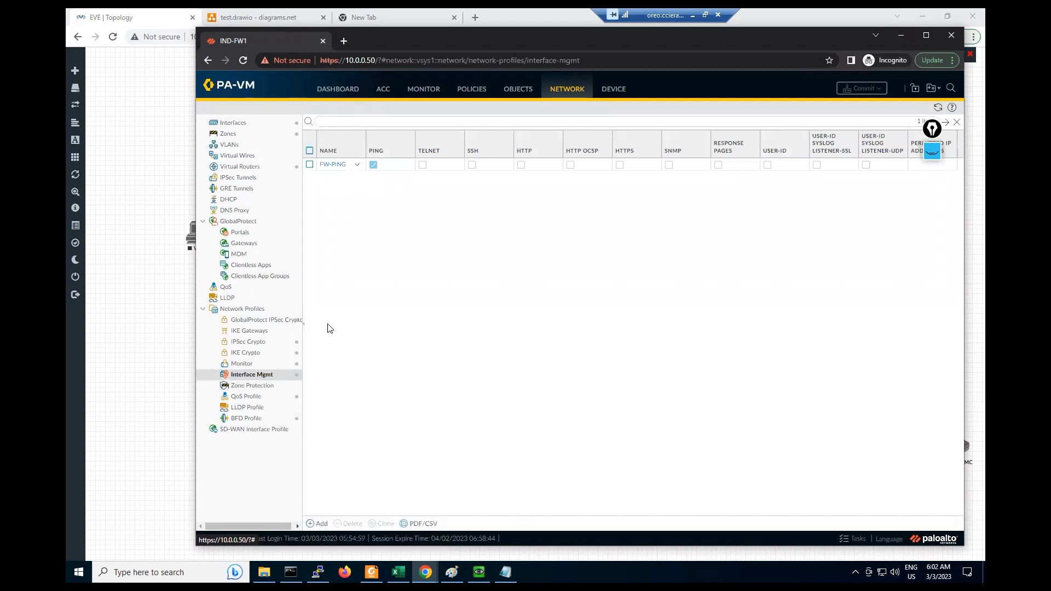
- Add the FW-Access profile with SSH and HTTPS enabled alongside Ping, then return to Ethernet
click(321, 526)
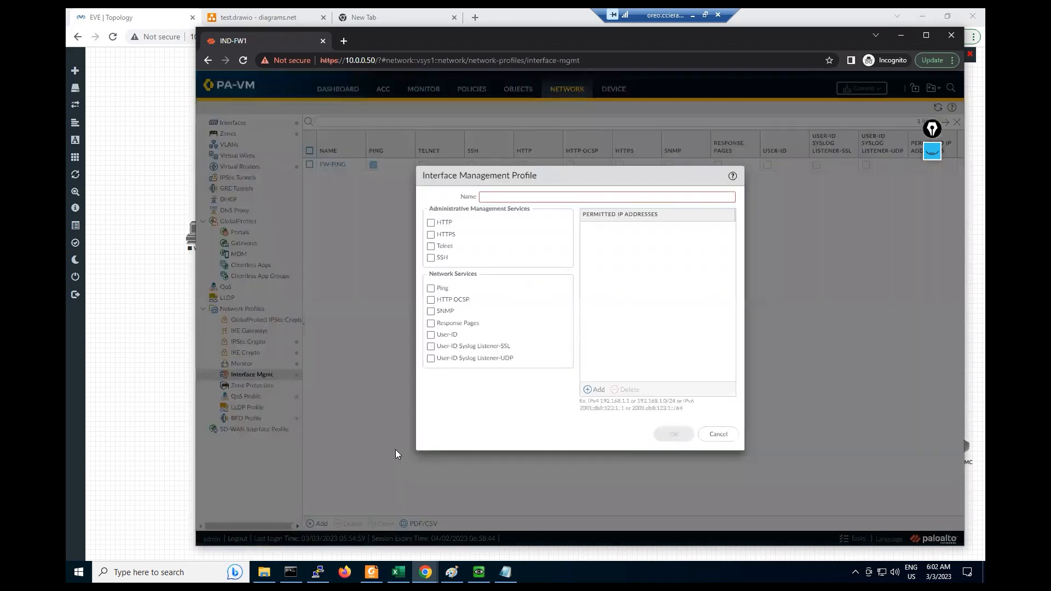
text(FW-Access)
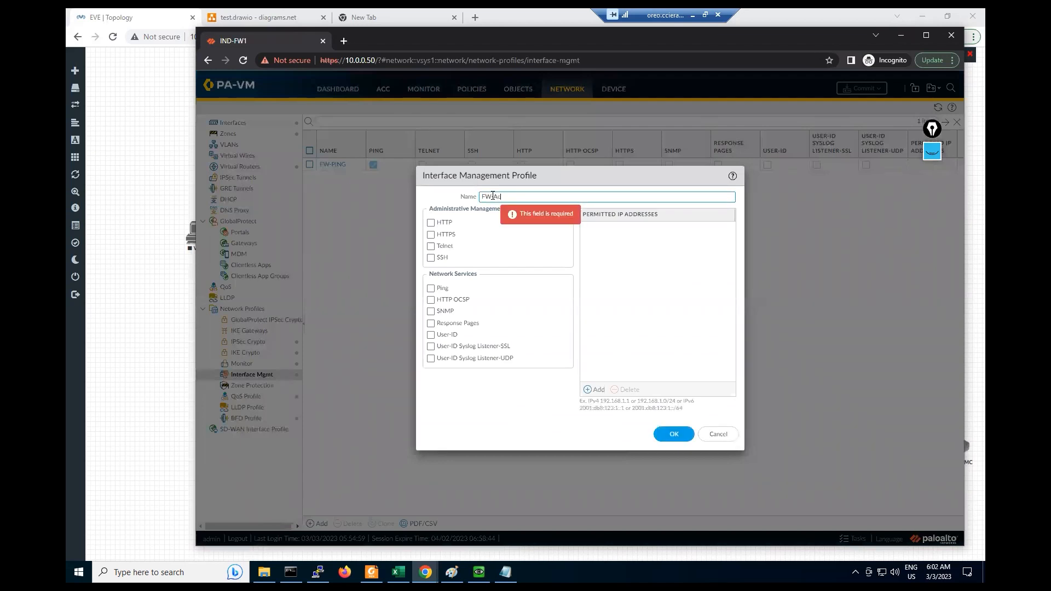
click(431, 258)
click(430, 235)
click(678, 434)
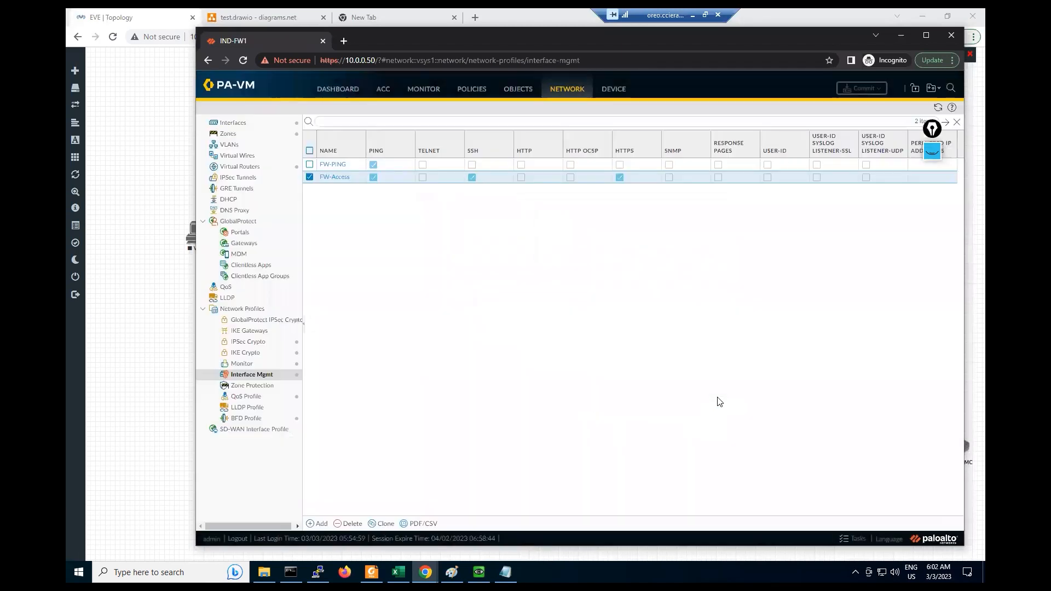
click(232, 128)
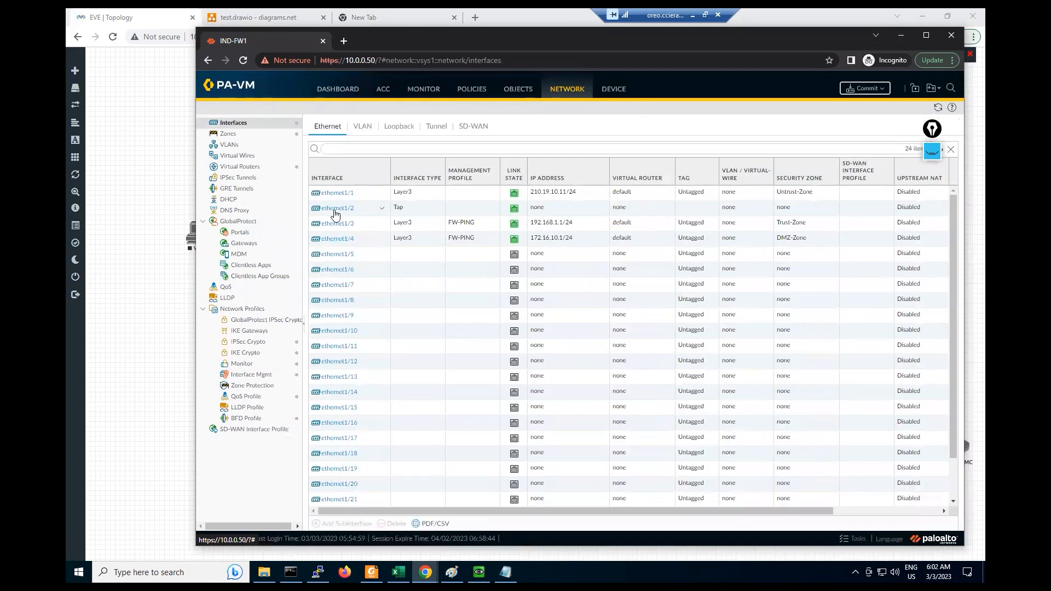
- Set ethernet1/3's management profile to FW-Access and accept the exposure warning
click(507, 228)
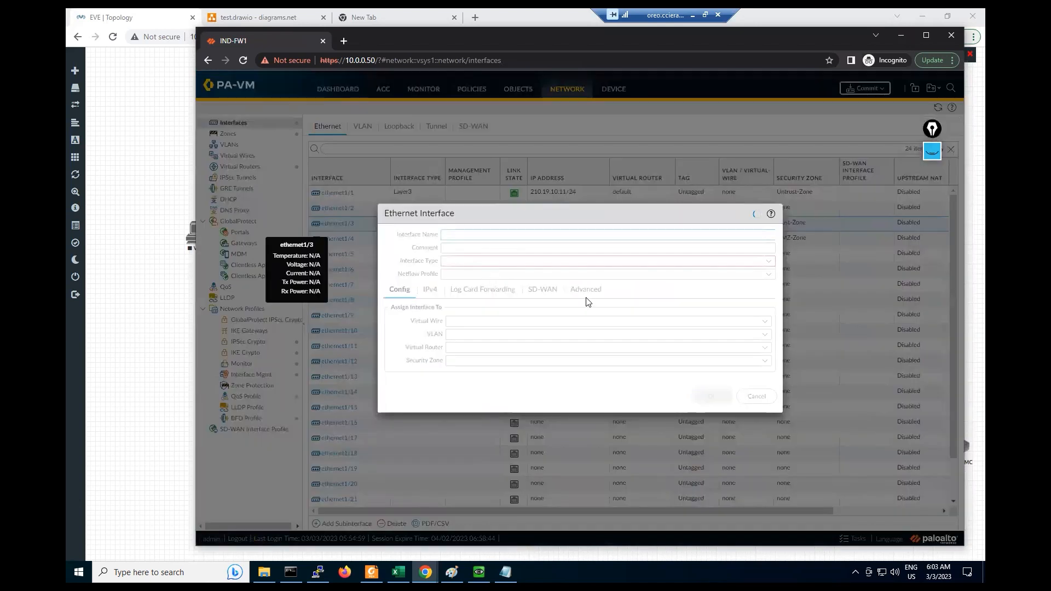
click(535, 289)
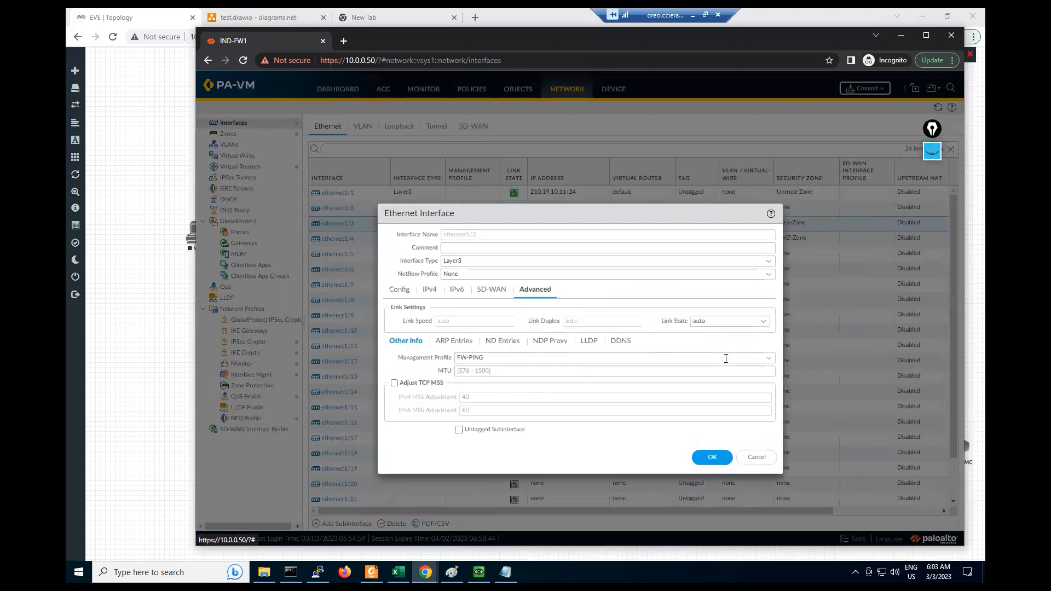
click(479, 357)
click(487, 384)
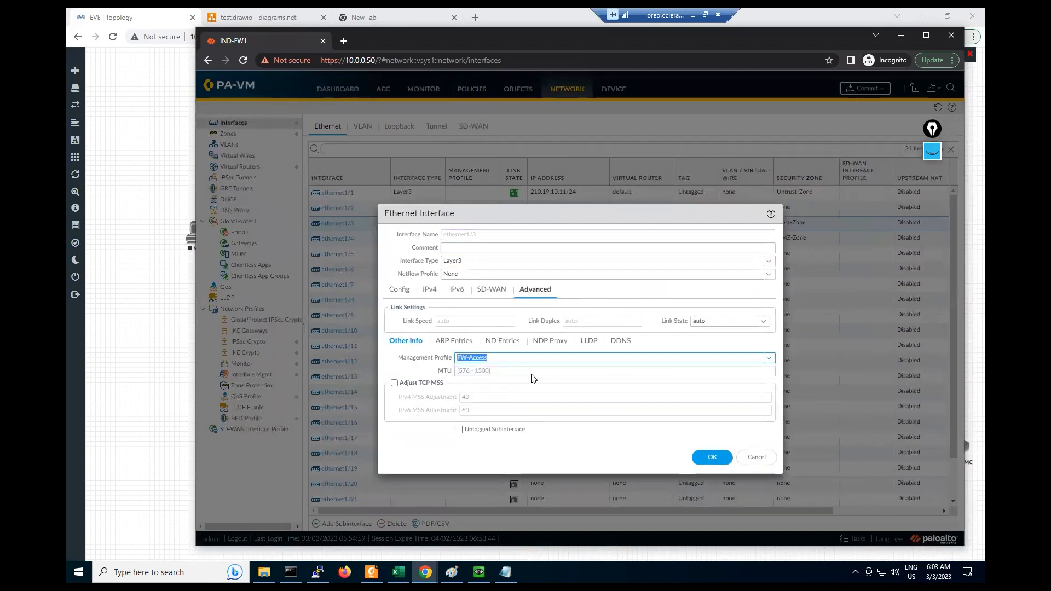
click(712, 457)
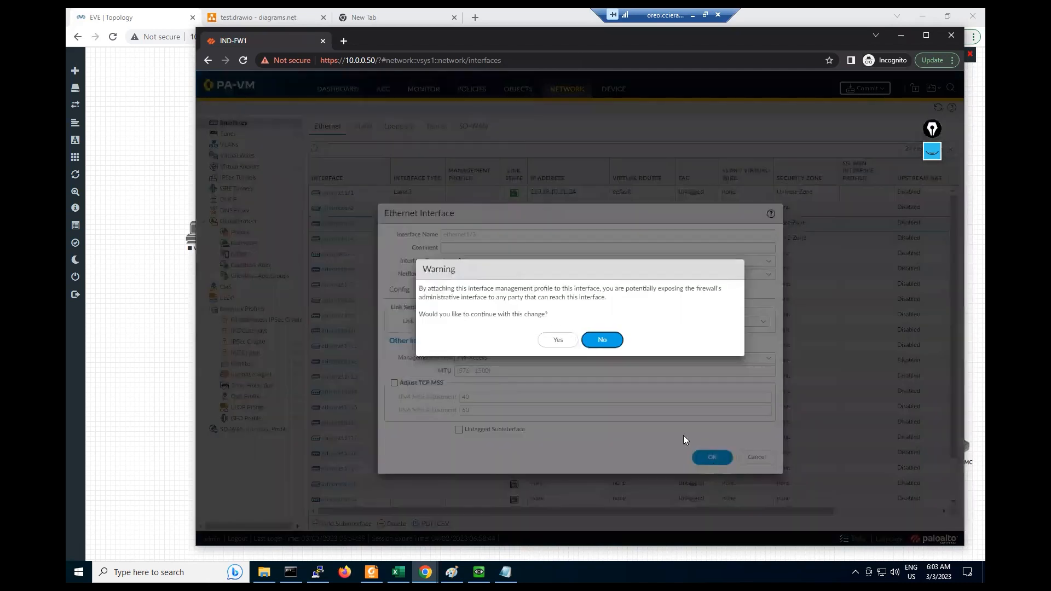
click(558, 340)
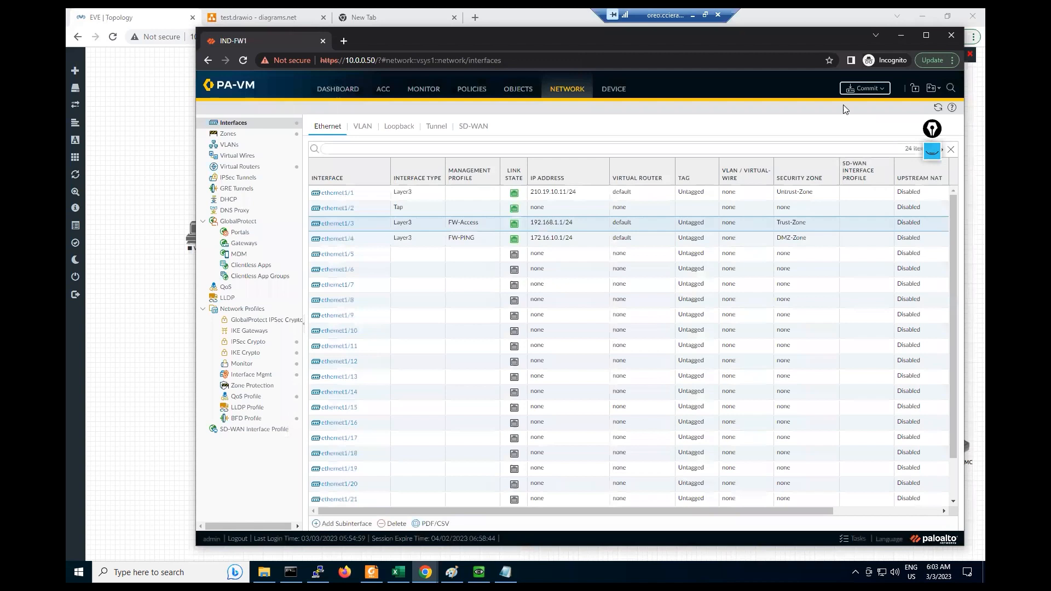
- Commit the configuration to the firewall and switch to the Windows client VM
click(862, 90)
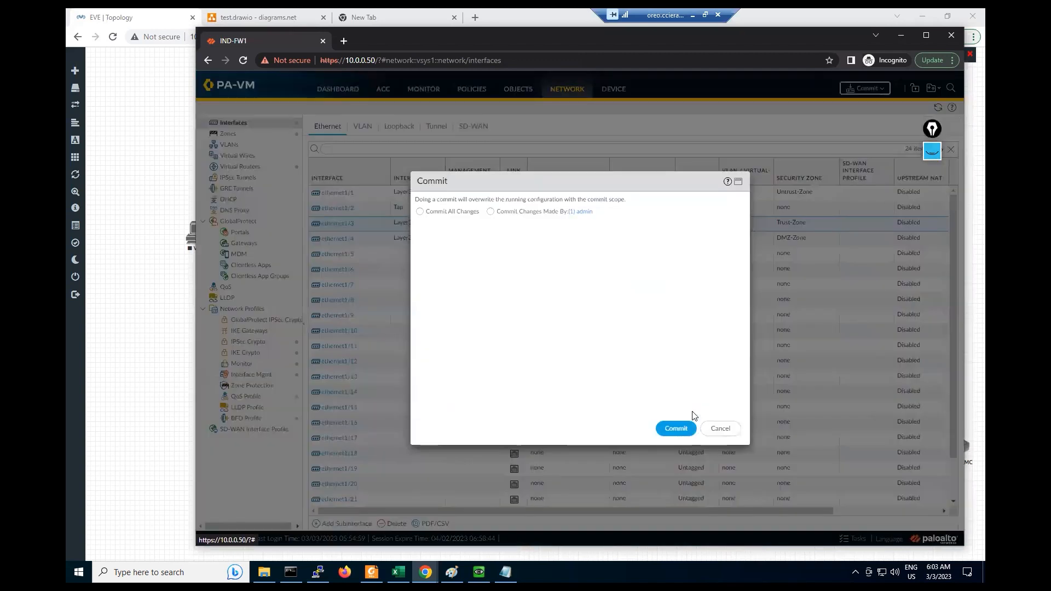
click(675, 429)
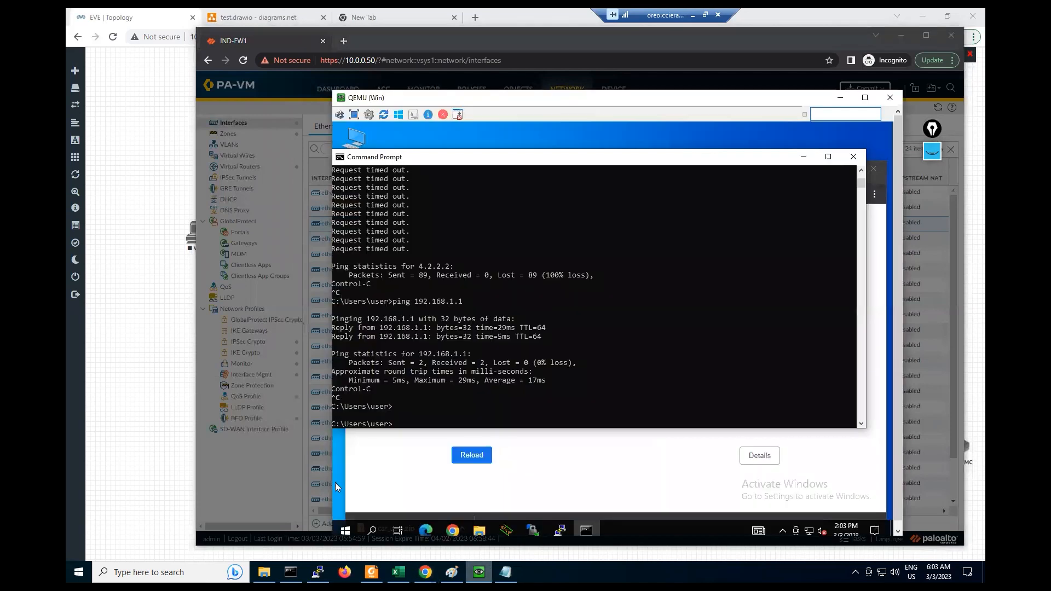
click(479, 572)
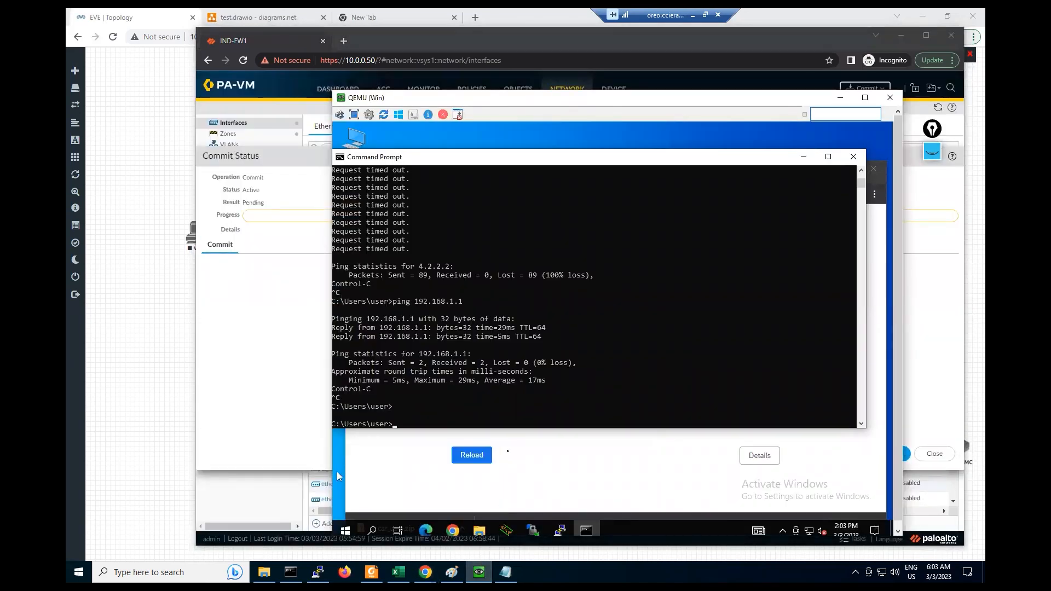
- In the client's Chrome, verify that google.com's certificate is issued by GTS CA 1C3
click(528, 467)
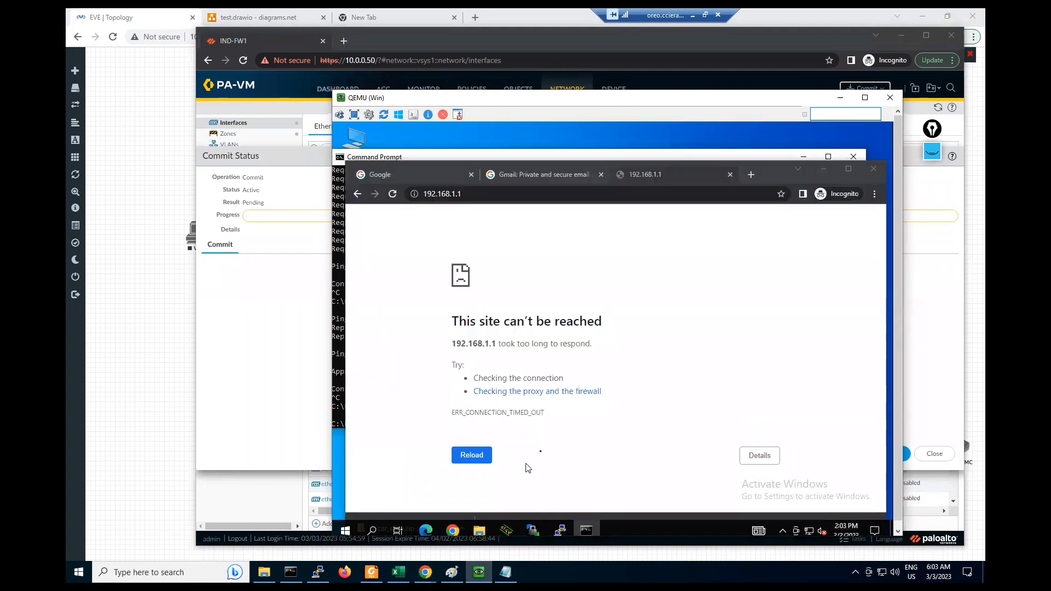
click(524, 173)
click(413, 193)
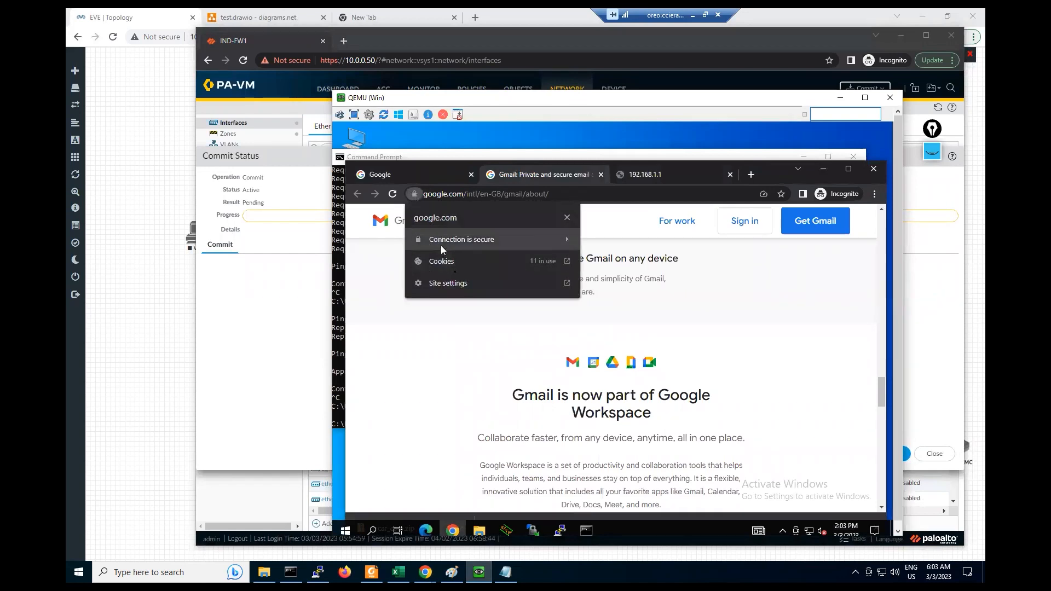
click(438, 240)
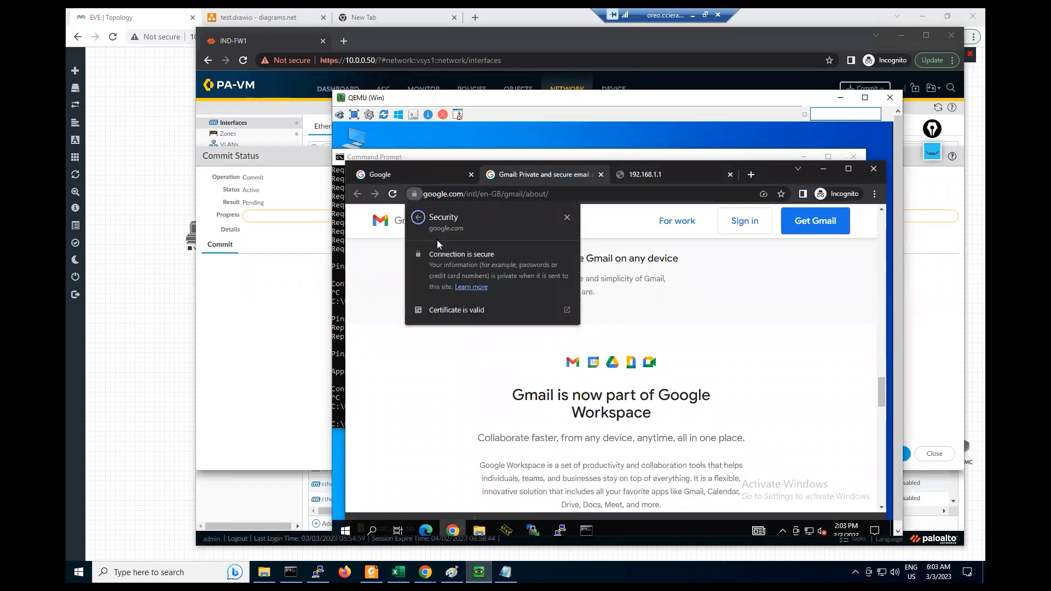
click(459, 318)
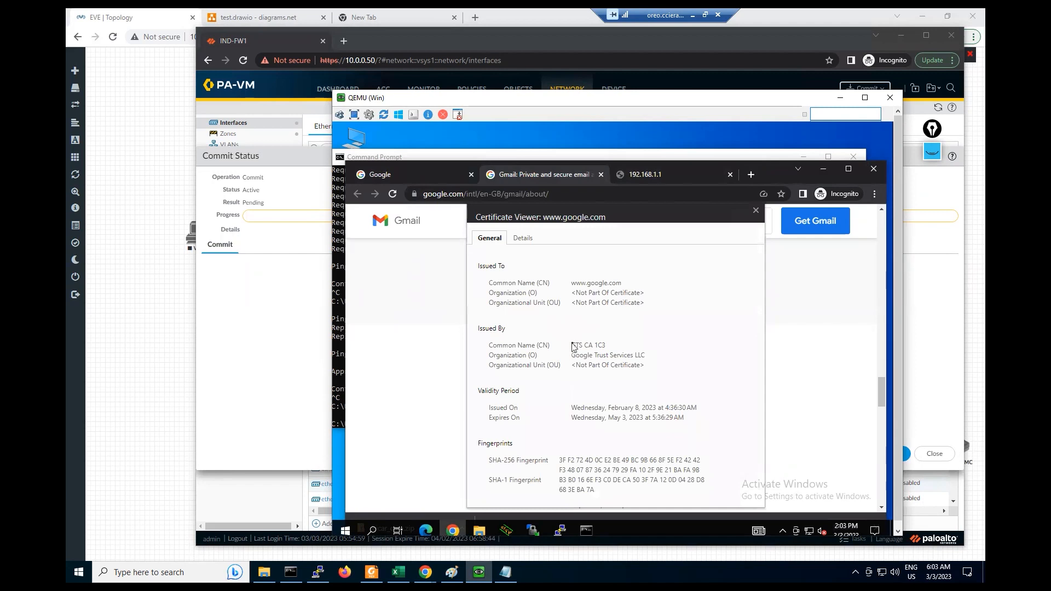
drag(572, 347, 611, 350)
click(756, 210)
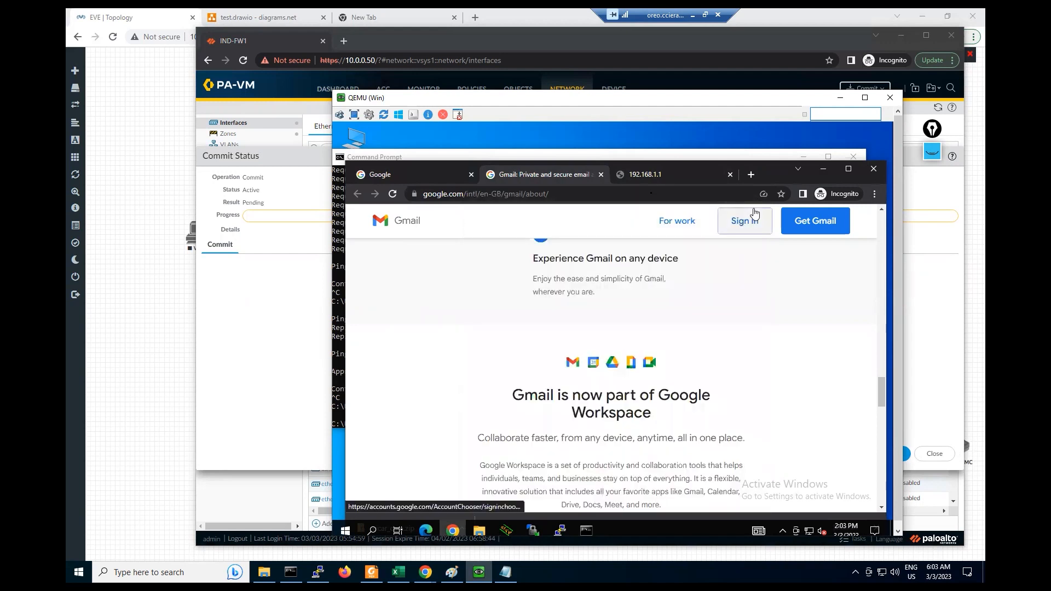
- Close the Gmail and Google tabs and return to the firewall's commit status
click(601, 175)
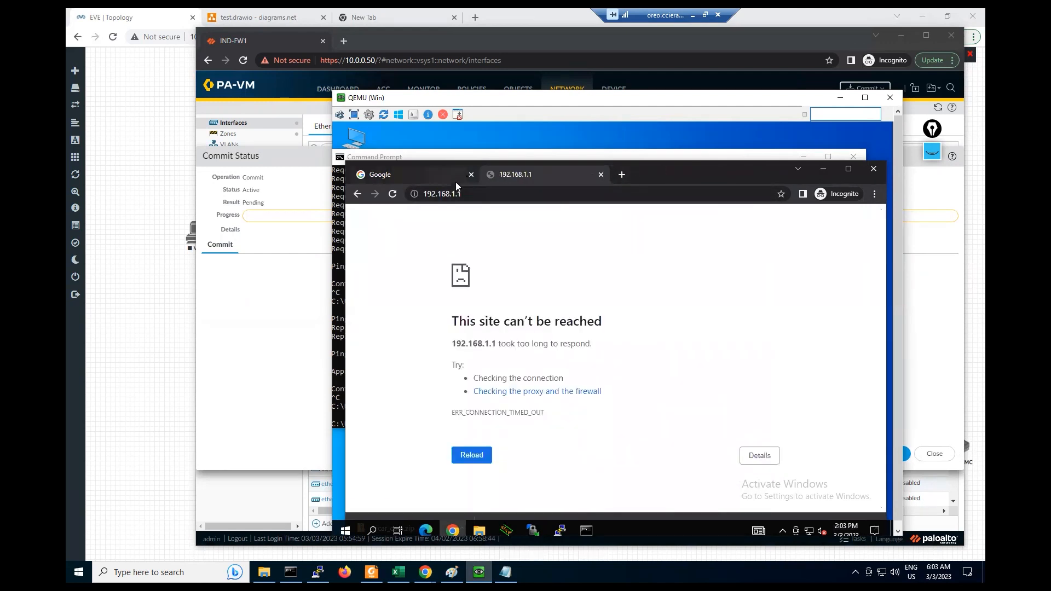
click(471, 175)
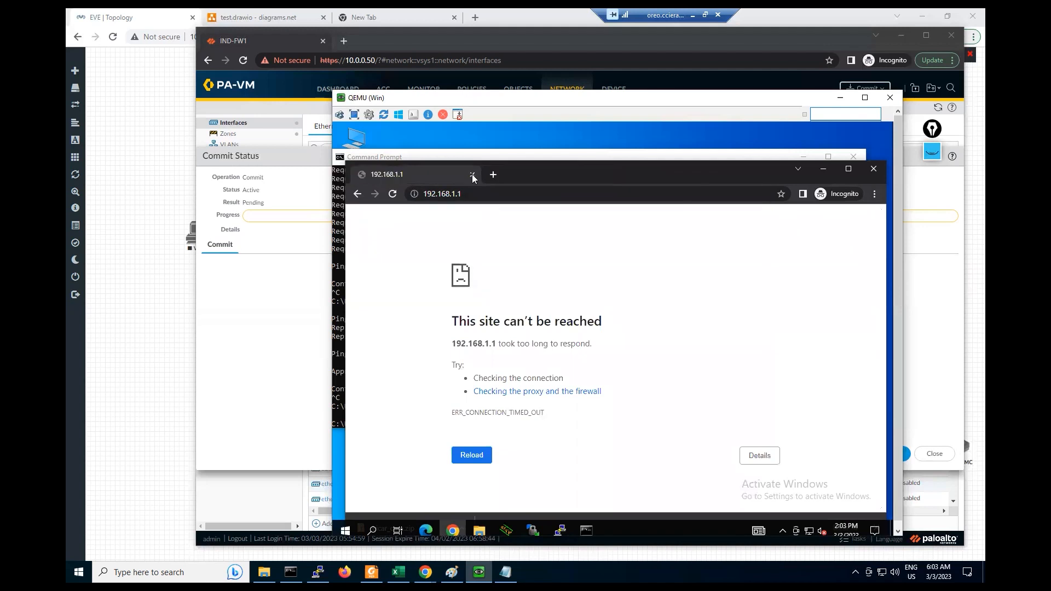
click(471, 174)
click(277, 319)
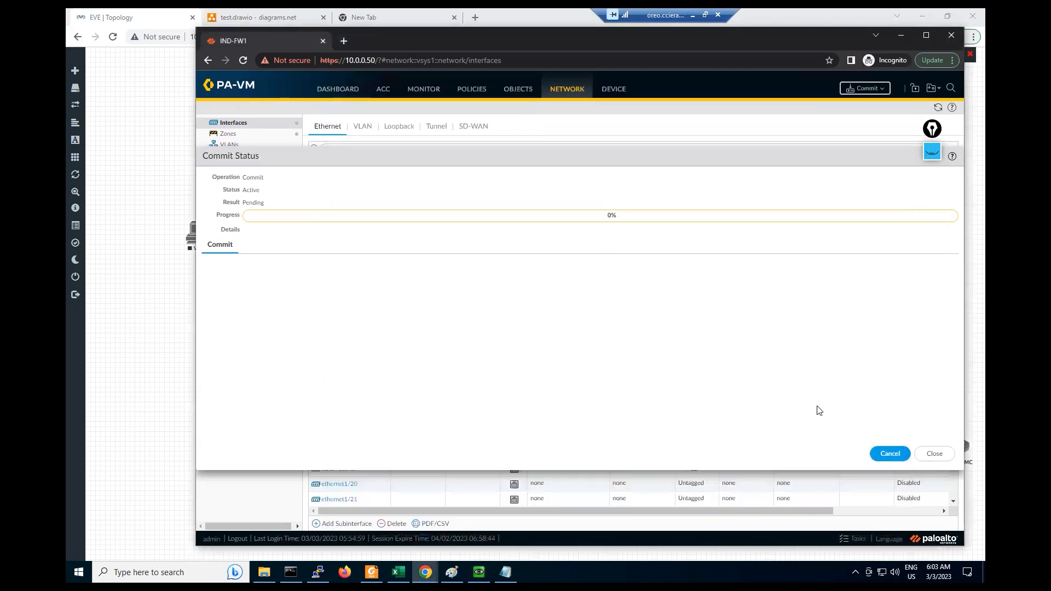
- Close Commit Status, then open the empty Device Certificates list under DEVICE > Certificates and click Generate
click(932, 455)
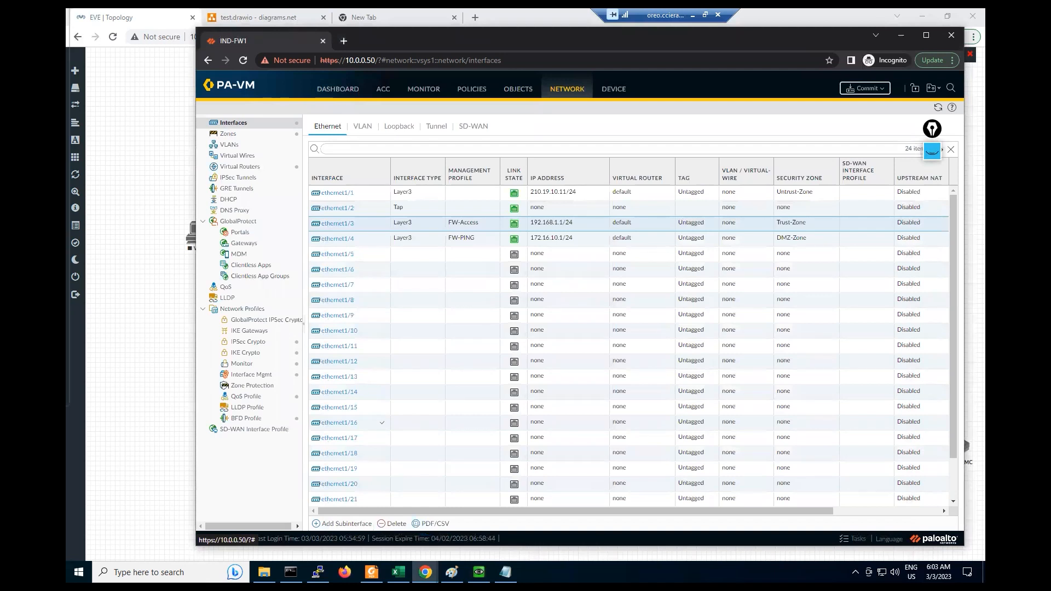
click(614, 89)
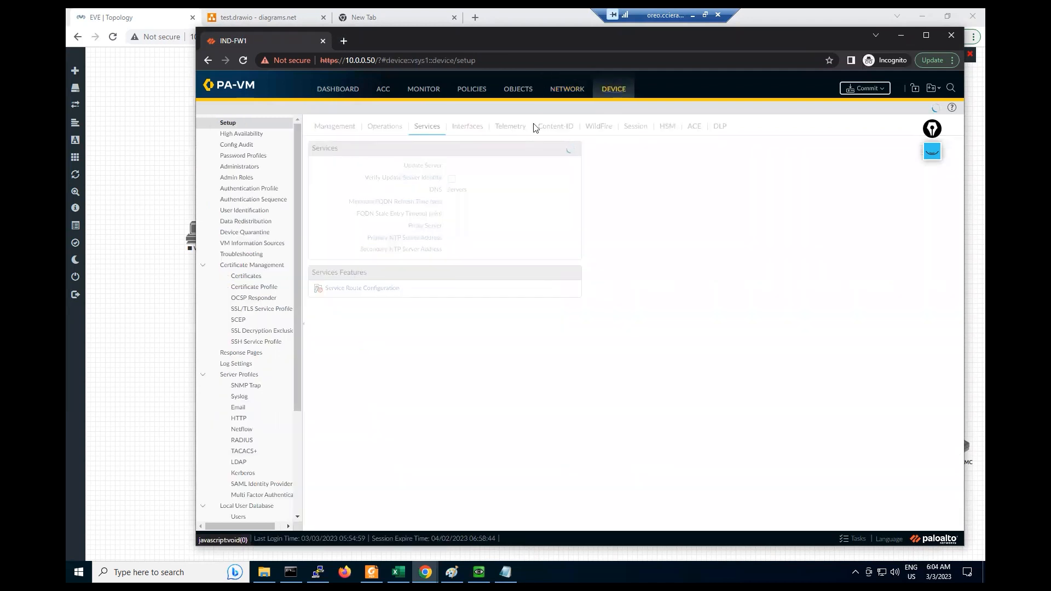
click(246, 276)
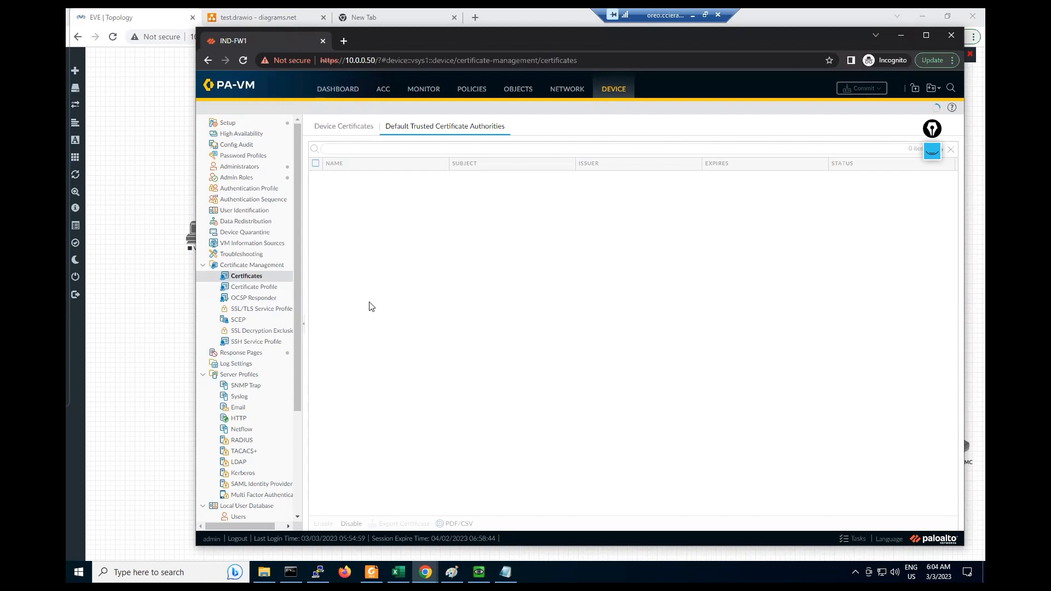
click(336, 126)
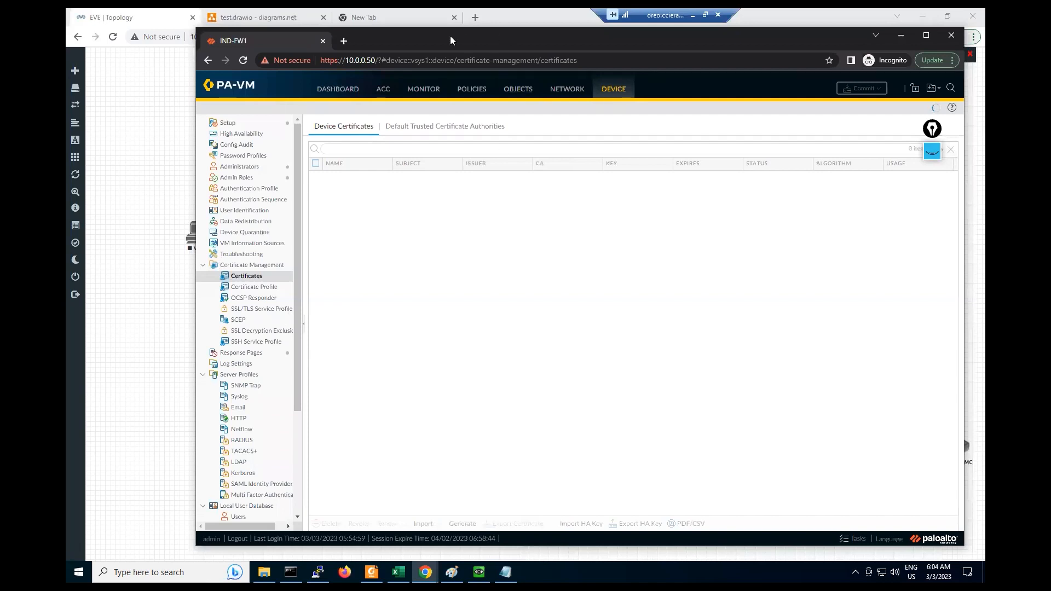
drag(450, 35, 401, 35)
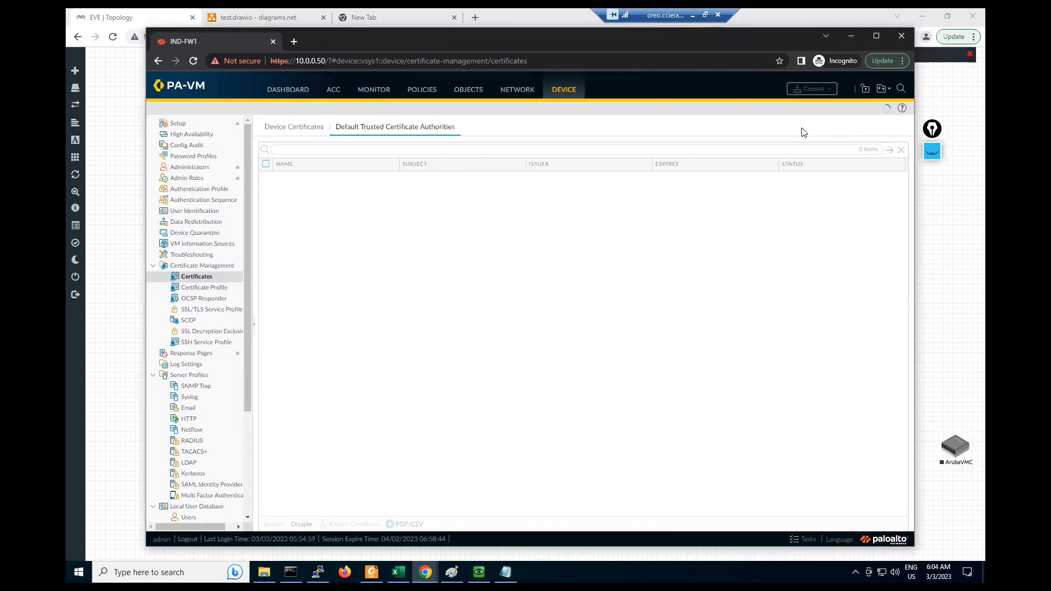
click(291, 128)
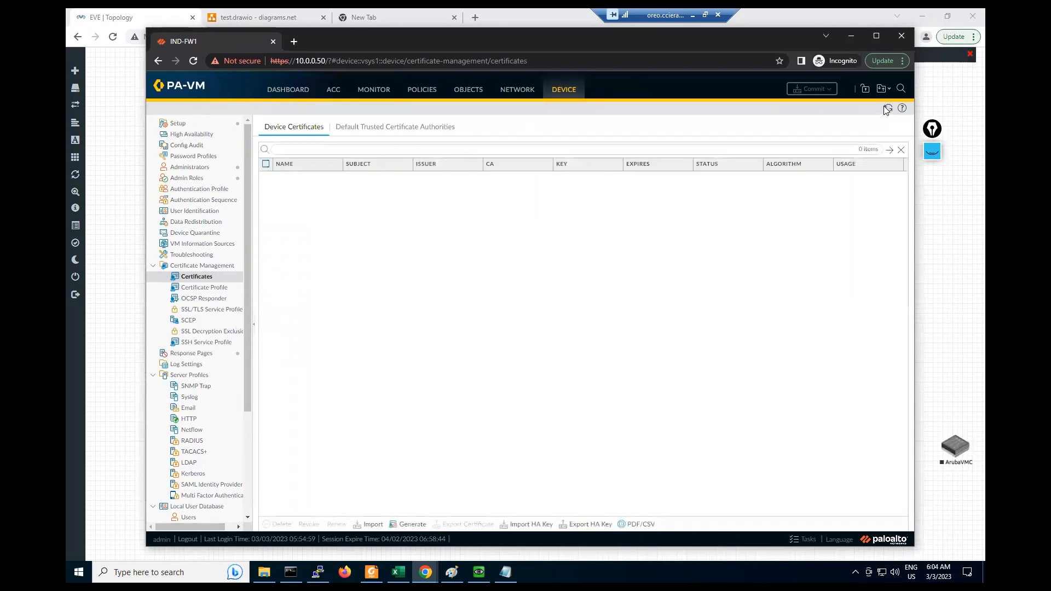
click(408, 525)
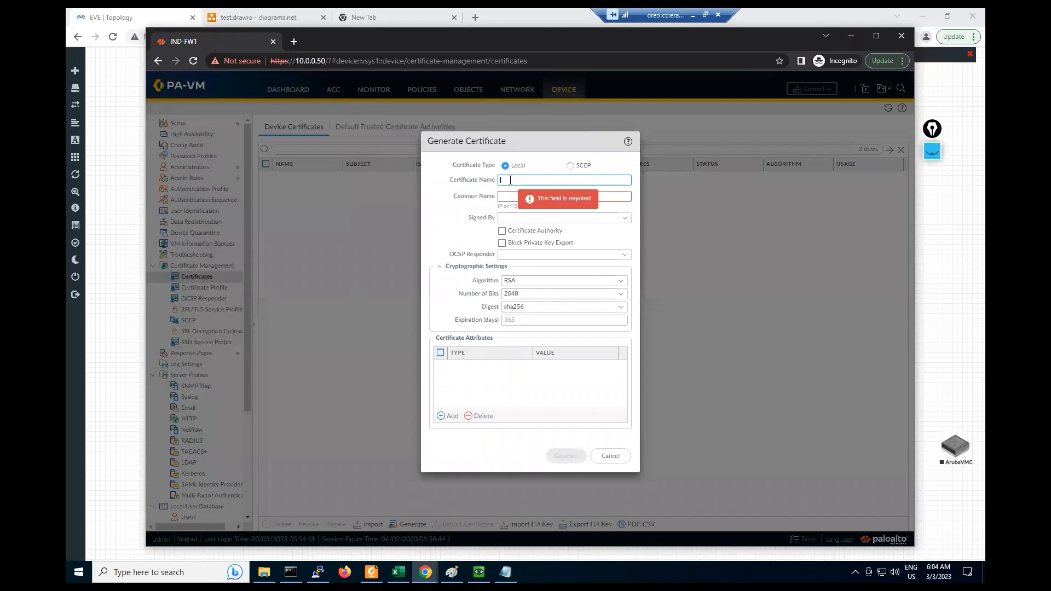
- Name the certificate trusted-ca with common name 192.168.1.1, tick Certificate Authority, and keep RSA
text(trusted)
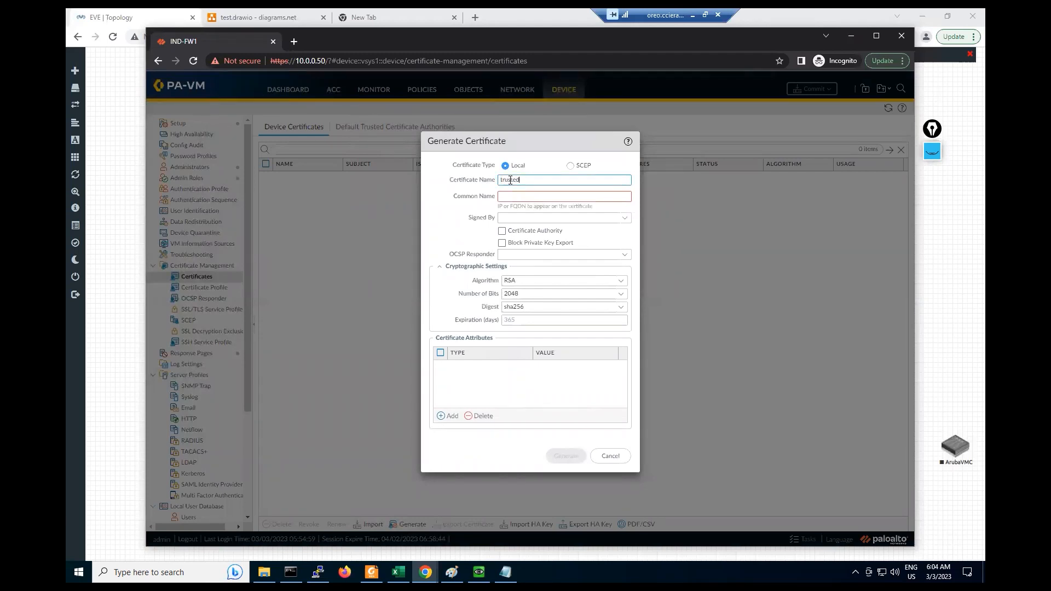
text(-ca)
click(507, 199)
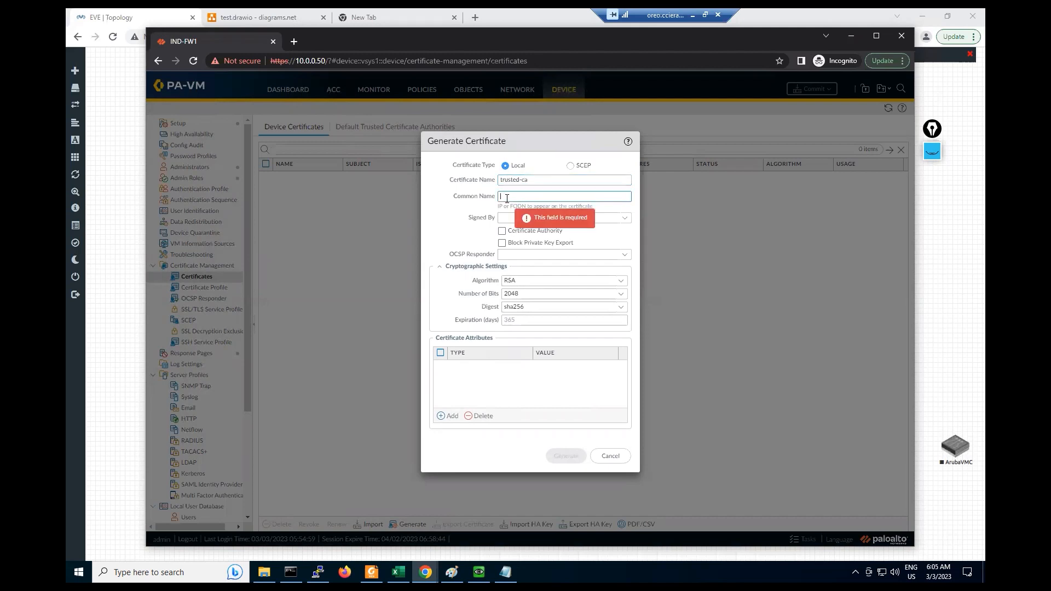
text(19)
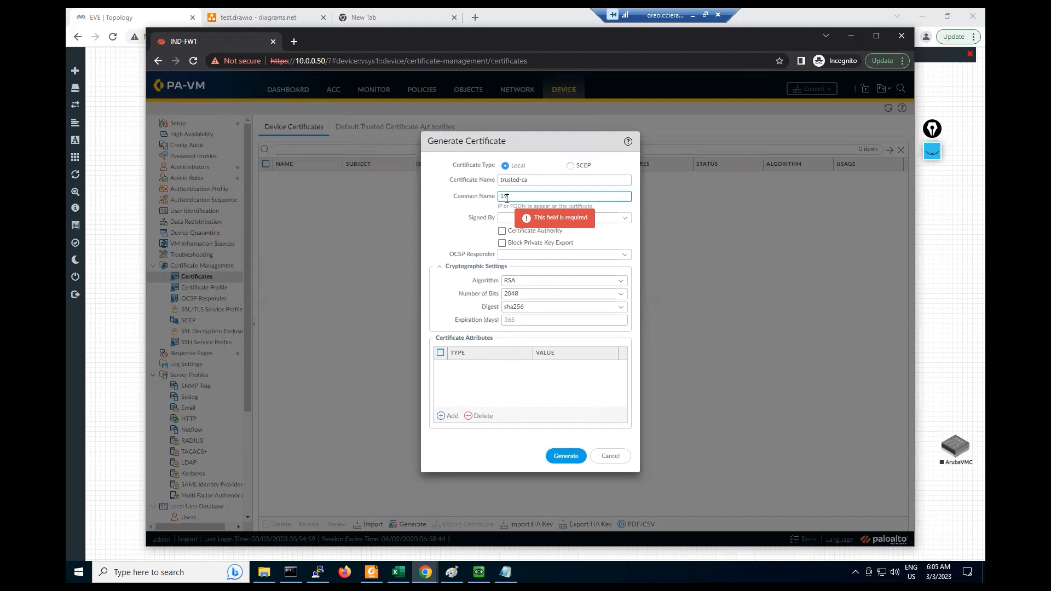
text(2.168.1.1)
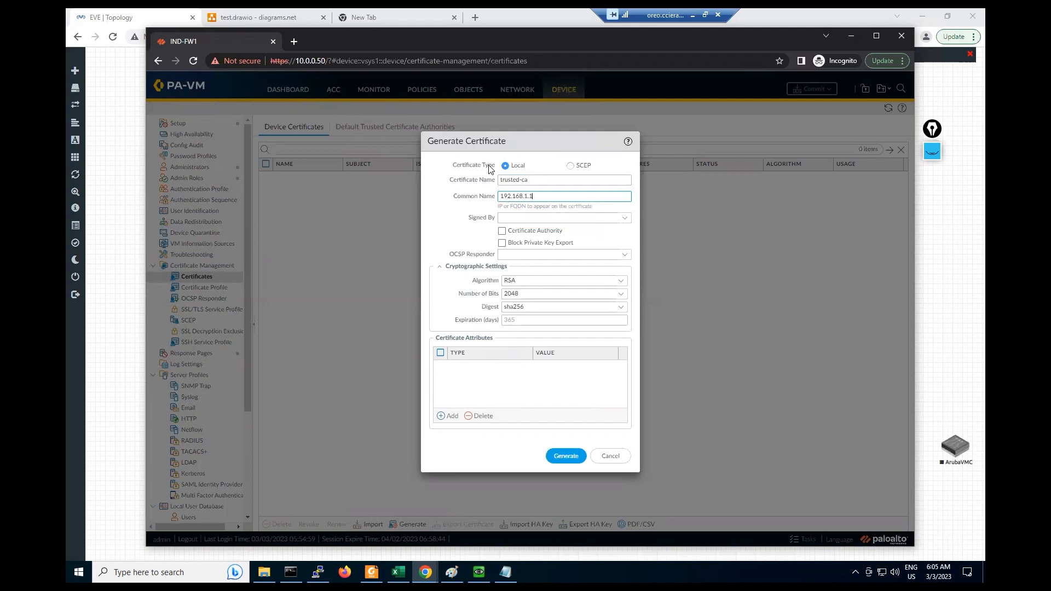
click(470, 254)
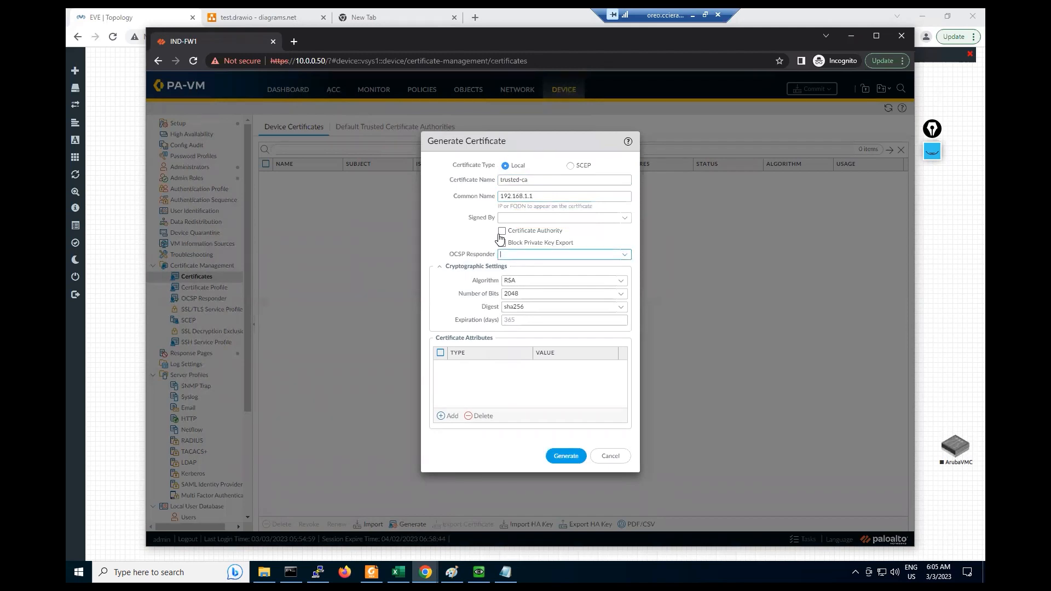
click(501, 234)
click(518, 320)
click(518, 379)
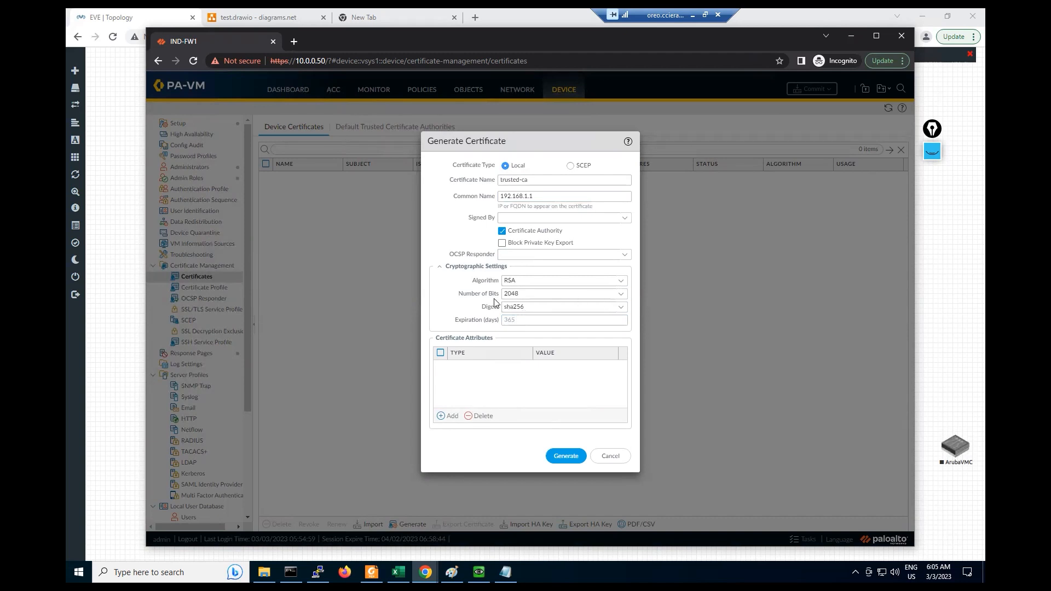
click(622, 282)
click(510, 296)
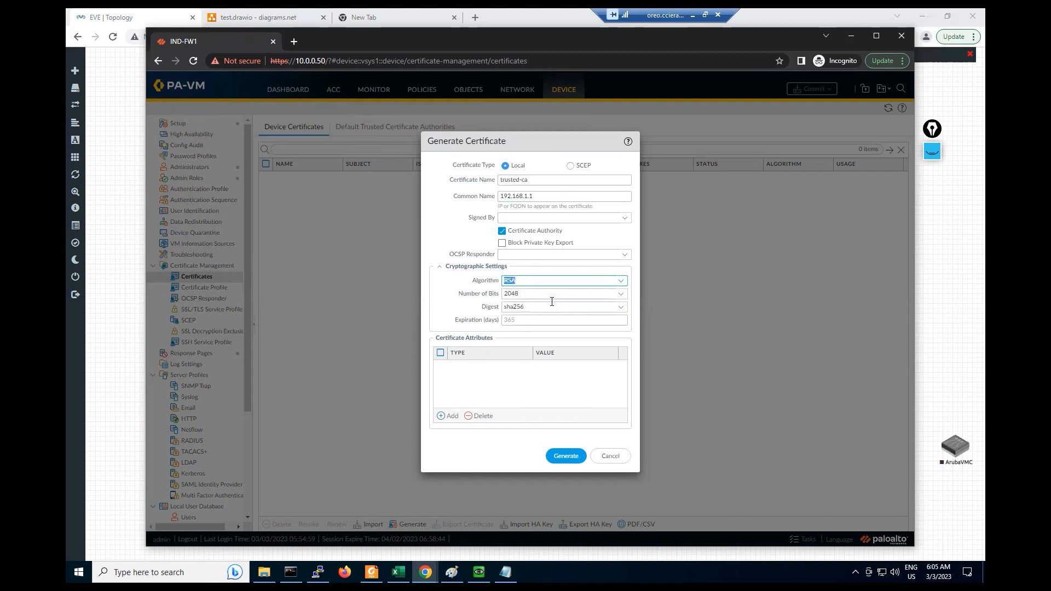
- Set the key size to 3072 bits and add a Country attribute with value IN (India)
click(619, 295)
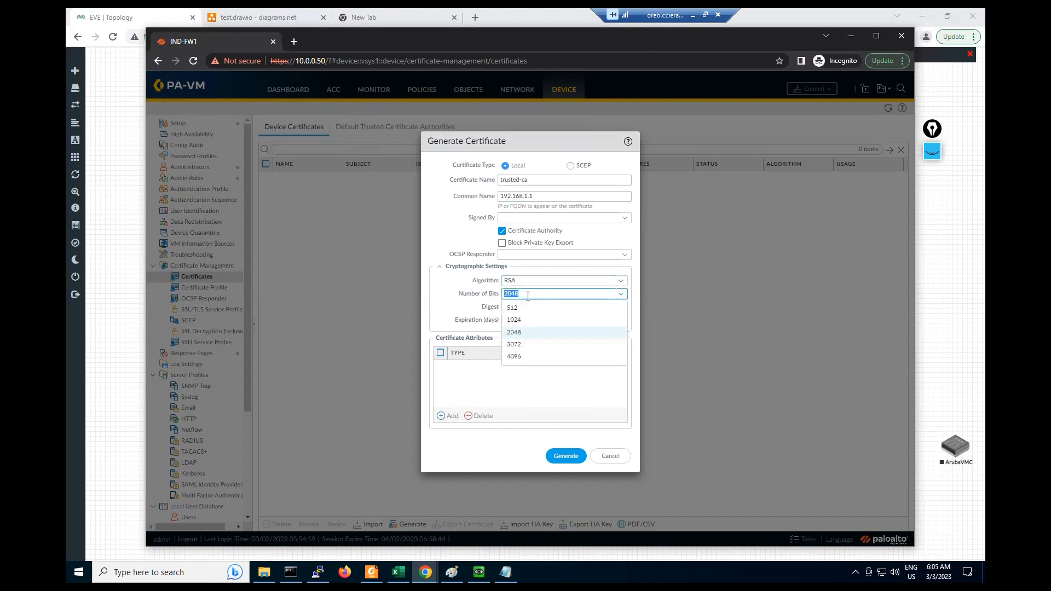
click(515, 344)
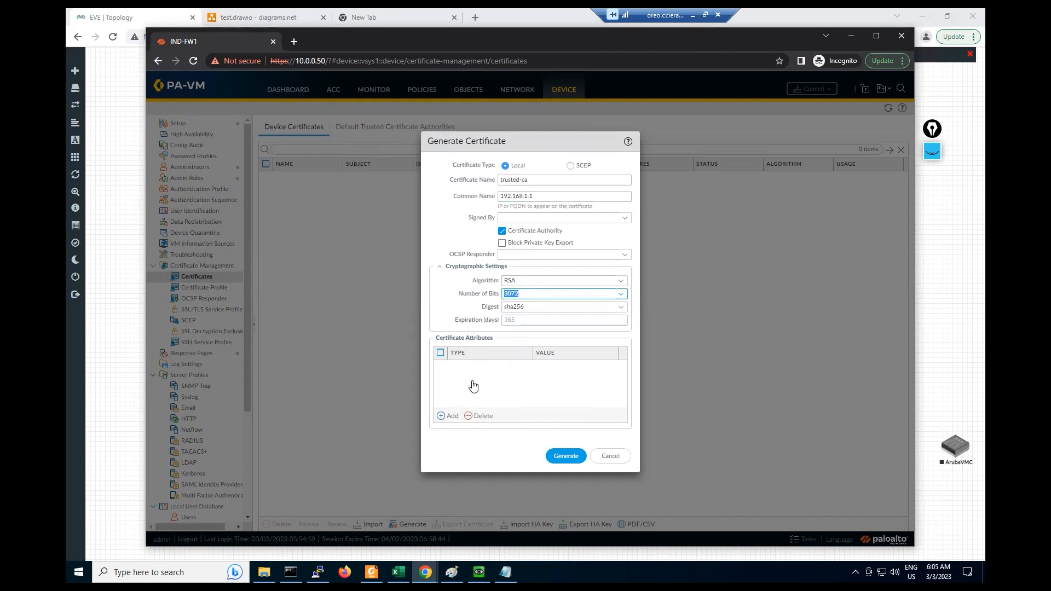
click(448, 415)
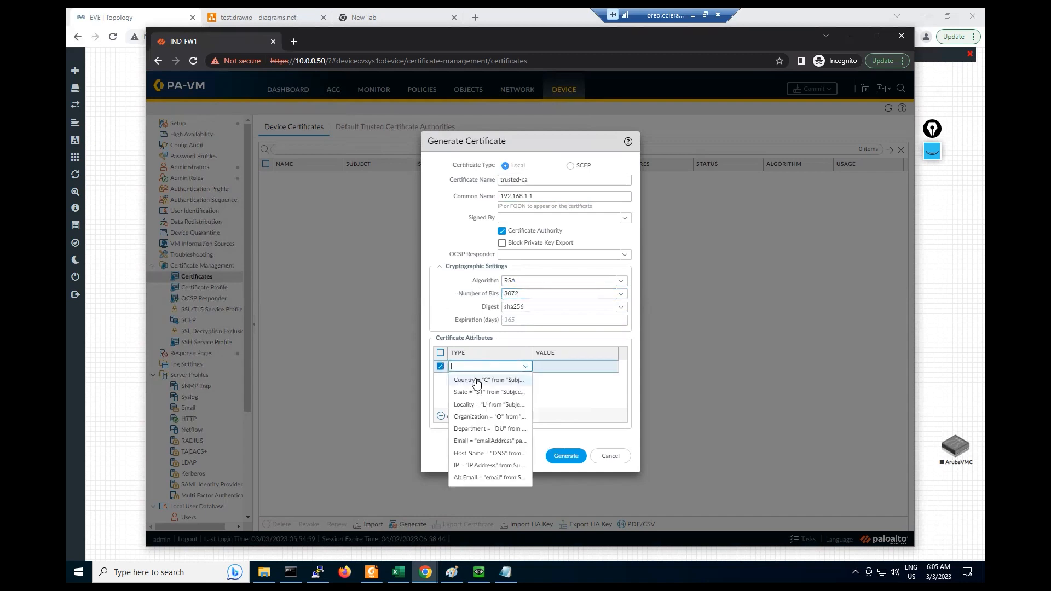
click(476, 381)
click(555, 368)
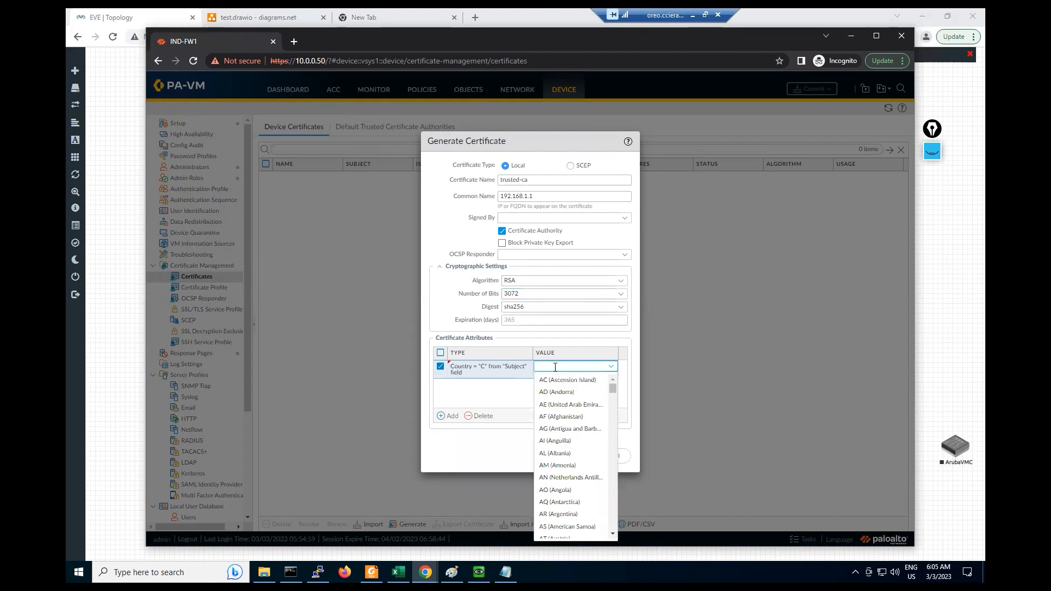
text(in)
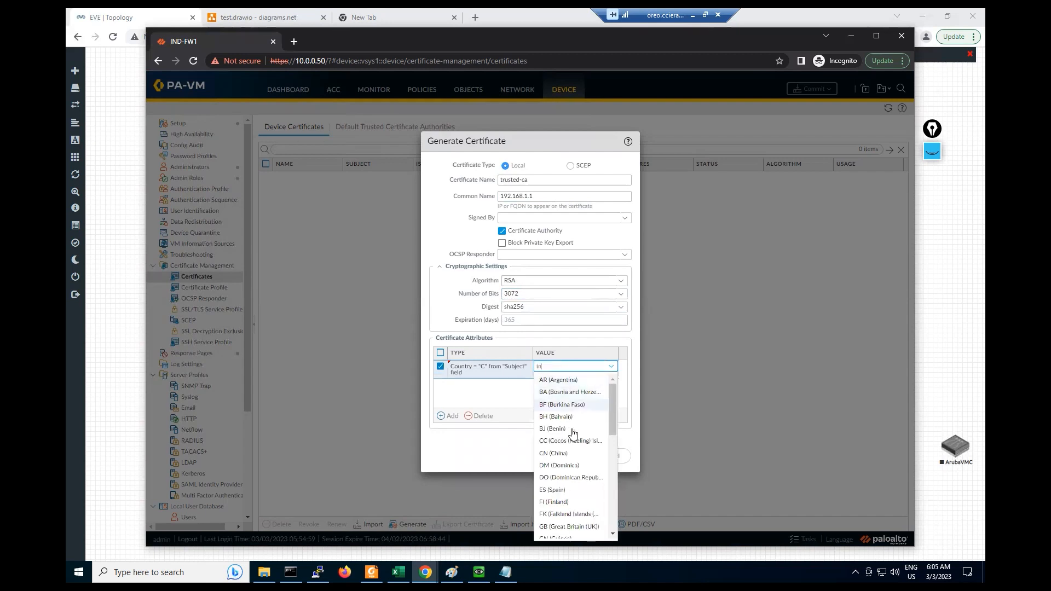
scroll(579, 449, down, 5)
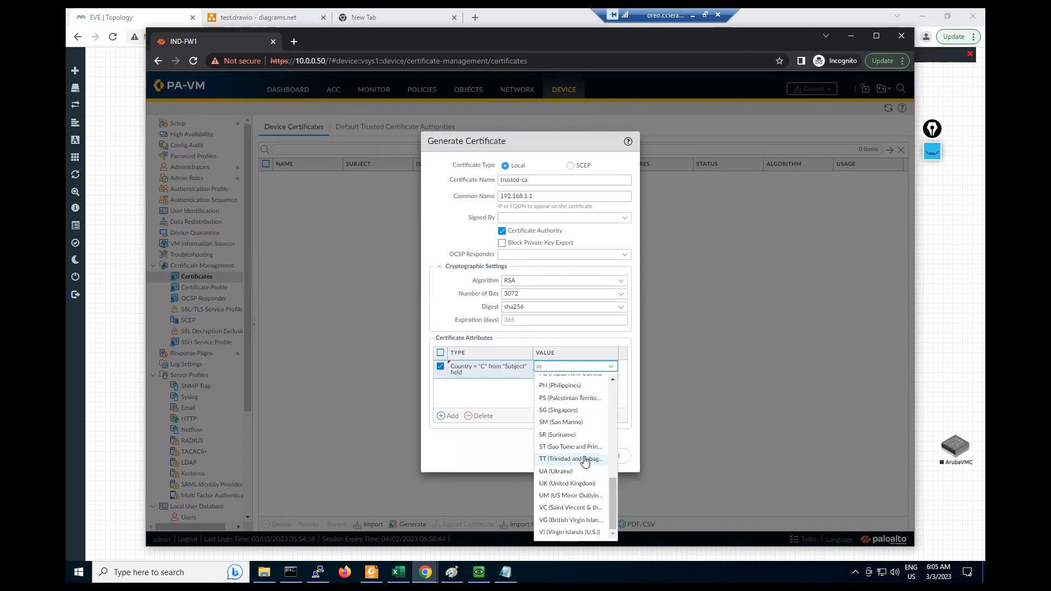
click(583, 459)
click(563, 367)
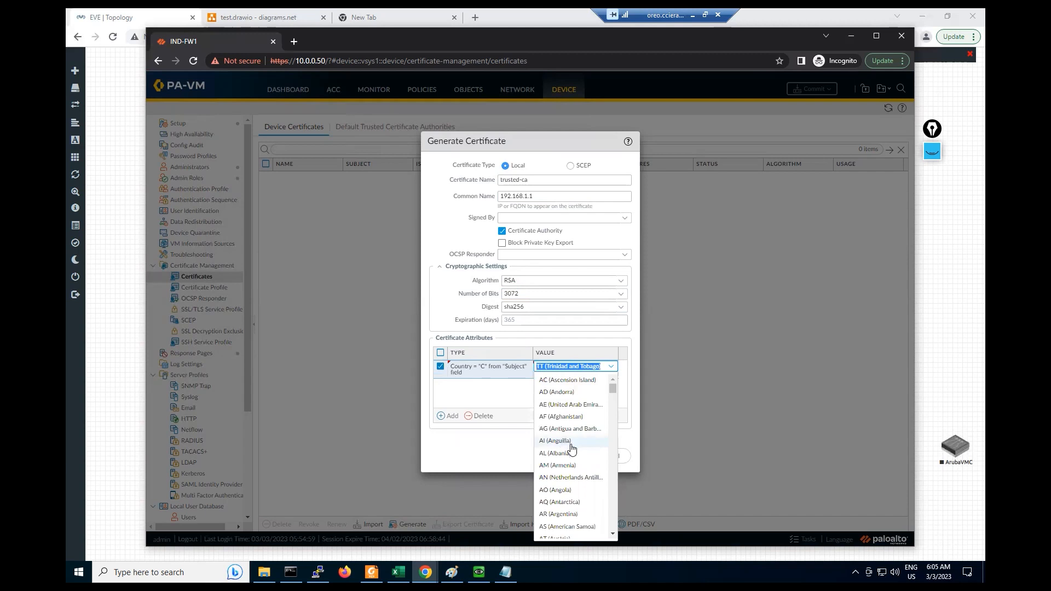
scroll(574, 459, down, 5)
scroll(574, 459, down, 8)
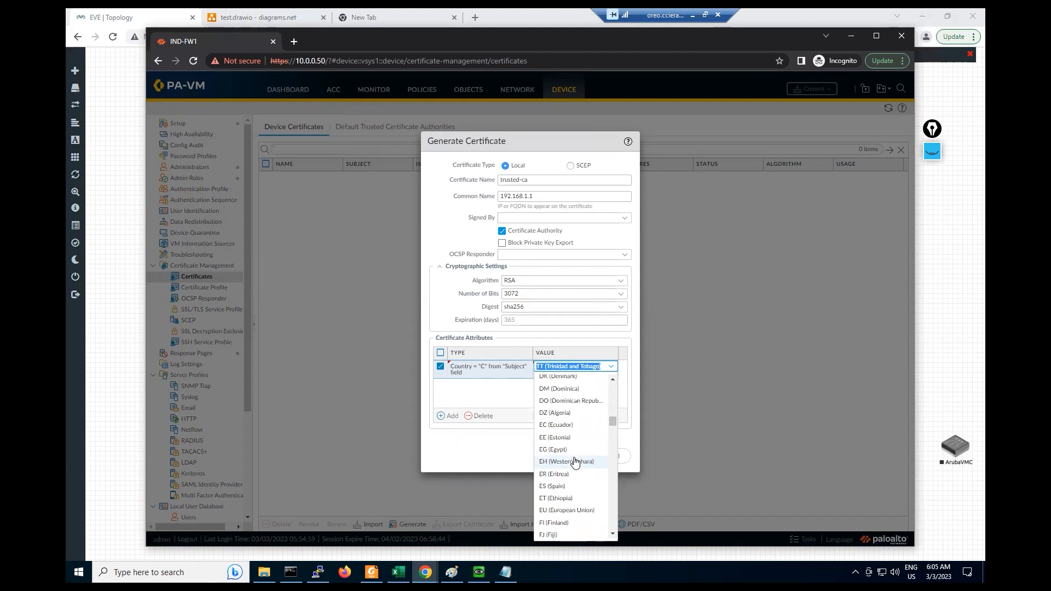
scroll(575, 462, down, 9)
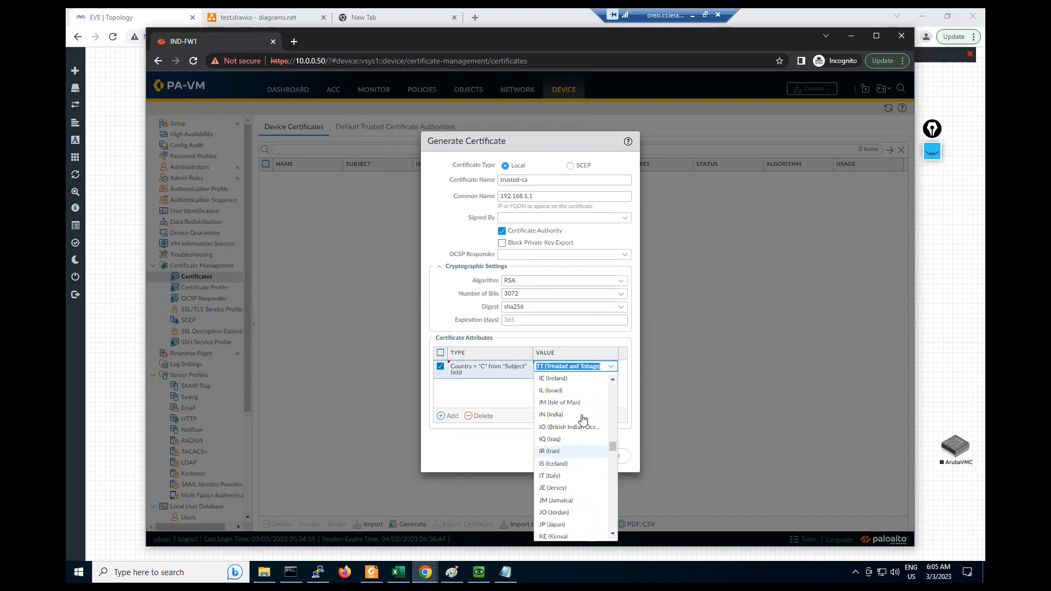
click(564, 416)
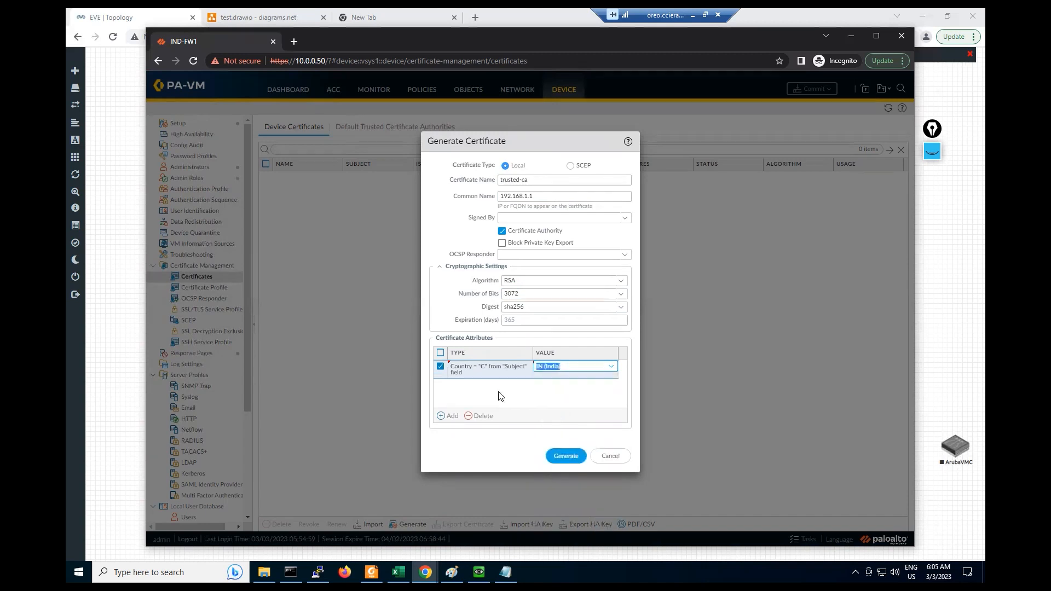
- Add an Organization certificate attribute with value Octa
click(446, 417)
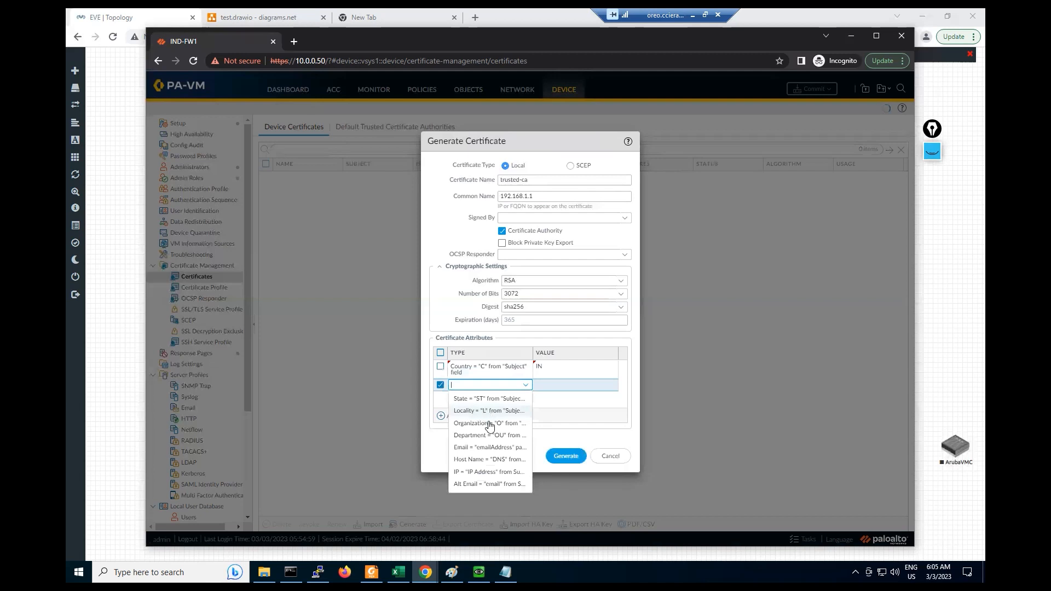
click(506, 424)
click(552, 386)
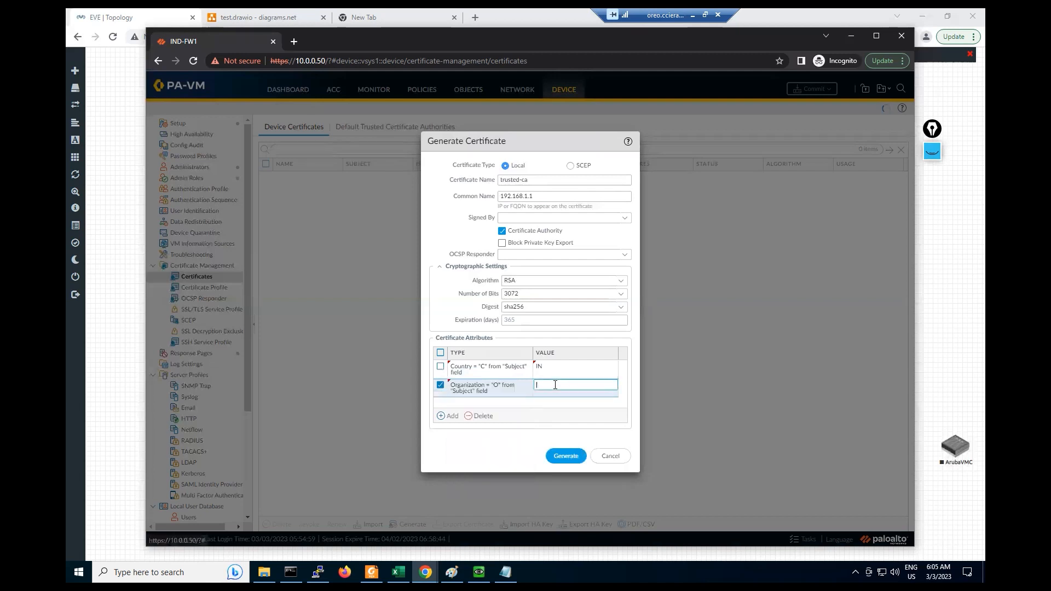
text(O)
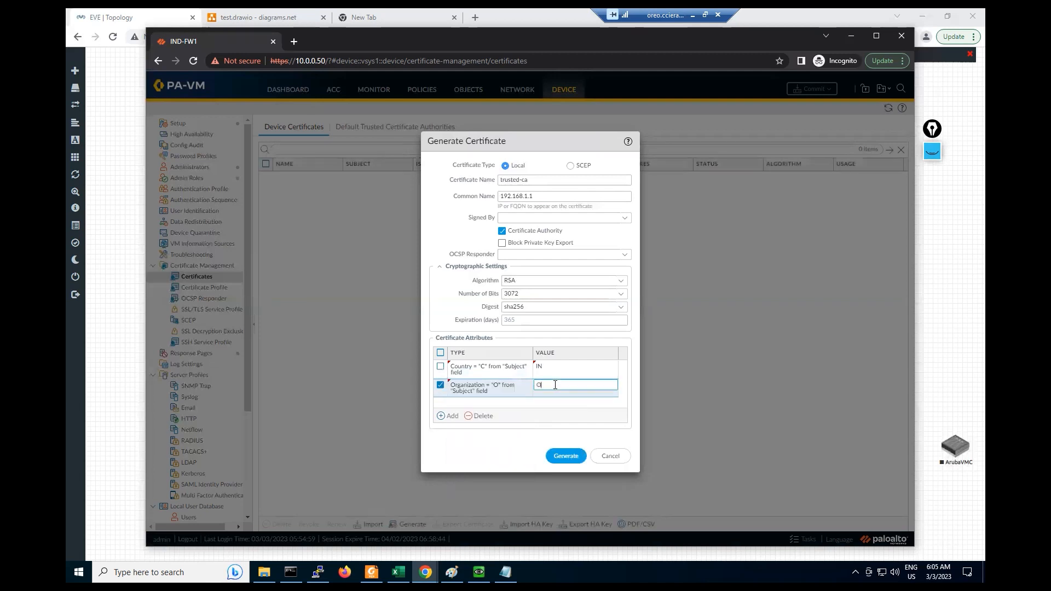
text(cta)
click(514, 446)
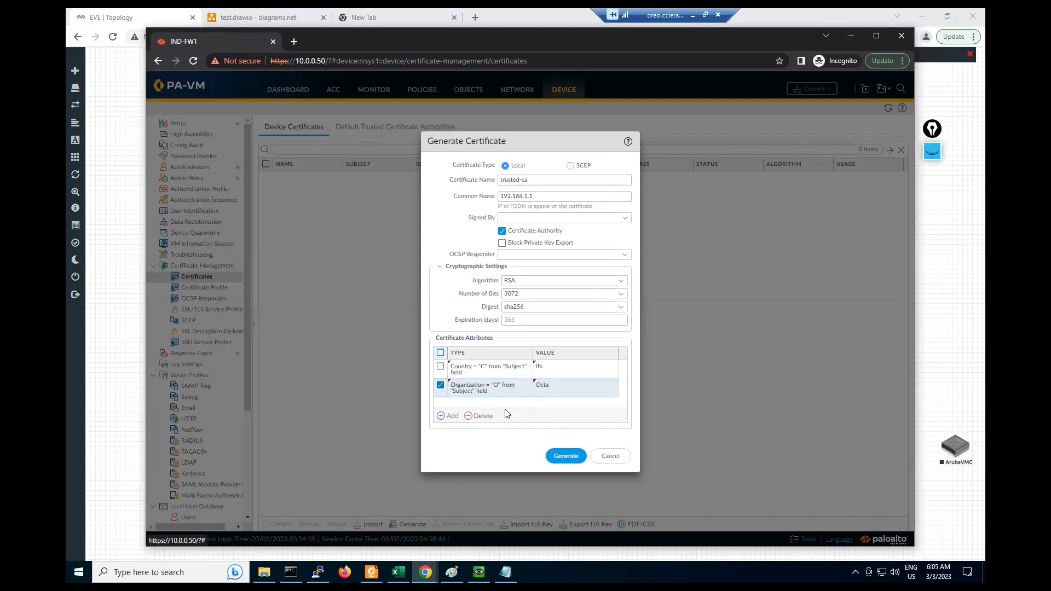
- Add a Locality attribute with value mu and generate the trusted-ca certificate
click(444, 416)
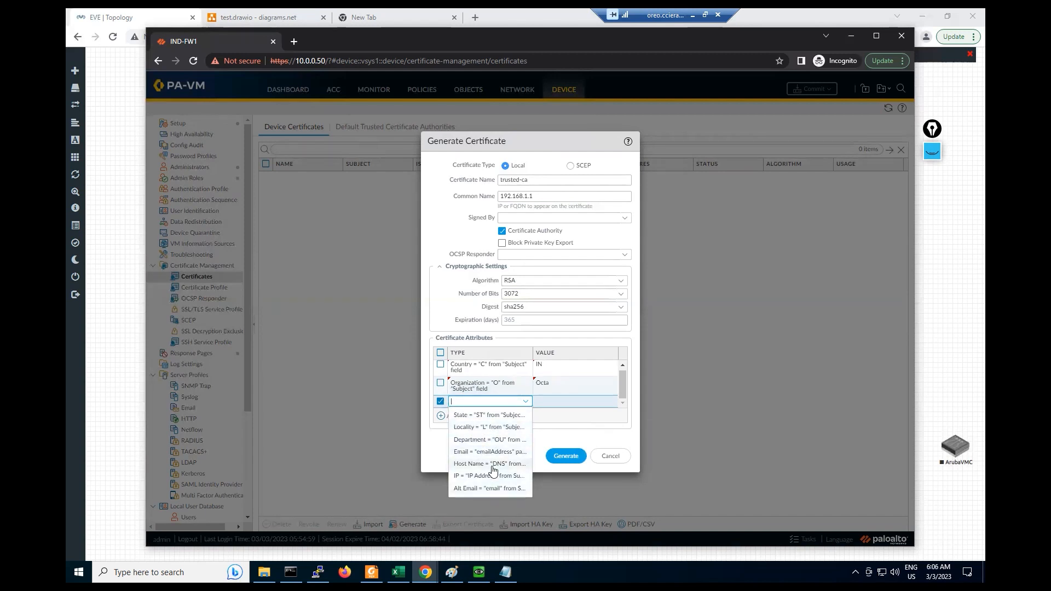
click(468, 428)
click(568, 405)
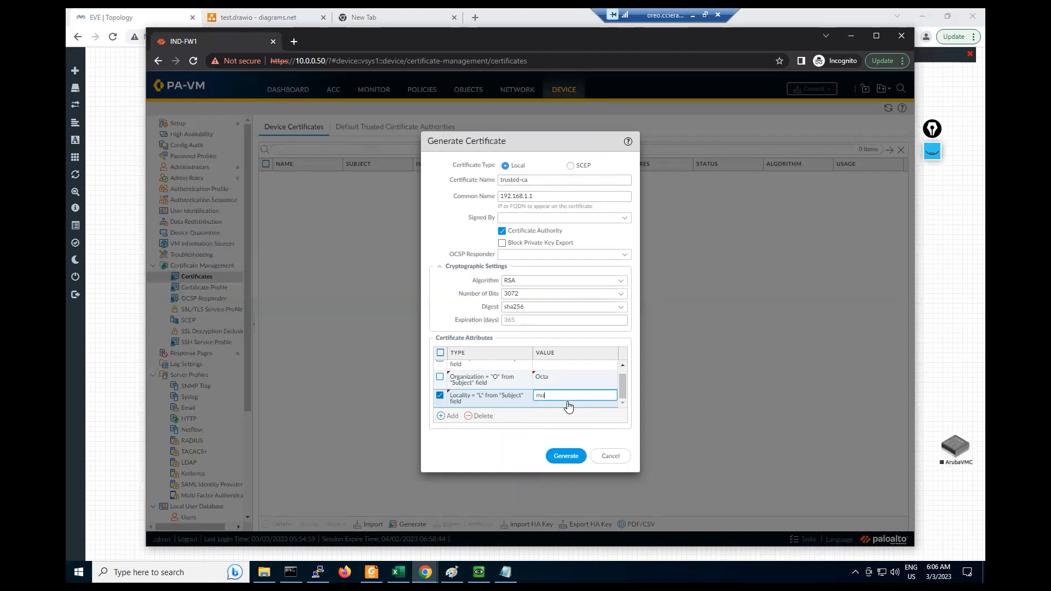
click(518, 442)
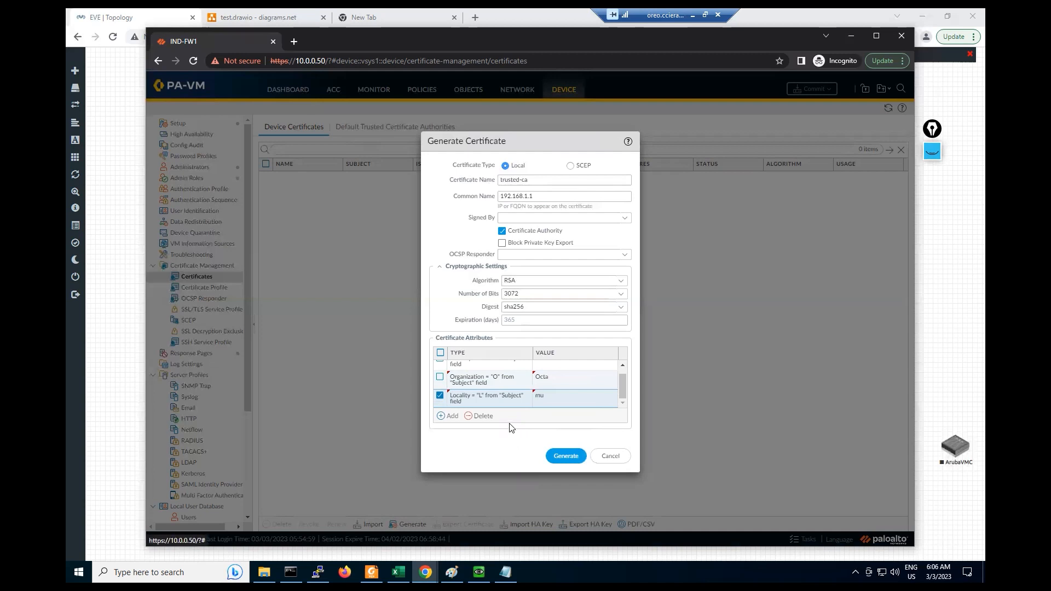
click(567, 457)
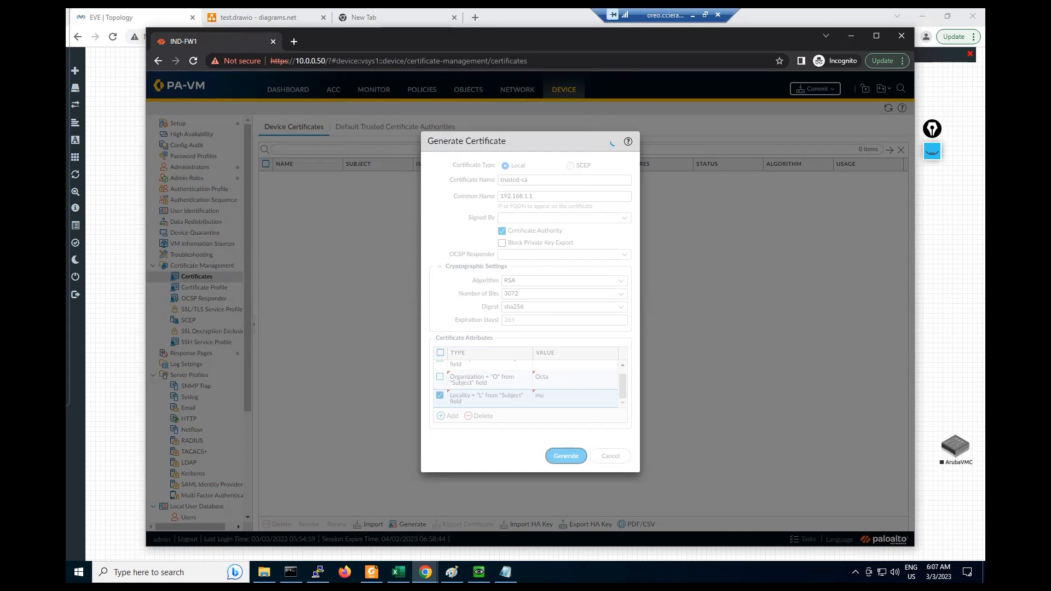
- Bring the lab client VM's window forward while trusted-ca is generating
click(479, 572)
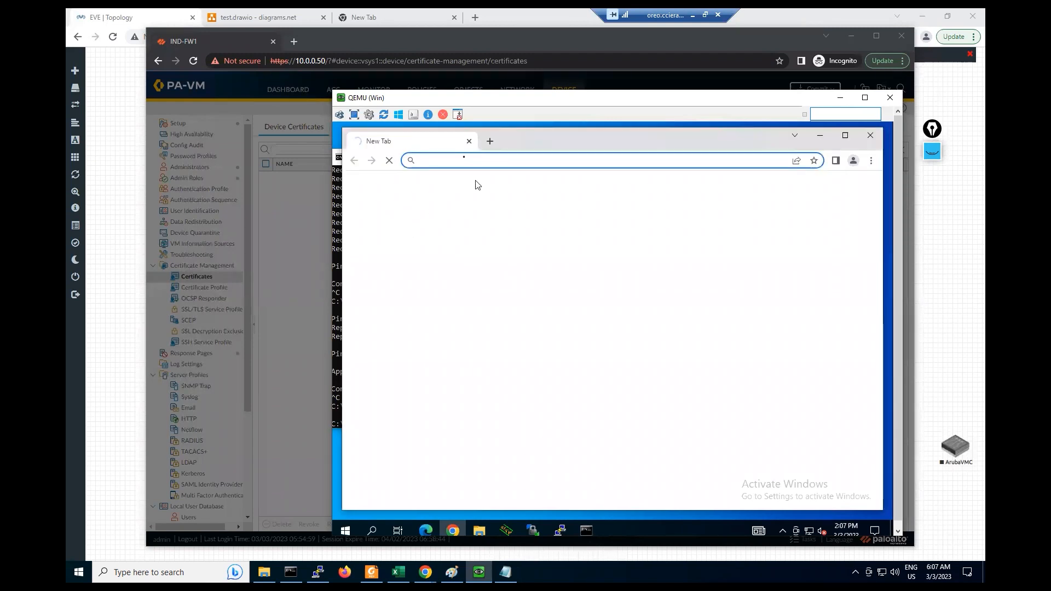
click(432, 158)
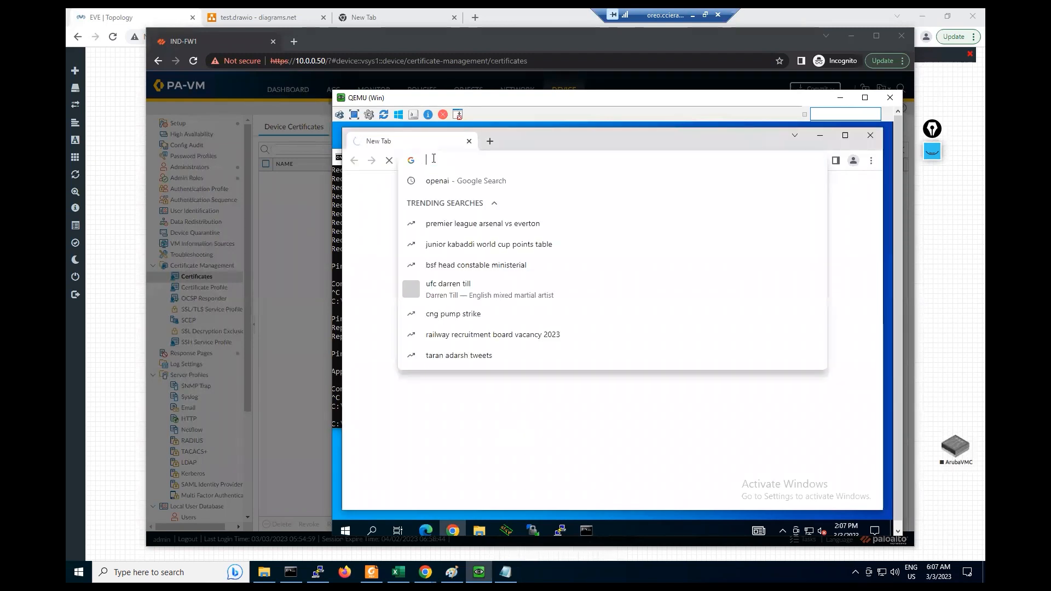
right_click(538, 531)
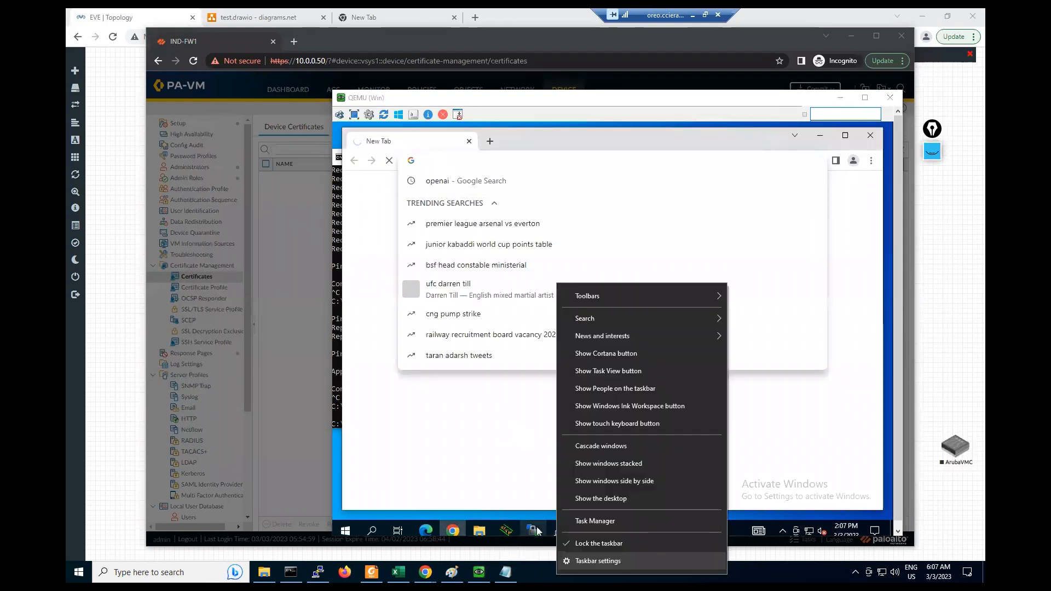
click(588, 524)
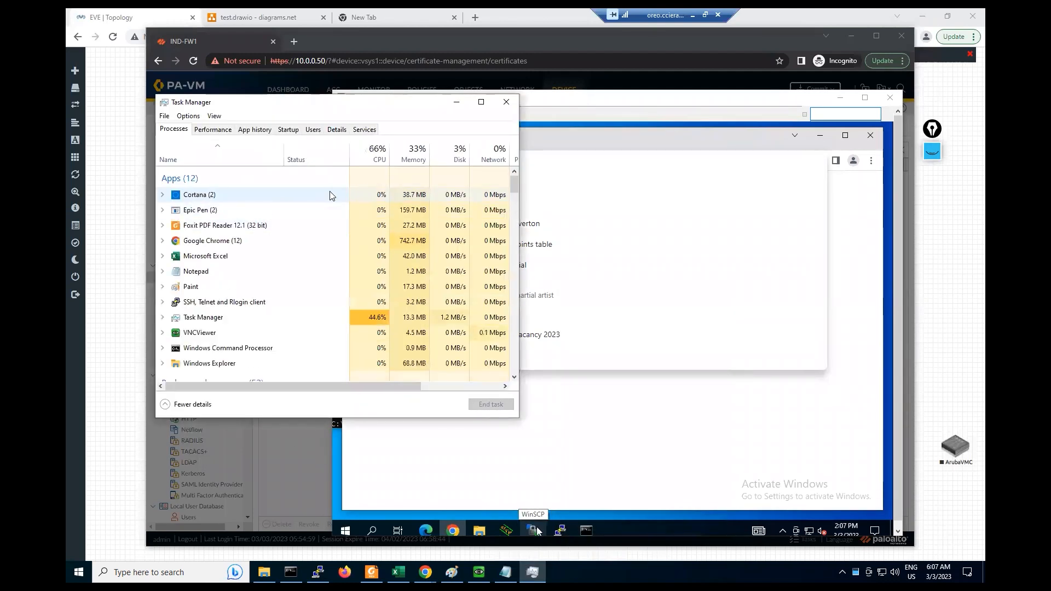
click(213, 129)
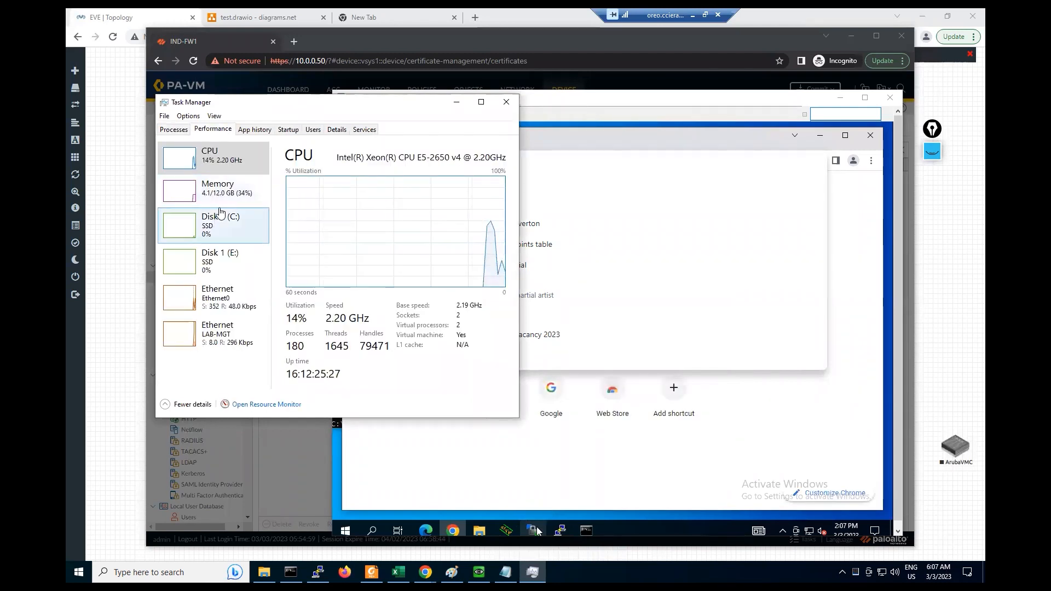
click(216, 189)
click(220, 224)
click(223, 259)
click(224, 299)
click(224, 343)
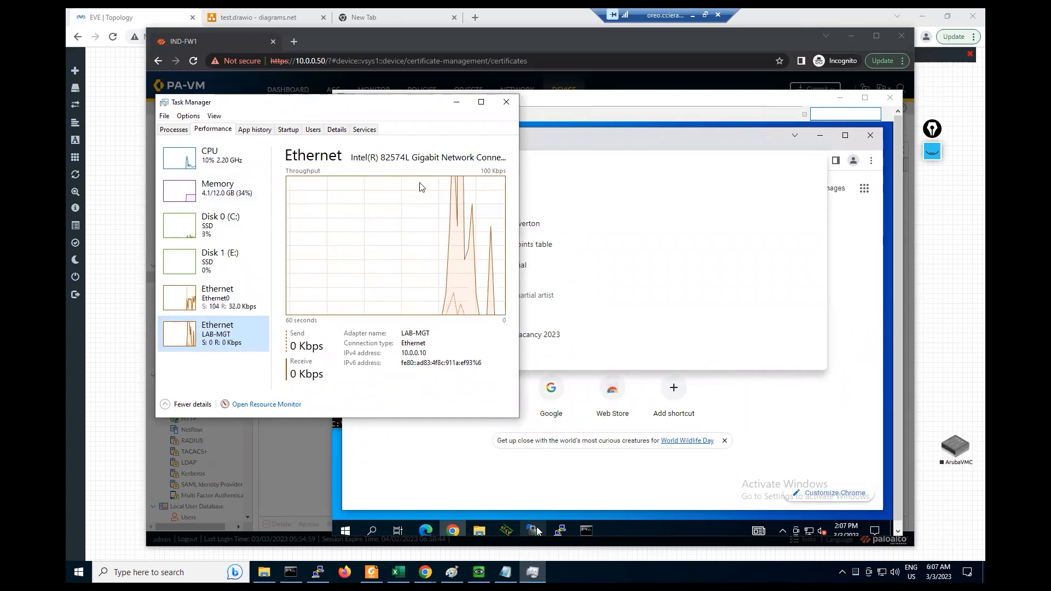
click(455, 104)
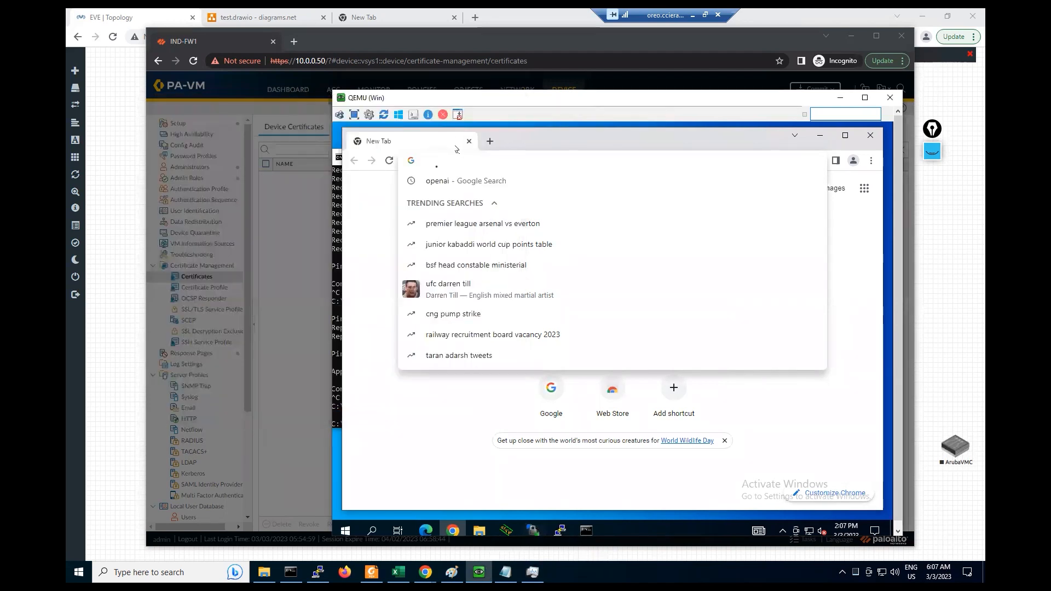
text(ht)
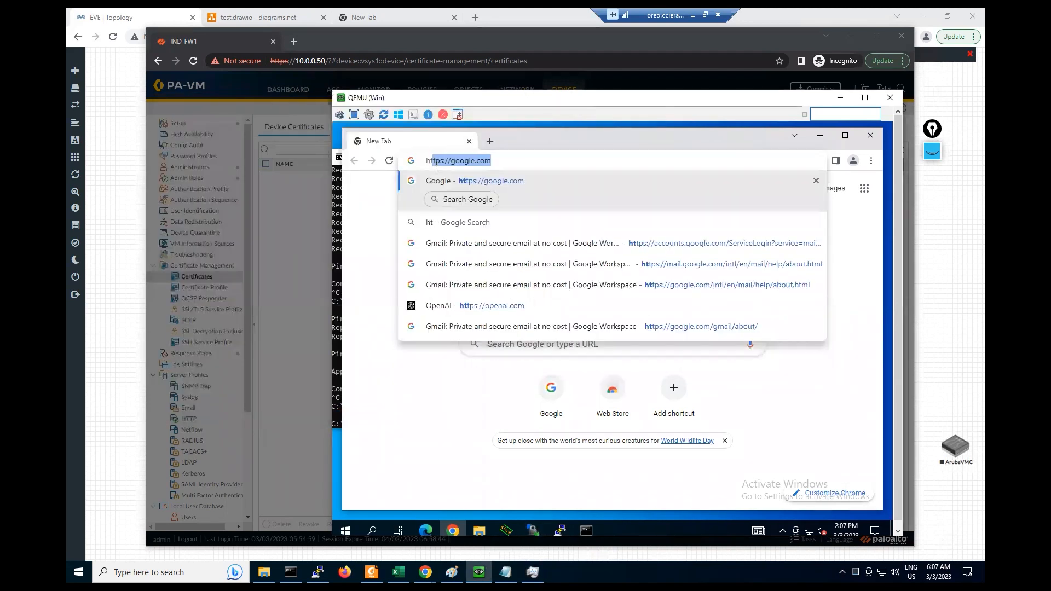
text(tps://192.168.1.1)
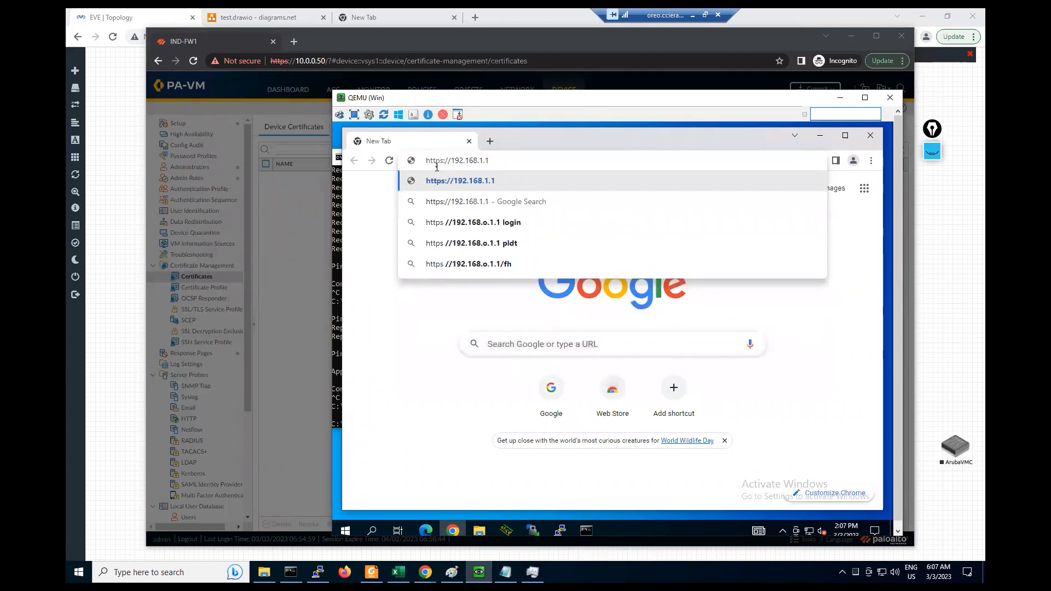
key(Return)
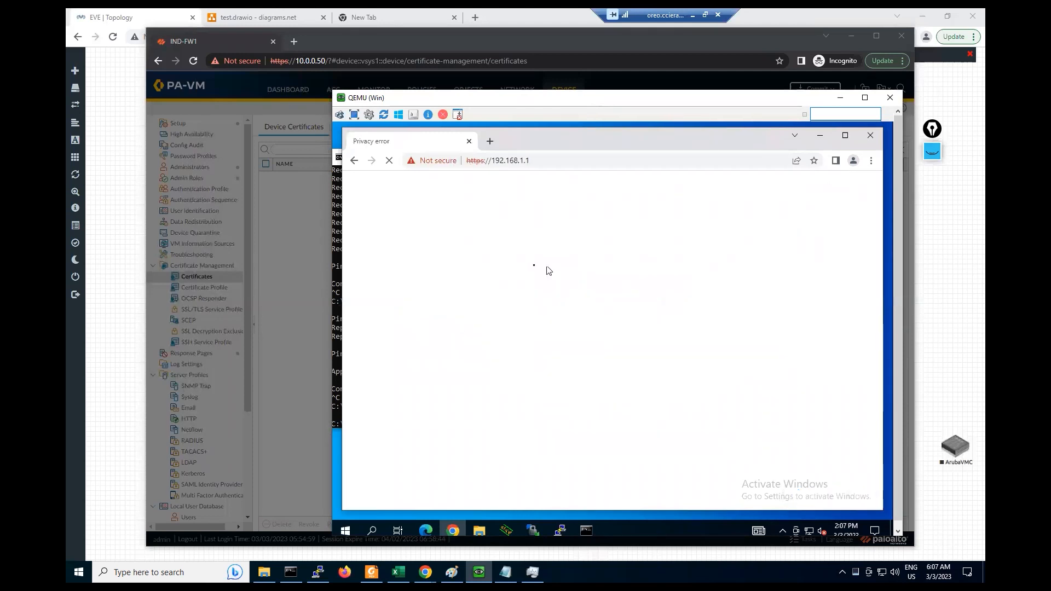
click(476, 441)
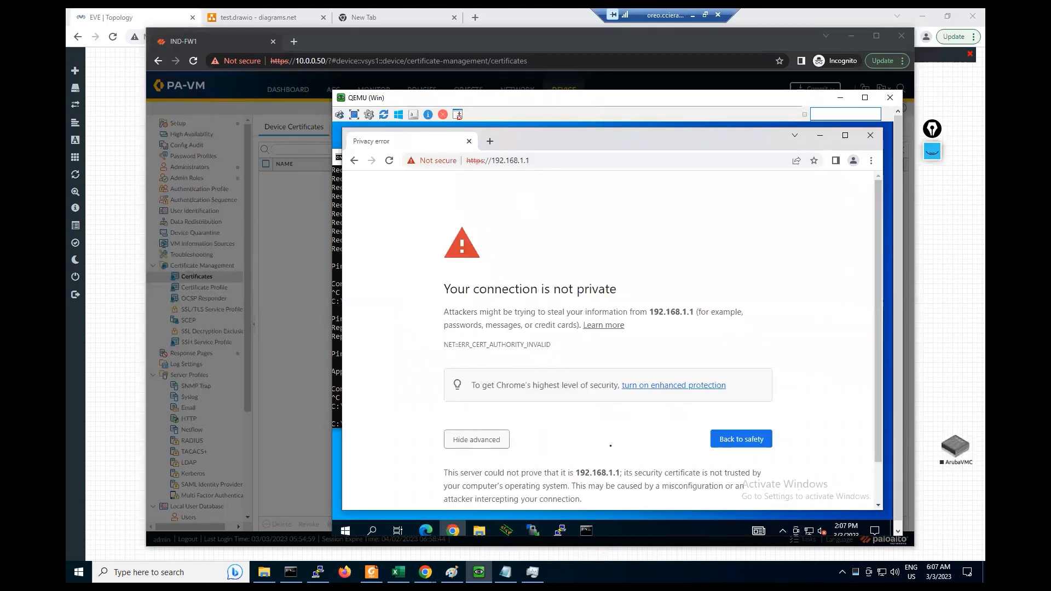
scroll(612, 447, down, 1)
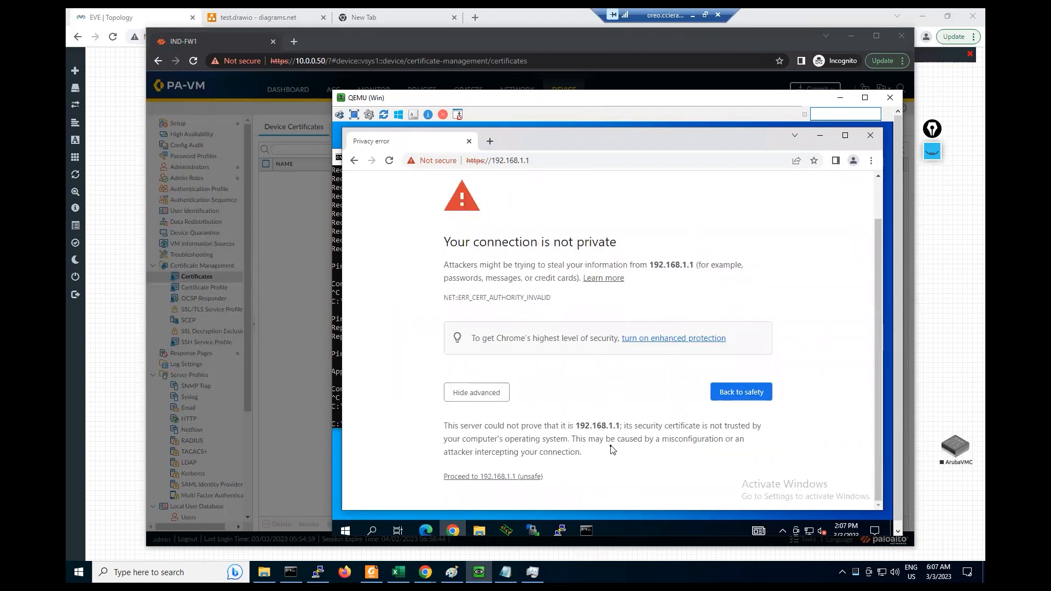
click(520, 477)
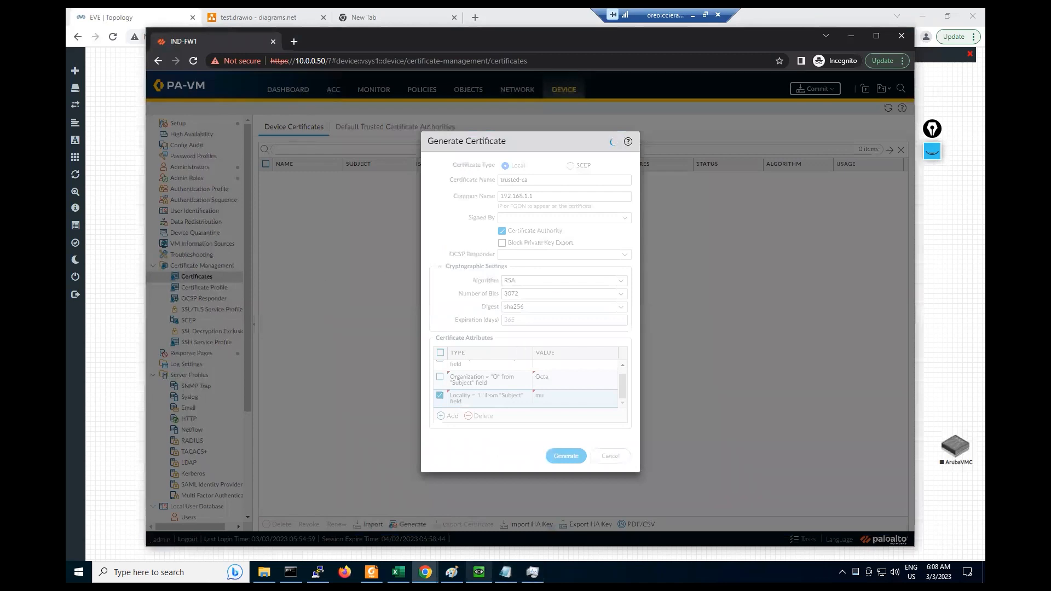
click(479, 572)
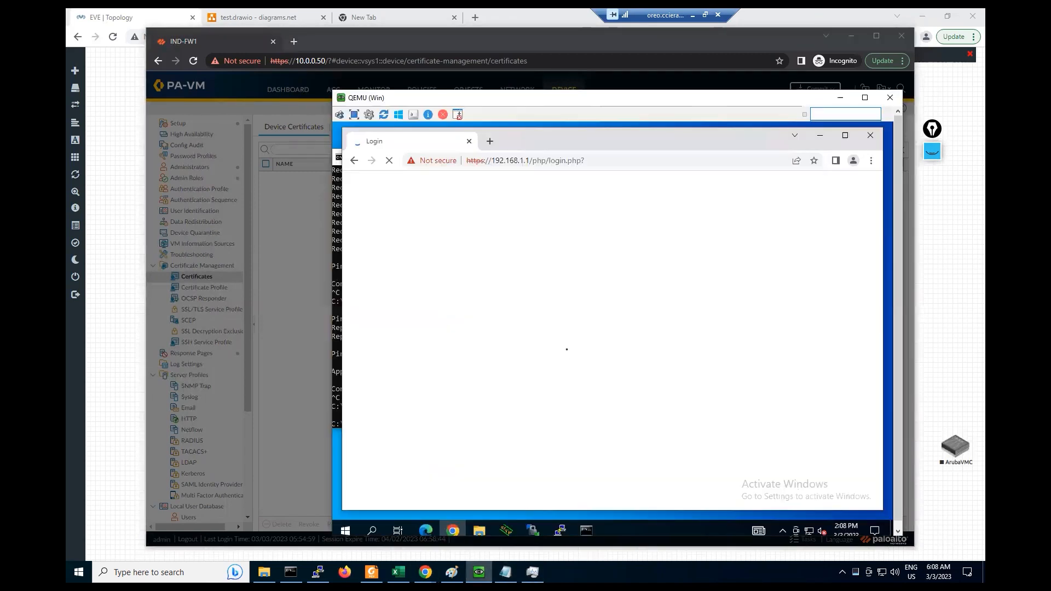
- Watch the Ethernet LAB-MGT traffic in Task Manager, then return to the client's login page
click(277, 321)
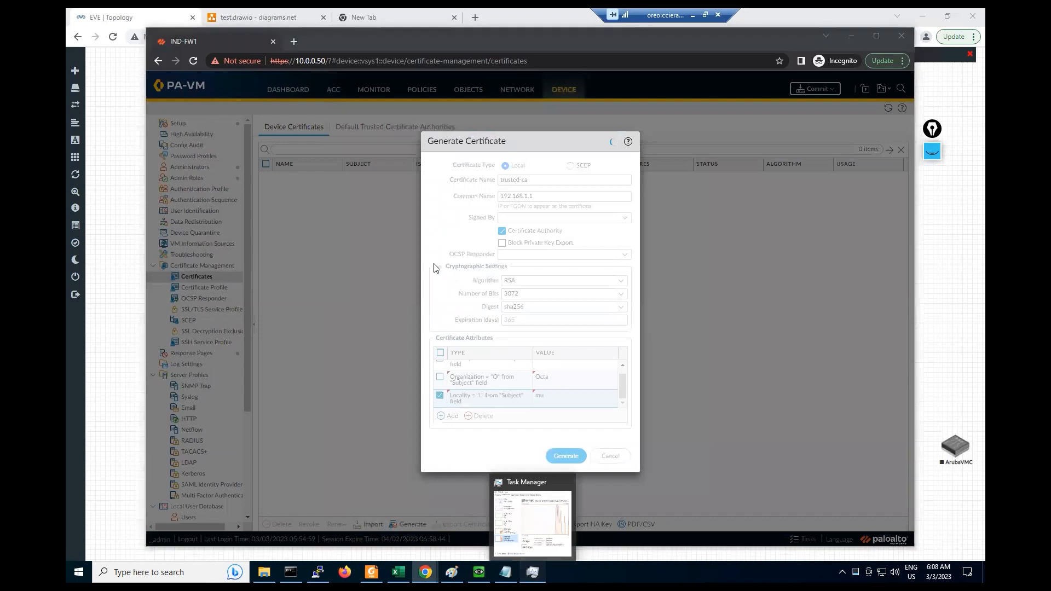
click(532, 572)
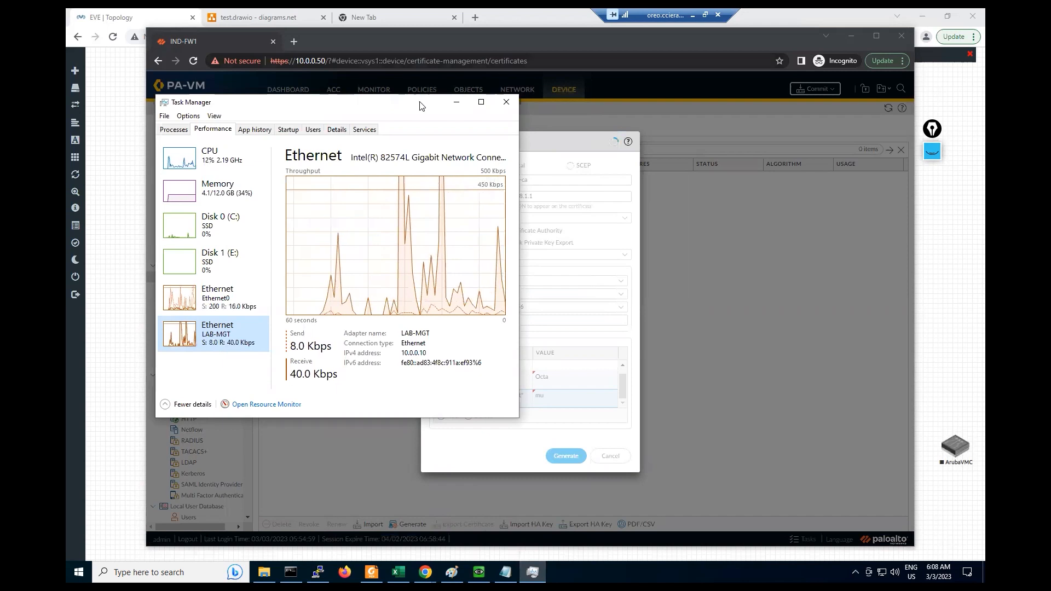
drag(420, 106, 558, 124)
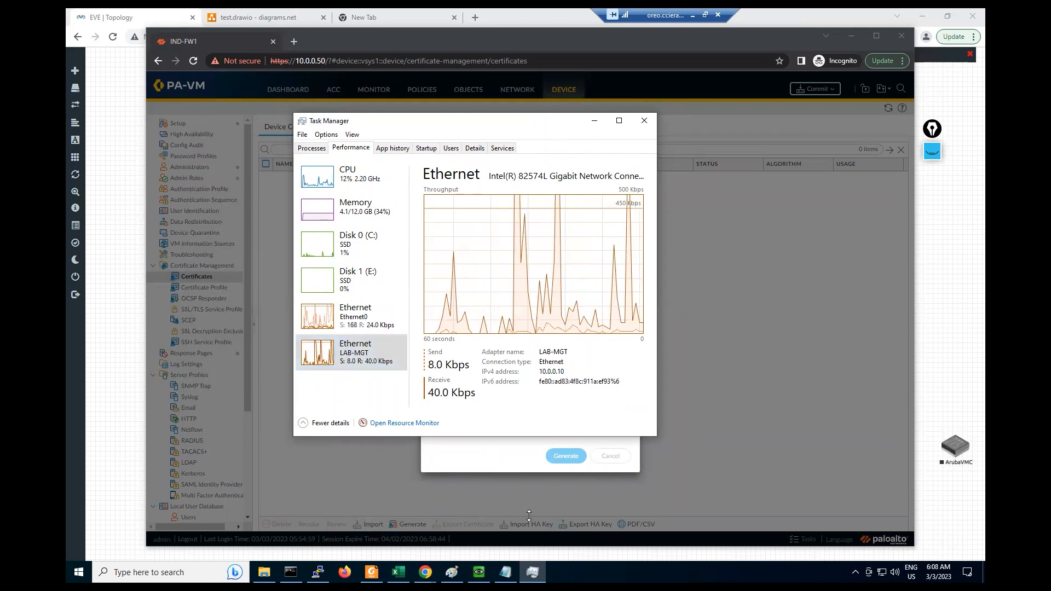
click(479, 573)
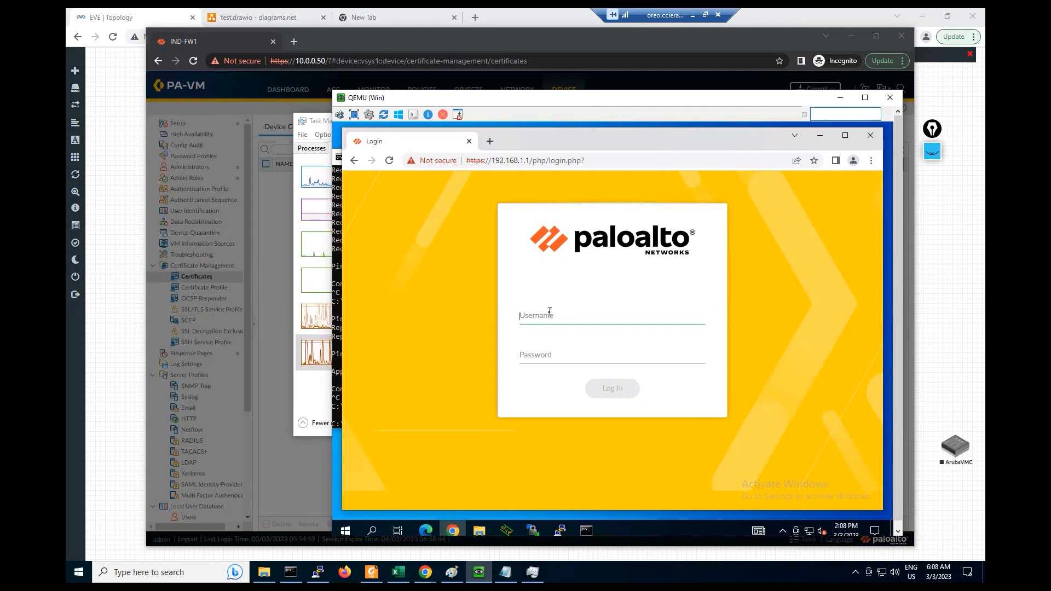
- Log in to the firewall with the administrator username and password, then view Task Manager's network graph
text(admin)
key(Tab)
text(••••••••)
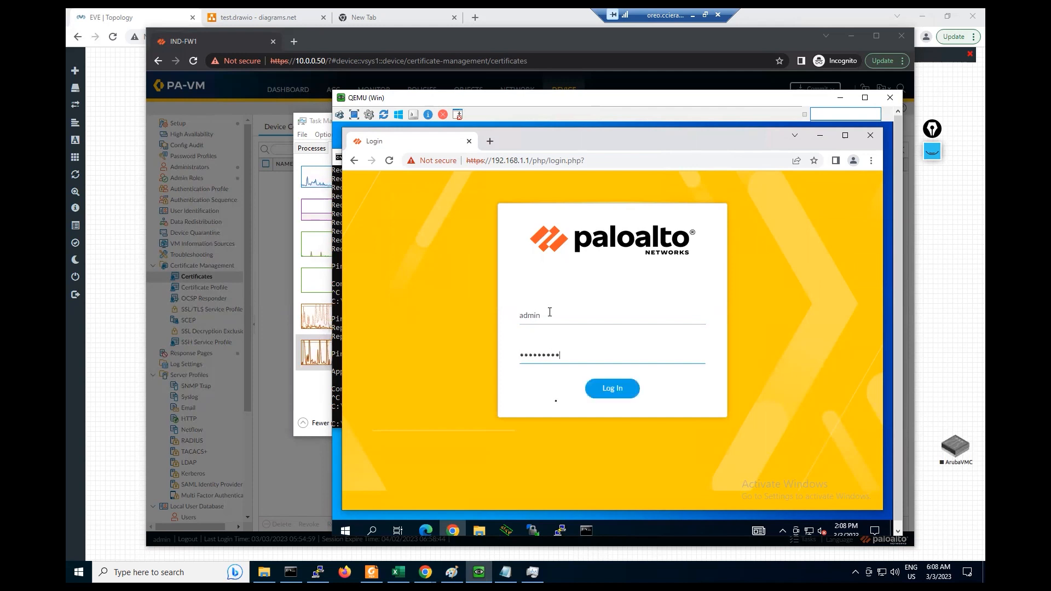
click(591, 394)
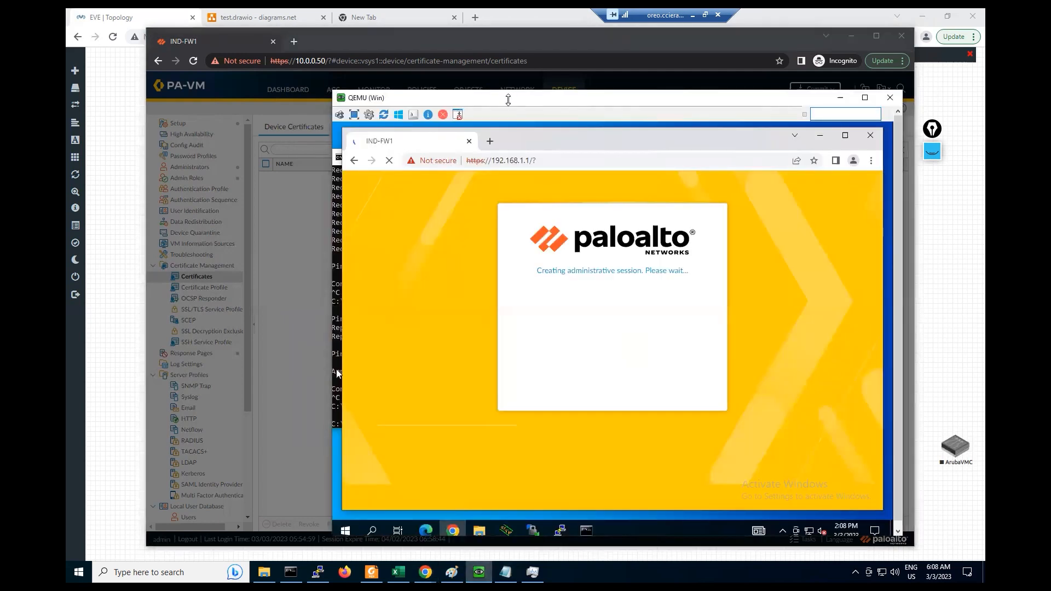
drag(505, 109, 526, 83)
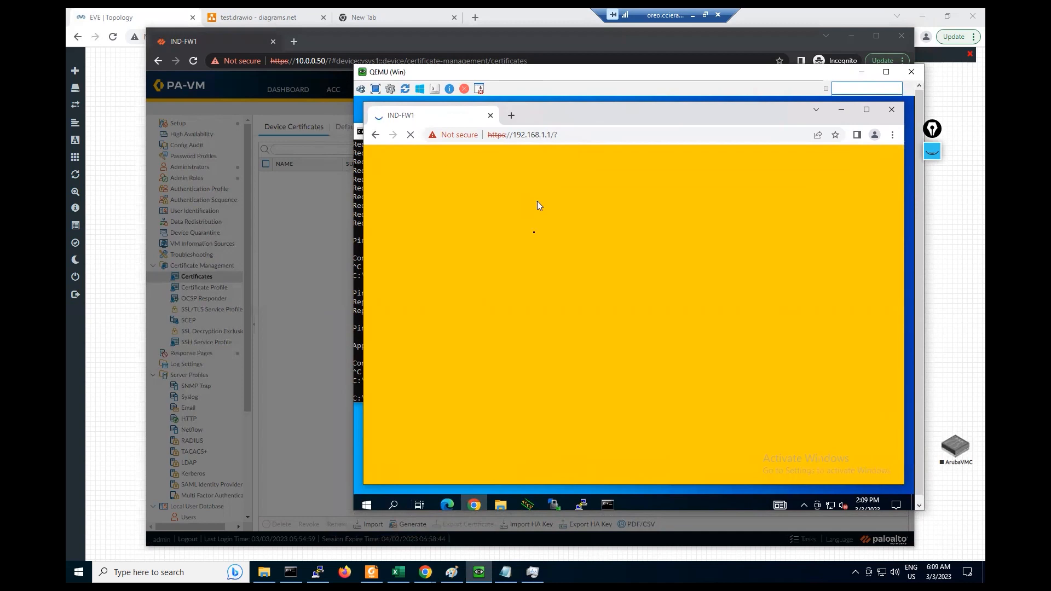
click(532, 573)
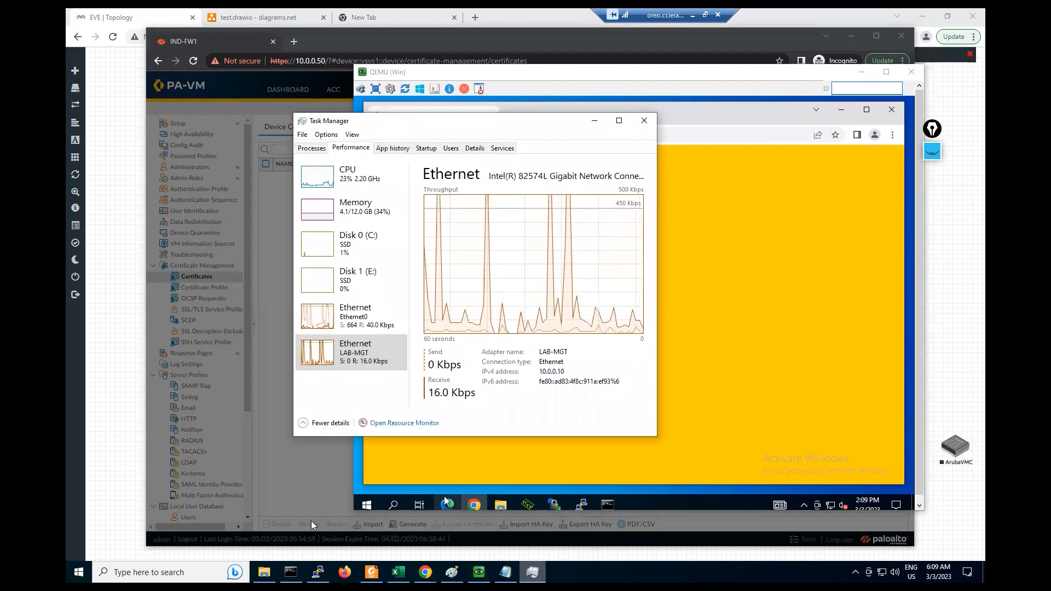
- Run show top on the PaloAlto1 CLI console in PuTTY
click(318, 572)
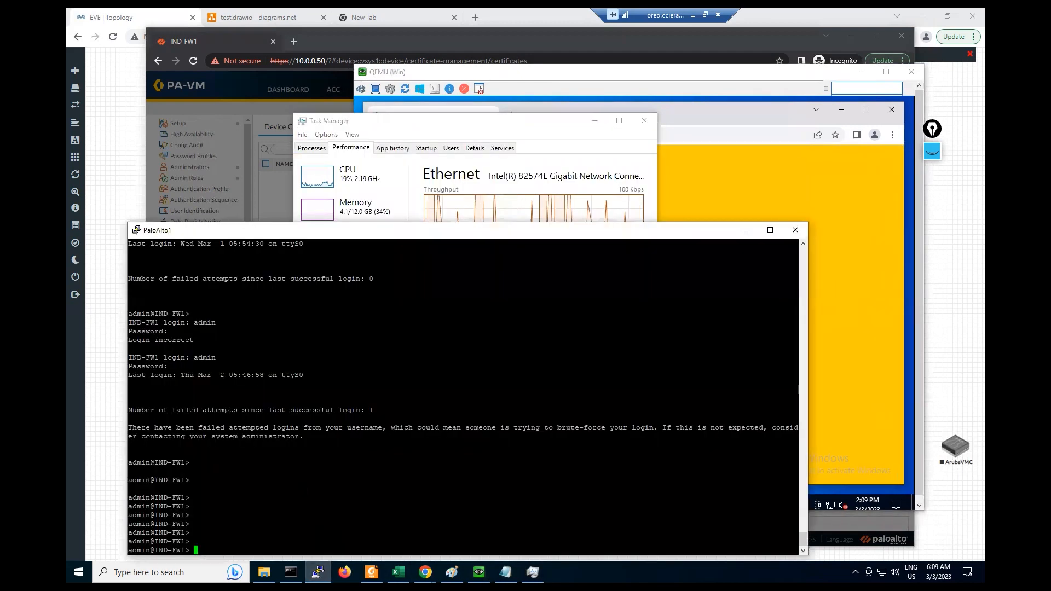
text(sho)
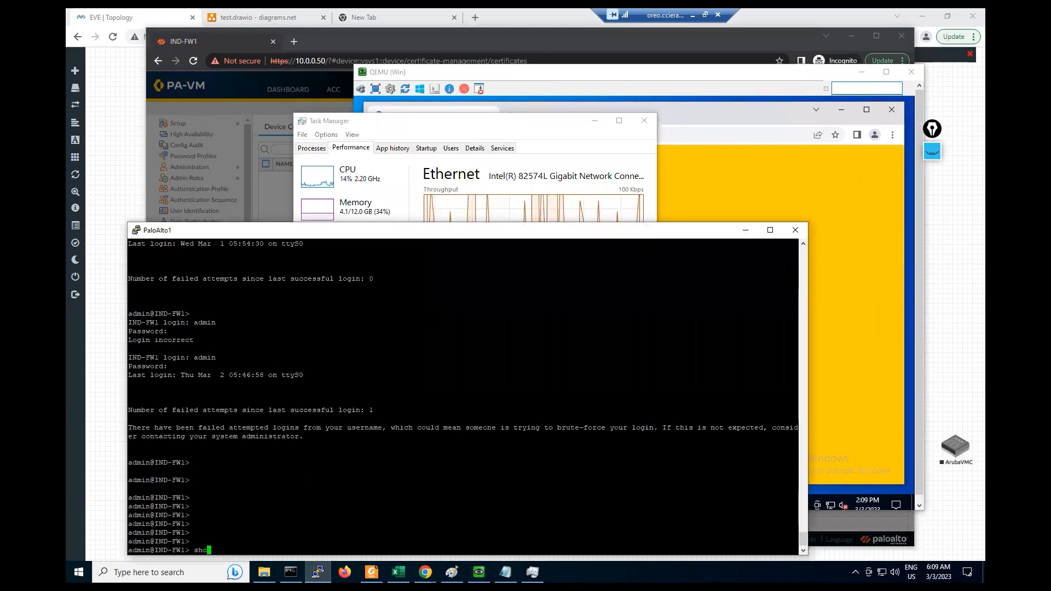
text(w top)
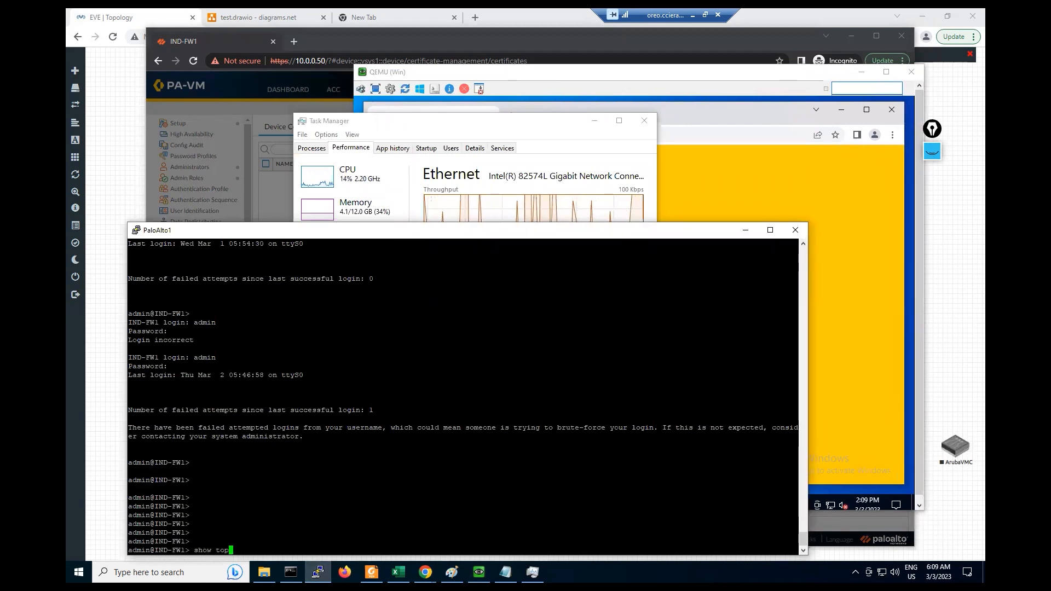
key(Return)
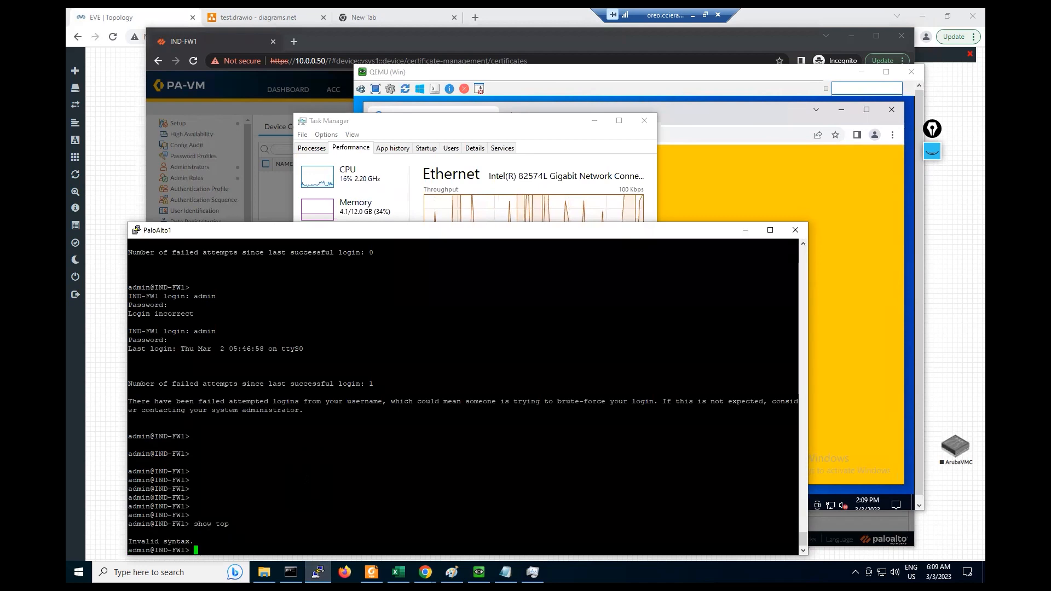
- Run show system resources and page through it, noting load average 9.42 and httpd at 54% CPU
text(show sys)
key(Tab)
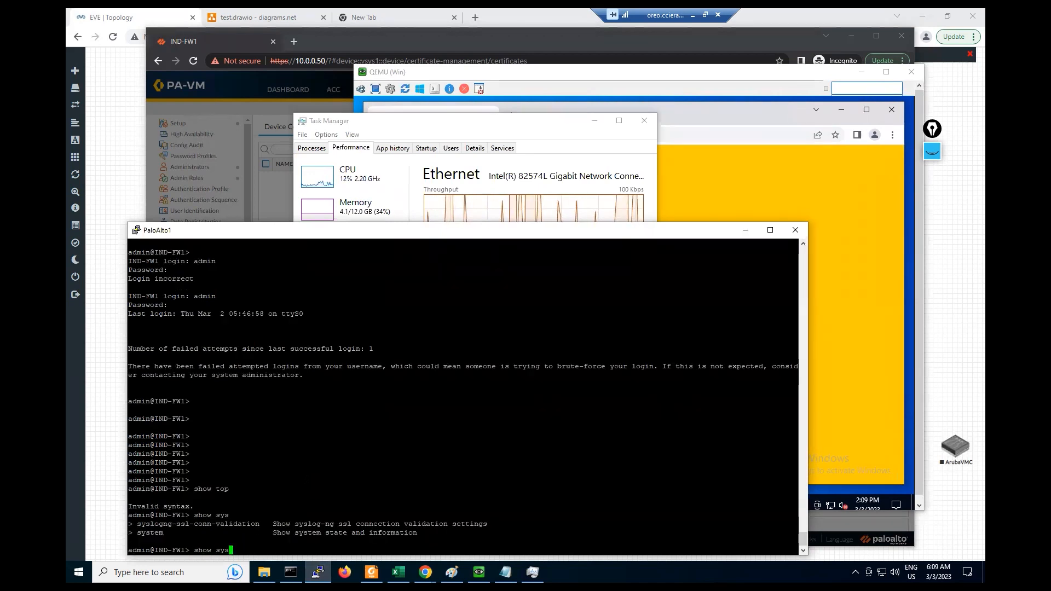
text(tem re)
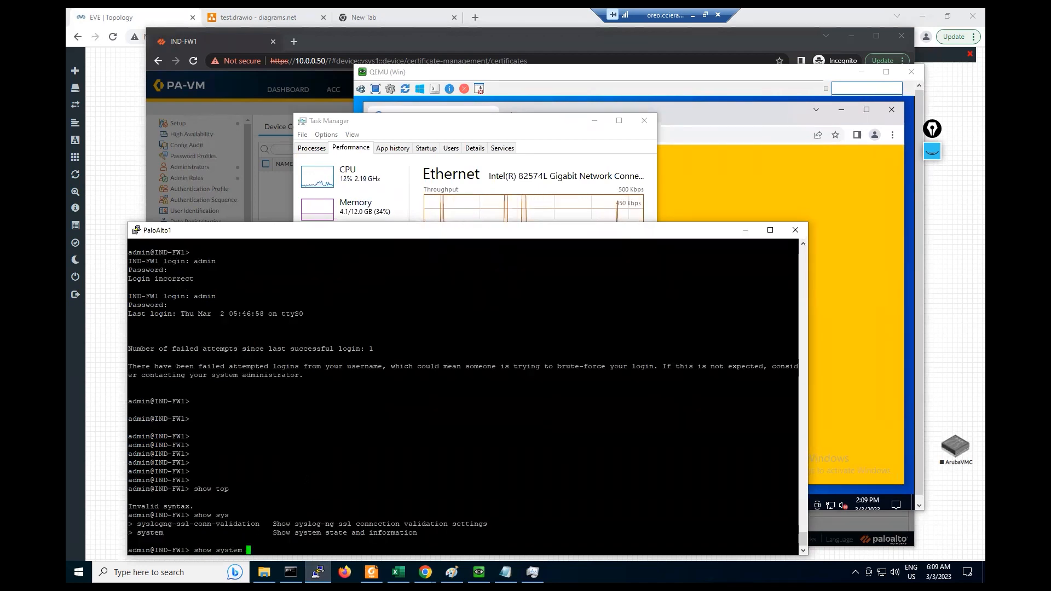
key(Tab)
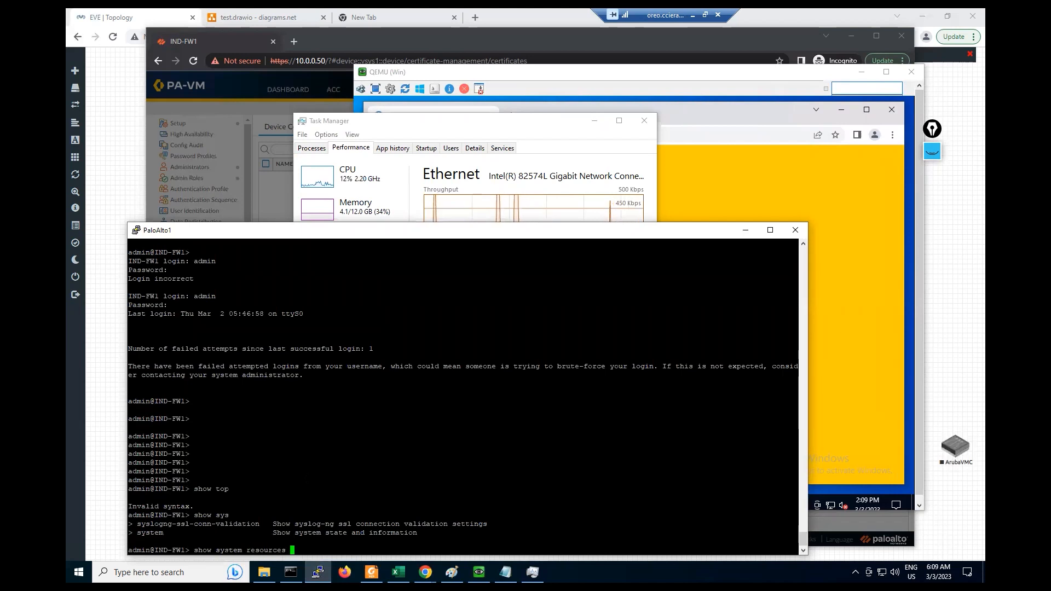
key(Return)
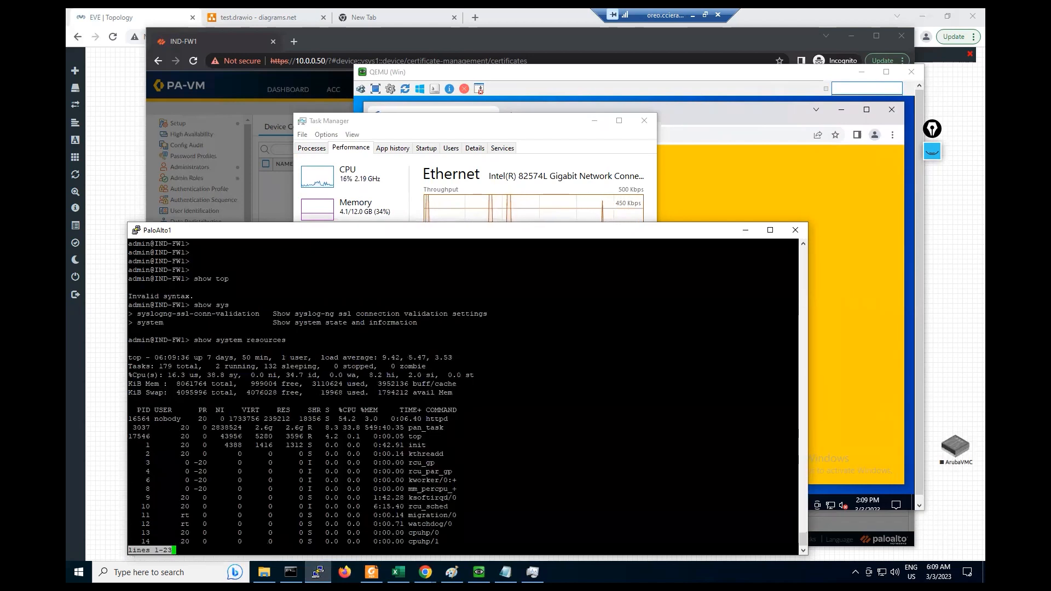
key(space)
scroll(463, 397, up, 6)
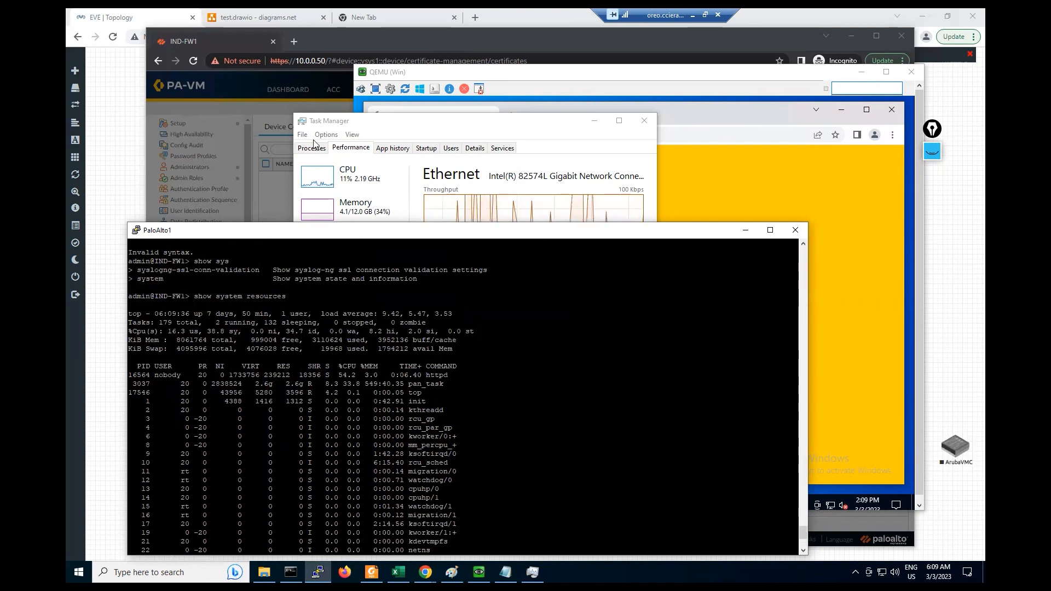
click(269, 162)
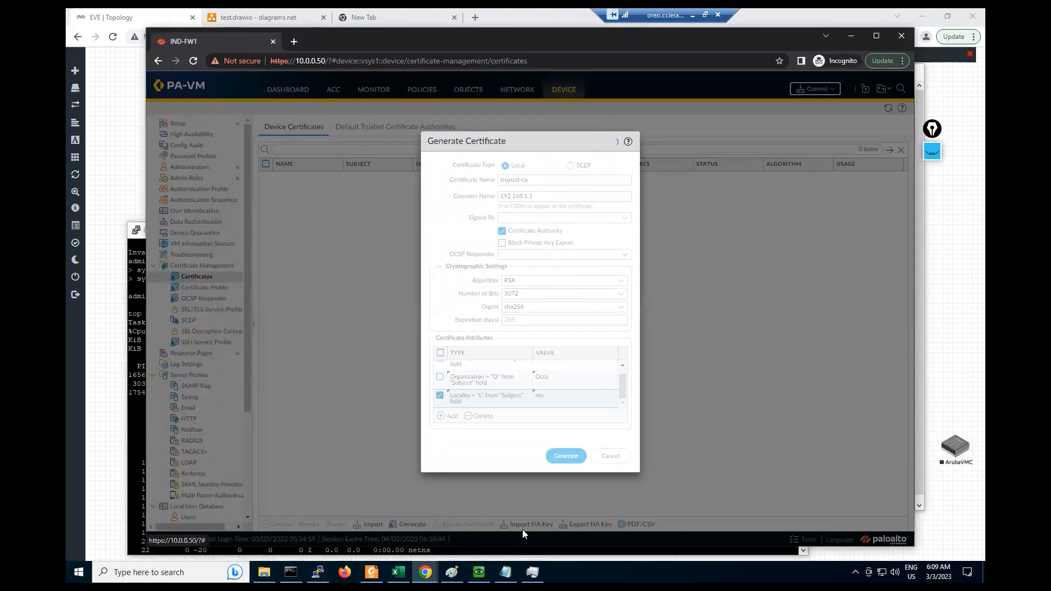
- Bring the PaloAlto1 terminal forward, move it up, and highlight the CPU figures and command line
click(479, 573)
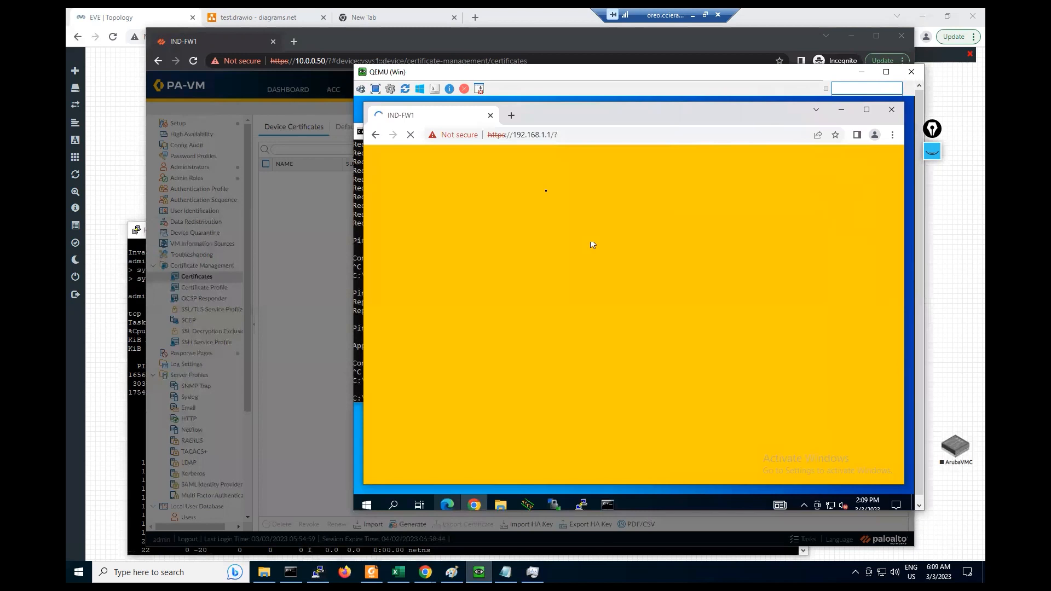
click(318, 572)
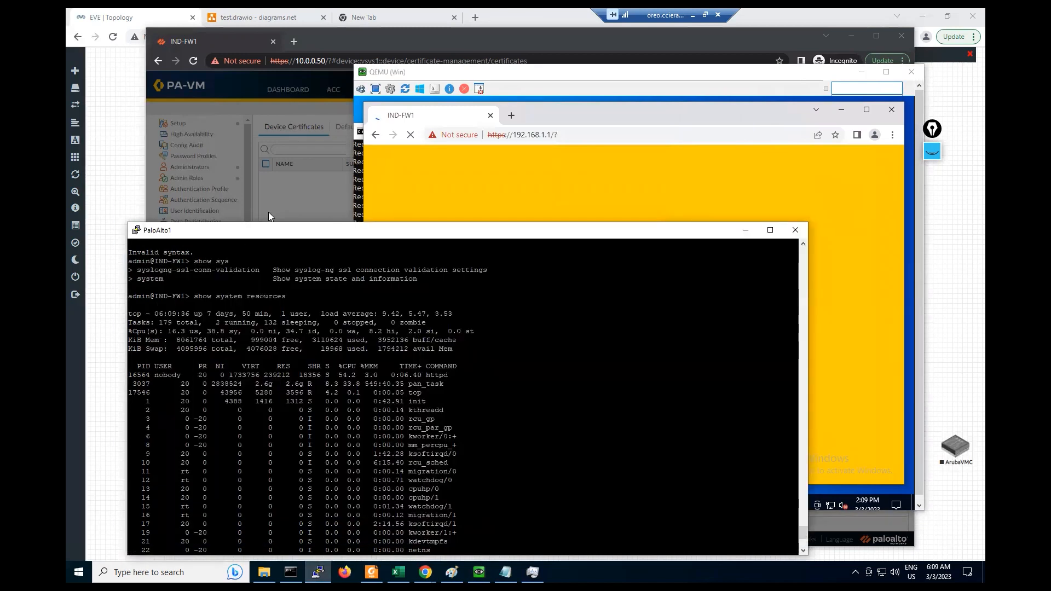
drag(282, 230, 306, 146)
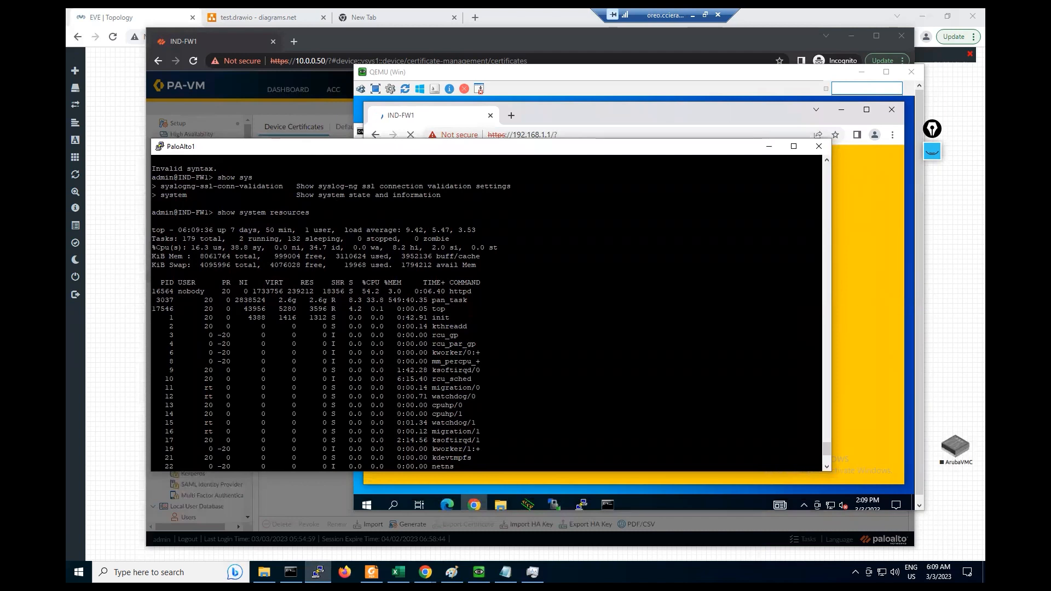
drag(156, 248, 257, 248)
click(257, 247)
drag(209, 213, 384, 238)
click(383, 239)
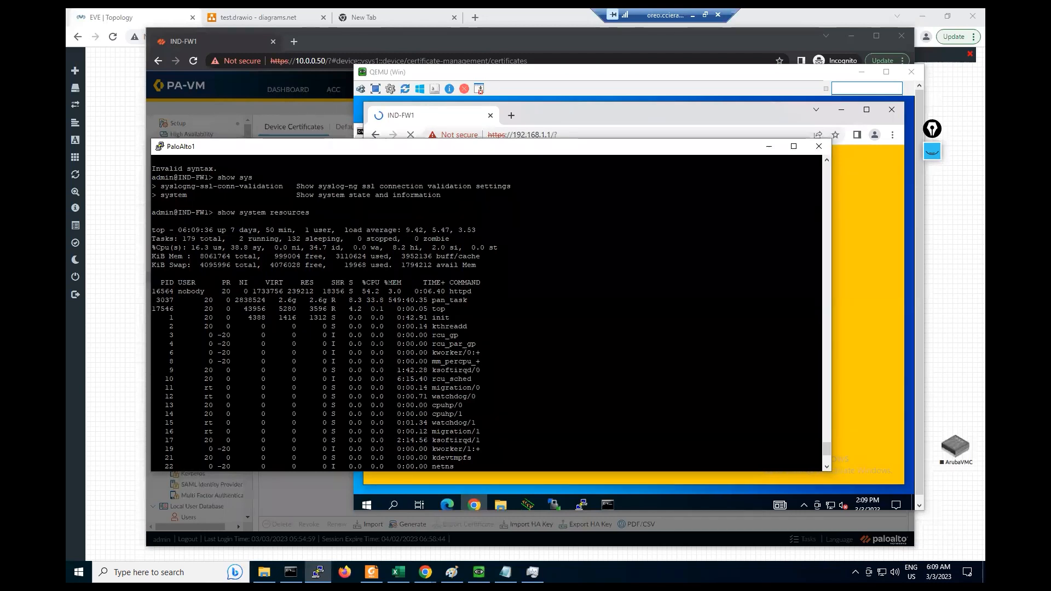
- Page out of the old listing and rerun 'show system resources', now showing load average 6.42
key(space)
key(space)
key(space)
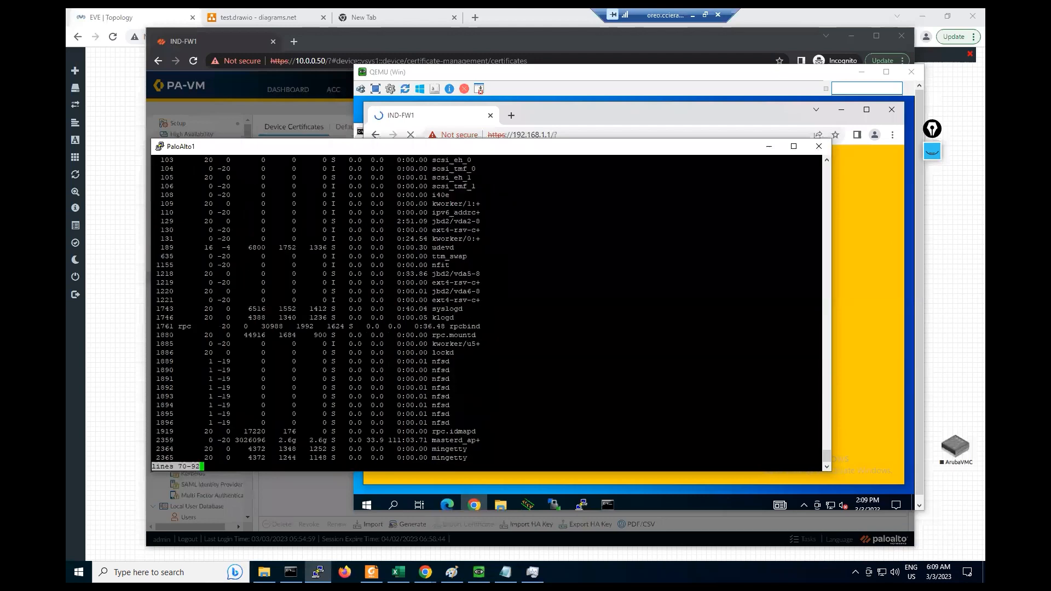
key(space)
key(space)
key(space)
key(space)
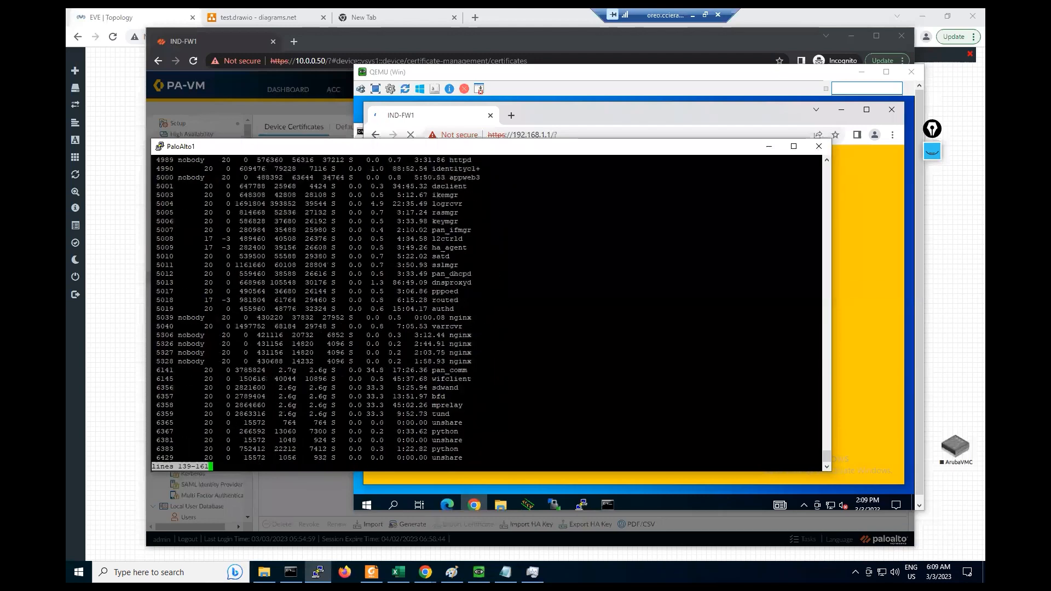
key(space)
text(show system resources)
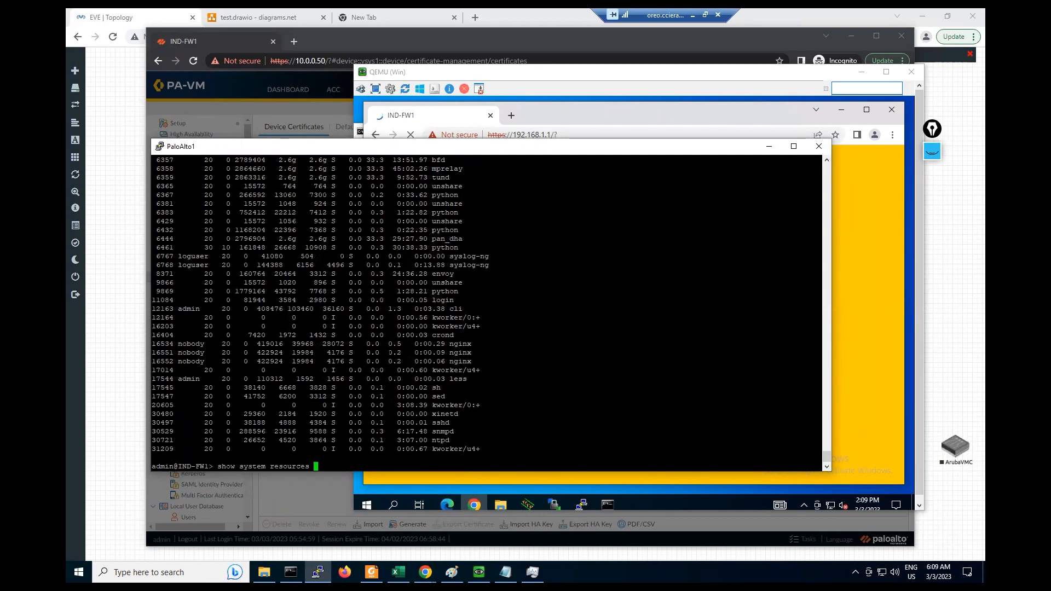
key(question)
key(Return)
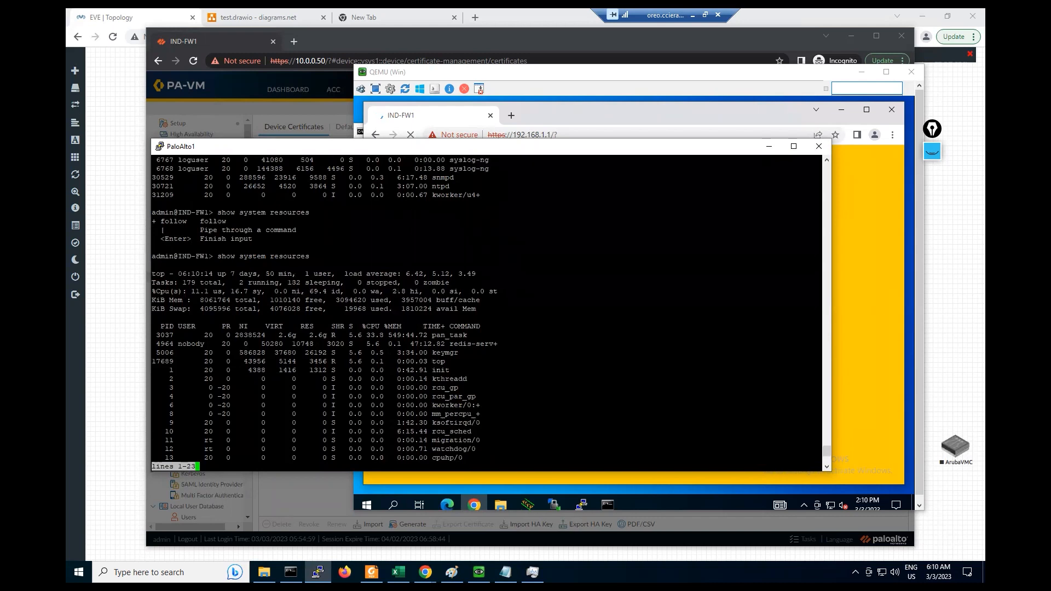
scroll(488, 313, up, 6)
scroll(487, 312, down, 6)
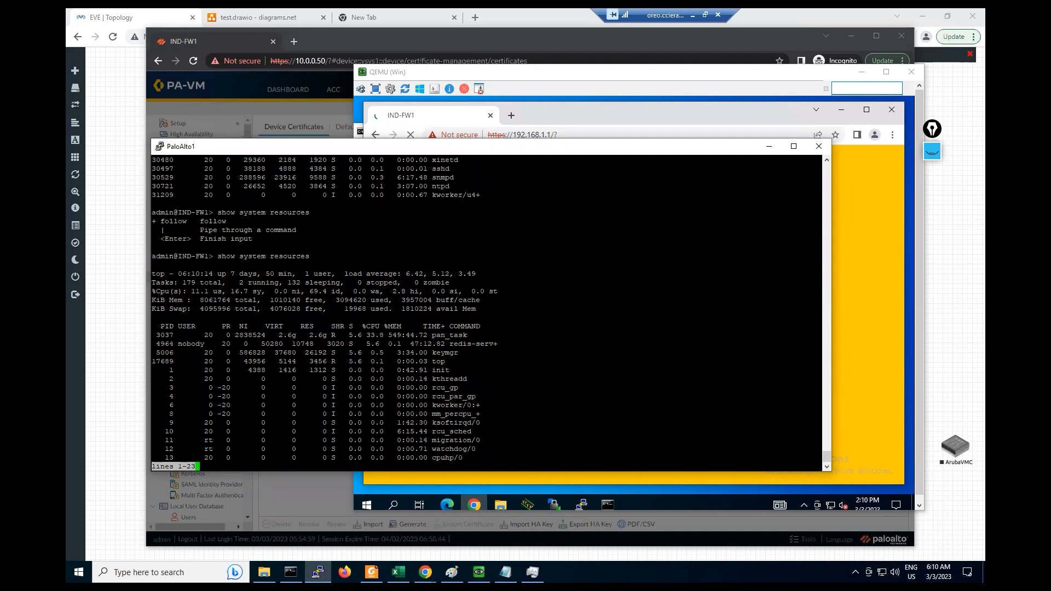
- Return to the terminal and highlight the keymgr, top and redis-server process rows
click(572, 119)
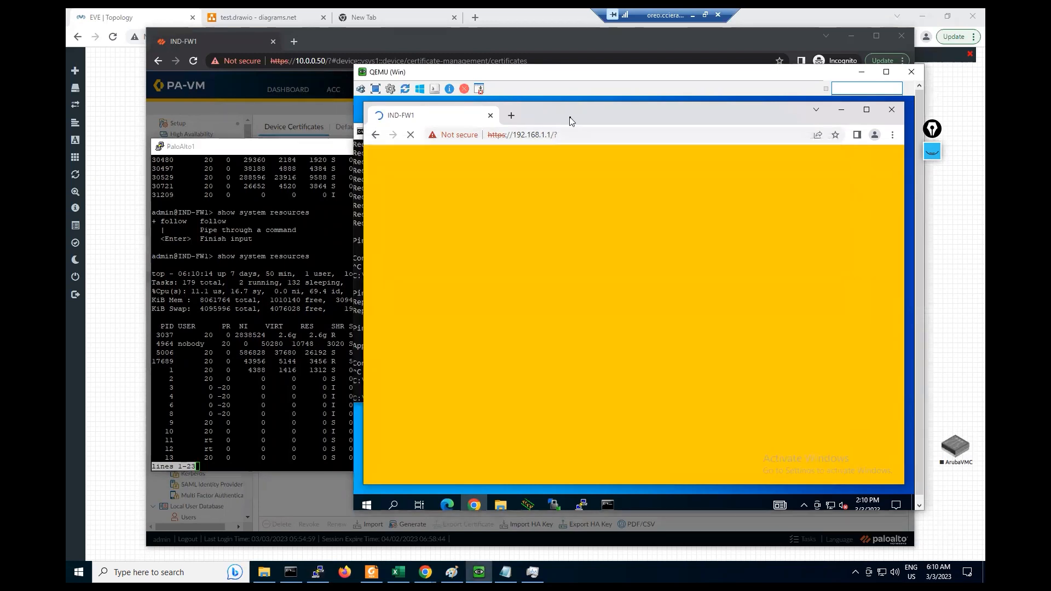
click(318, 572)
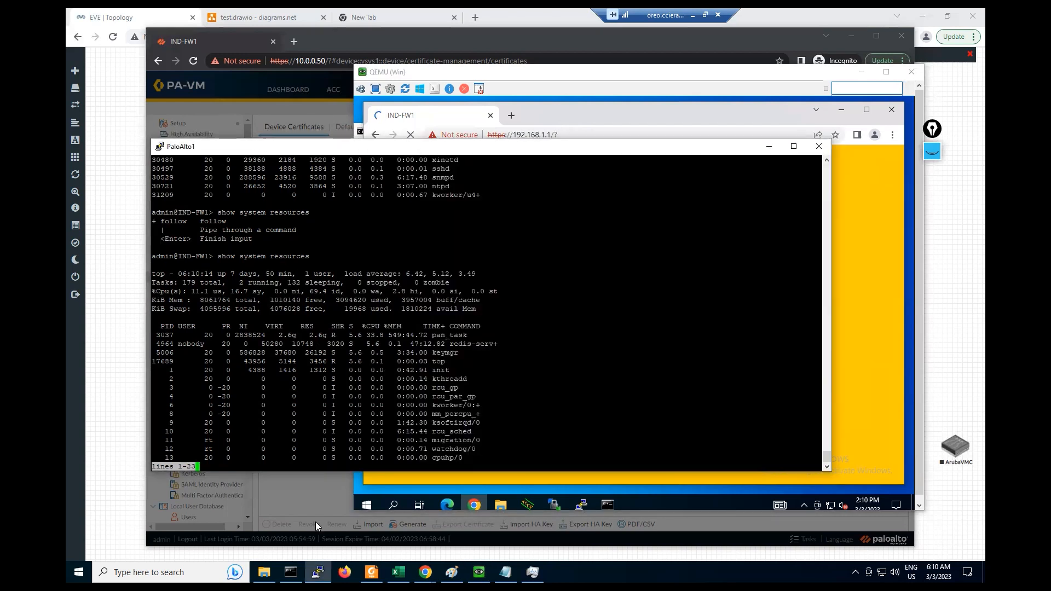
click(300, 492)
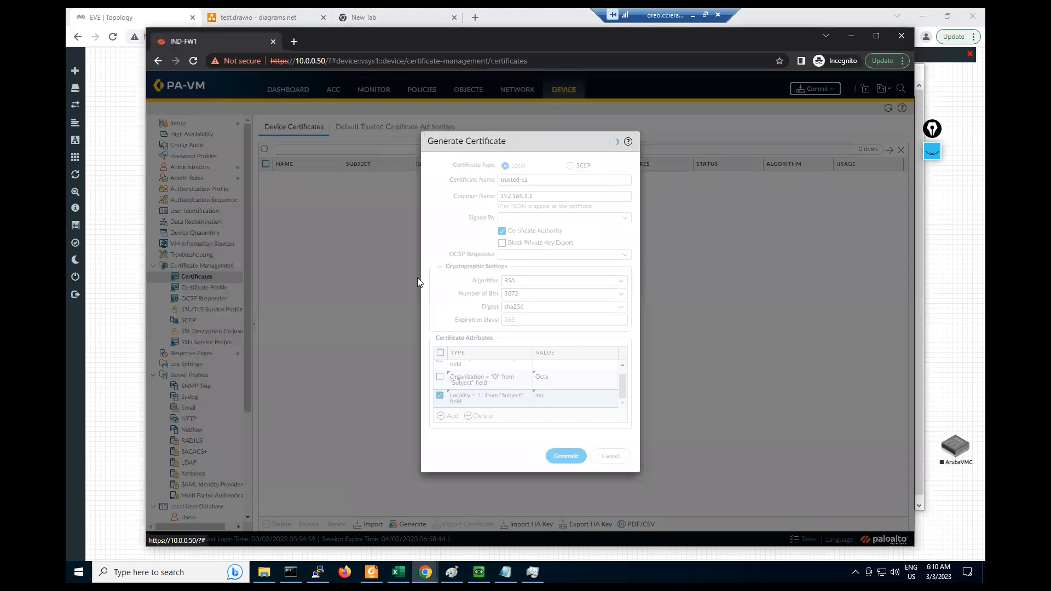
click(479, 572)
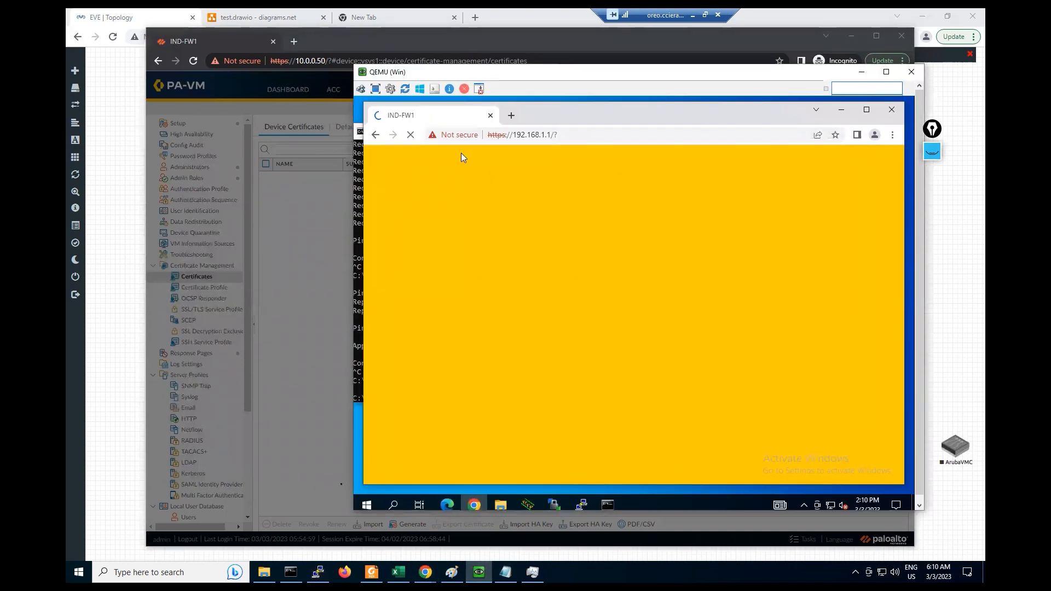
click(318, 573)
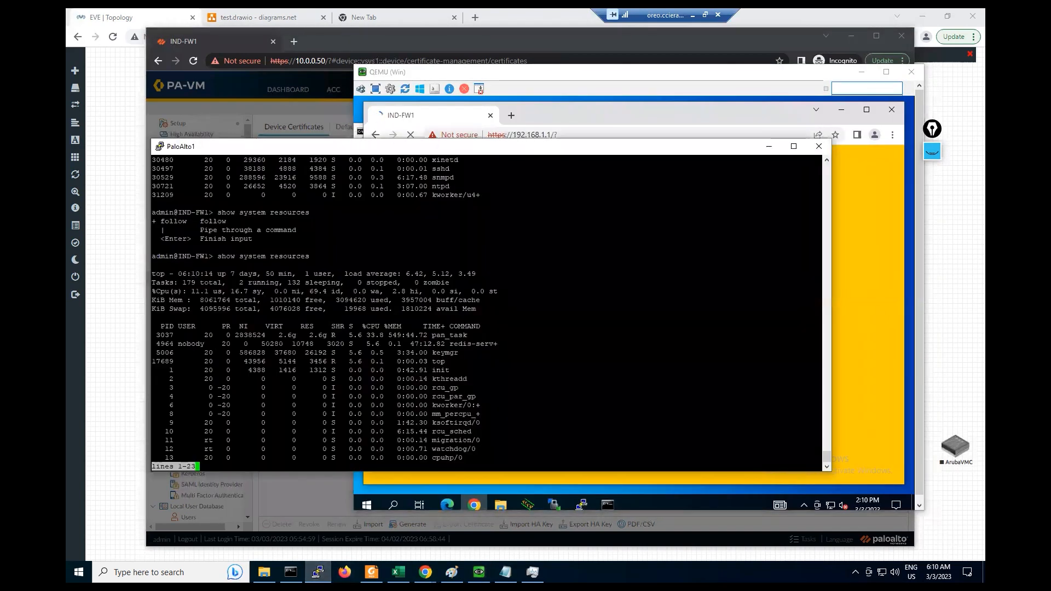
drag(204, 353, 462, 379)
drag(200, 344, 508, 343)
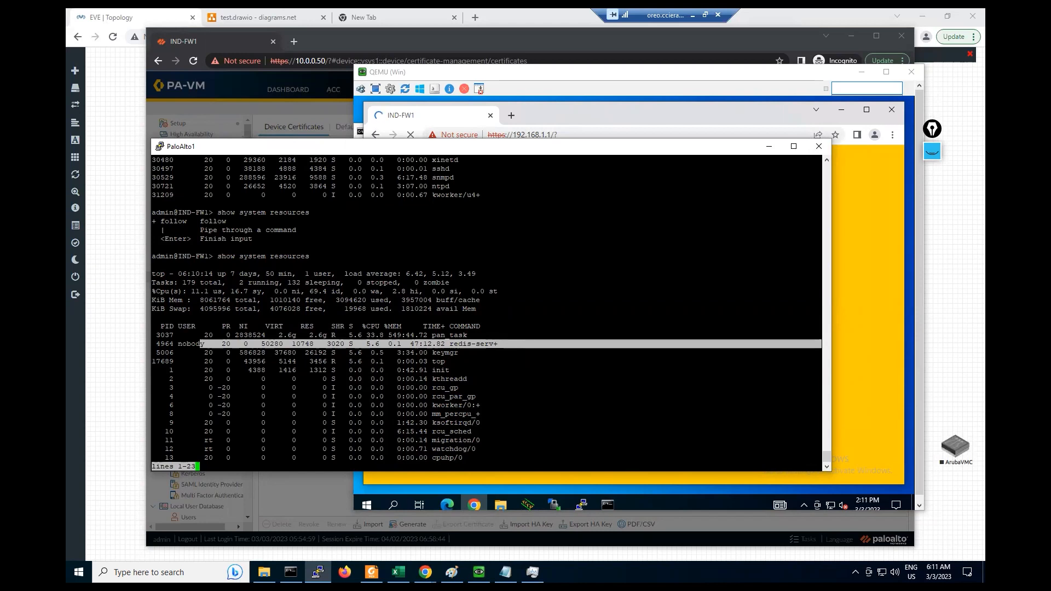
- Leave the pager and run 'show running resource-monitor hour', paging through its report
click(507, 345)
text(q)
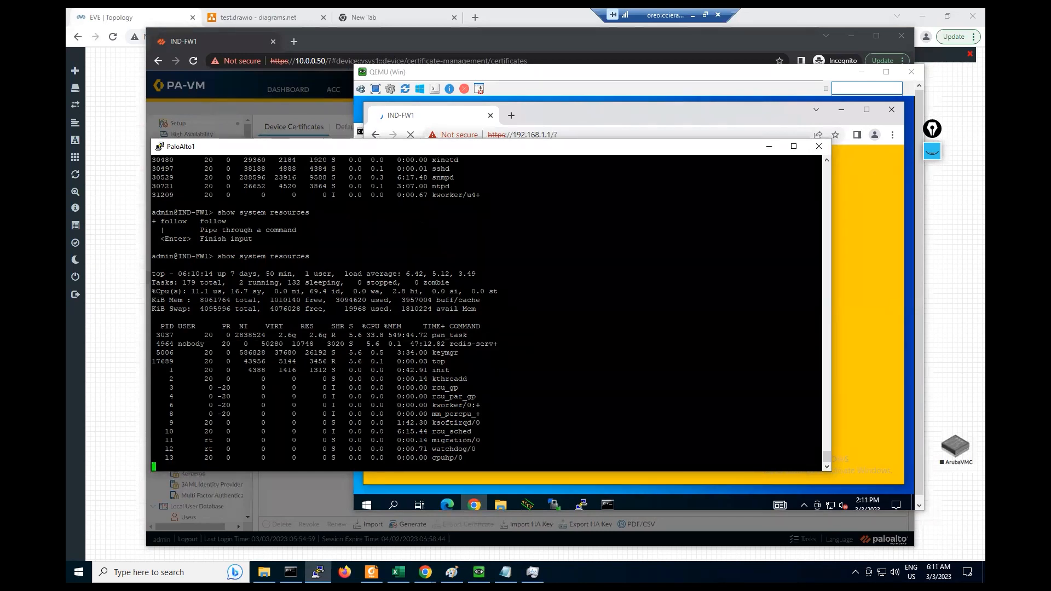
text(show ru)
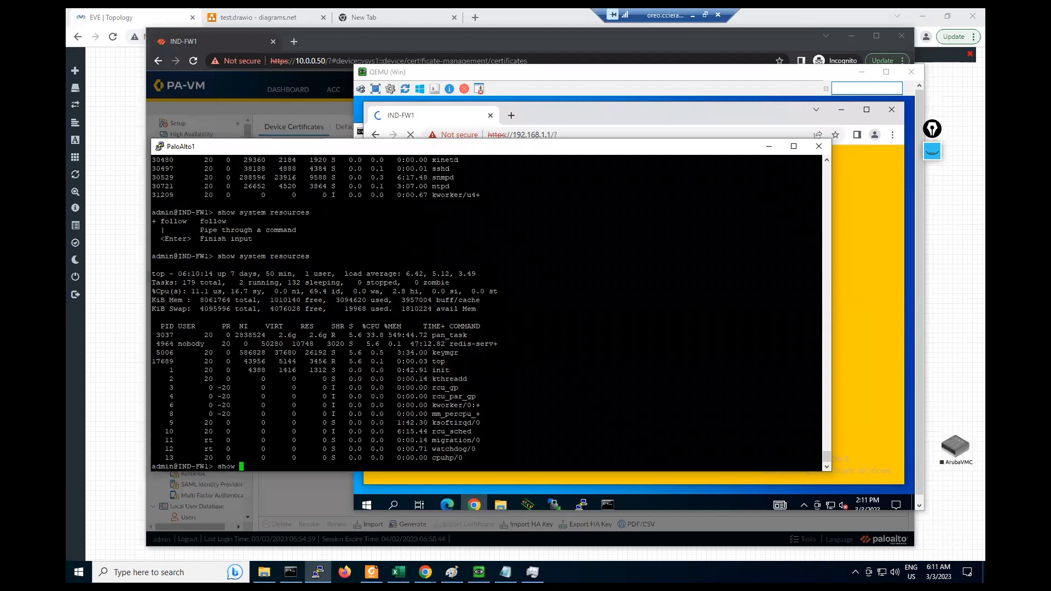
key(question)
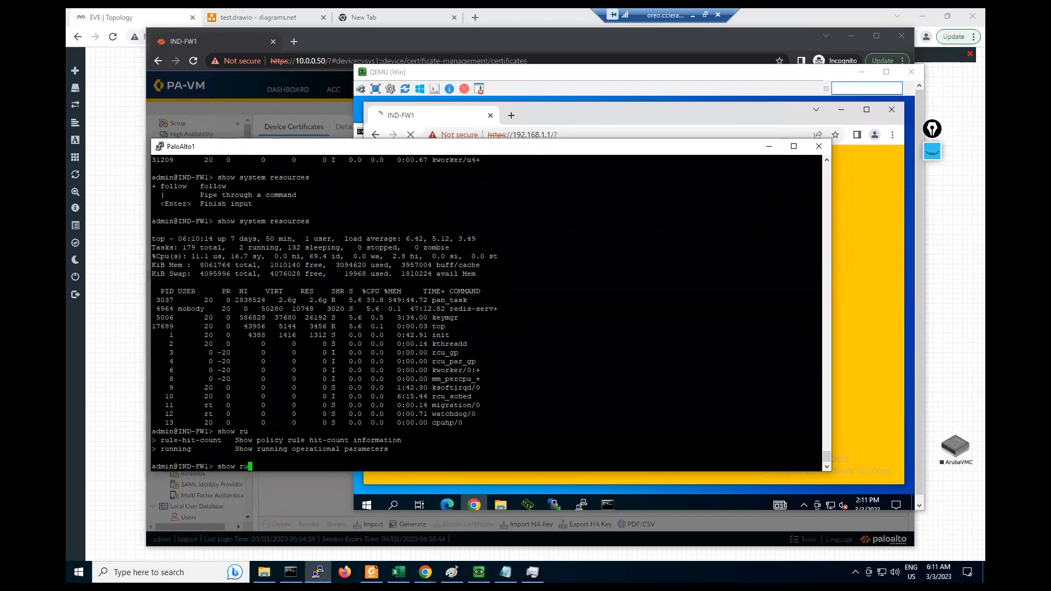
text(nning )
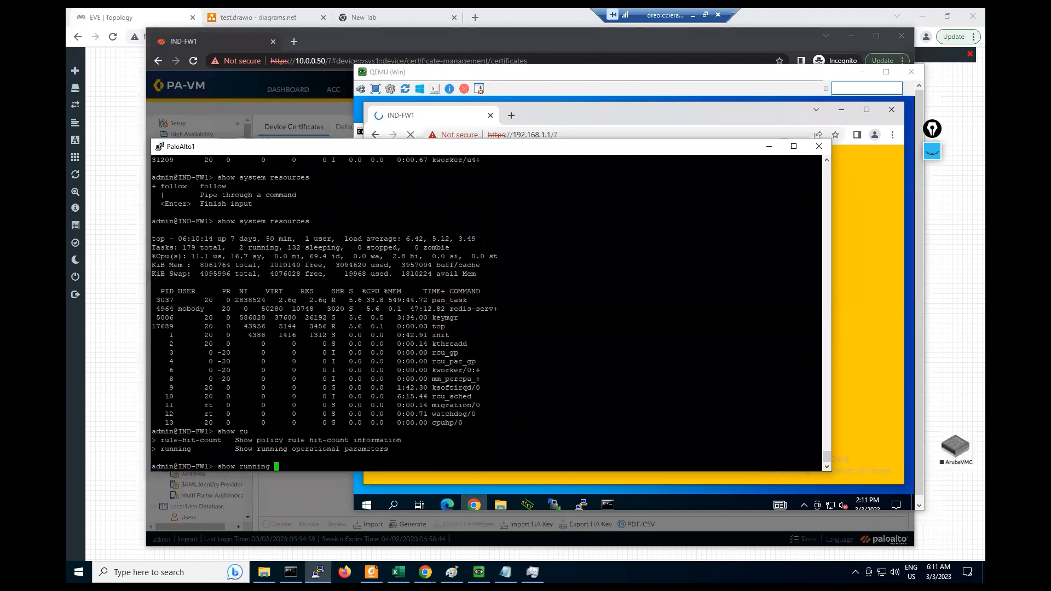
text(res)
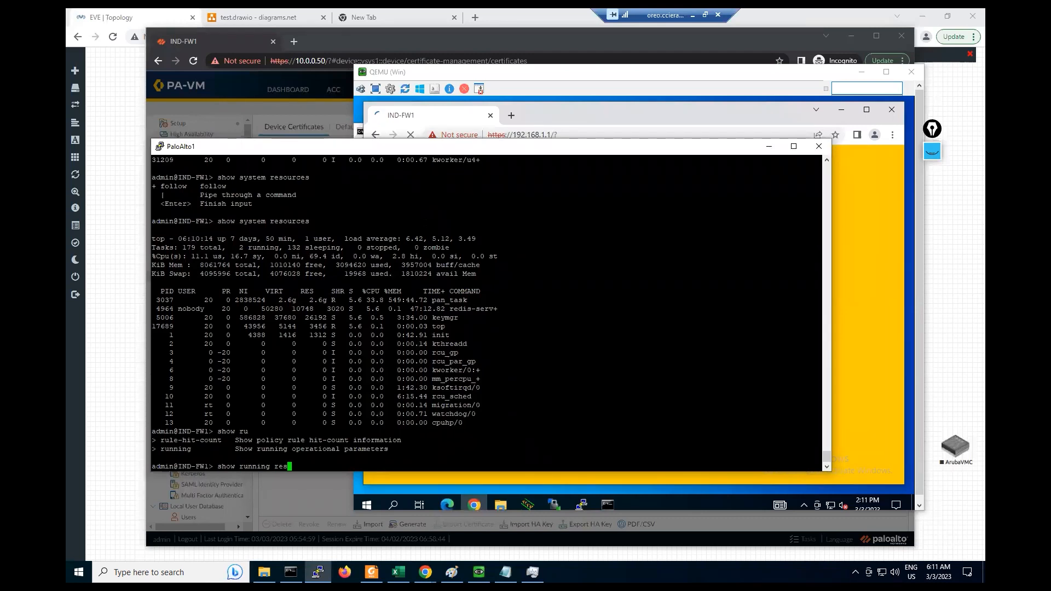
key(Tab)
key(question)
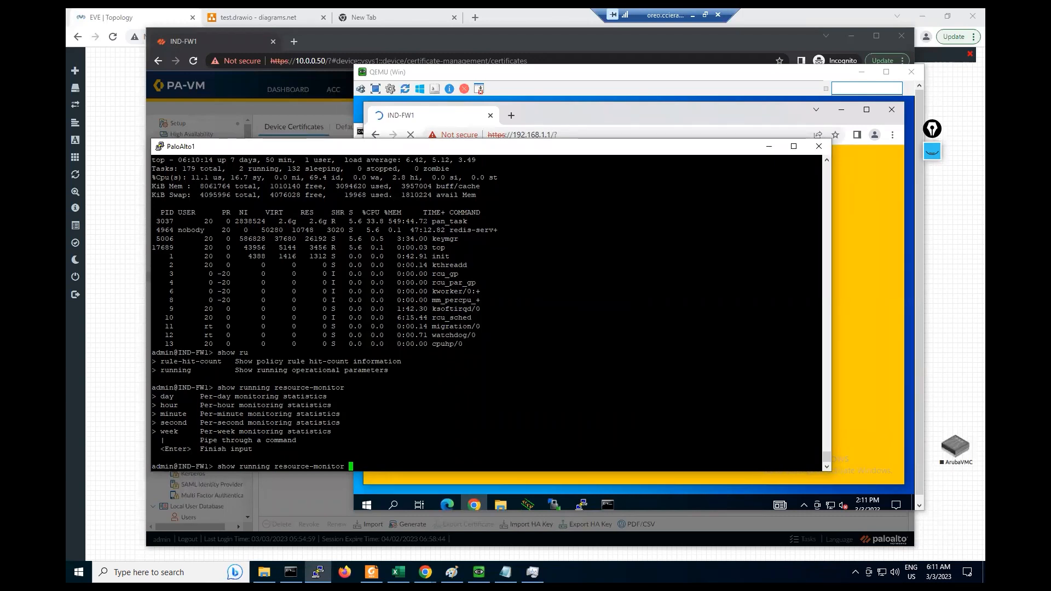
text(hour)
key(Return)
key(space)
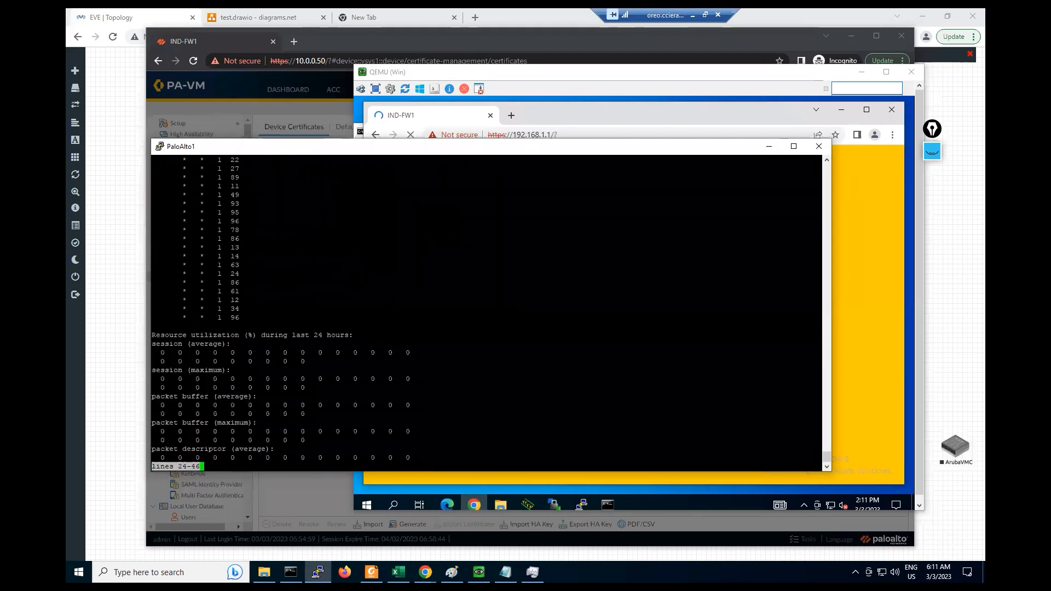
key(space)
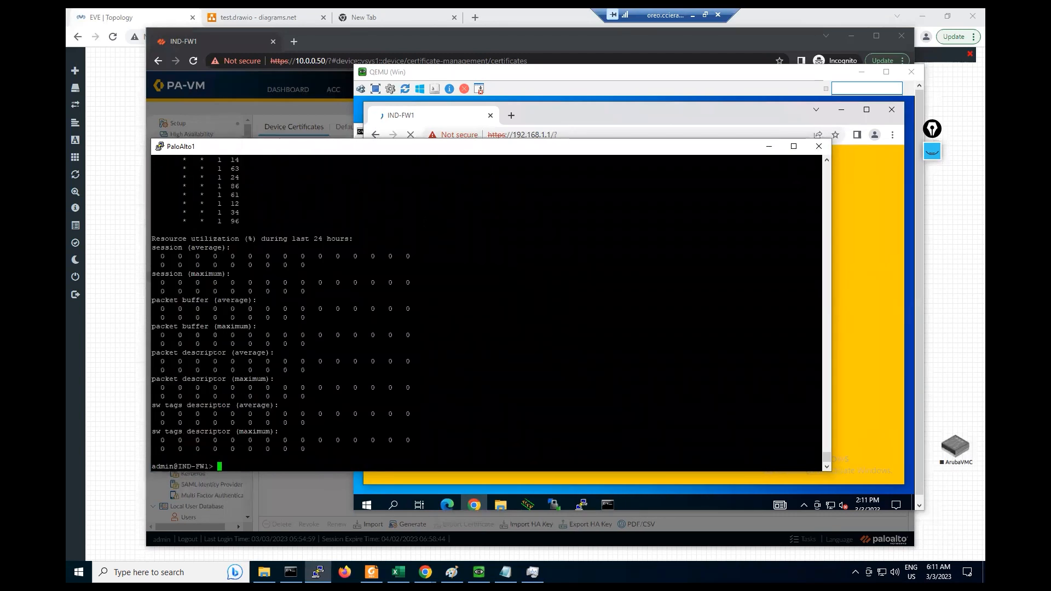
- Edit the command into 'show running resource-monitor second last 5' and run it
text(show running resource-monitor hour)
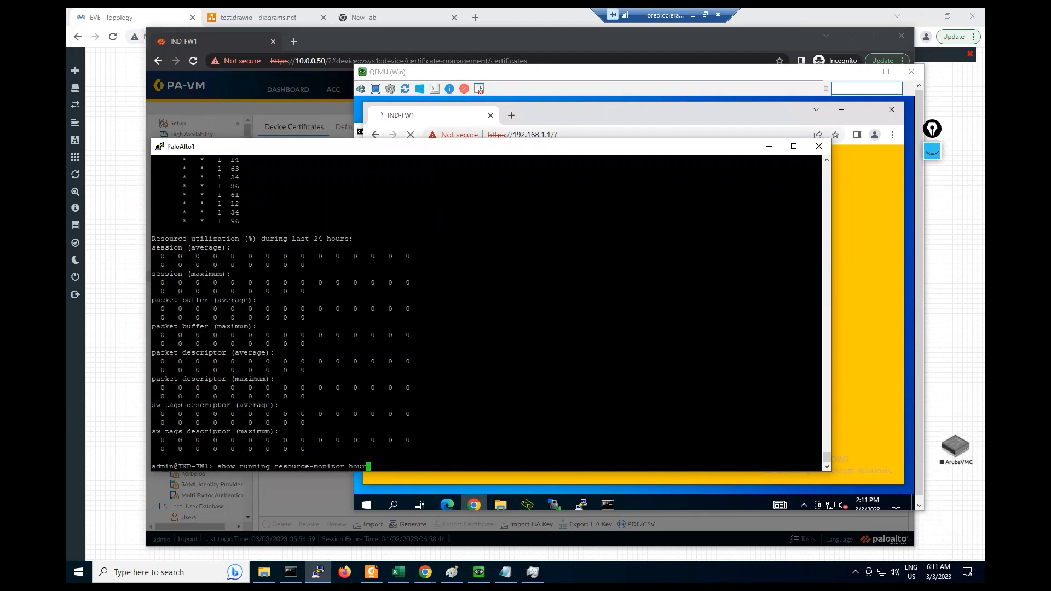
key(Up)
key(Down)
key(BackSpace)
key(BackSpace)
key(BackSpace)
key(BackSpace)
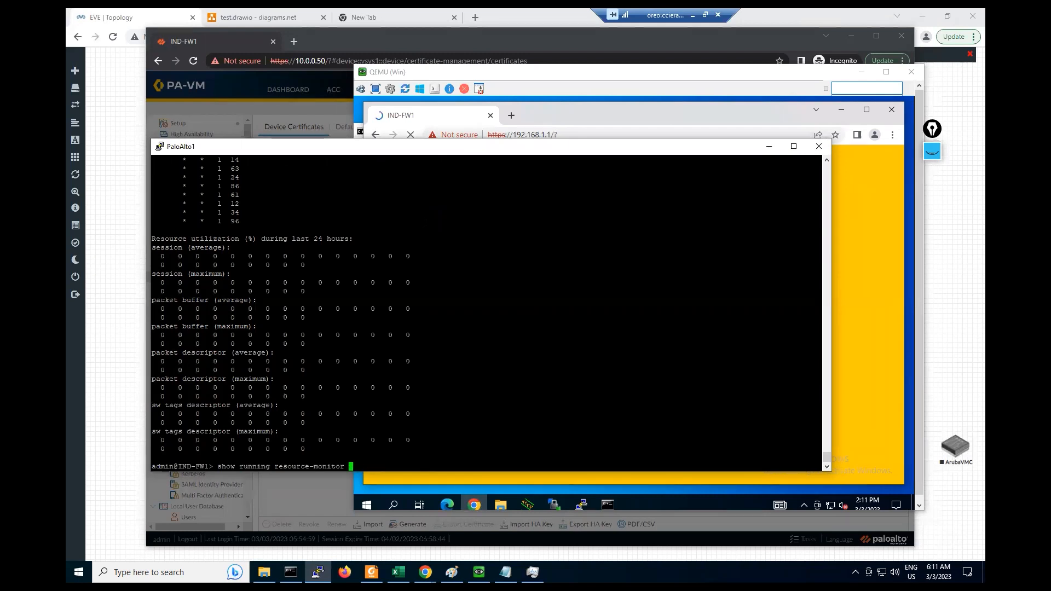
text(second 5)
key(Return)
key(Up)
key(BackSpace)
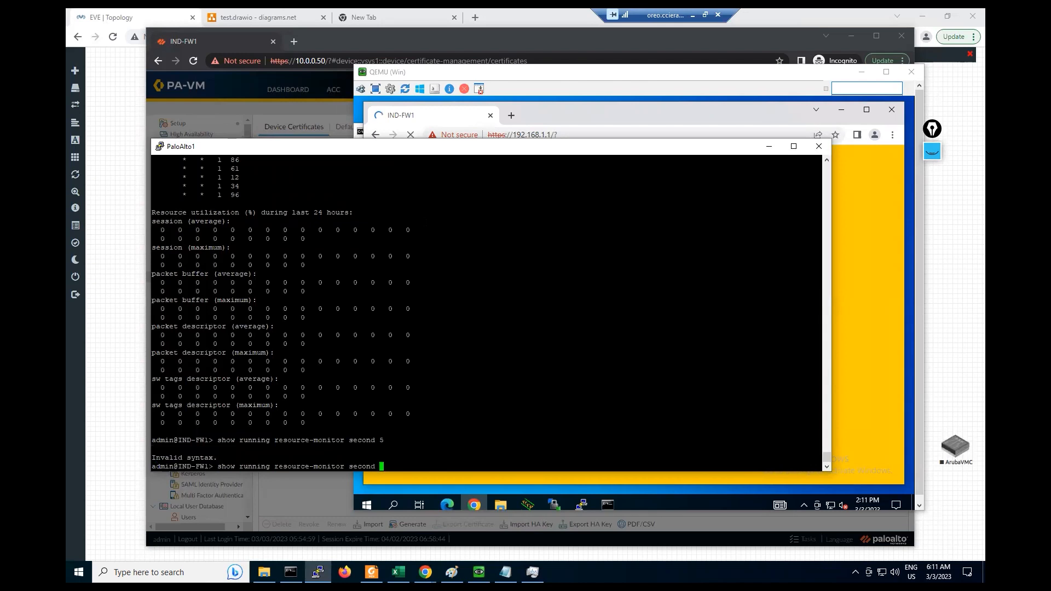
text(1)
key(BackSpace)
text(last 5)
key(Return)
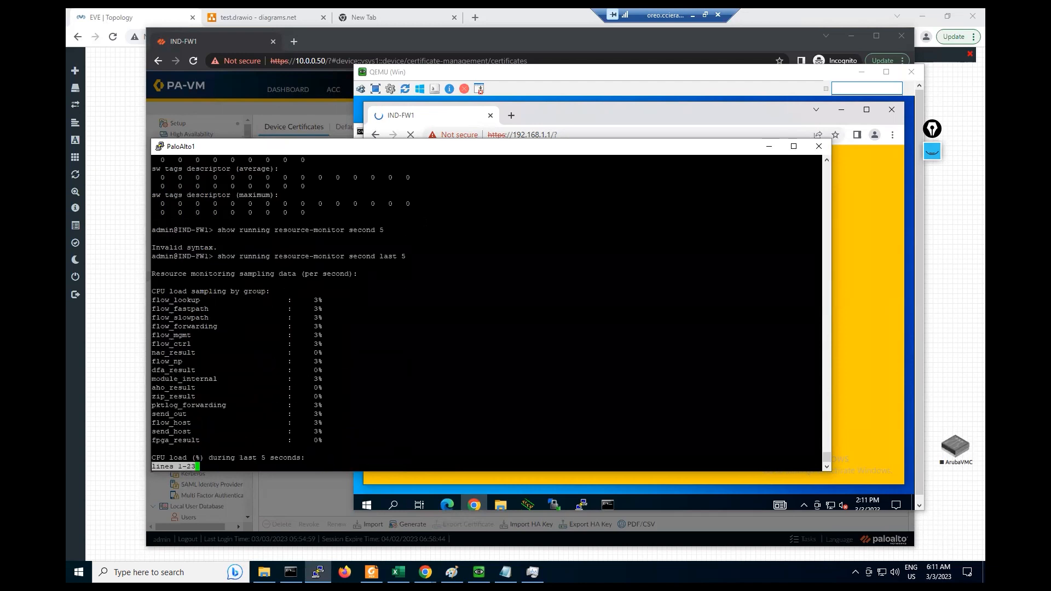
key(Return)
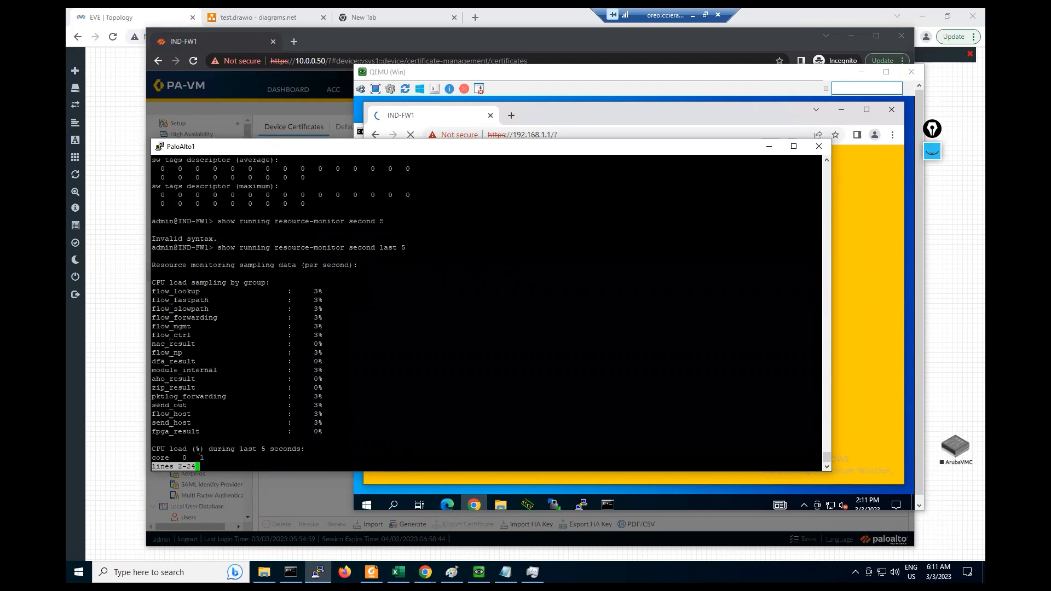
- Highlight the per-second CPU load output, around 3%, then quit back to the prompt
drag(305, 291, 326, 445)
click(326, 446)
key(q)
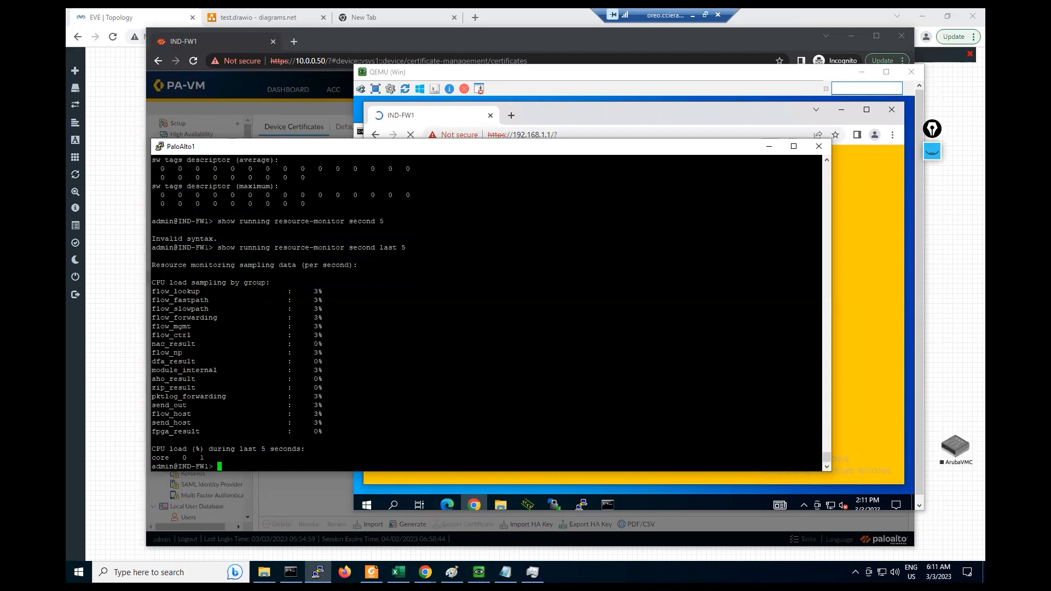
drag(218, 248, 404, 248)
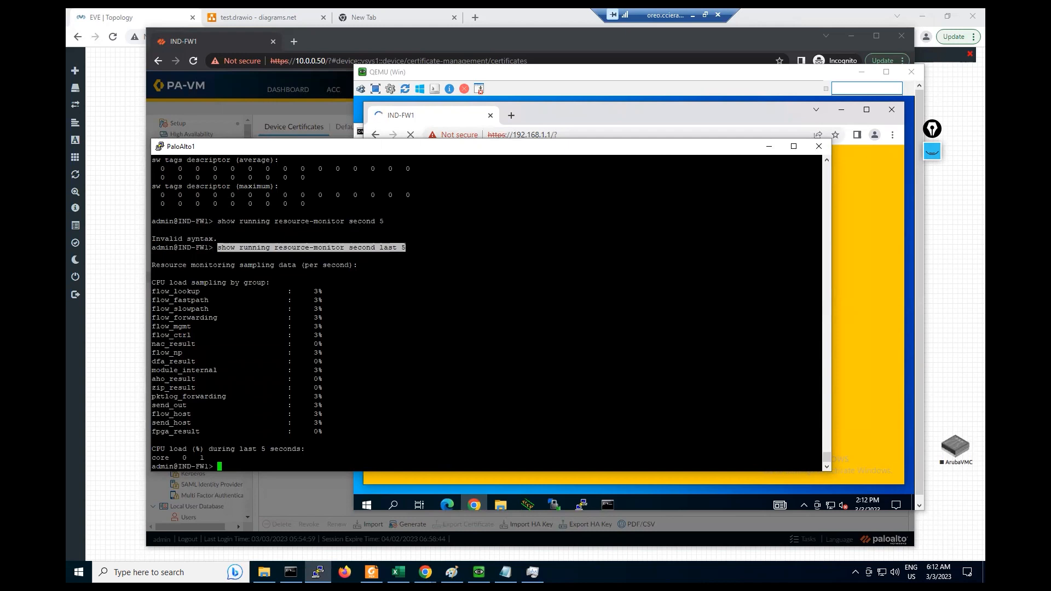
click(407, 250)
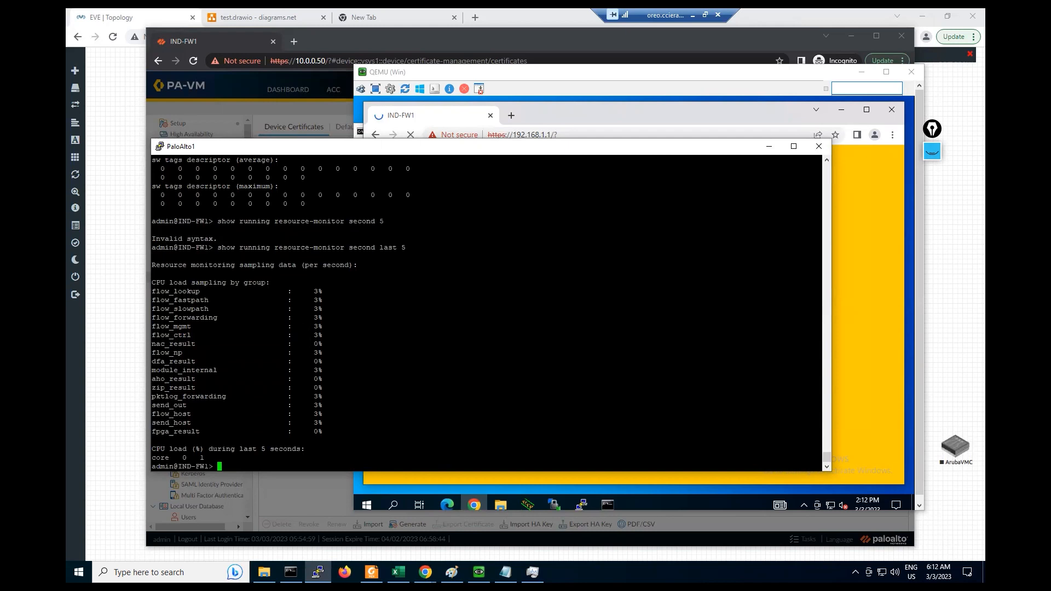
- Run 'show statistics | match task' and highlight the task 1 (pid 3037) line
text(show statistics | match task)
key(Return)
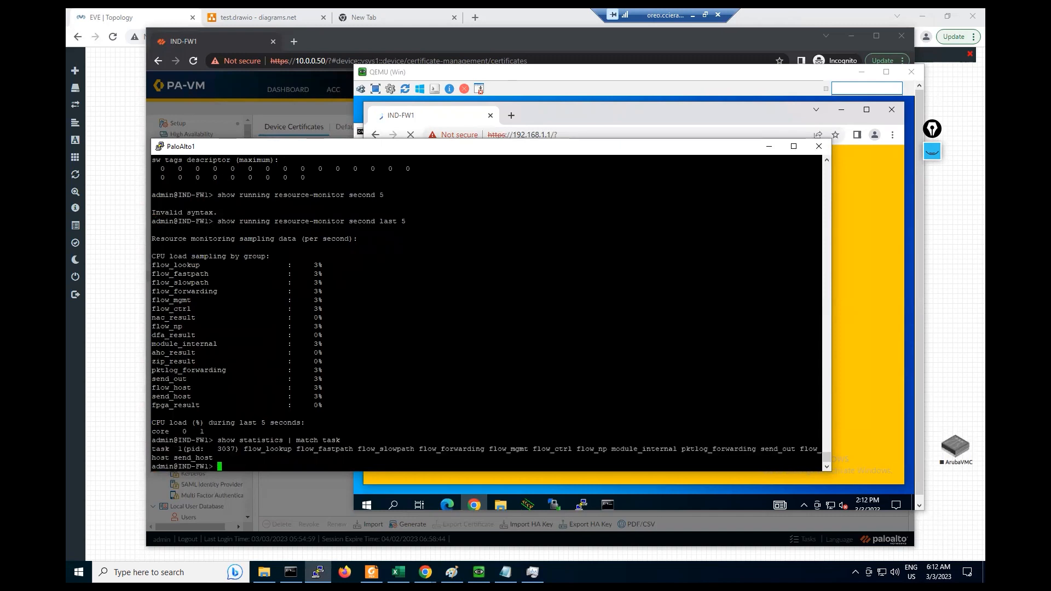
drag(239, 450, 605, 450)
click(606, 449)
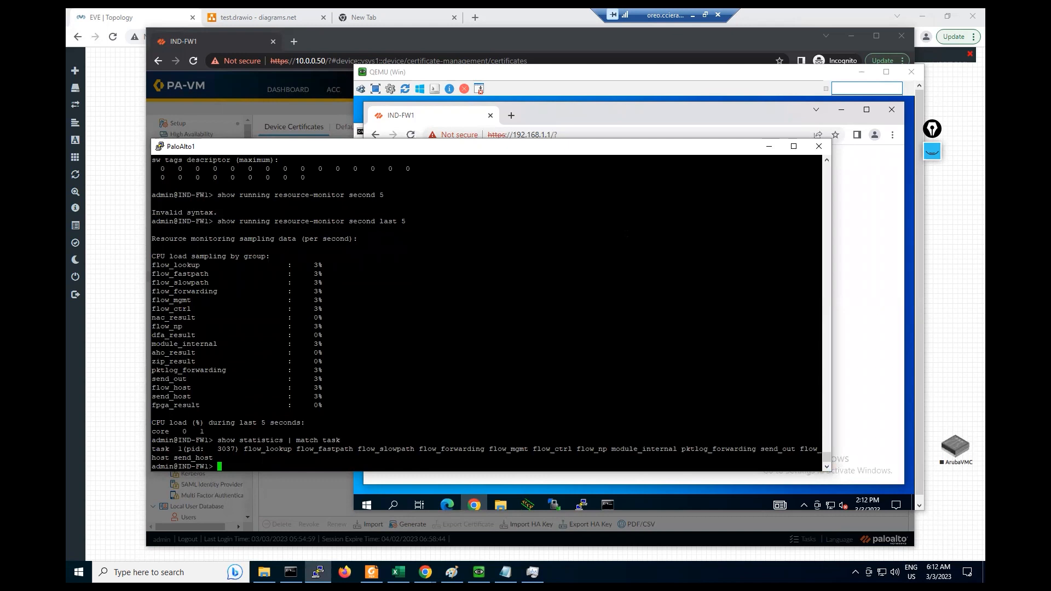
- Open the DEVICE tab in the QEMU client browser, then return to the 10.0.0.50 trusted-ca Generate Certificate dialog
click(303, 119)
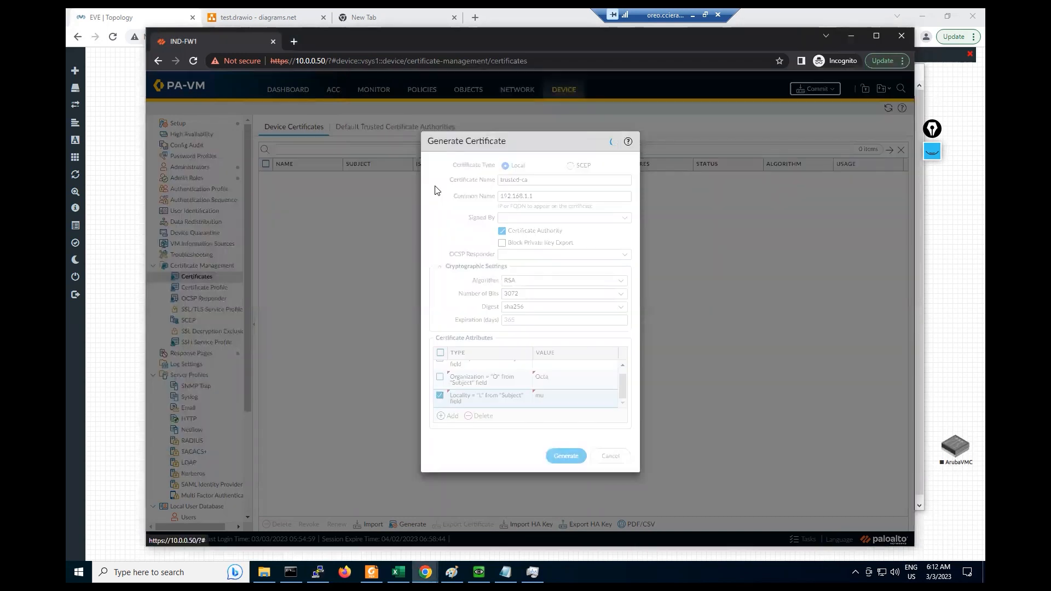
click(479, 573)
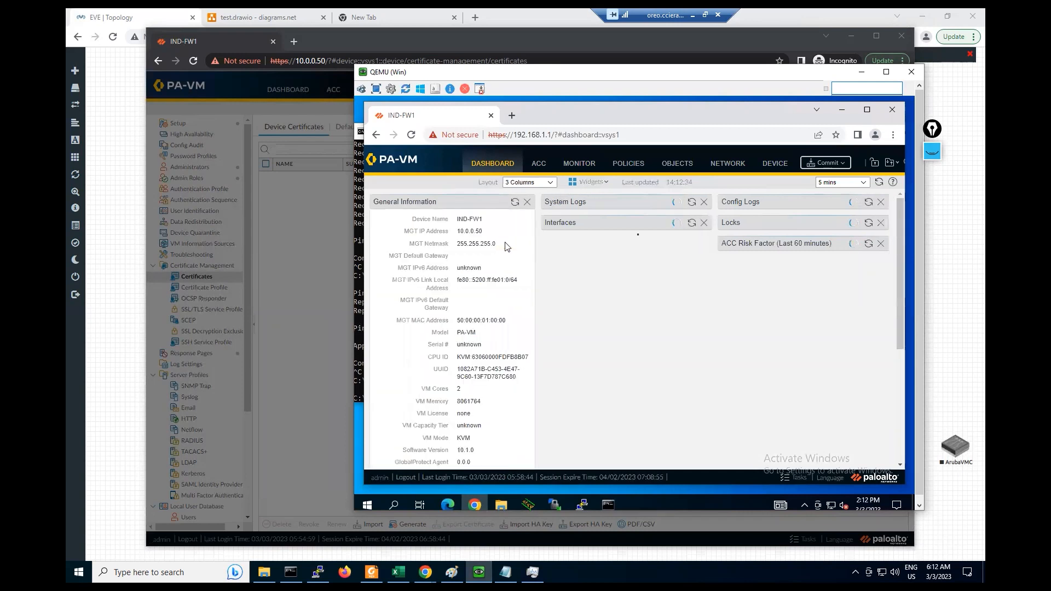
click(769, 164)
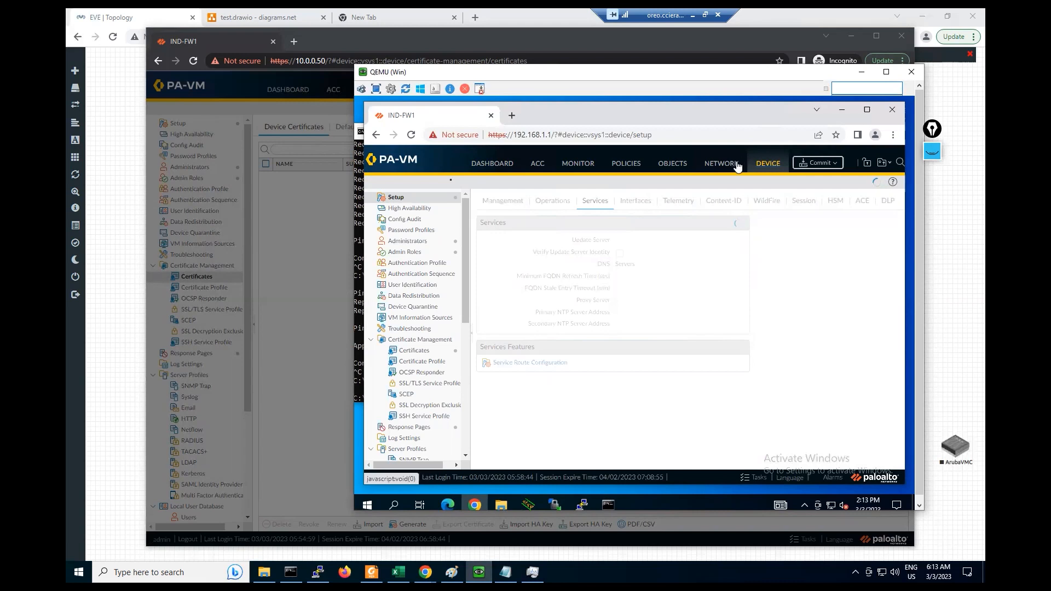
click(279, 242)
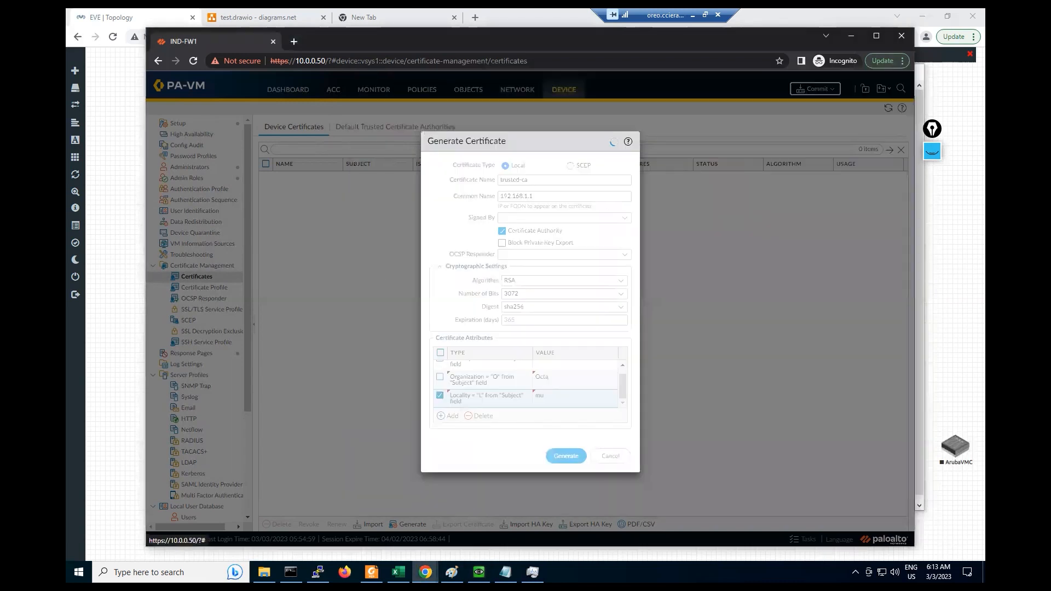
mouse_move(76, 295)
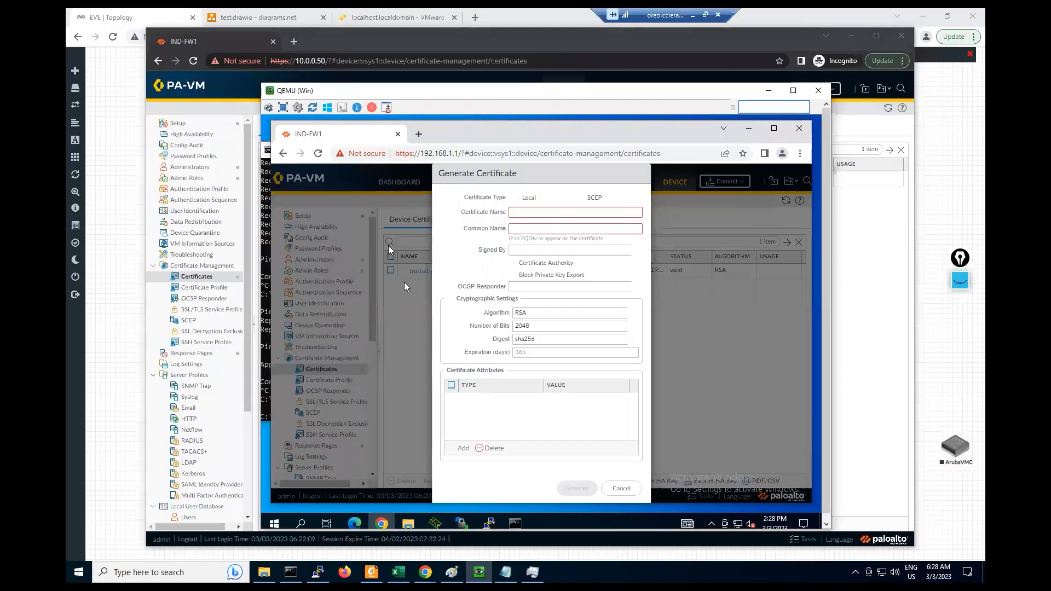
- Cancel the pending form and start a new certificate named Untrust-ca
click(622, 493)
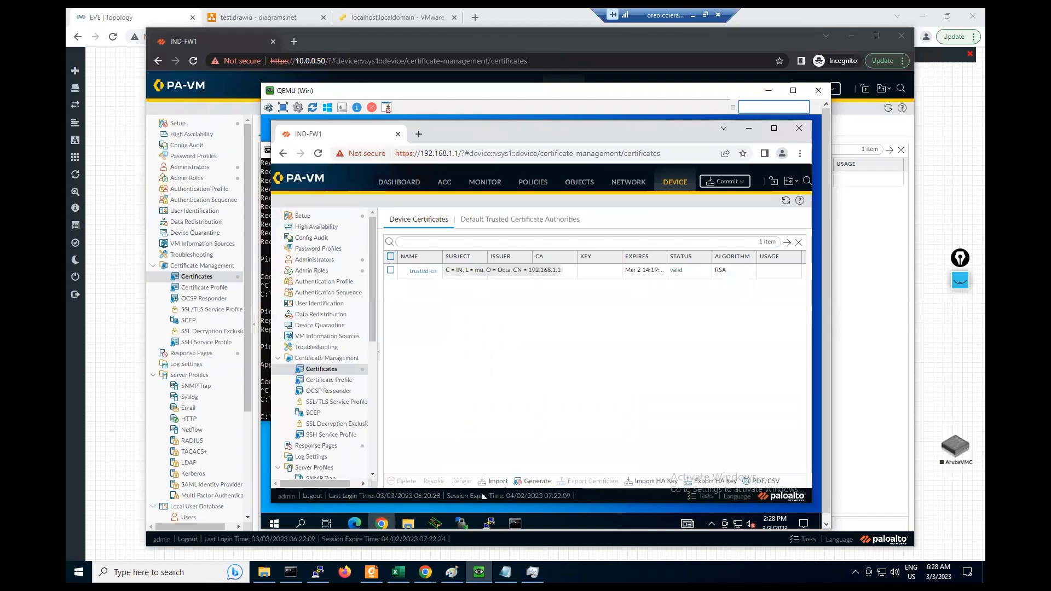
click(533, 487)
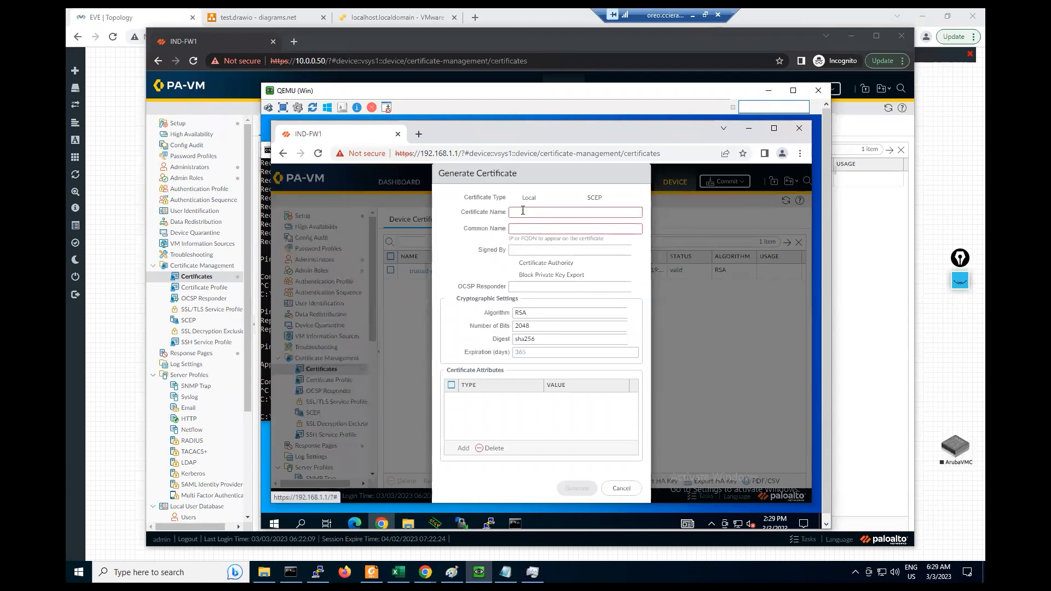
click(523, 211)
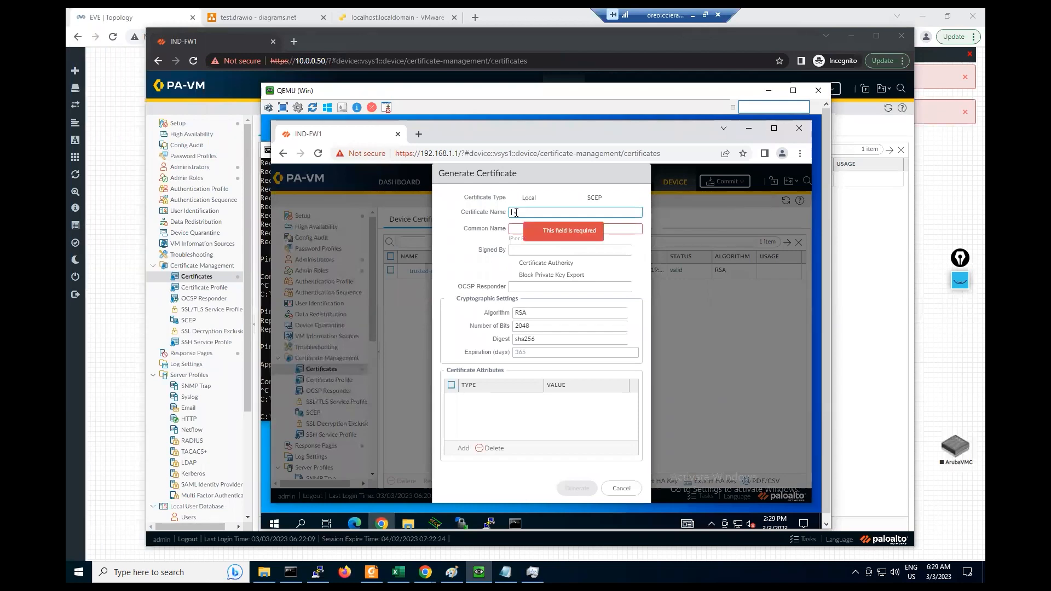
text(Untrust)
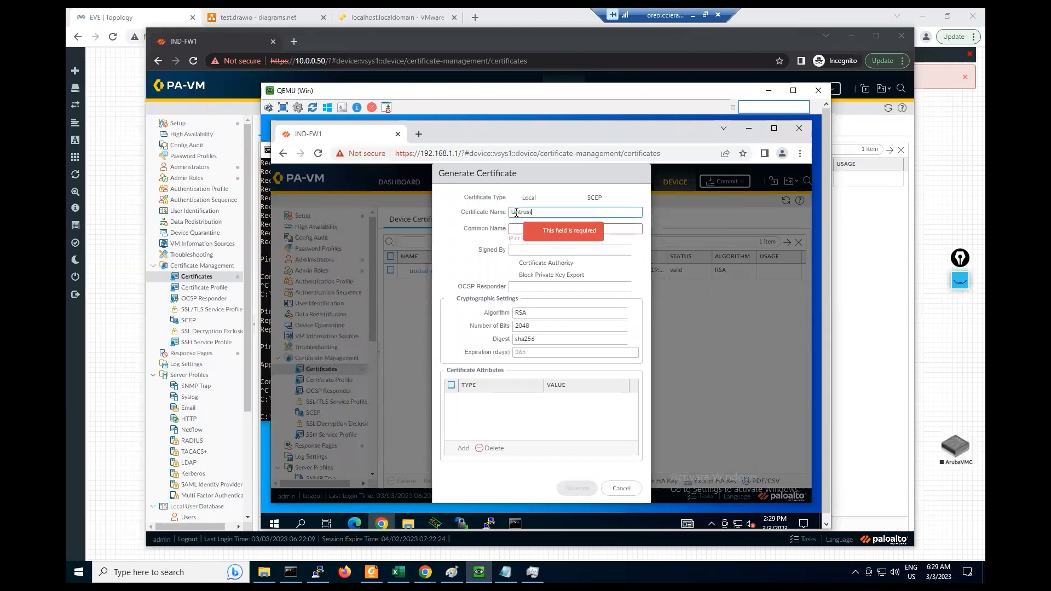
text(-ca)
- Set the common name to Untrust and tick Certificate Authority
key(super+a)
key(super+c)
click(552, 215)
key(ctrl+a)
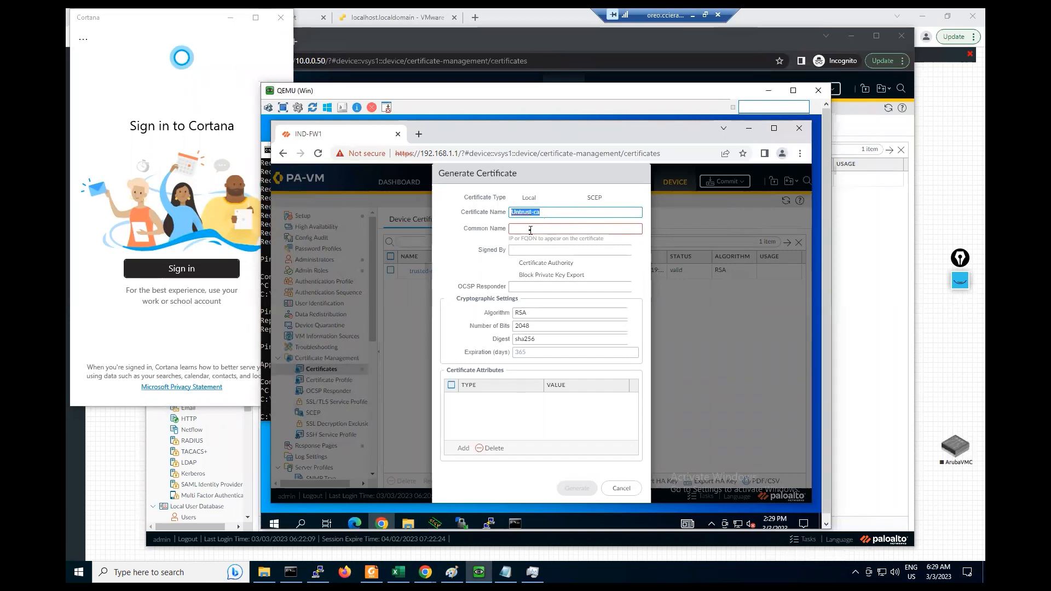
click(530, 230)
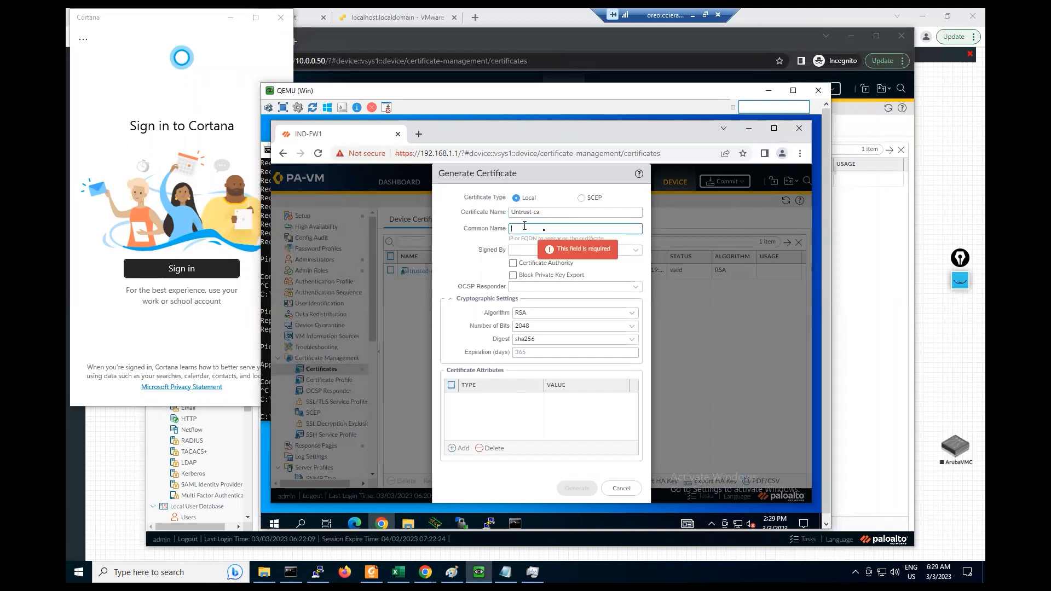
key(ctrl+v)
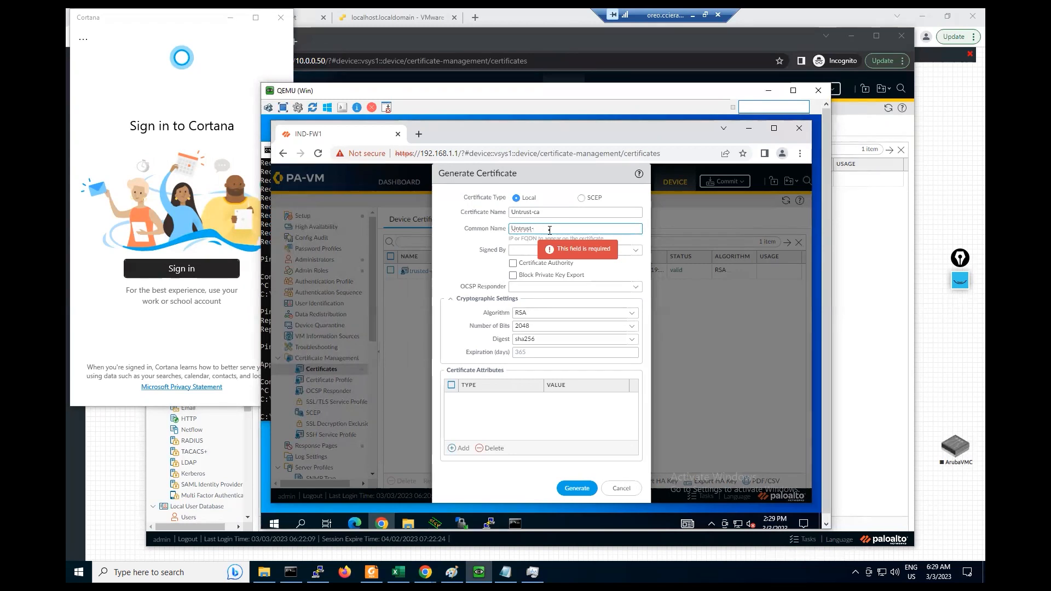
key(BackSpace)
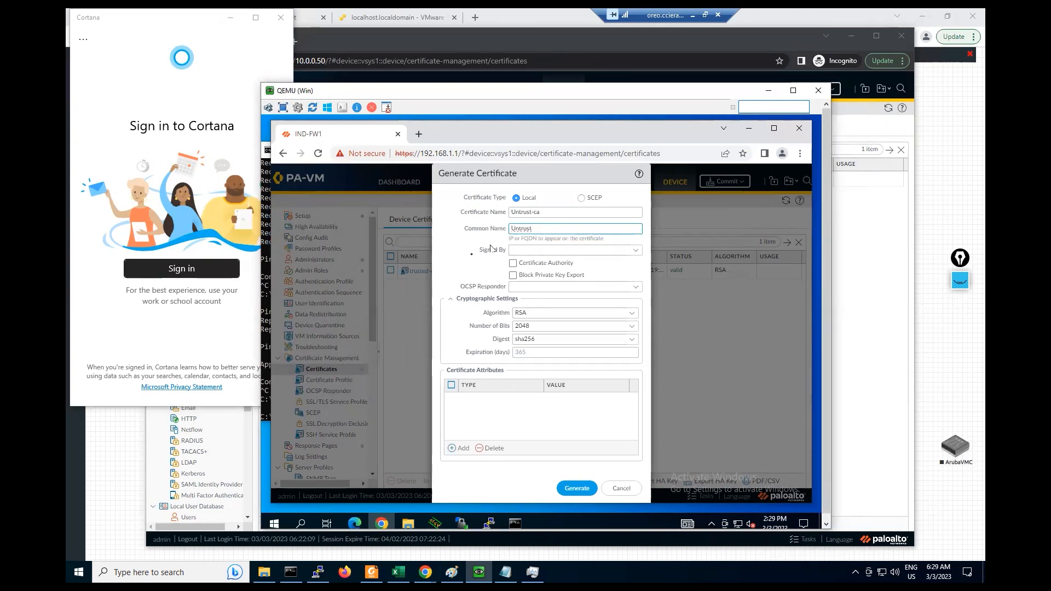
click(513, 264)
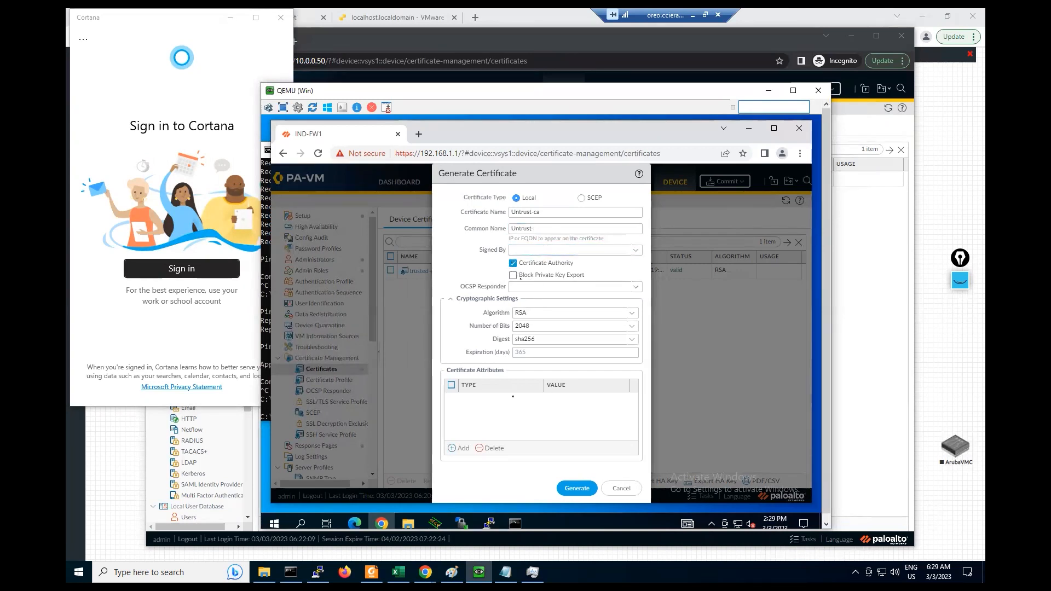
- Add a Country attribute set to IN (India)
click(454, 451)
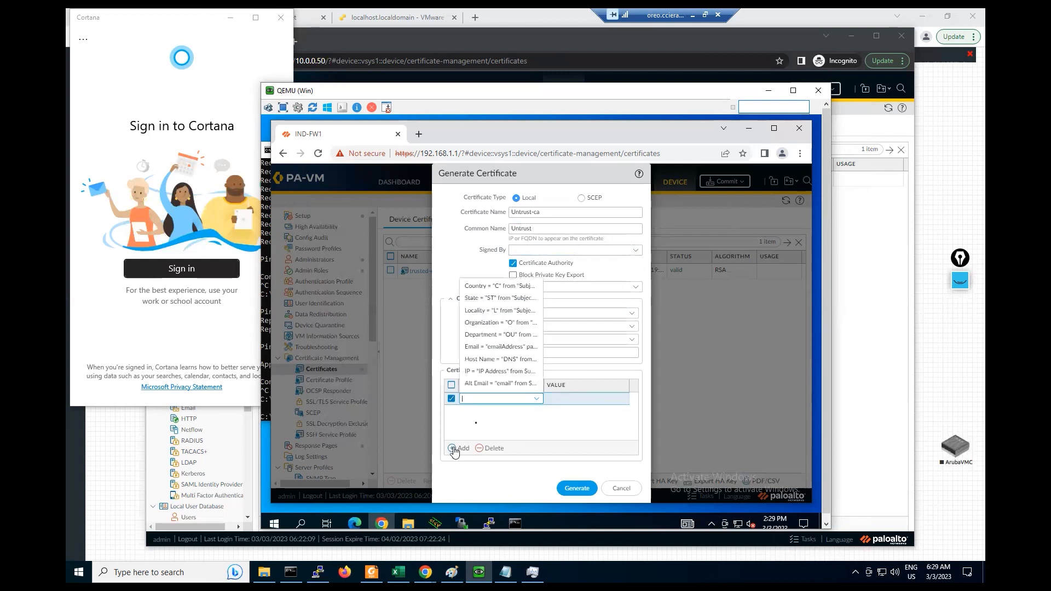
click(472, 287)
click(565, 406)
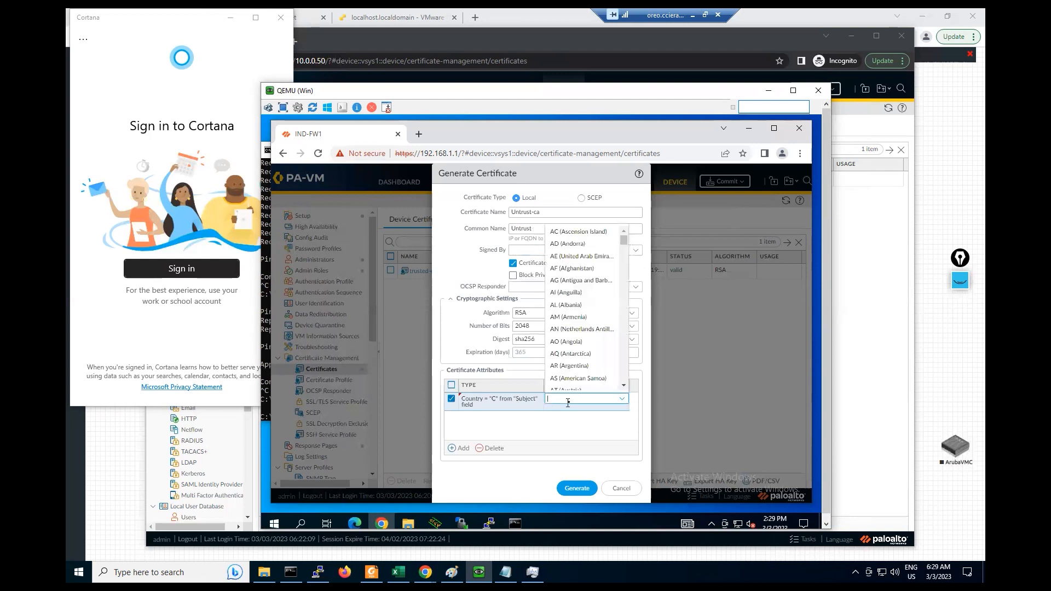
text(in)
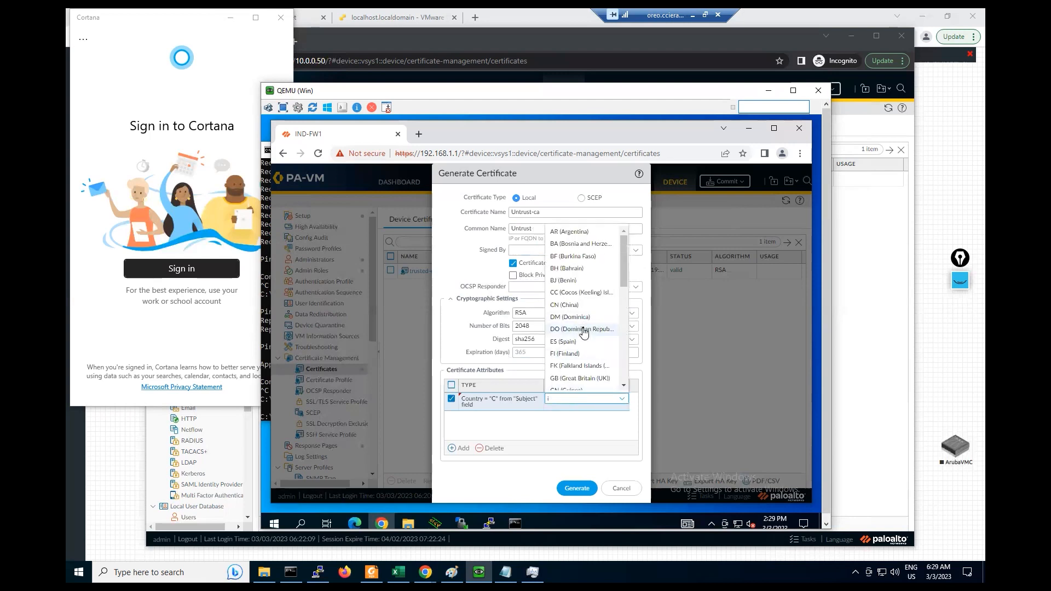
key(BackSpace)
scroll(597, 340, down, 12)
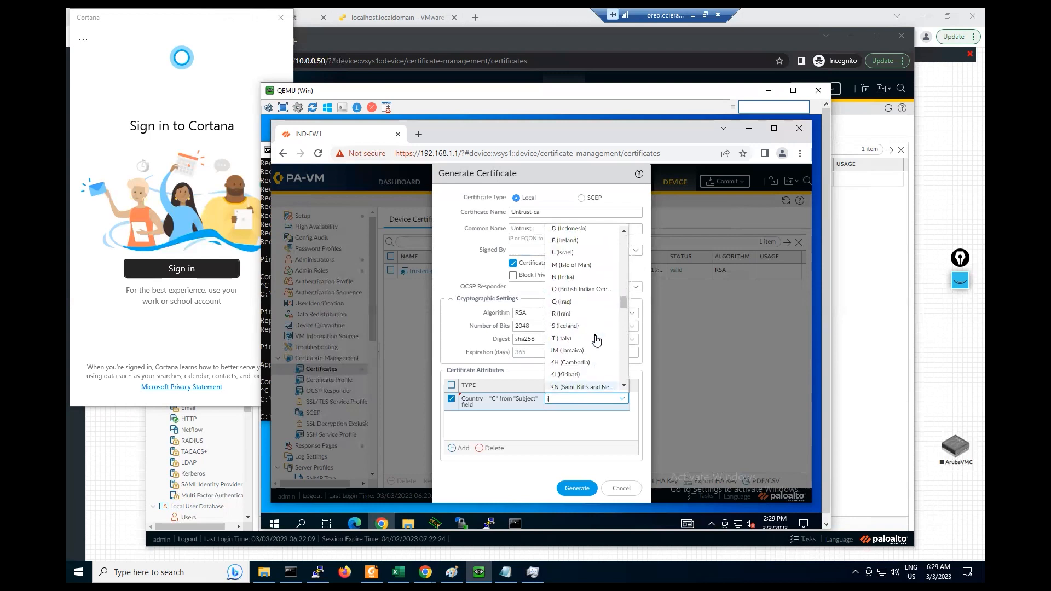
click(562, 277)
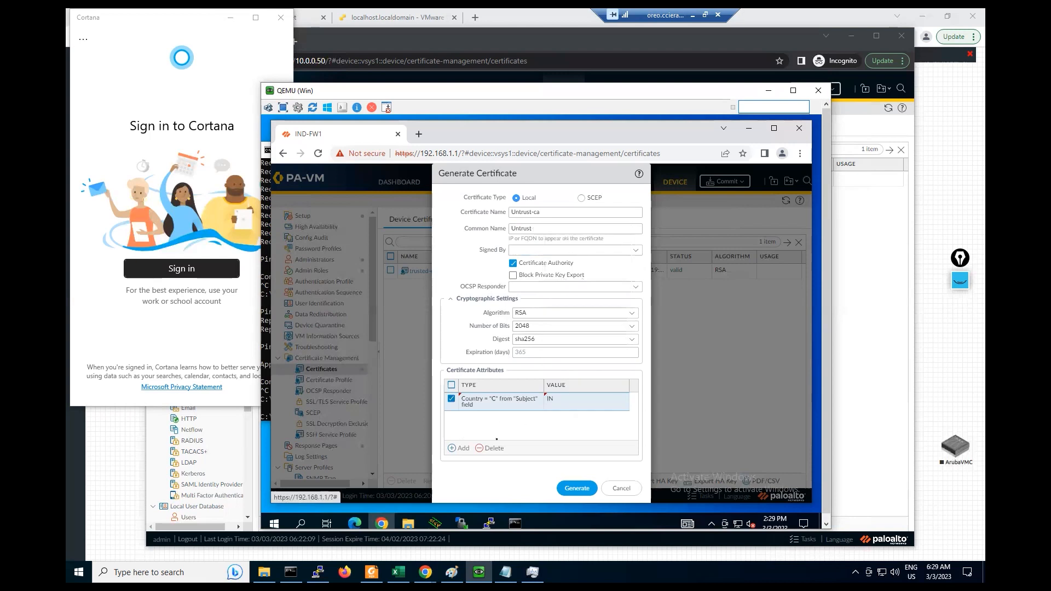
- Add Organization Octa, generate the certificate, and dismiss the success message
click(459, 448)
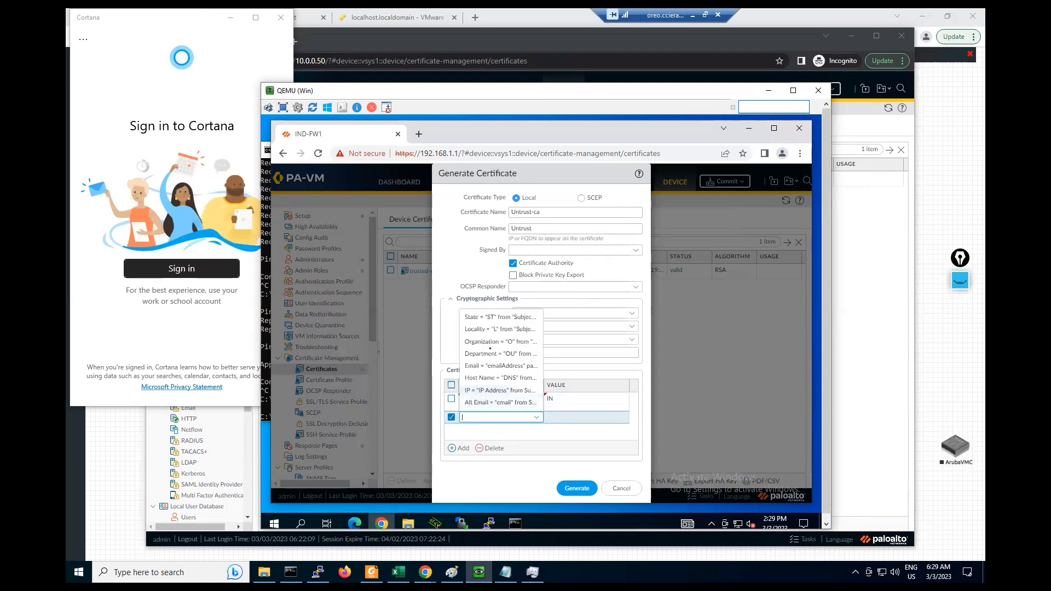
click(482, 342)
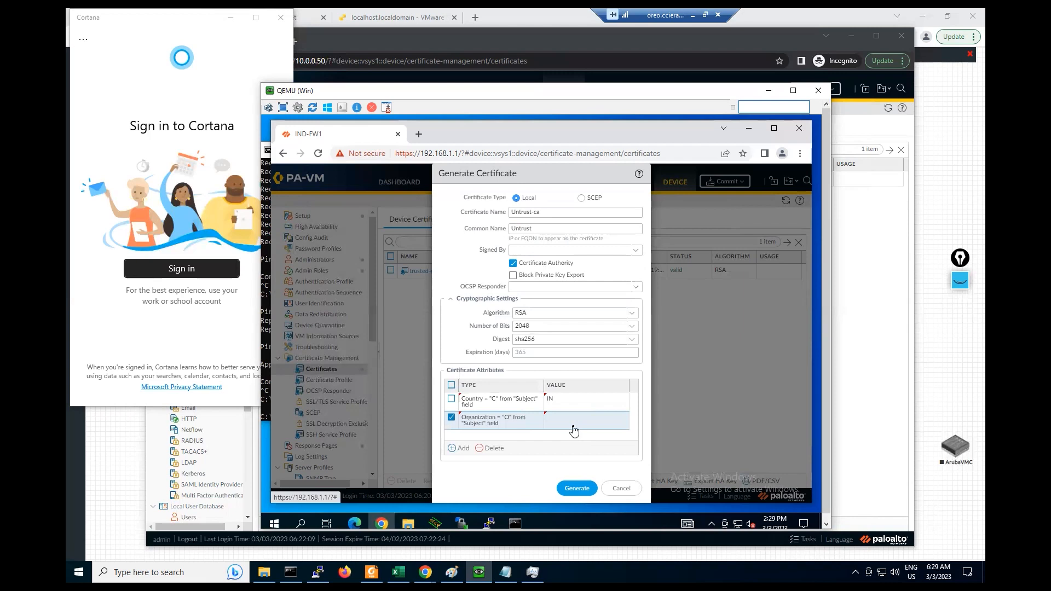
click(572, 419)
text(Octa)
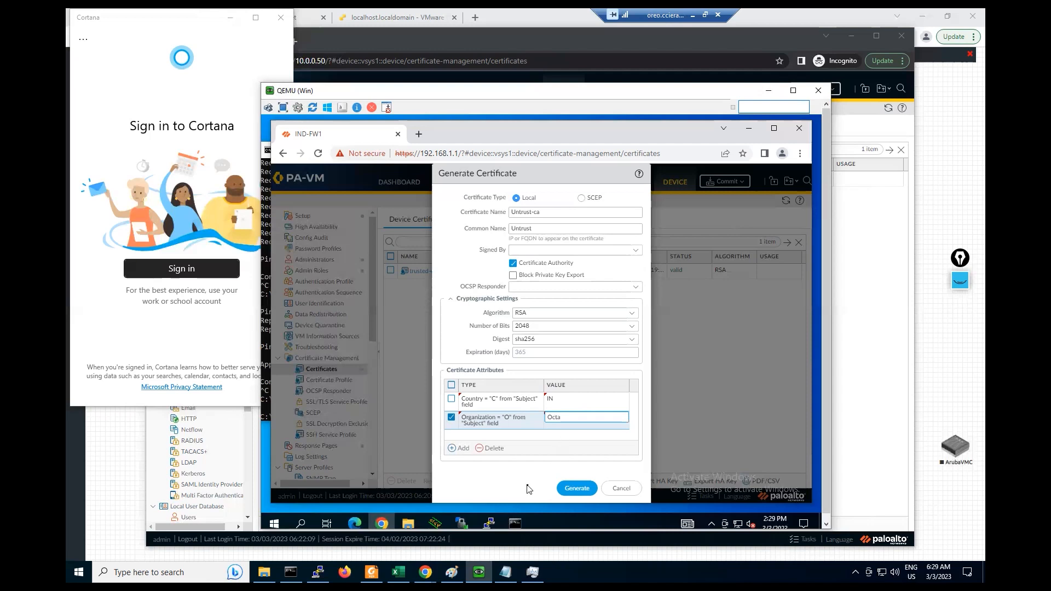
click(529, 489)
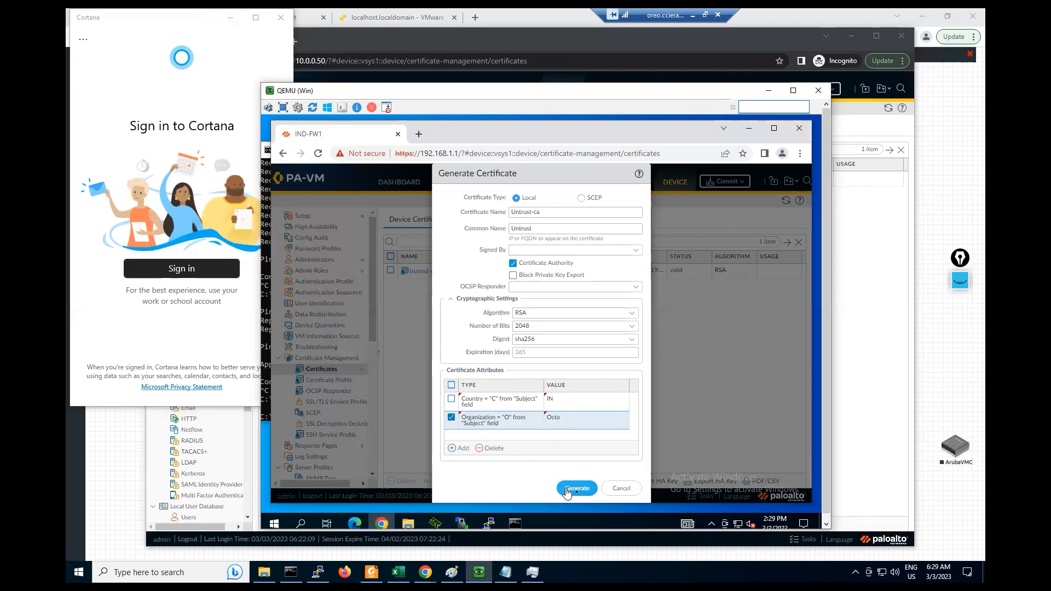
click(577, 489)
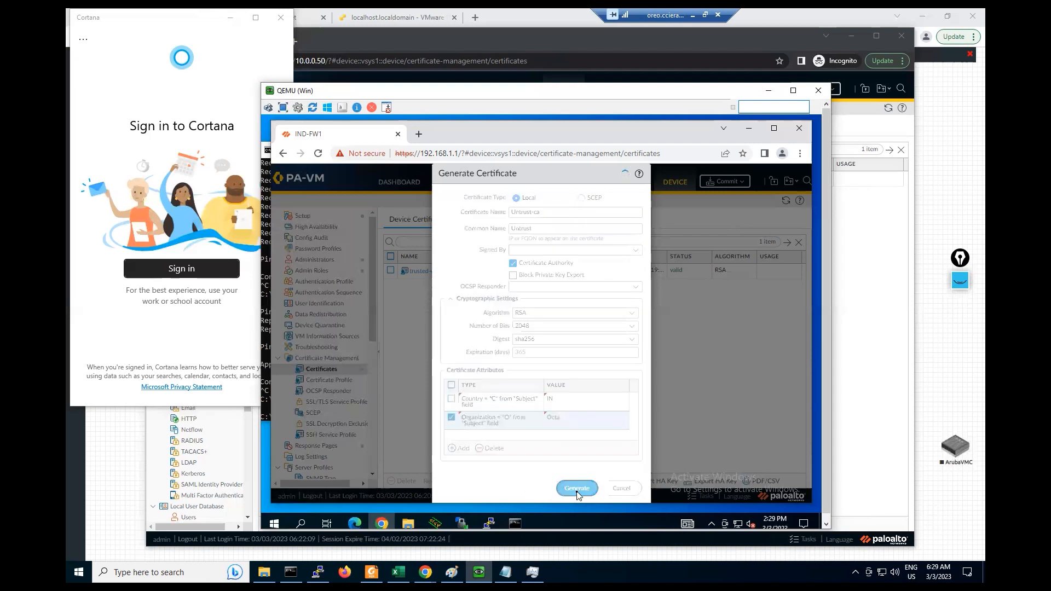
click(194, 340)
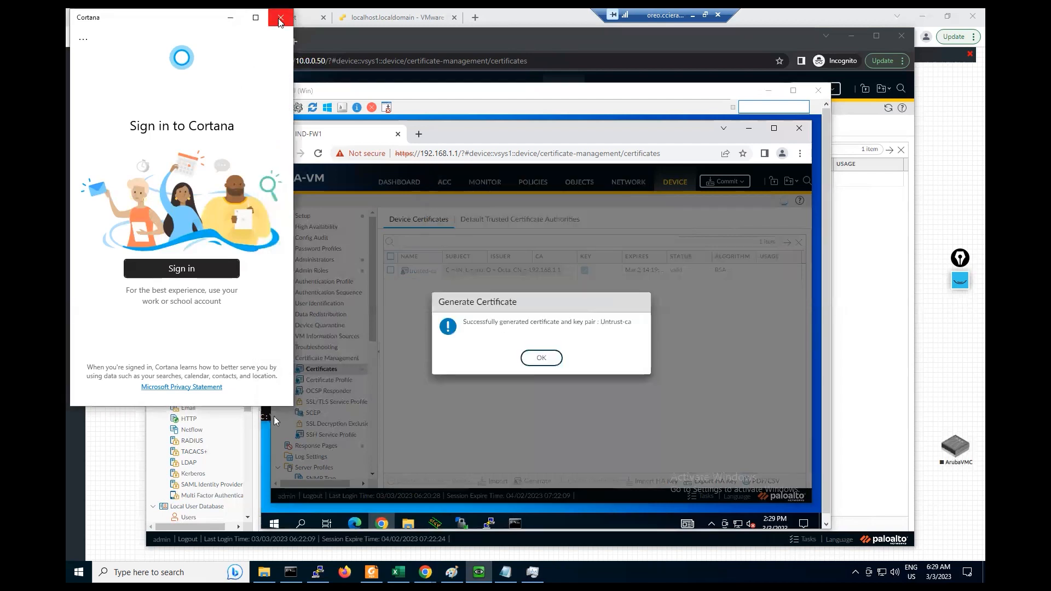
click(280, 21)
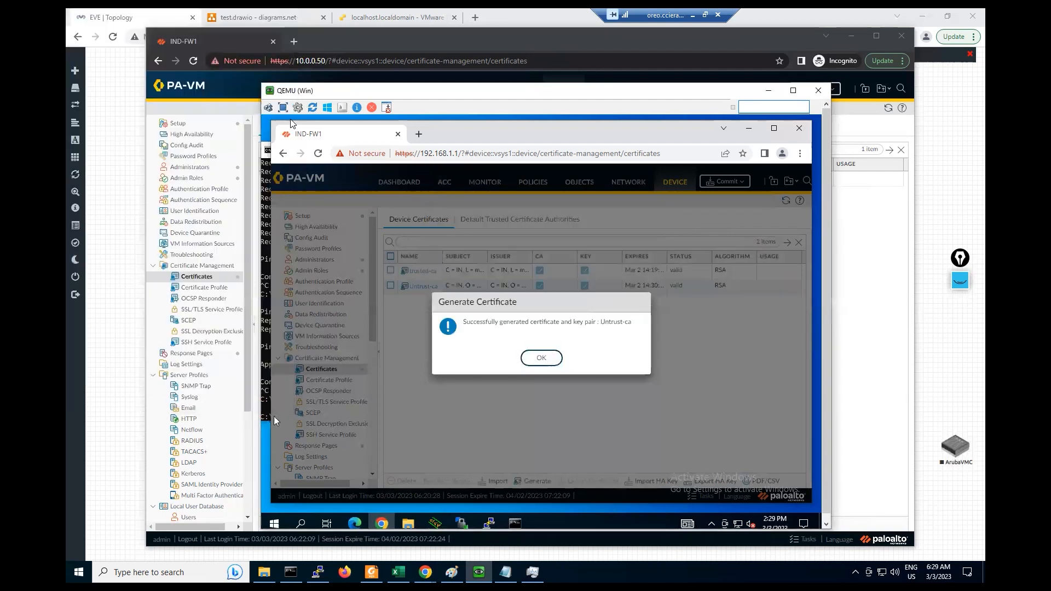
click(536, 360)
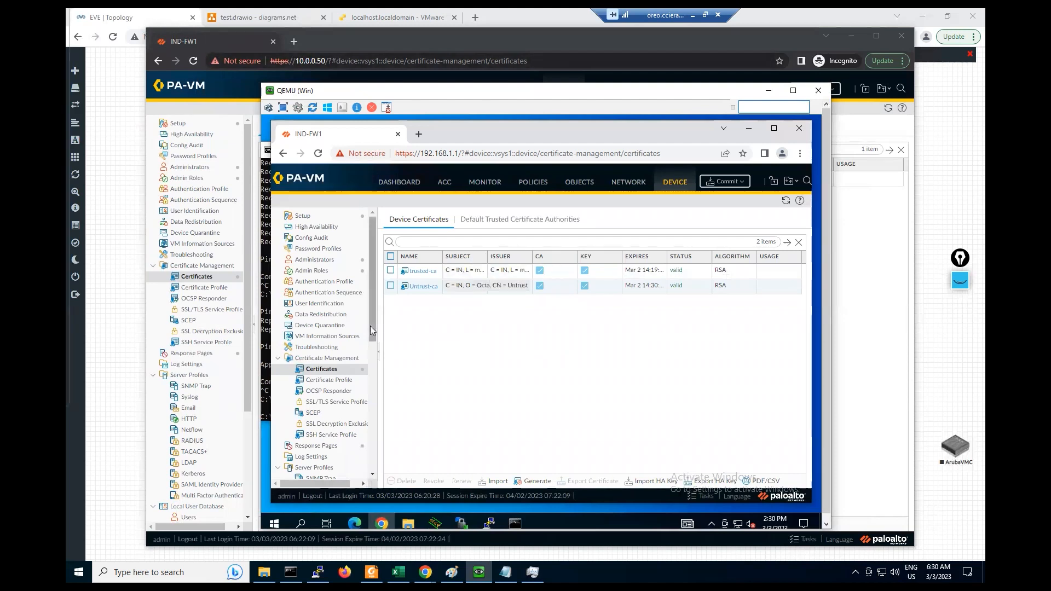
- Mark trusted-ca as the Forward Trust Certificate
click(420, 272)
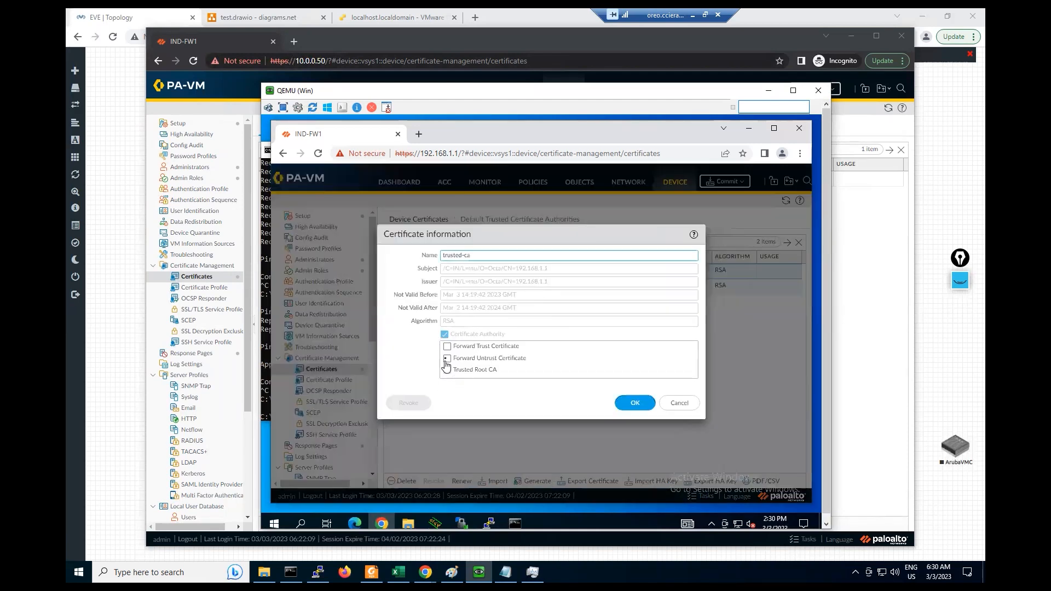
click(448, 347)
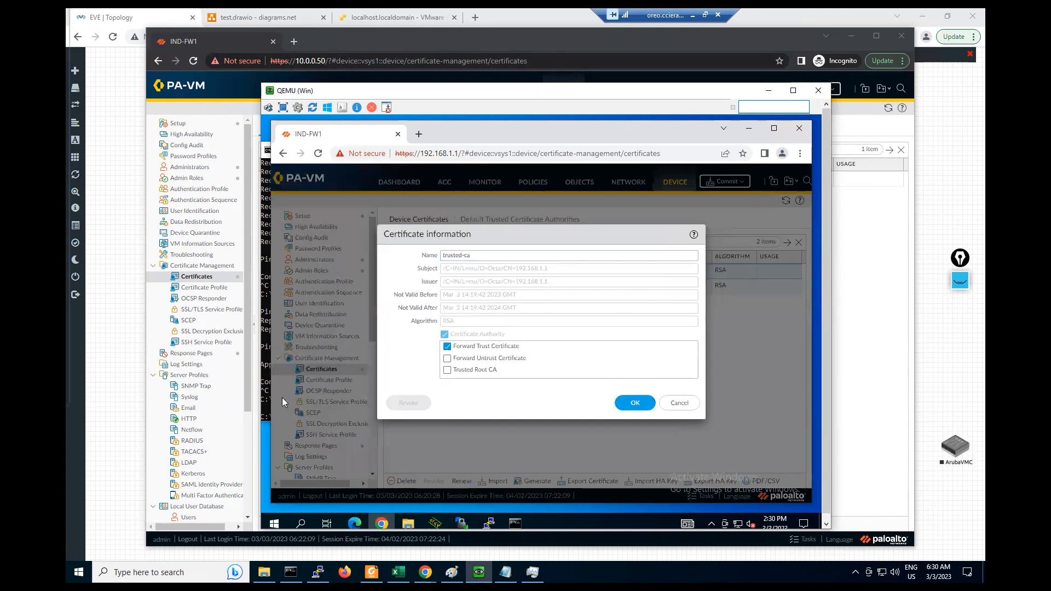
click(635, 405)
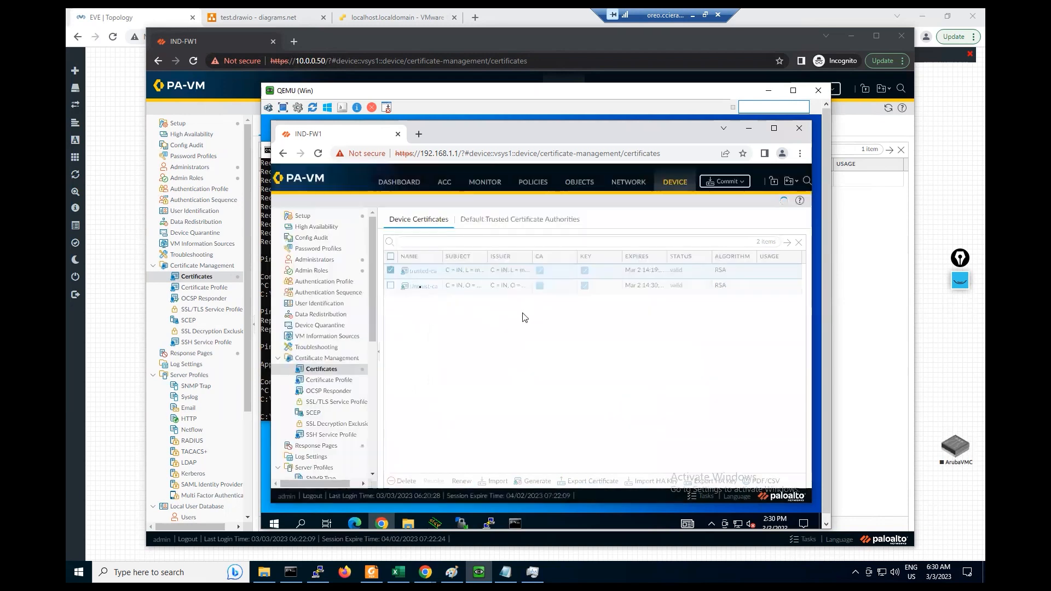
- Mark Untrust-ca as the Forward Untrust Certificate
click(429, 287)
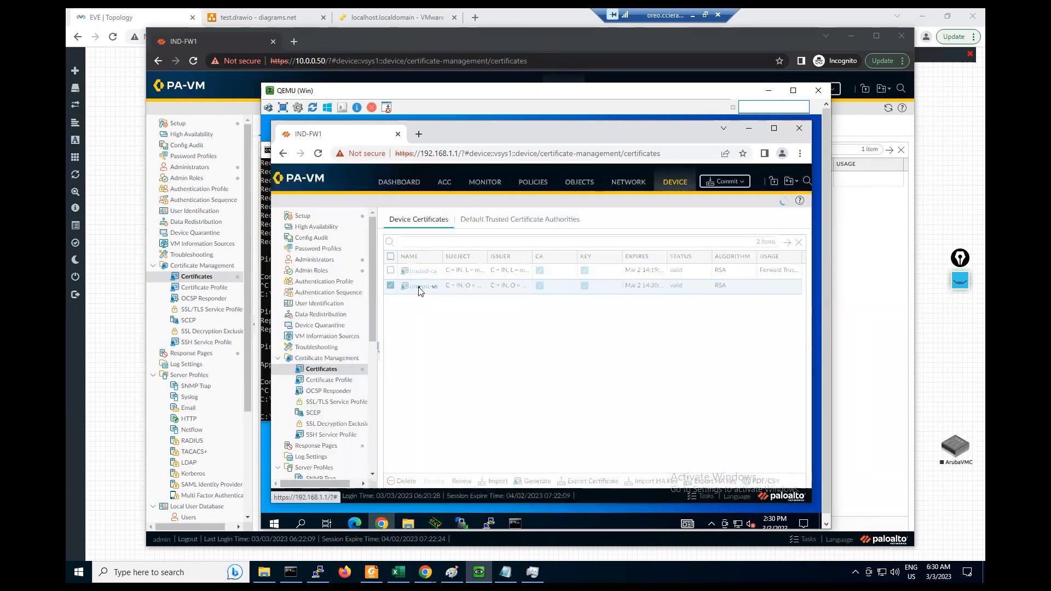
click(432, 286)
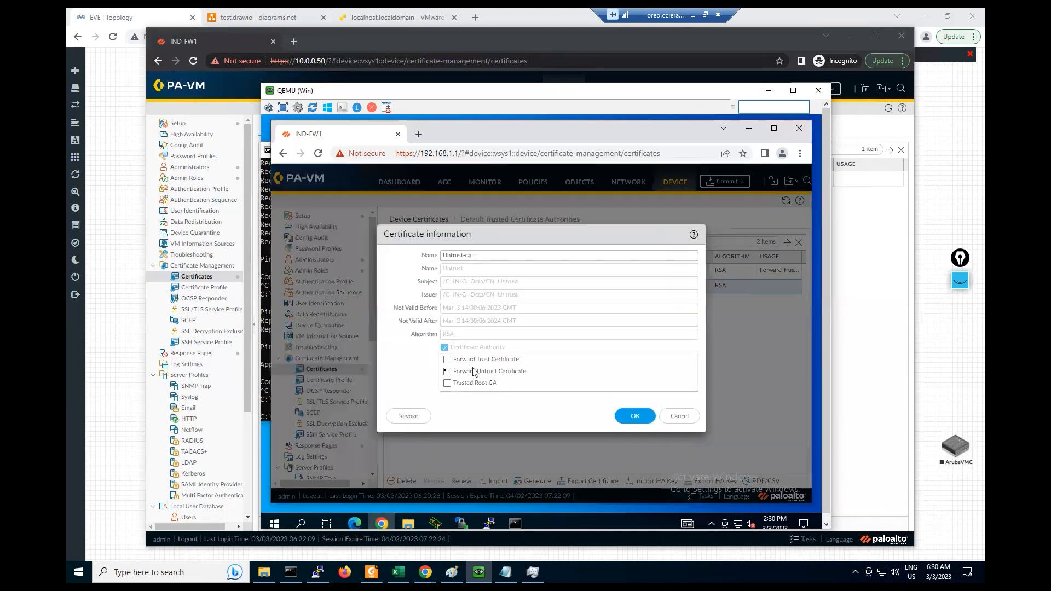
click(447, 370)
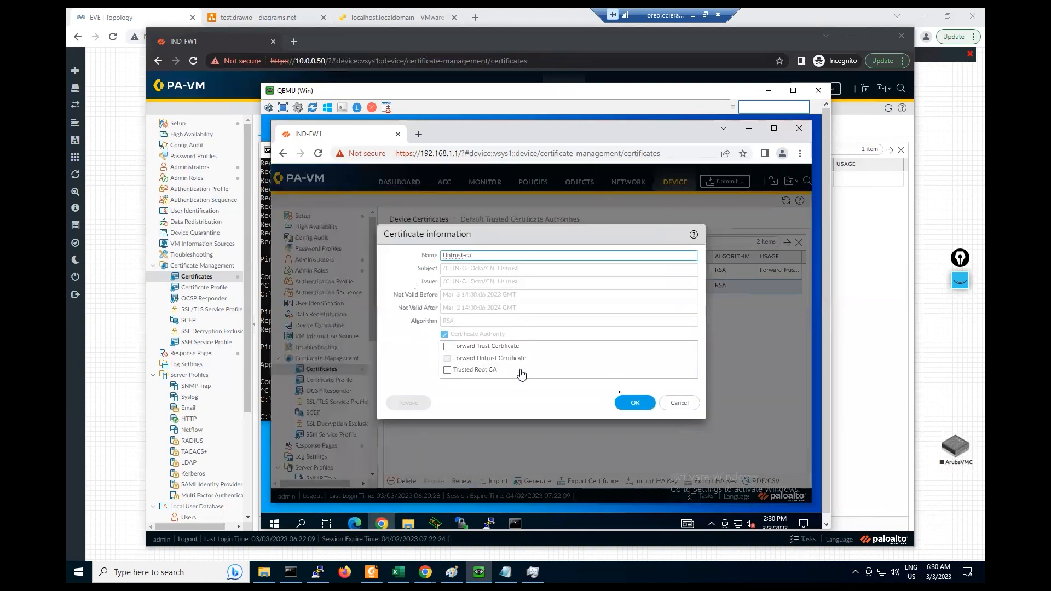
click(447, 359)
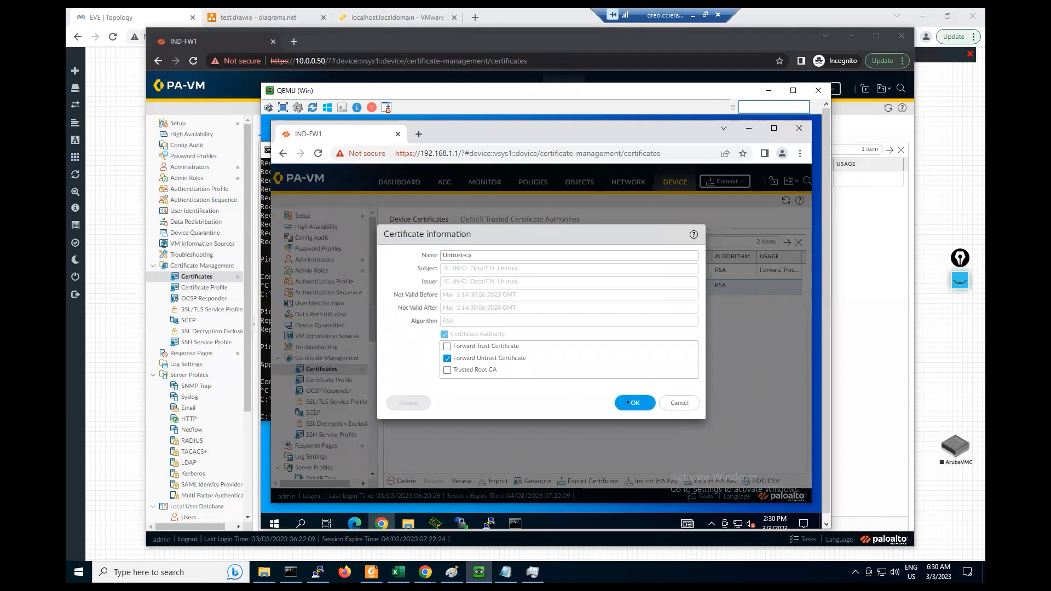
click(633, 403)
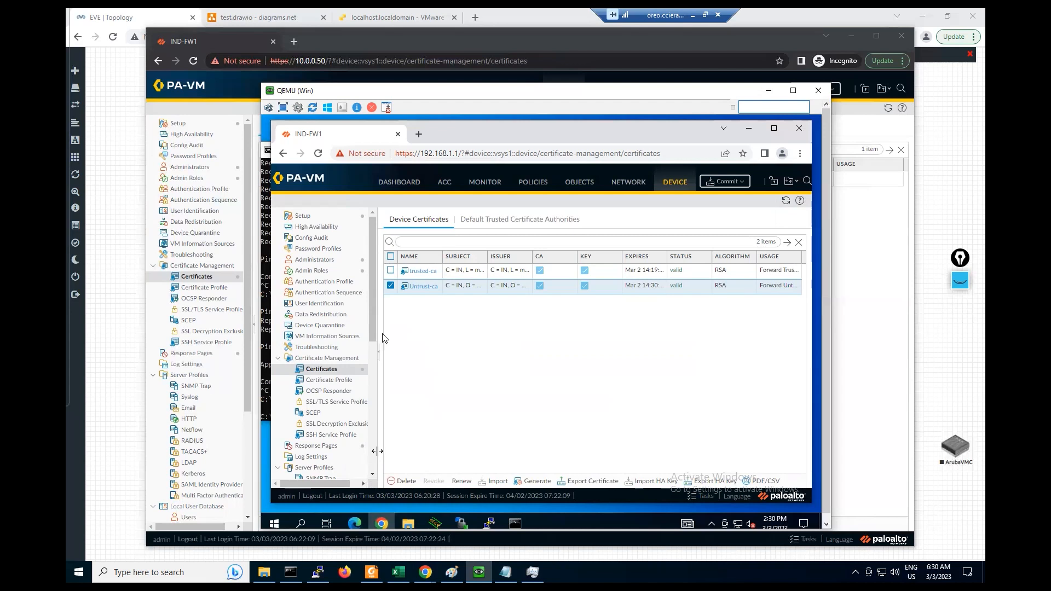
click(532, 186)
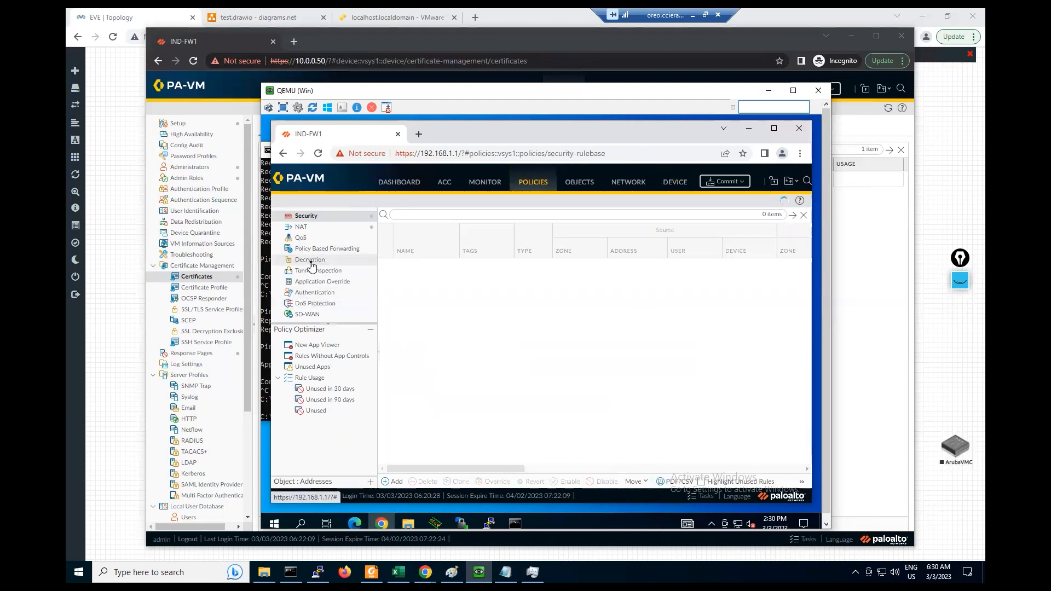
- Show the empty Decryption rulebase and add a new decryption policy rule
click(306, 260)
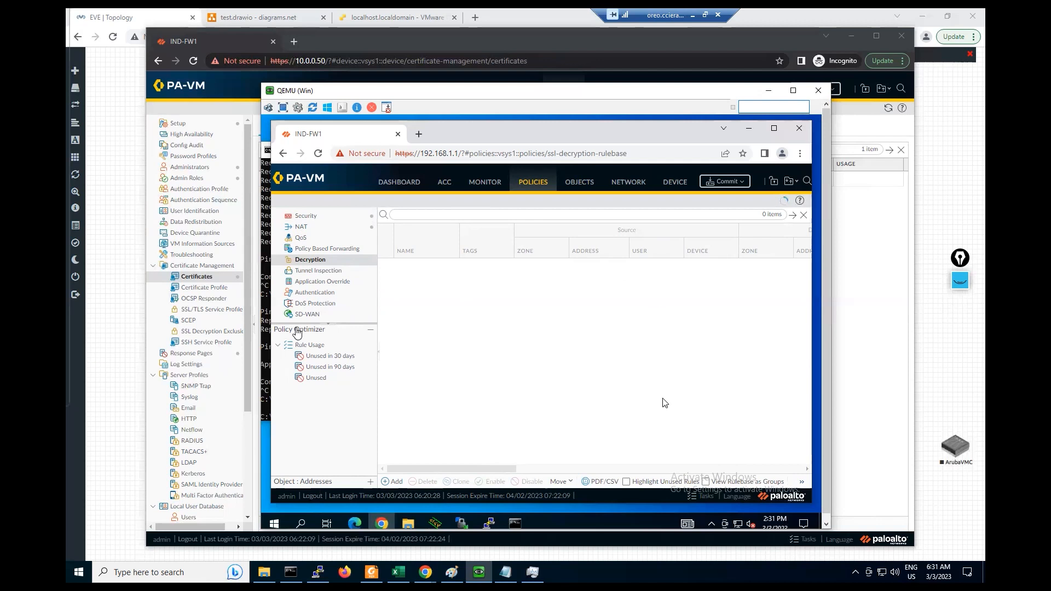
click(395, 483)
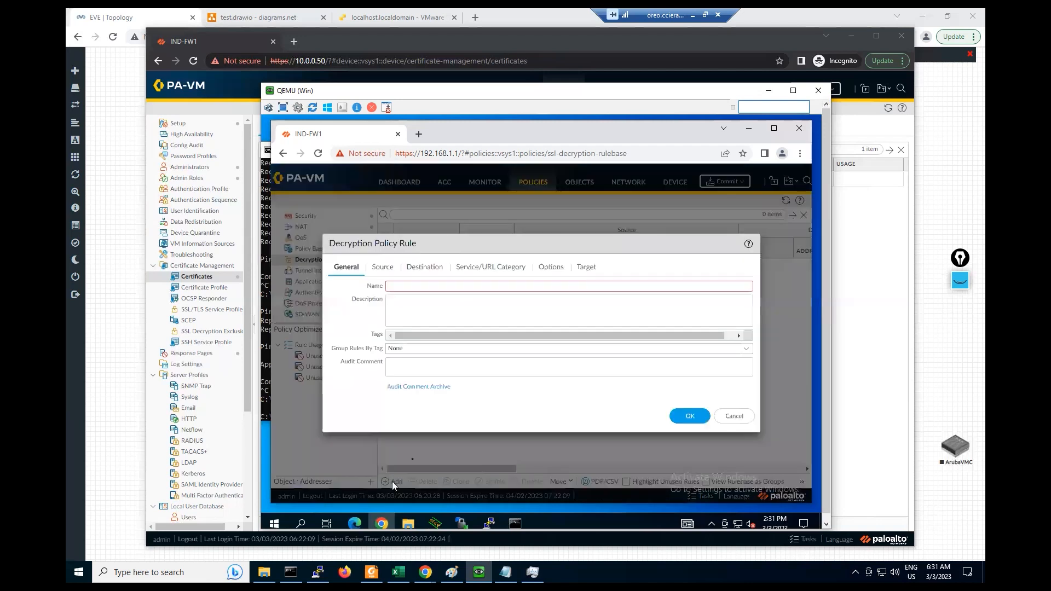
- Name the decryption rule TEST-DEC_Policy
click(407, 286)
text(TEST)
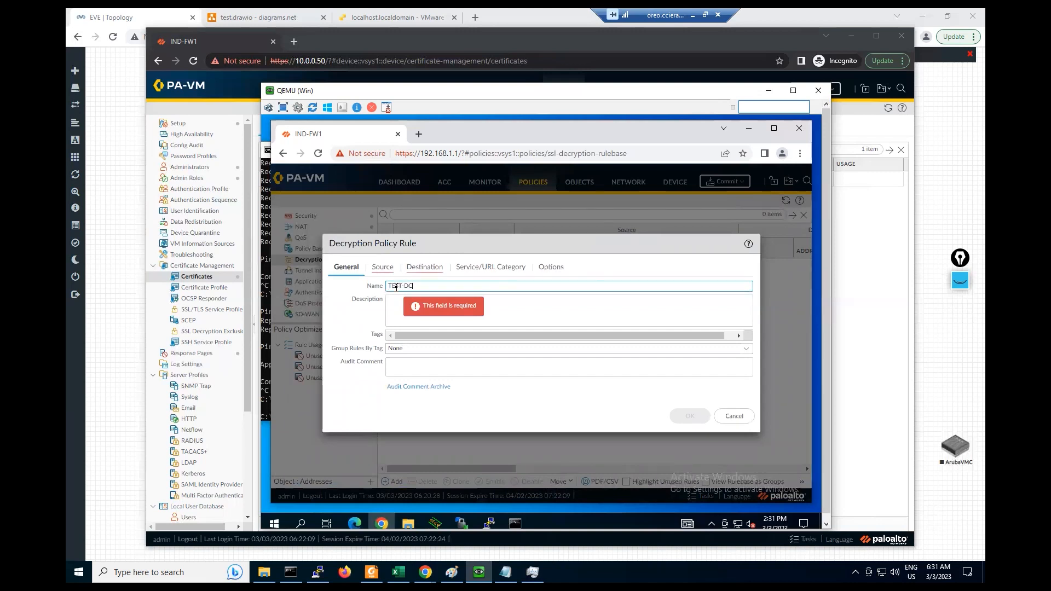
text(-DEC_Policy)
key(Tab)
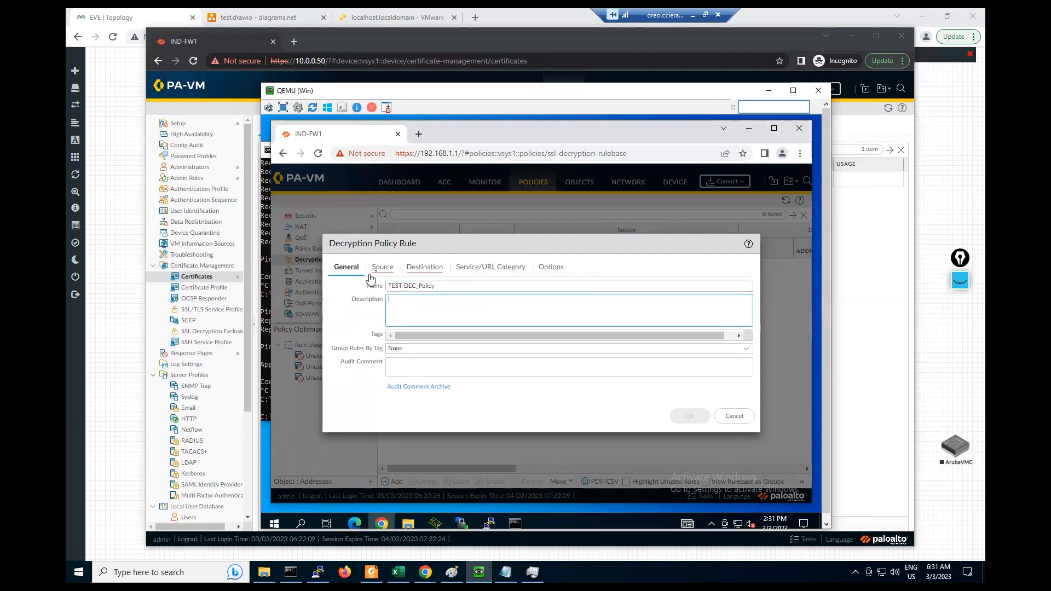
- Set source zone Trust-Zone and destination zone Untrust-Zone
click(382, 267)
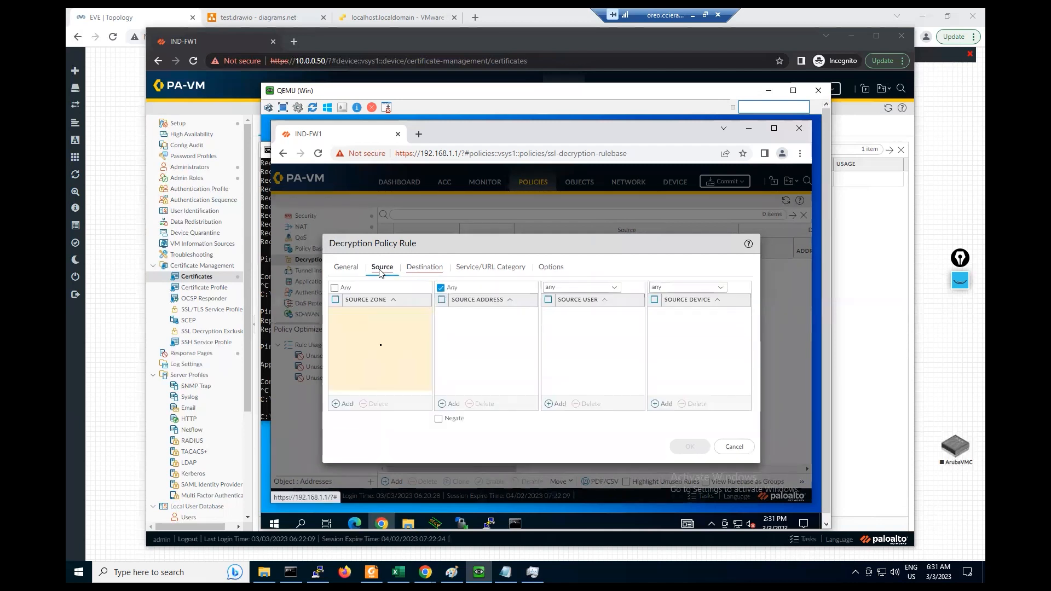
click(336, 405)
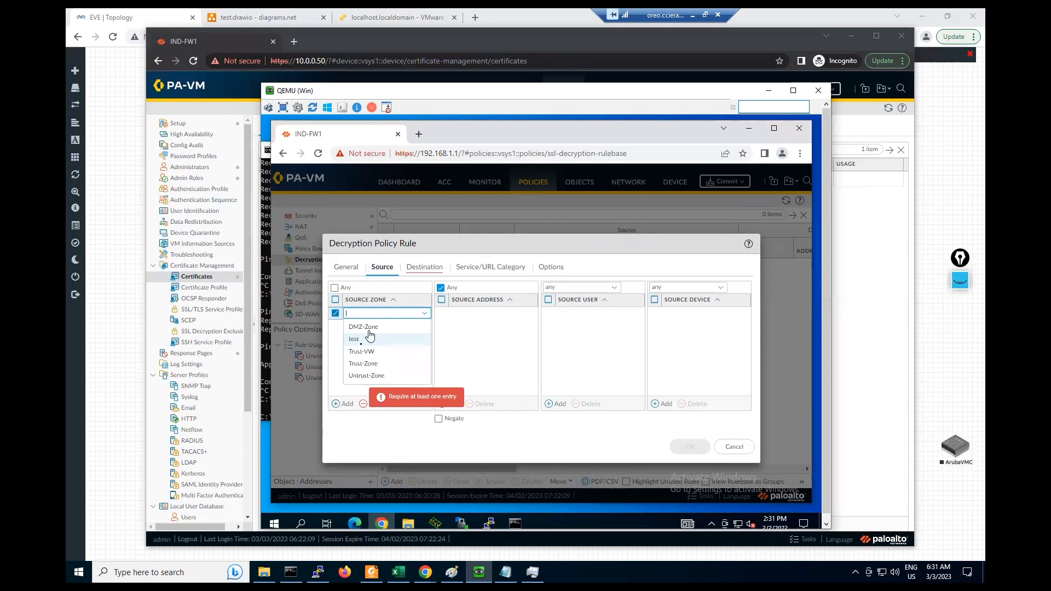
click(363, 364)
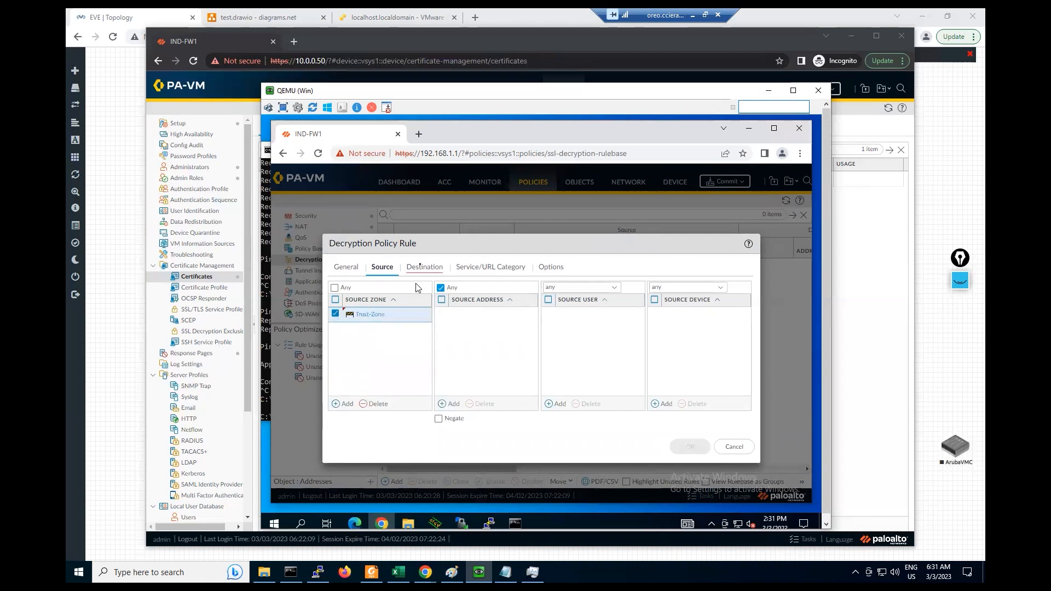
click(421, 269)
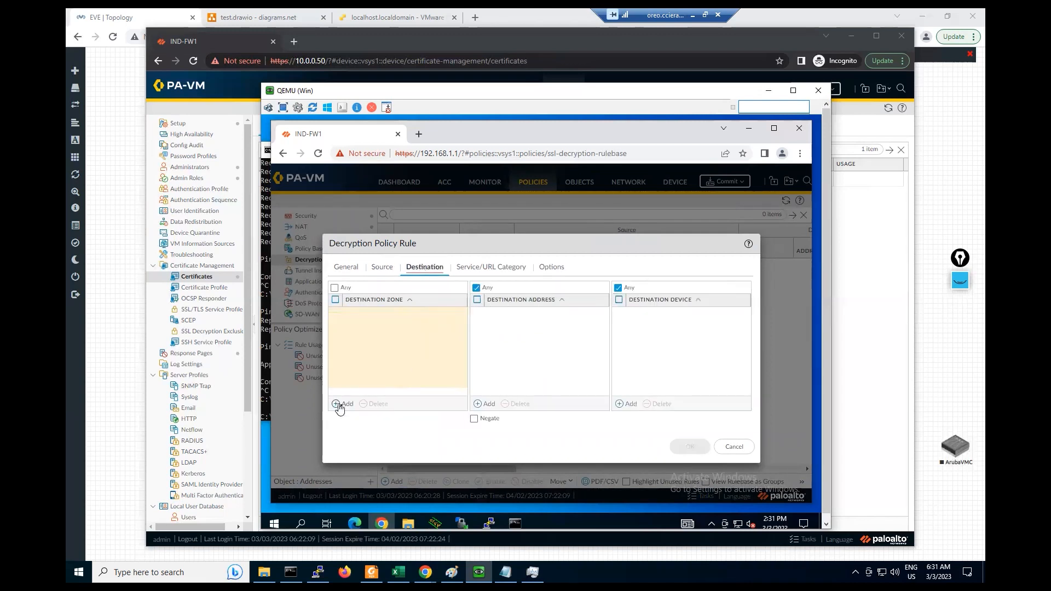
click(341, 405)
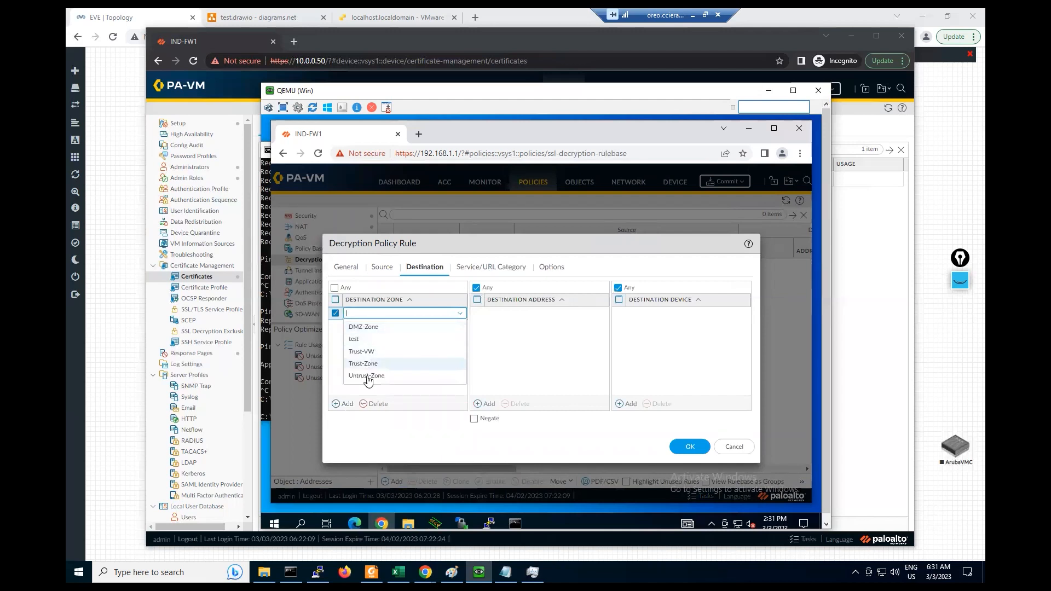
click(366, 379)
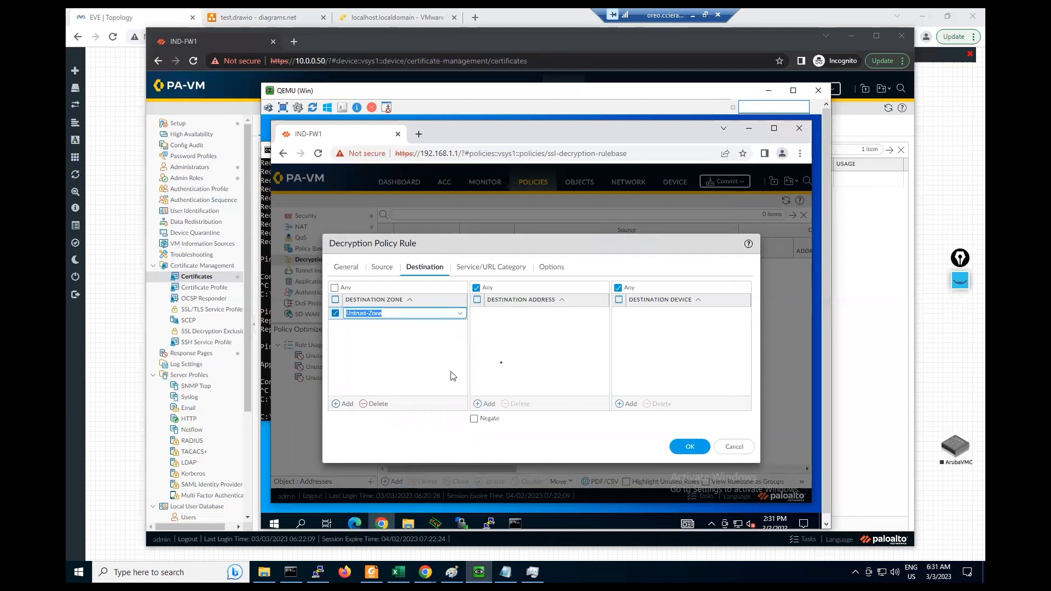
click(492, 268)
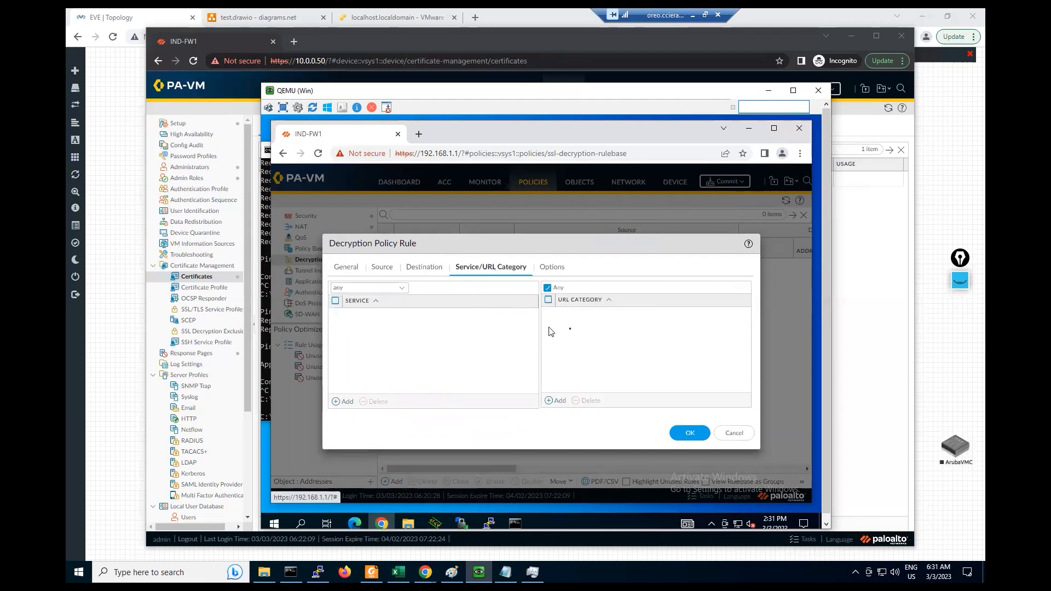
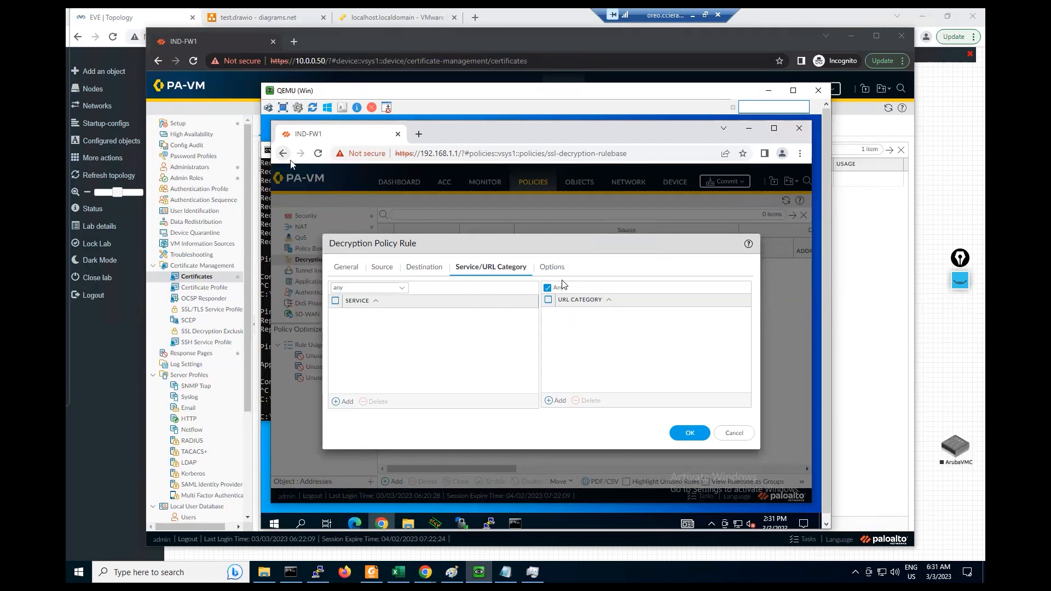
- Set TEST-DEC_Policy to Decrypt with type SSL Forward Proxy, save it, and bring up Commit
click(551, 268)
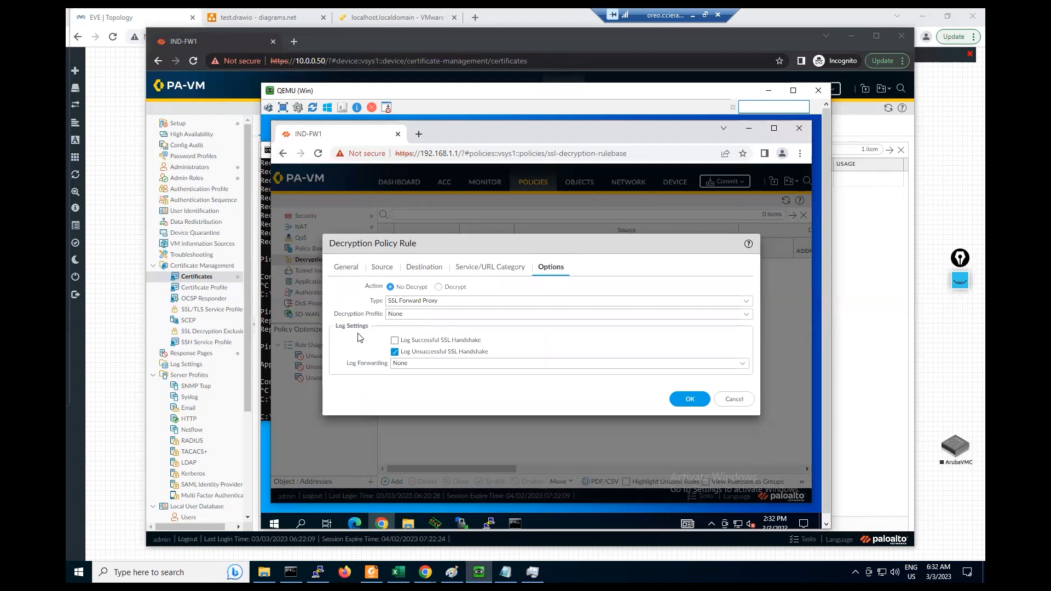
click(440, 287)
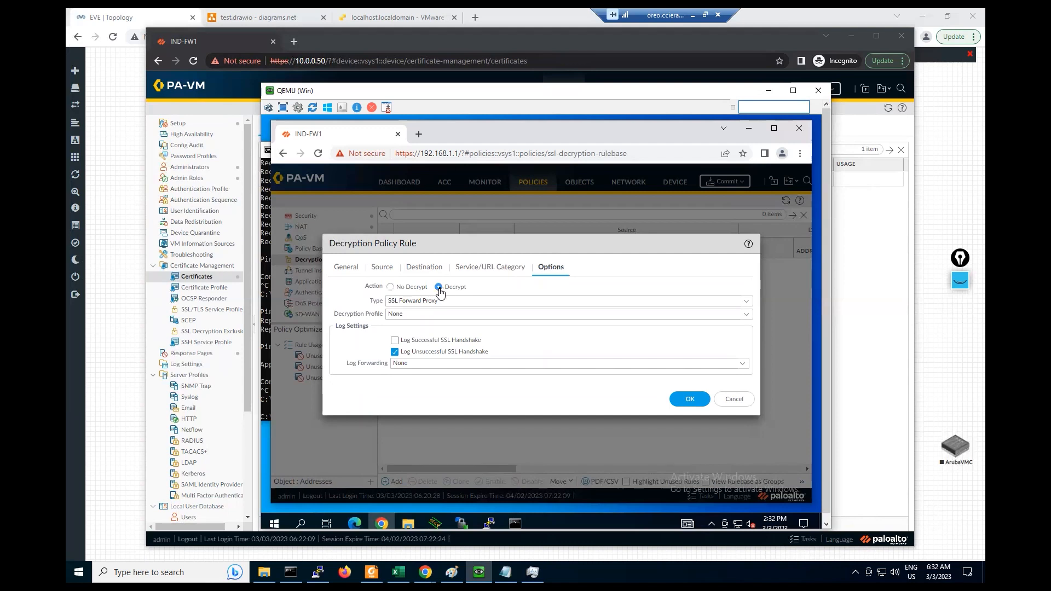
drag(388, 301, 441, 300)
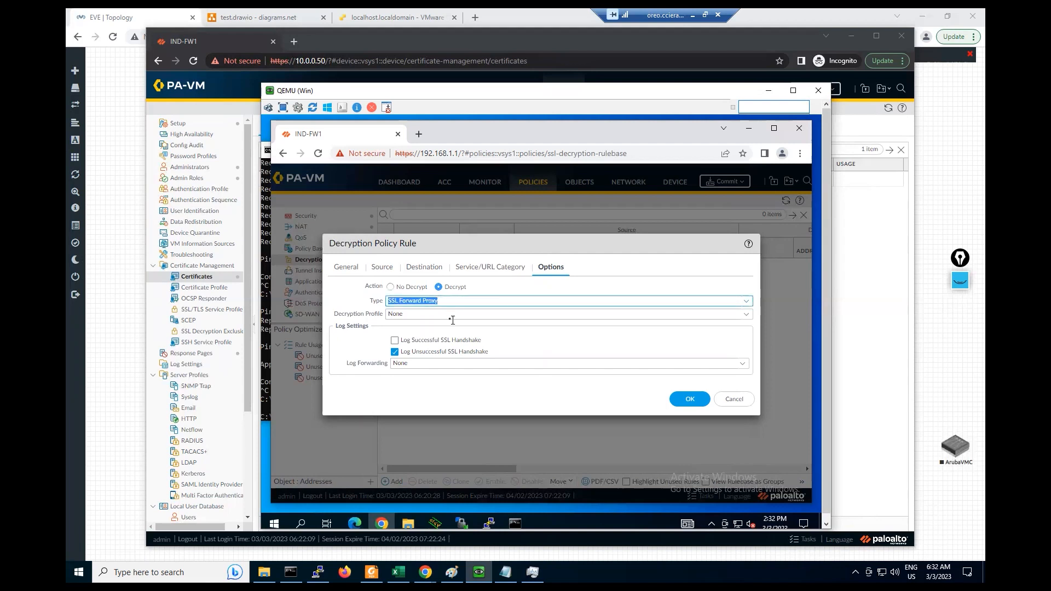
click(426, 311)
click(369, 333)
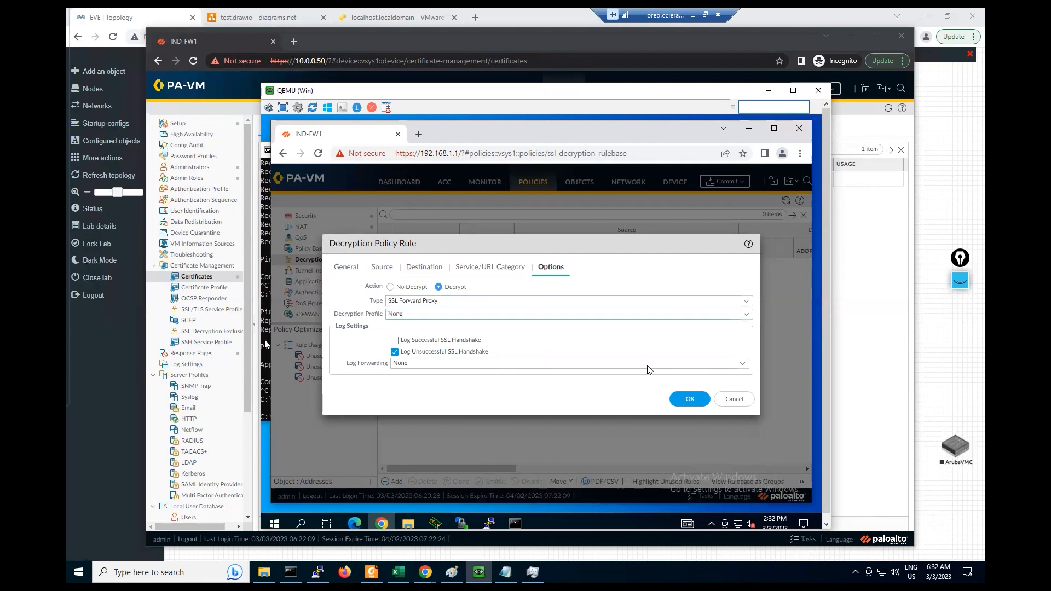
click(687, 400)
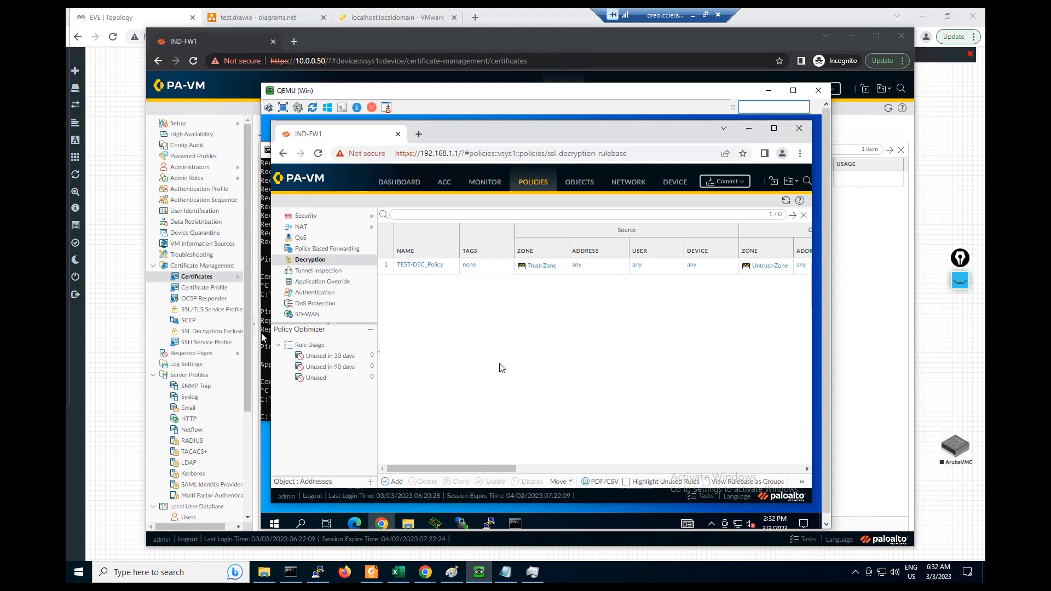
click(725, 182)
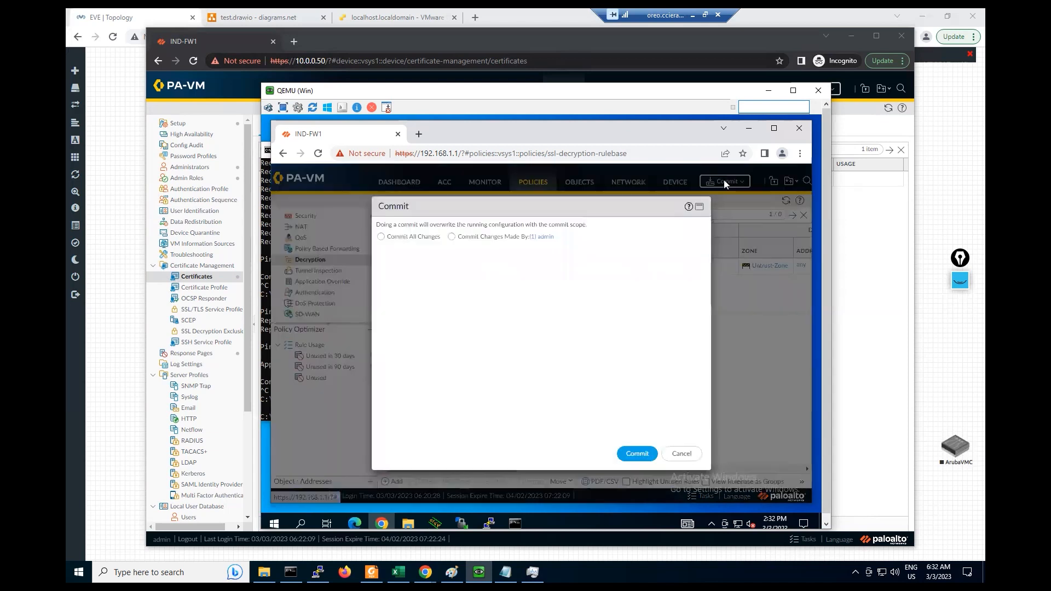
- Commit the decryption changes, dismiss the commit status, and open Device > Certificates
click(643, 457)
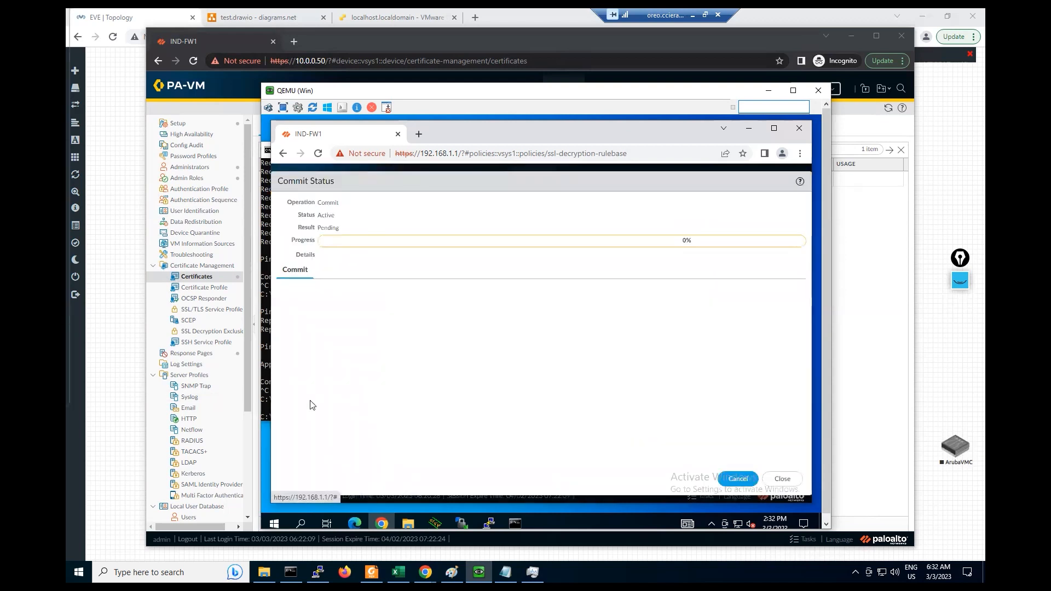
click(749, 130)
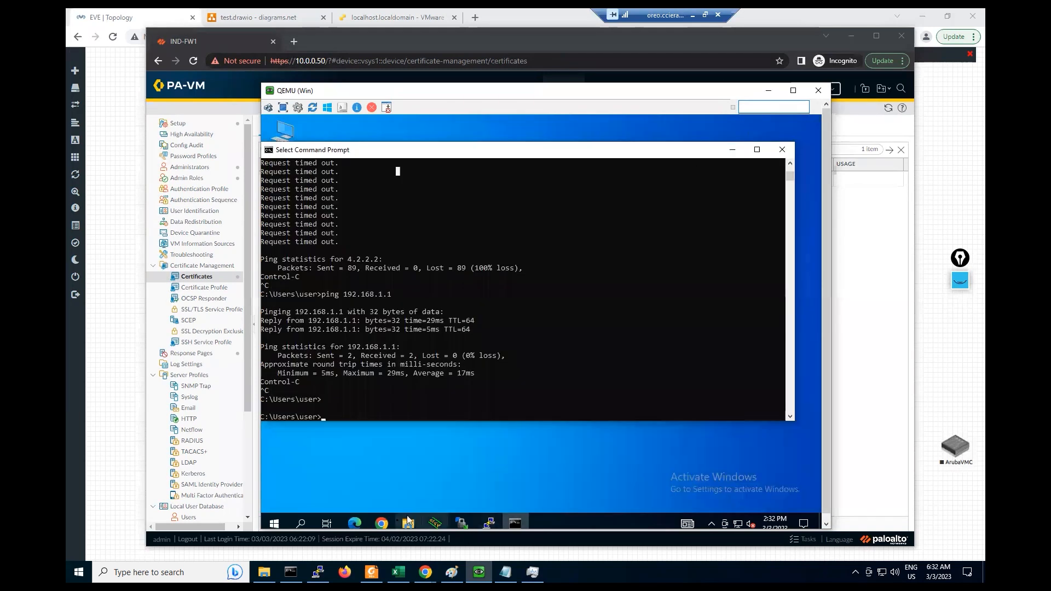
click(381, 523)
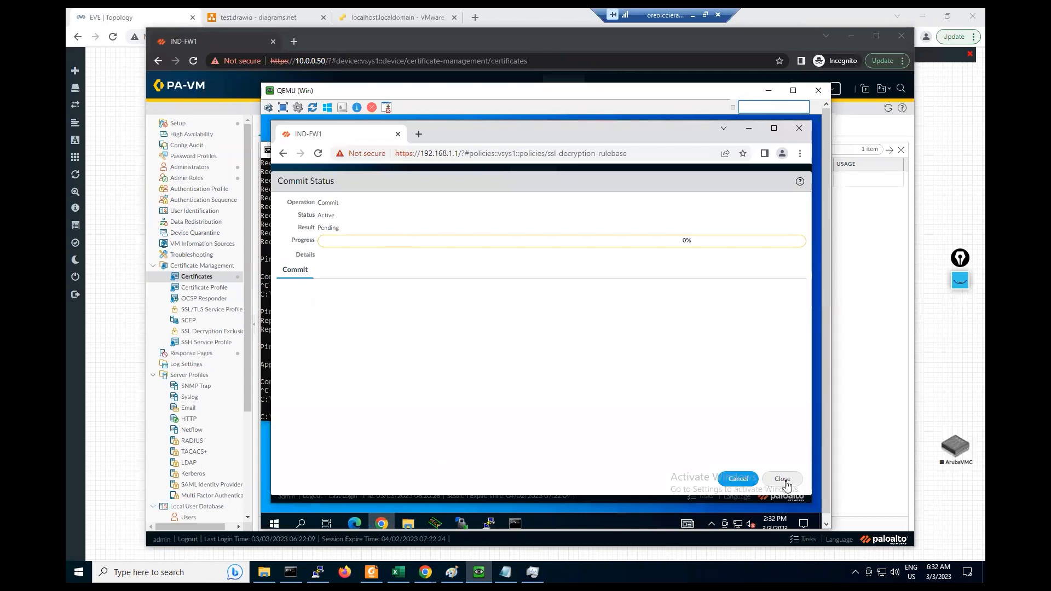
click(781, 480)
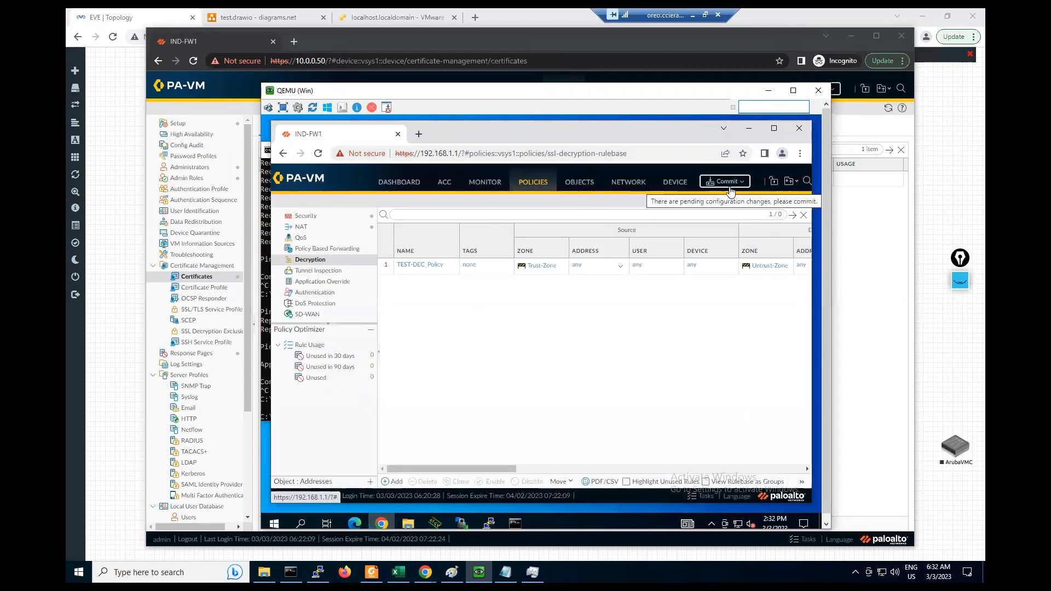
click(673, 184)
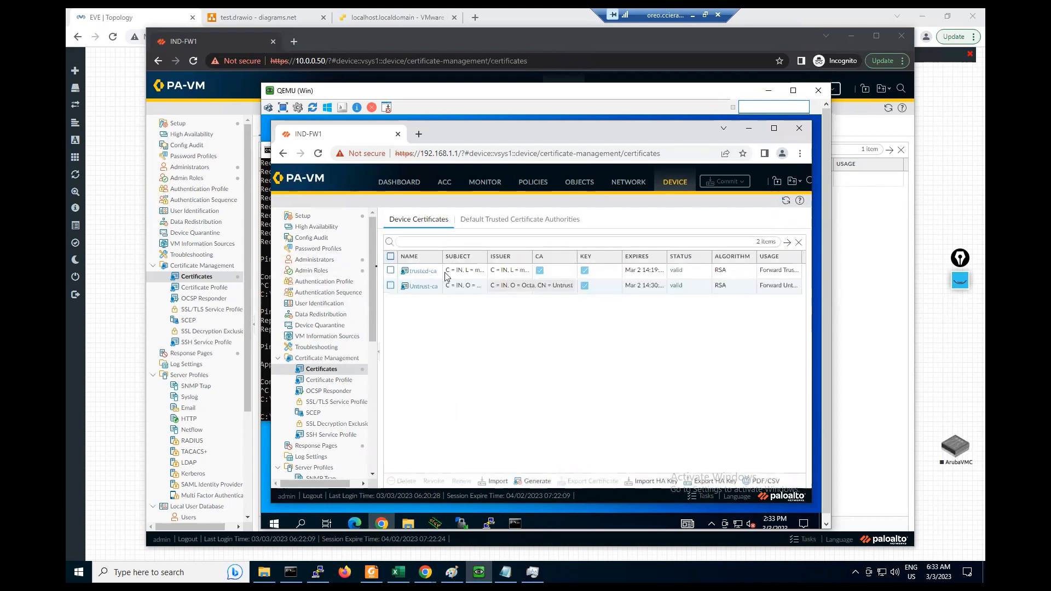
- Export trusted-ca as Base64 PEM, downloading cert_trusted-ca.crt to the client
click(391, 272)
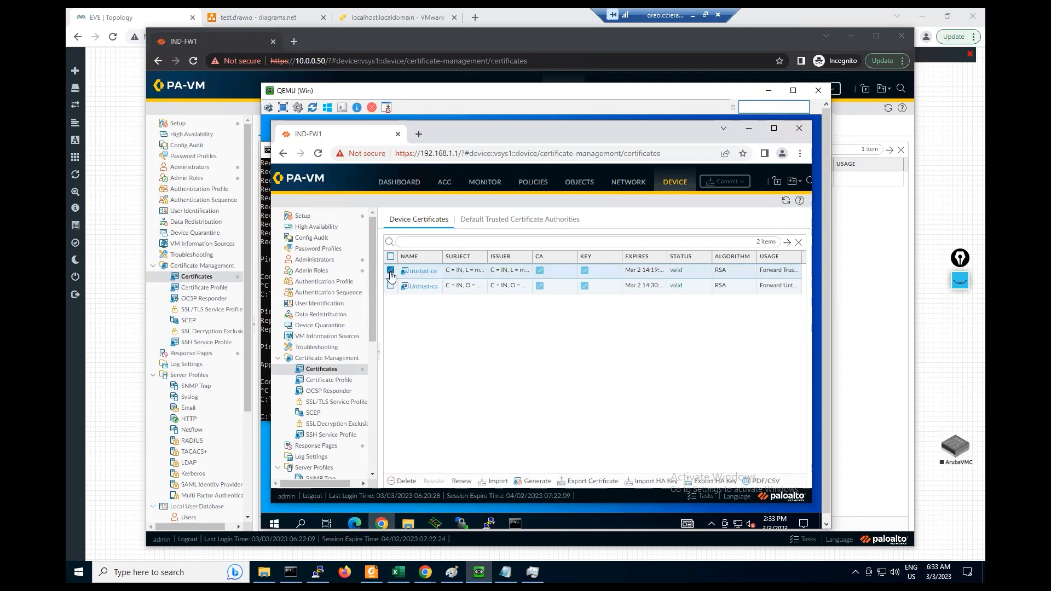
click(600, 482)
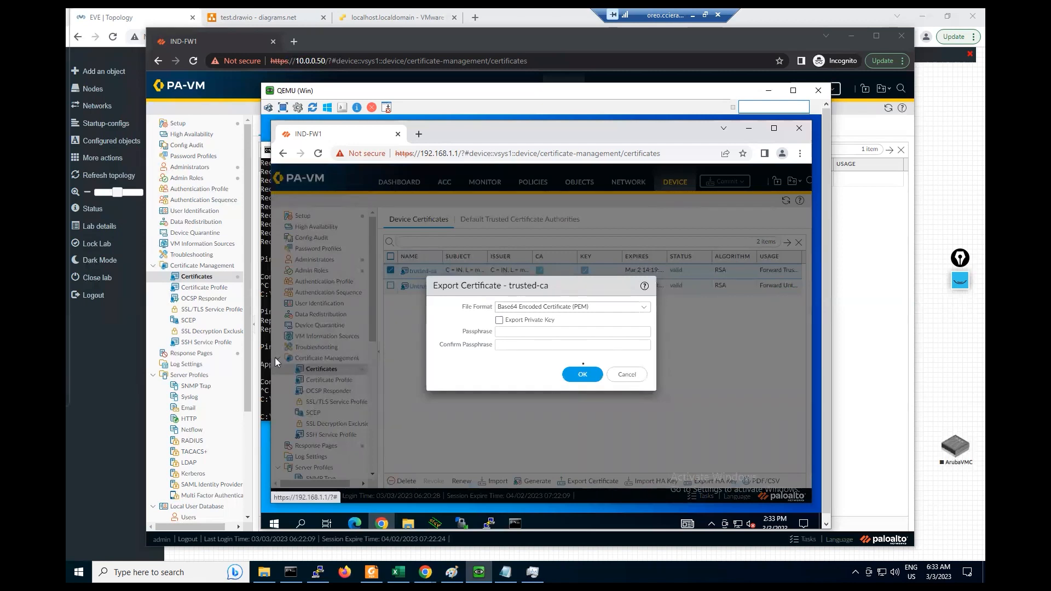
click(581, 377)
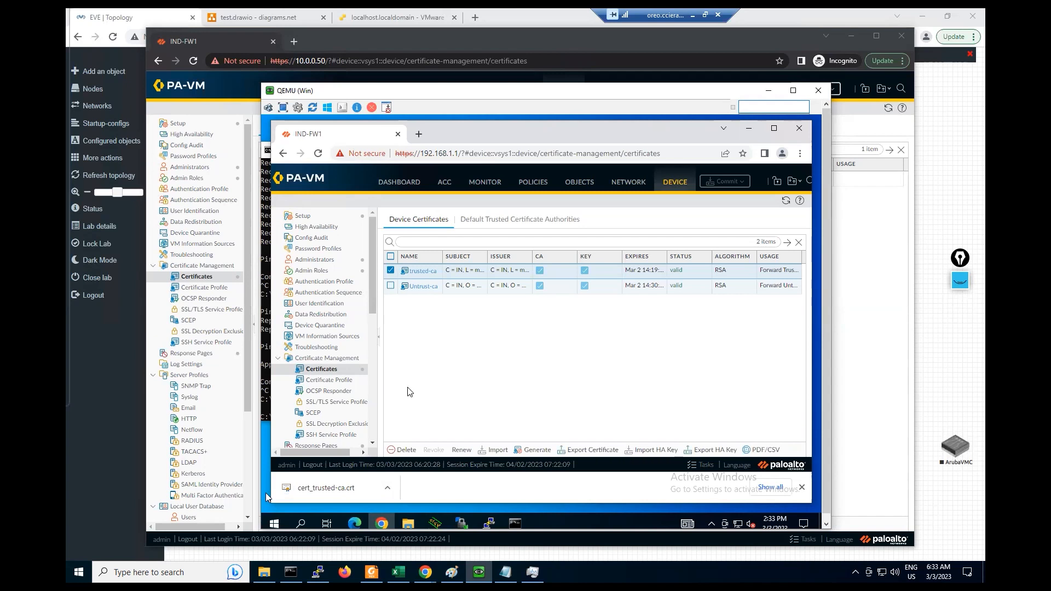
click(301, 524)
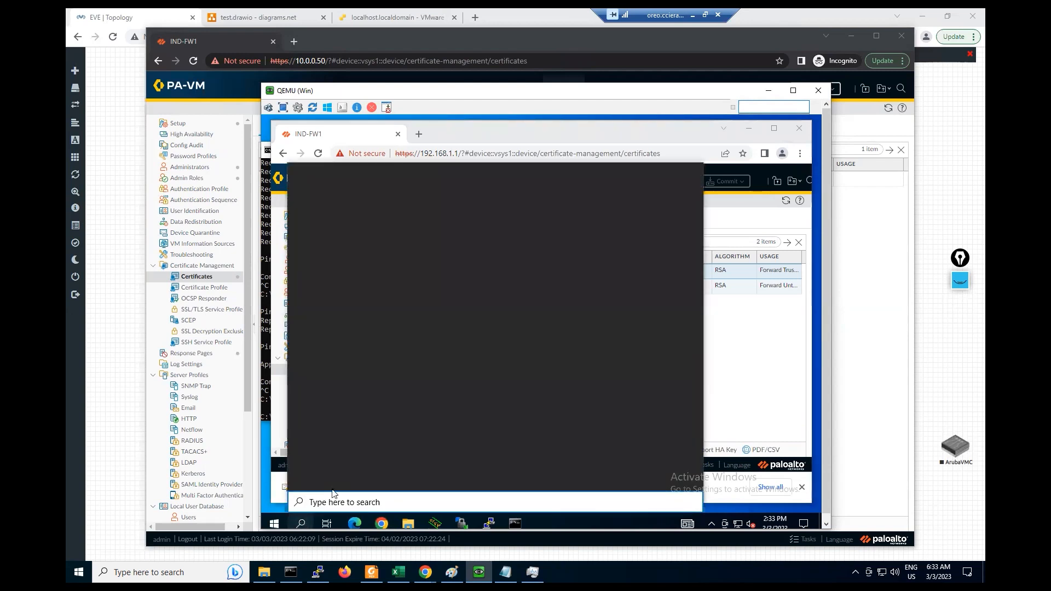
- Open certlm through a 'cert' search and start an import into Trusted Root Certification Authorities
text(cert)
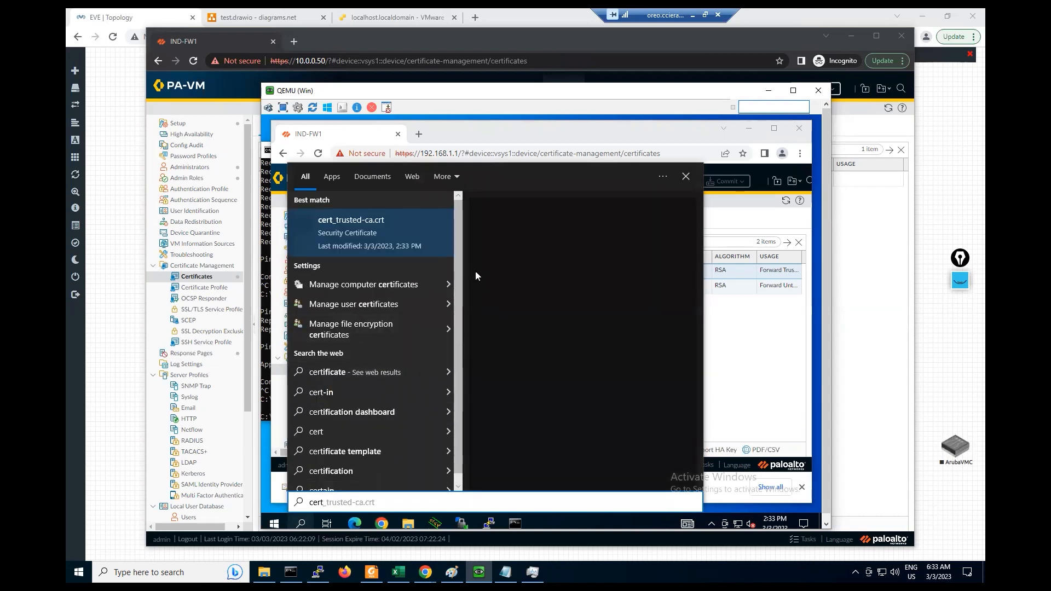
click(337, 284)
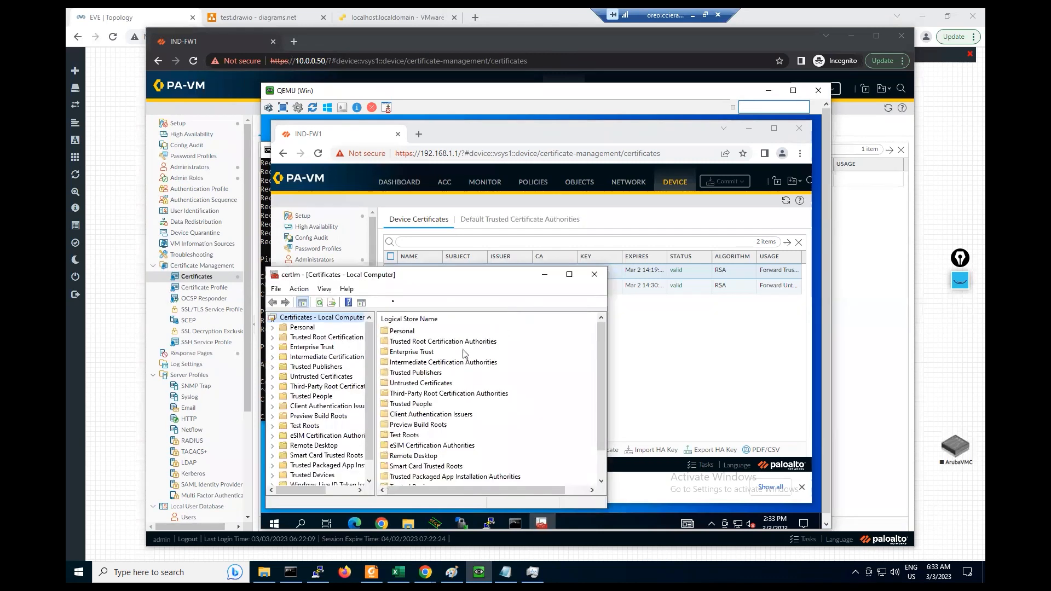
drag(407, 283, 492, 212)
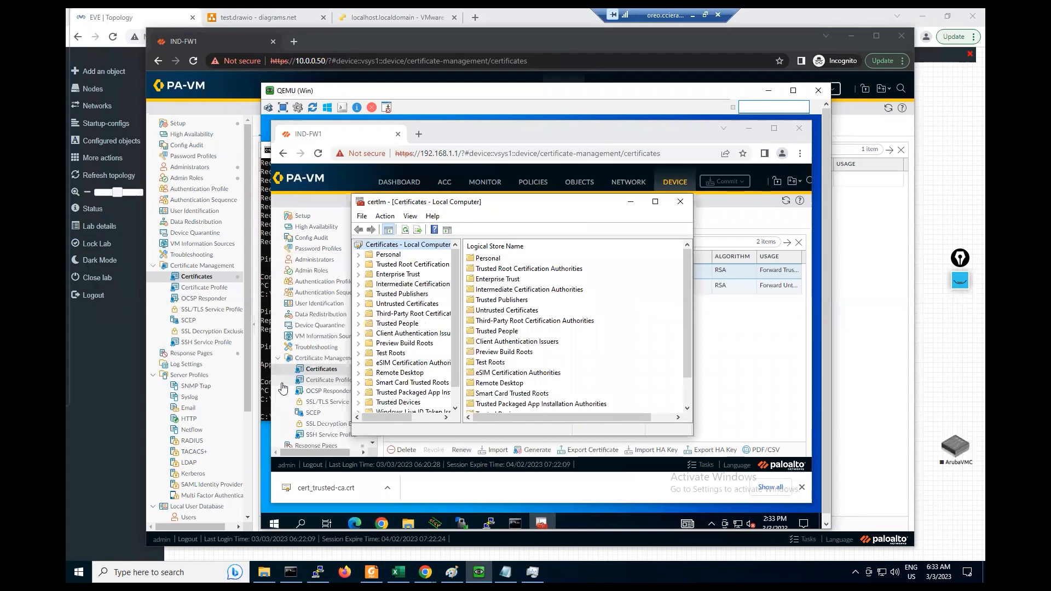
click(367, 267)
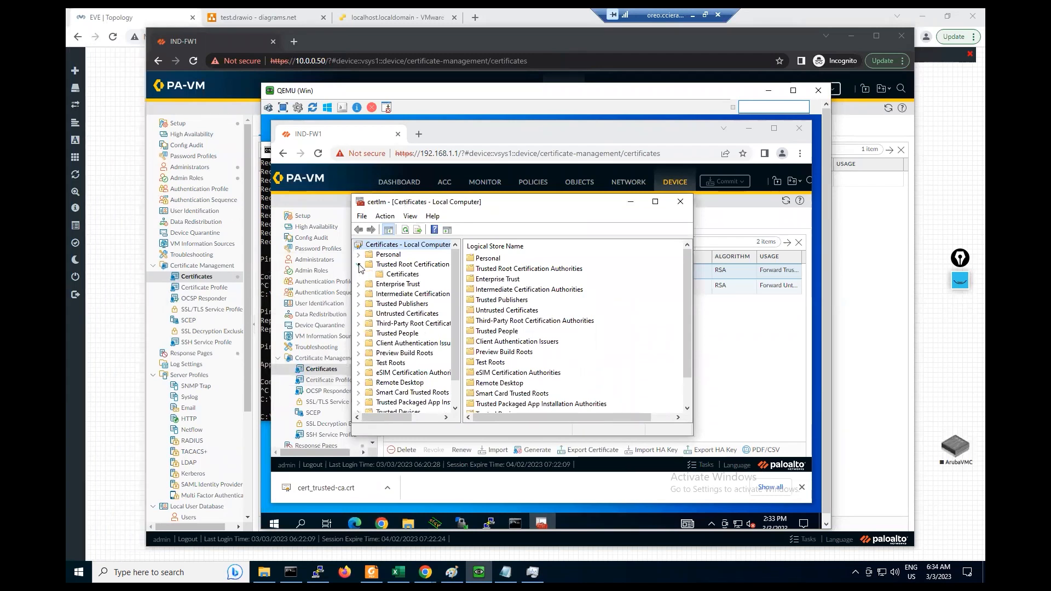
click(404, 275)
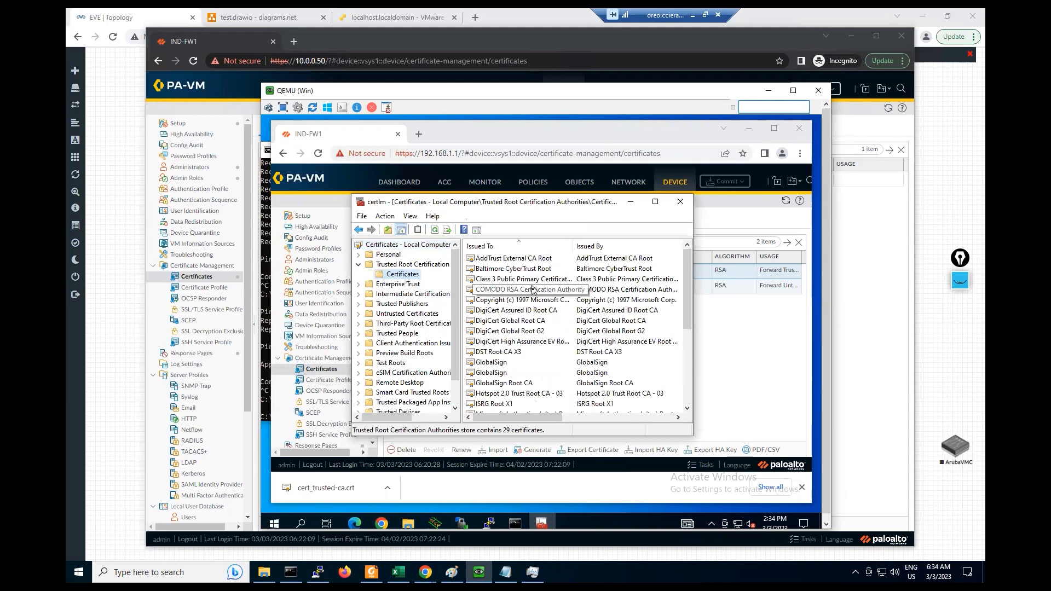
scroll(532, 289, down, 5)
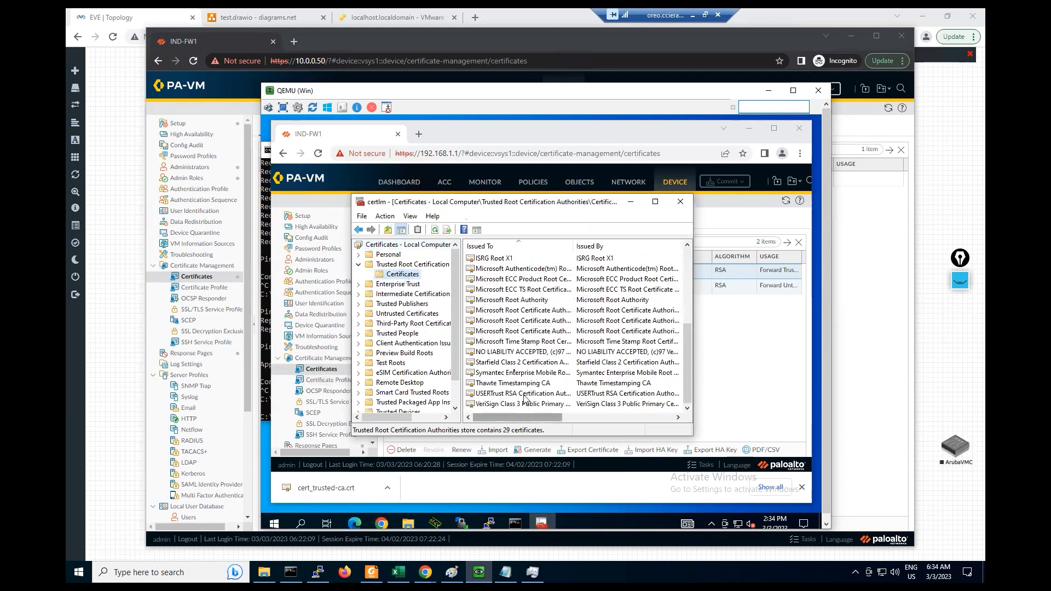
scroll(524, 398, up, 5)
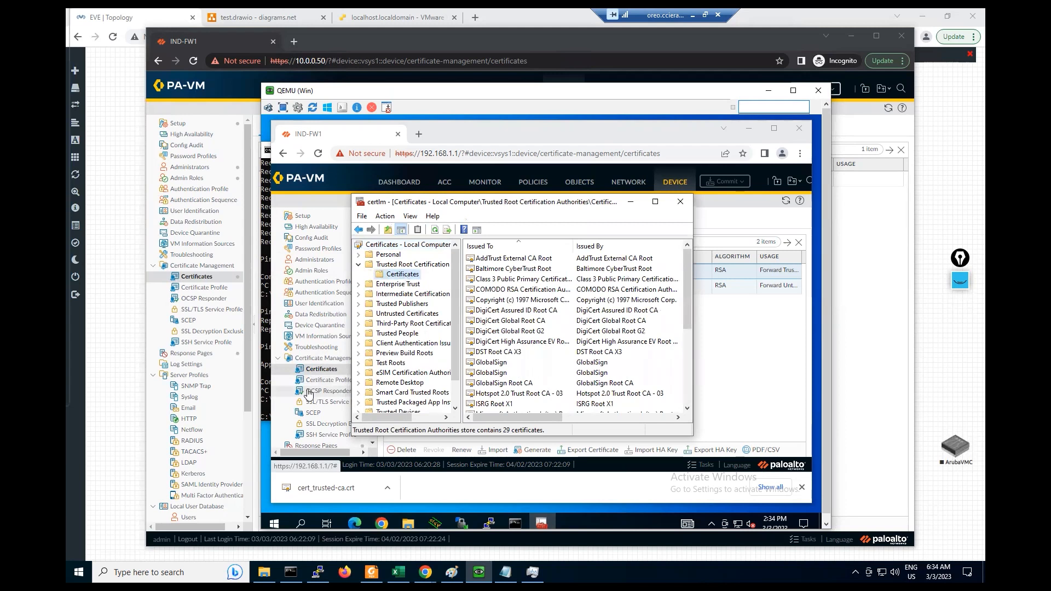
click(385, 217)
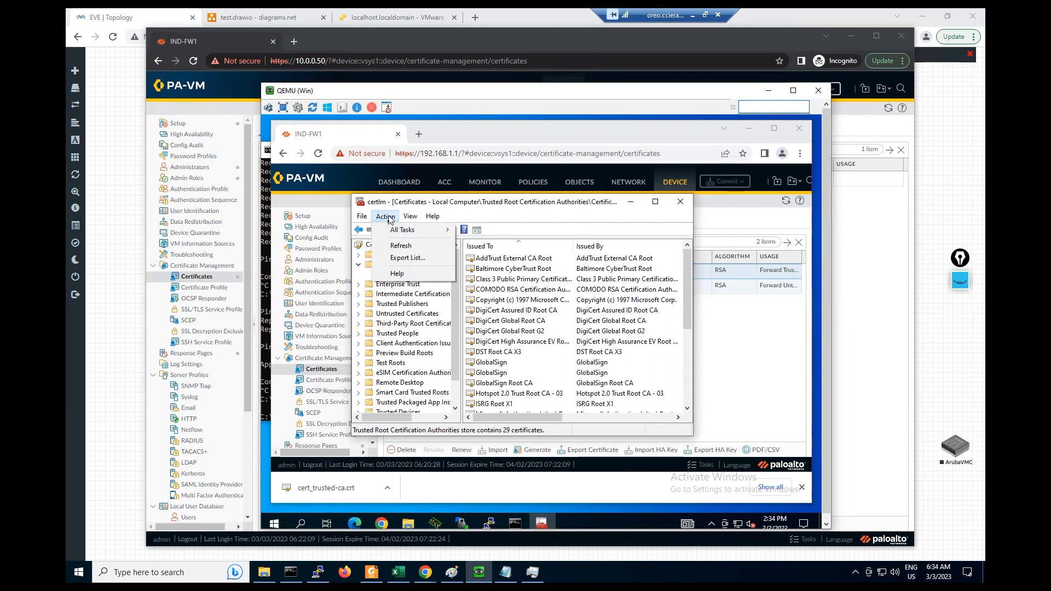
mouse_move(393, 230)
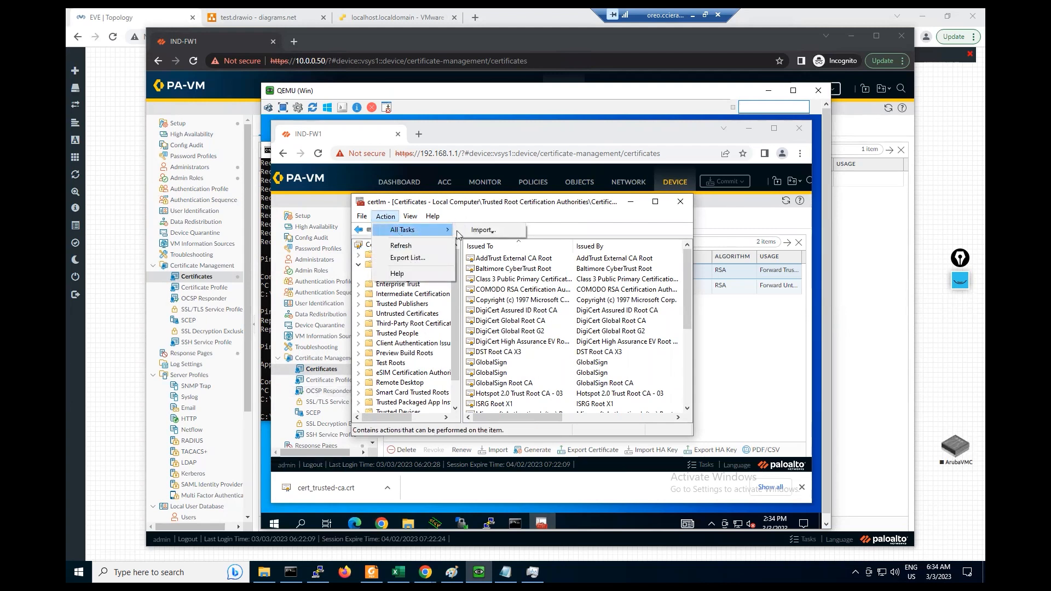
click(482, 231)
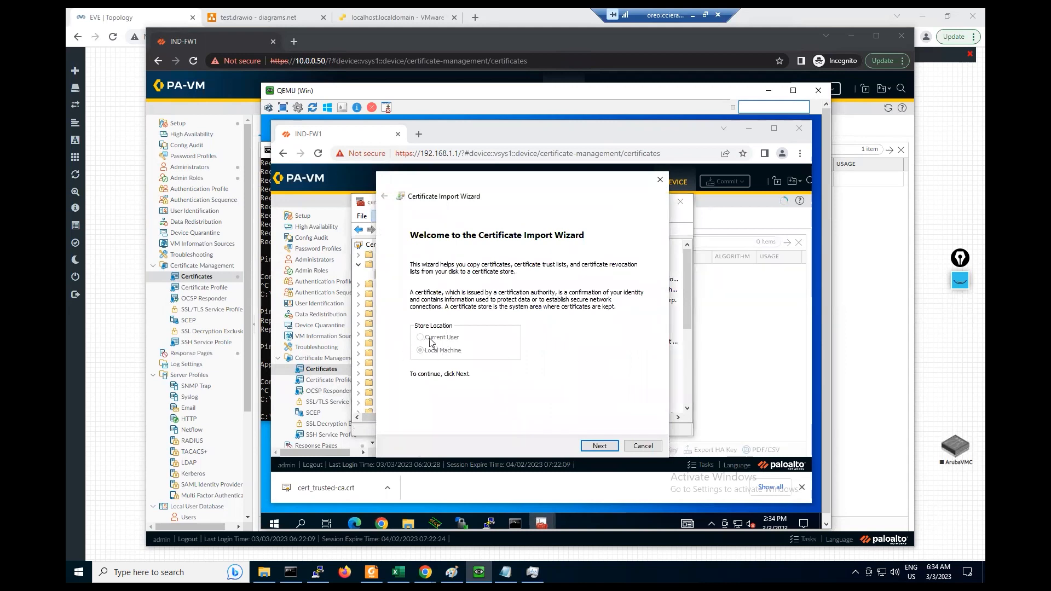
- Import Downloads\cert_trusted-ca.crt into Trusted Root, confirm the 192.168.1.1 certificate, and close certlm
click(600, 447)
click(616, 284)
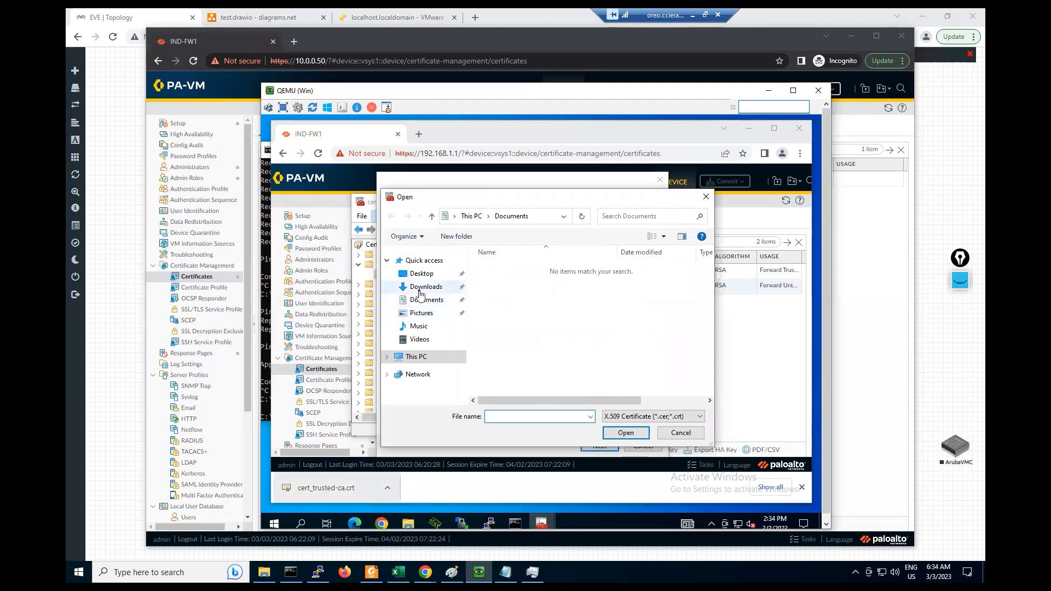
click(421, 289)
click(502, 284)
click(632, 435)
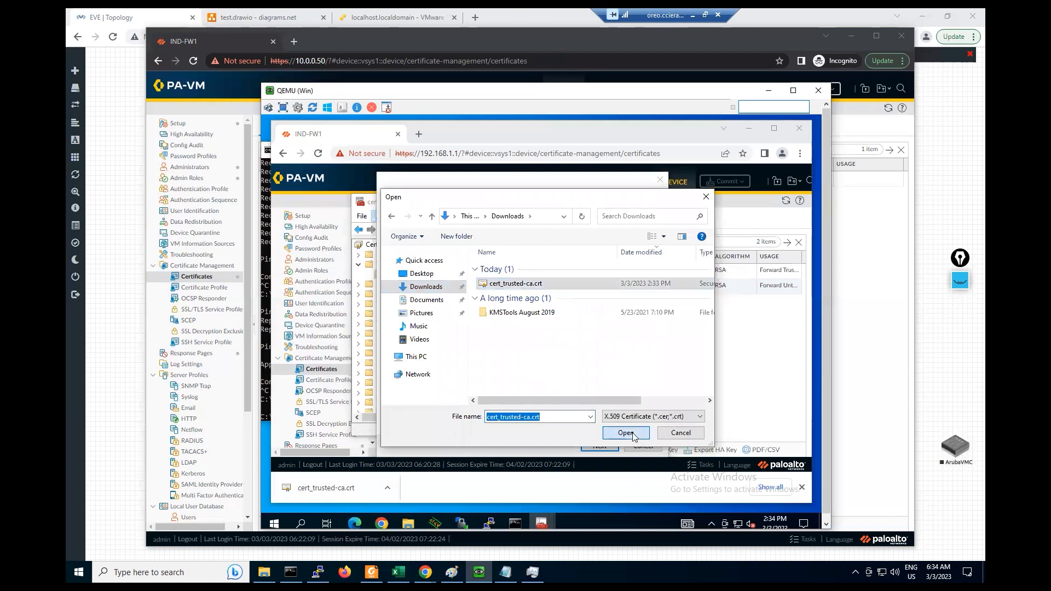
click(600, 447)
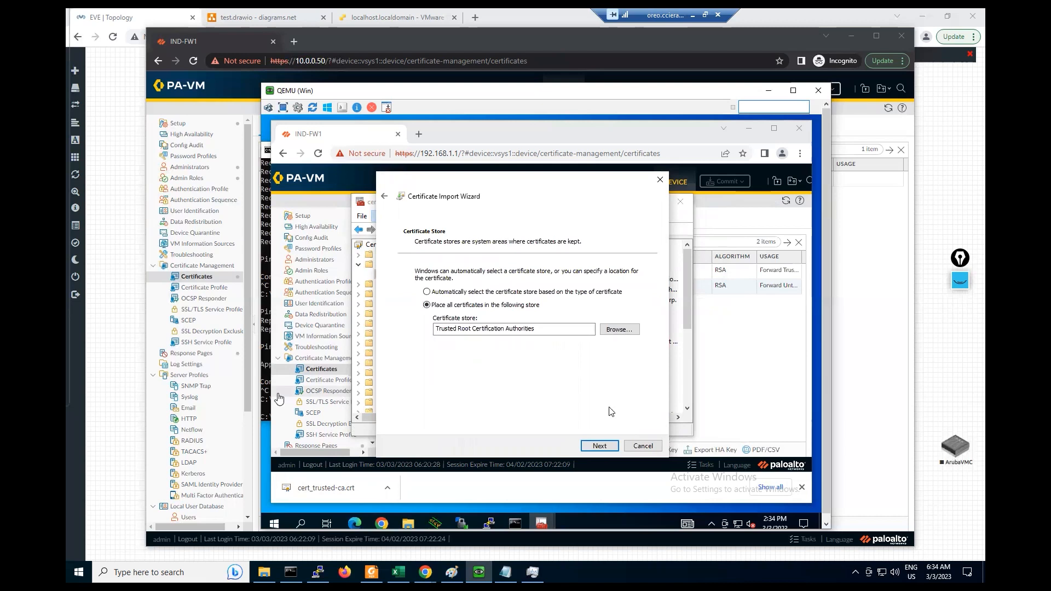
click(596, 447)
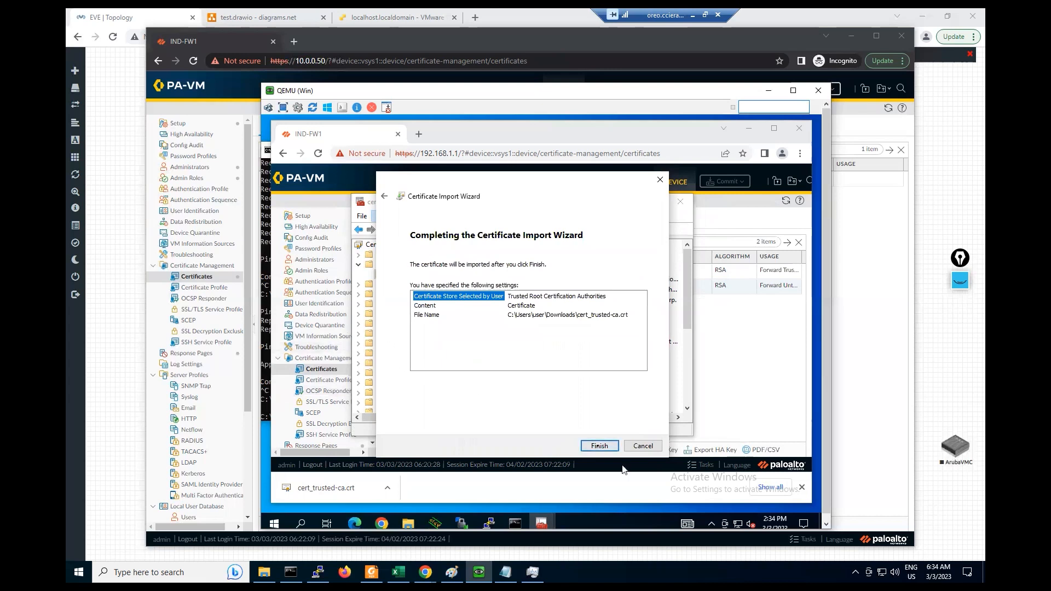
click(598, 446)
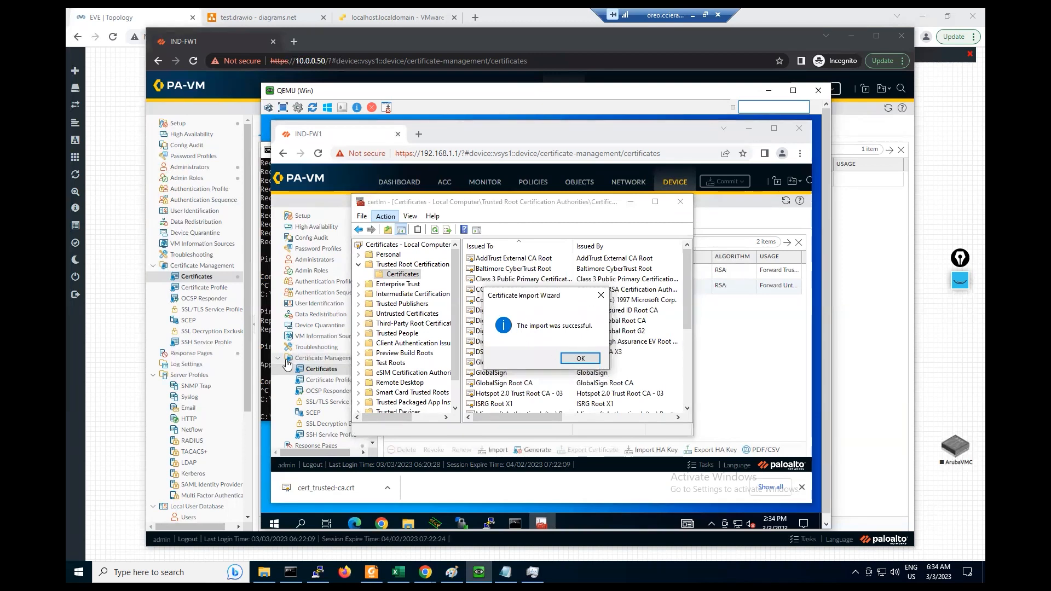
click(585, 359)
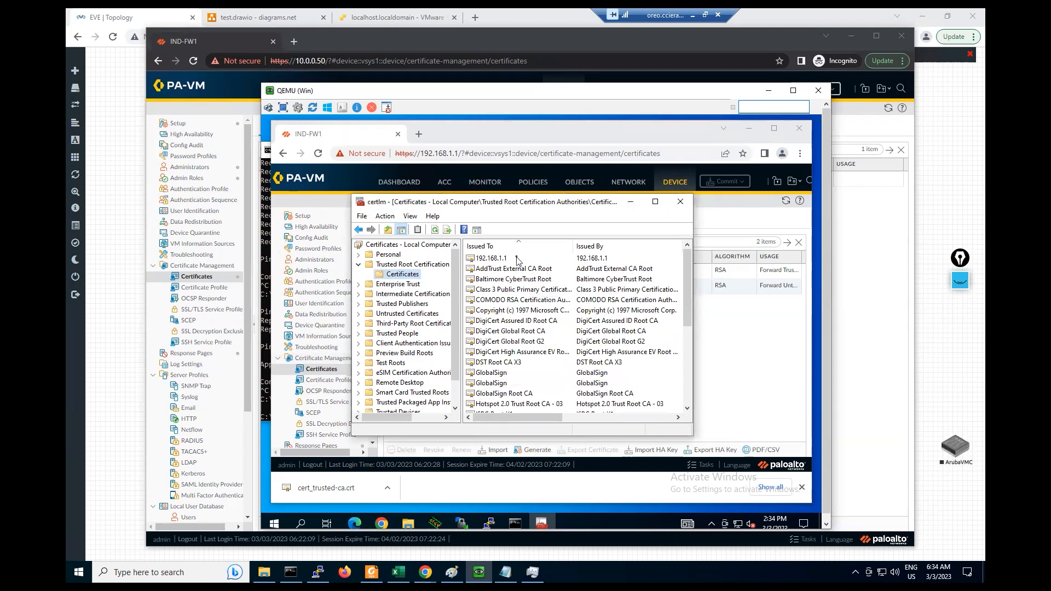
click(517, 259)
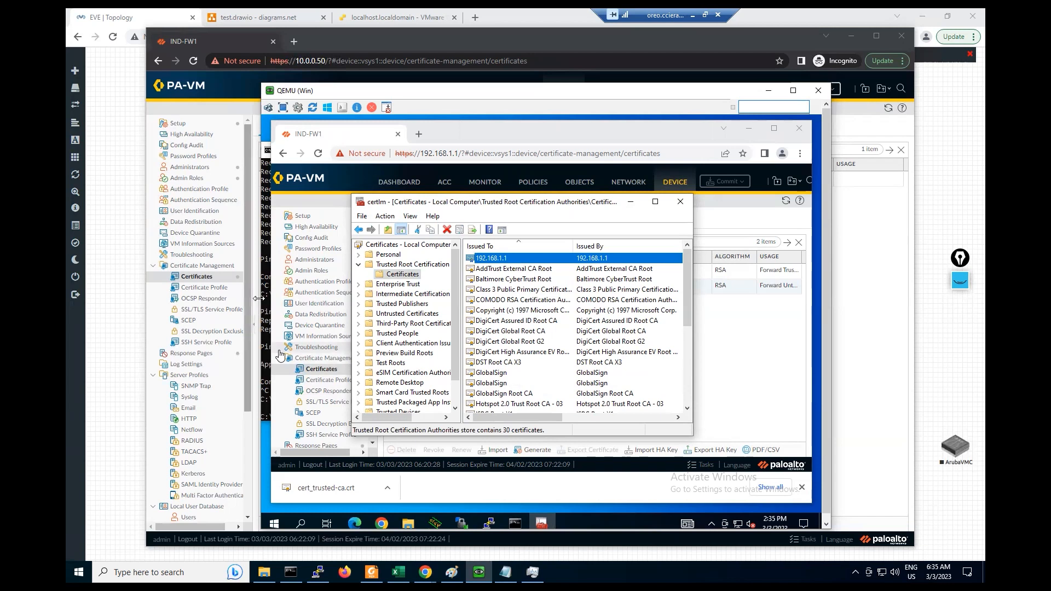
click(681, 202)
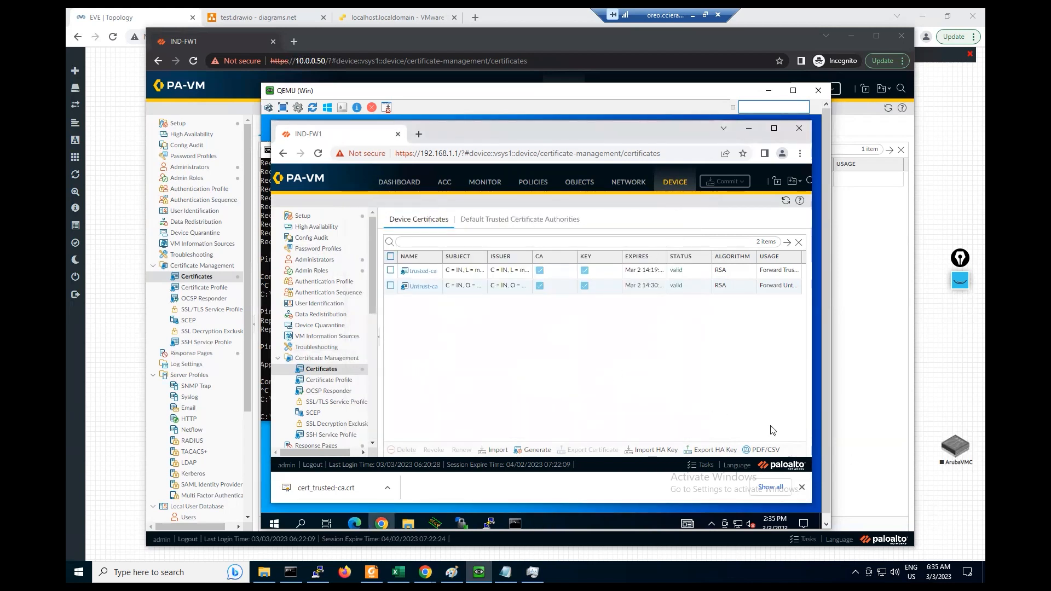
- Refresh Device Certificates, confirm the Commit task completed, and open a new Incognito window
click(784, 201)
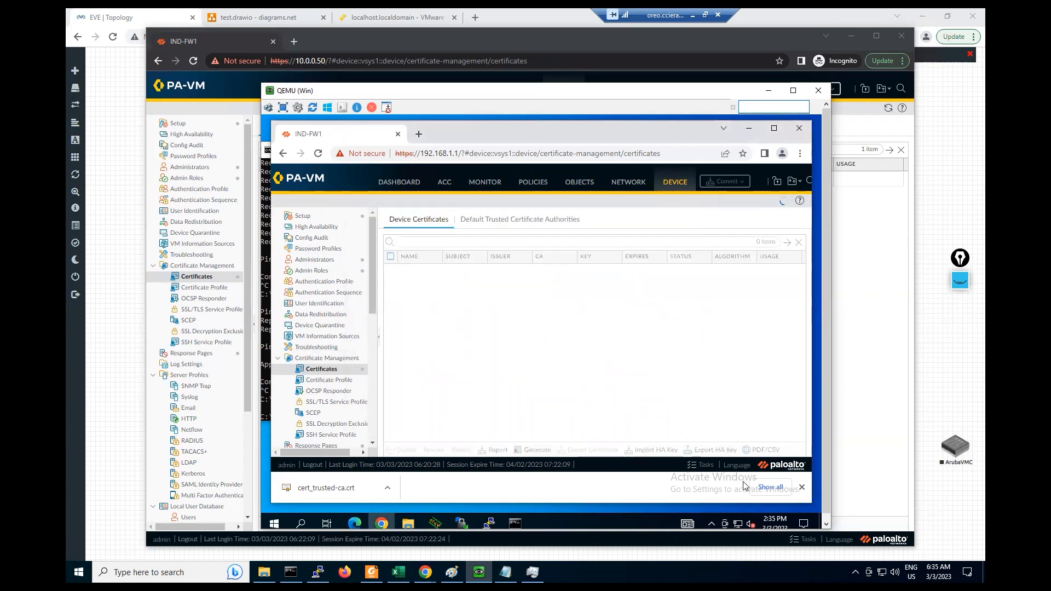
click(702, 466)
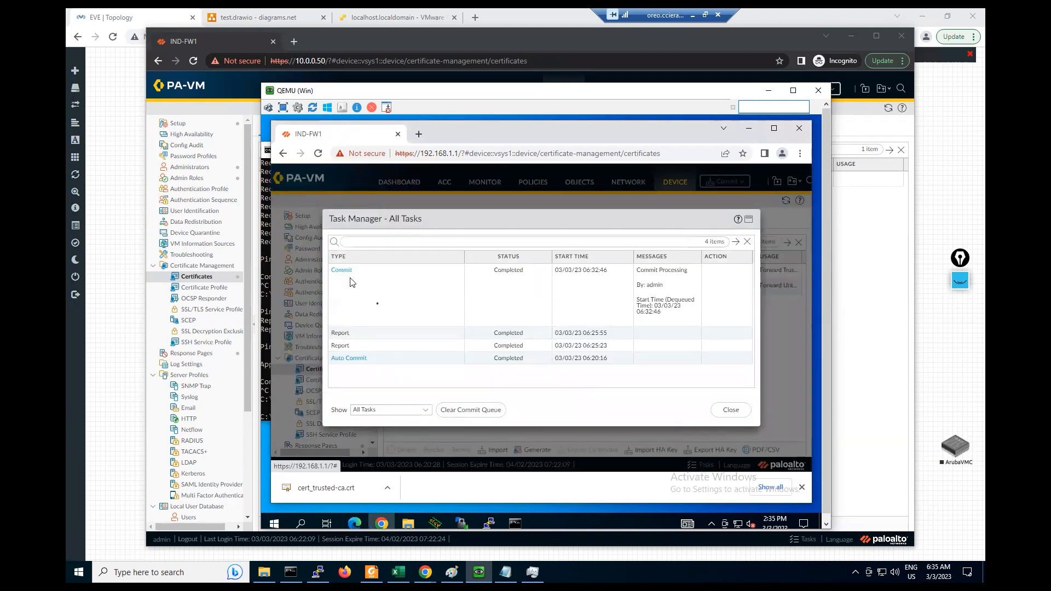
click(731, 411)
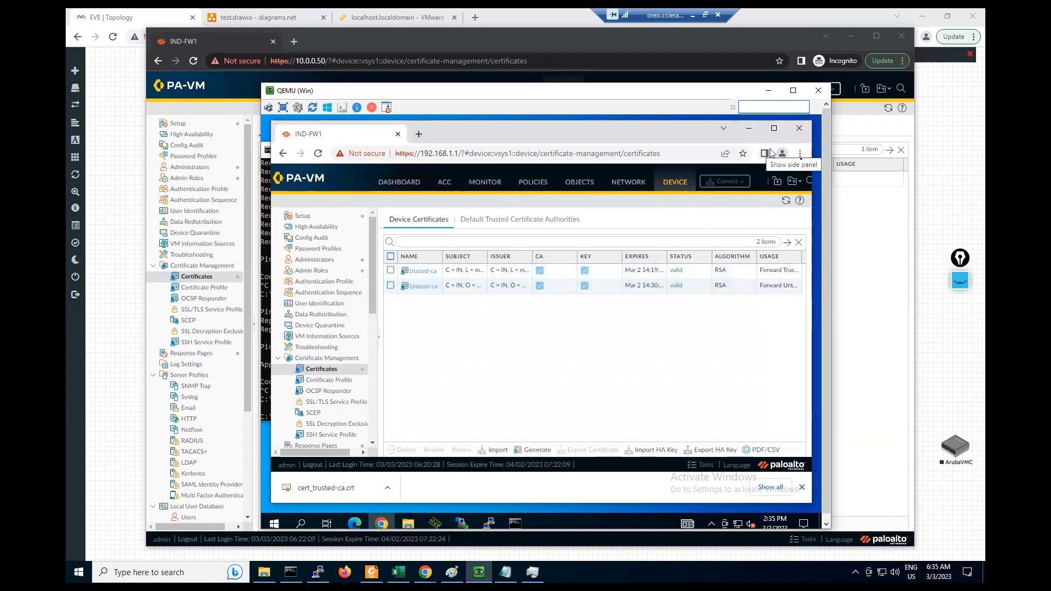
click(800, 155)
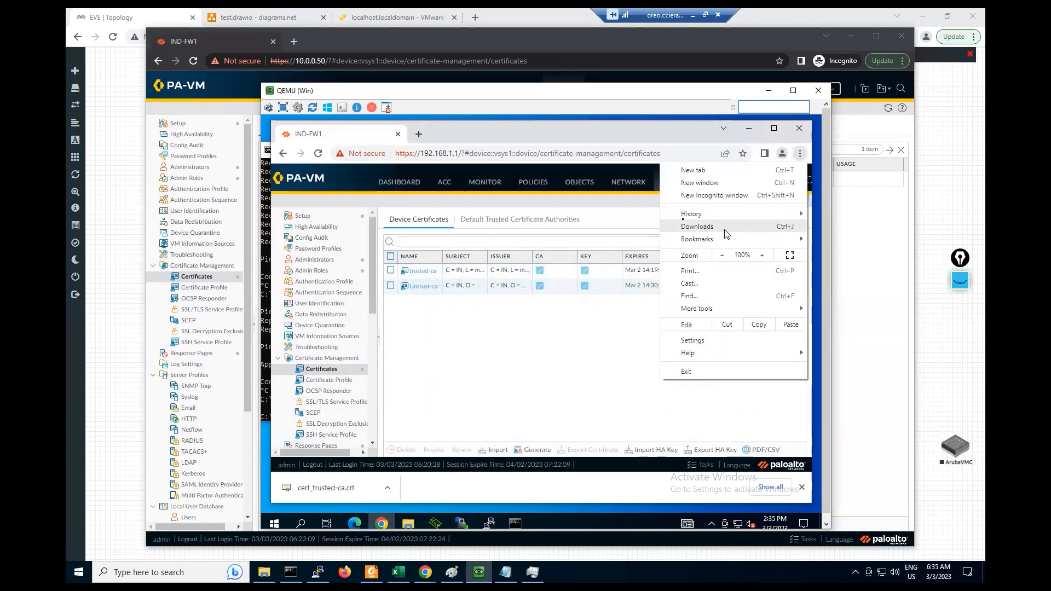
click(694, 197)
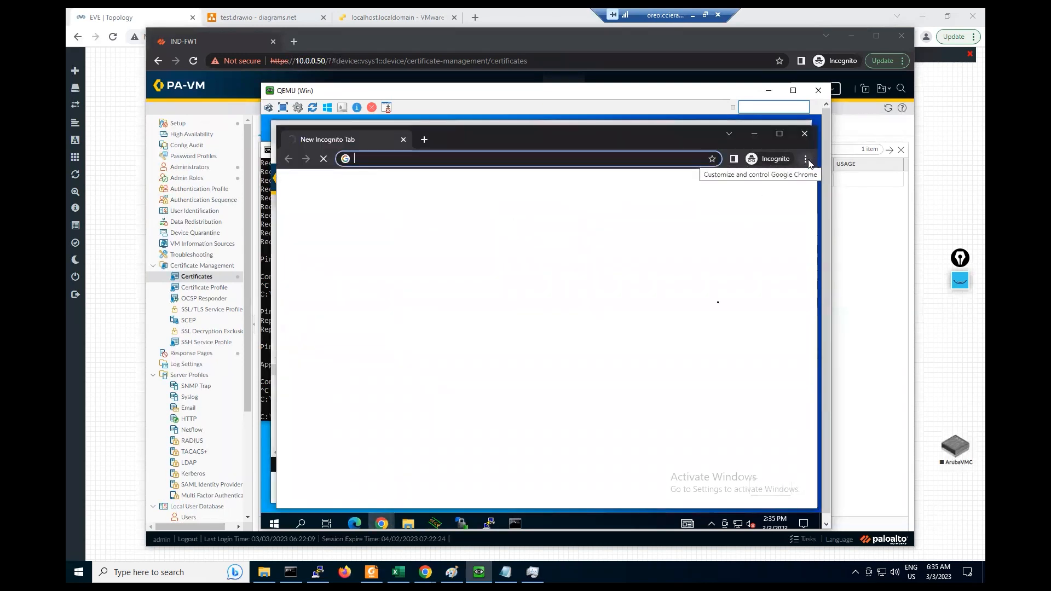
- Search Chrome settings for 'cert' and open the Security page
click(805, 159)
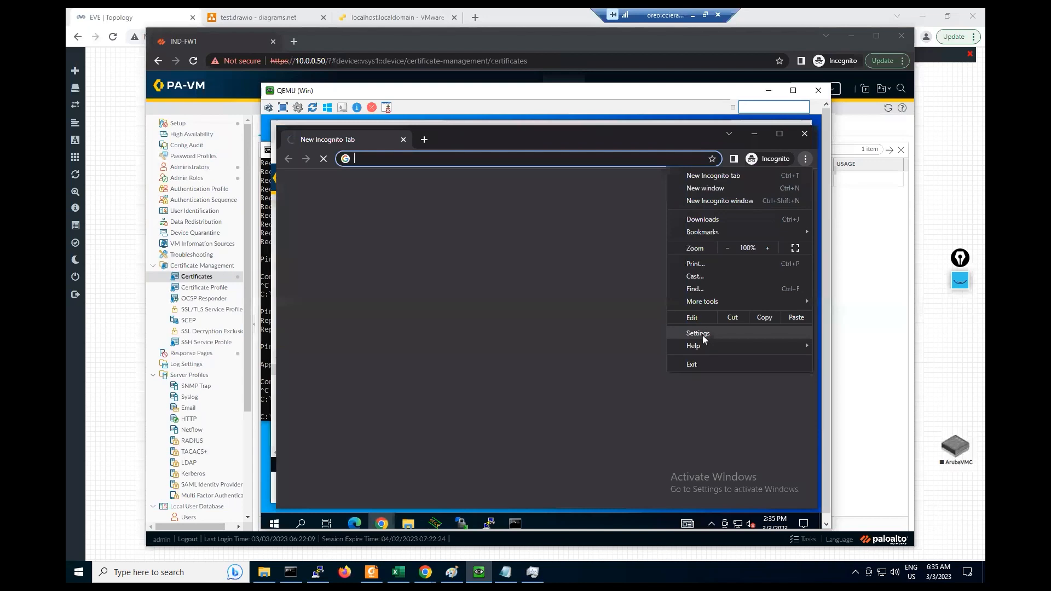
click(694, 364)
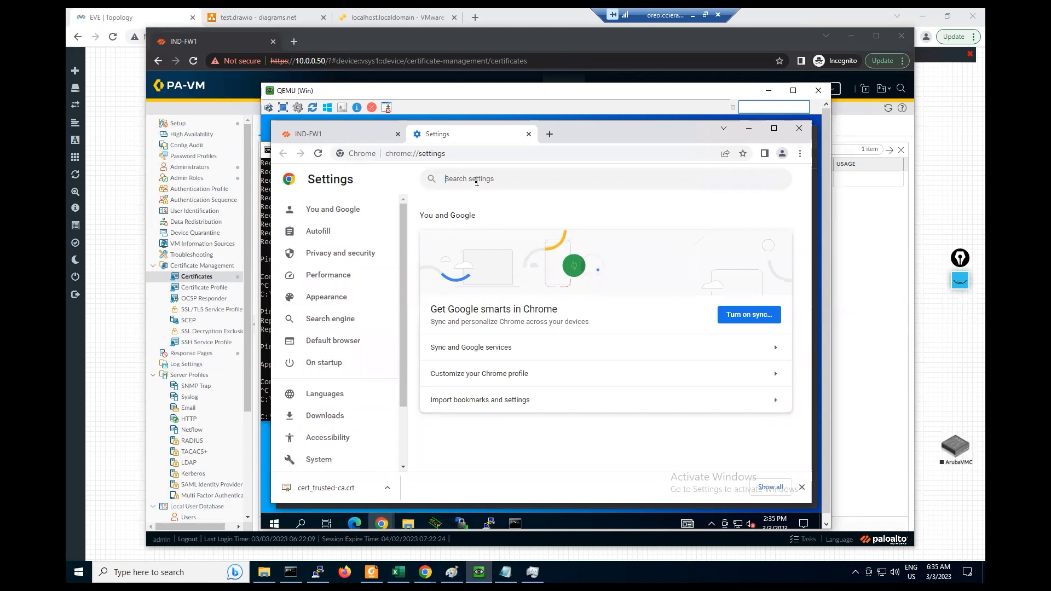
text(cert)
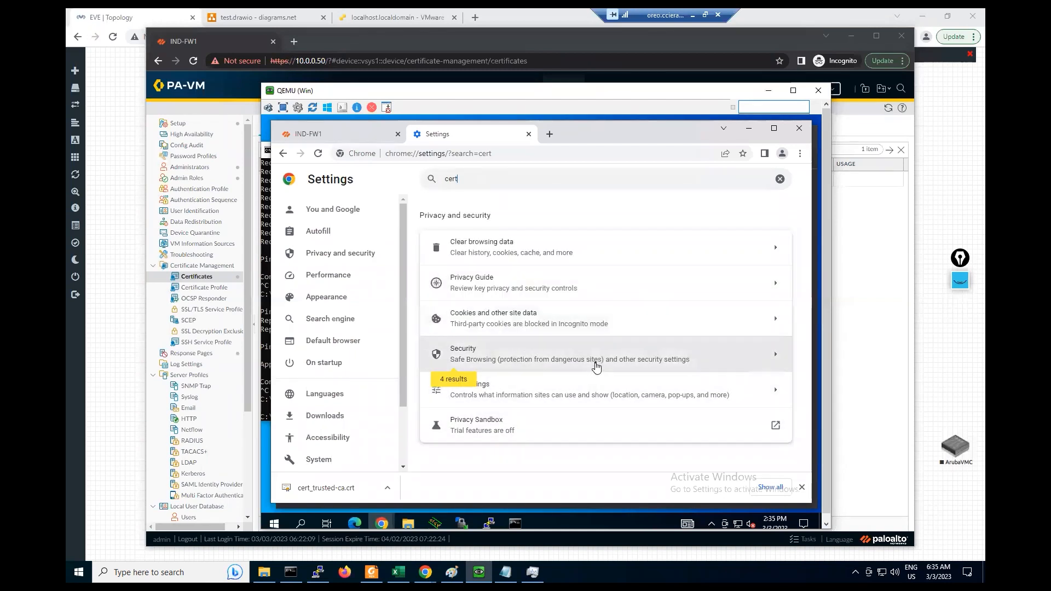
click(597, 368)
scroll(599, 366, down, 10)
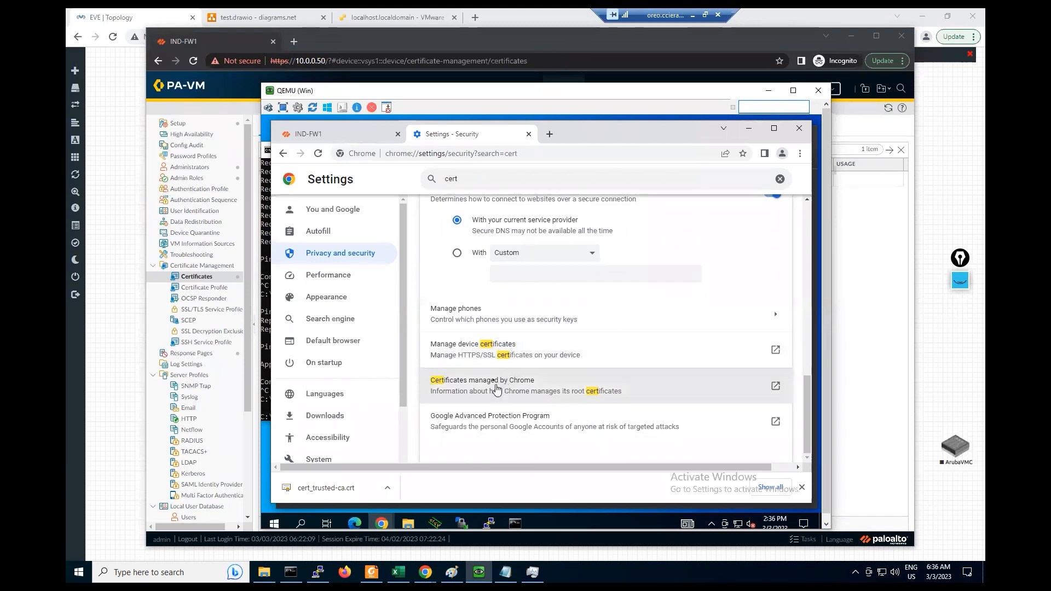
click(495, 383)
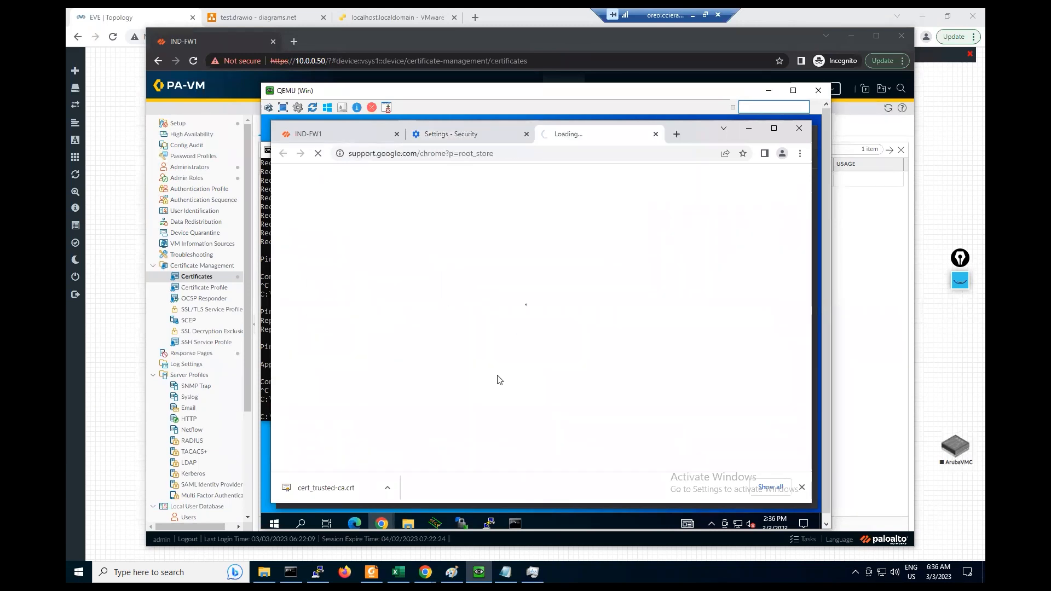
click(450, 136)
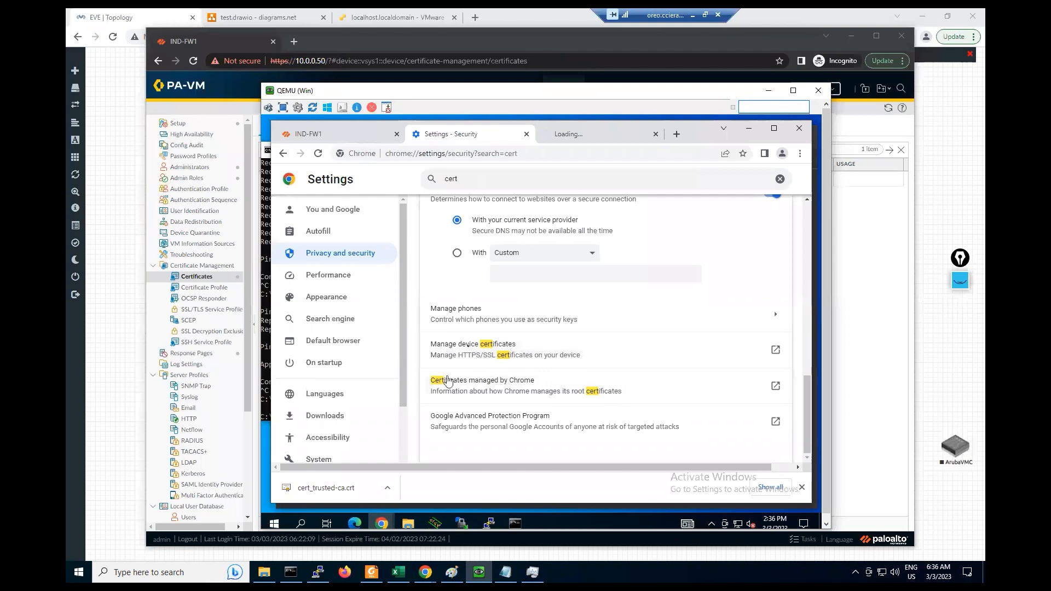
- Confirm 192.168.1.1 is listed under Trusted Root Certification Authorities in Manage device certificates
click(466, 348)
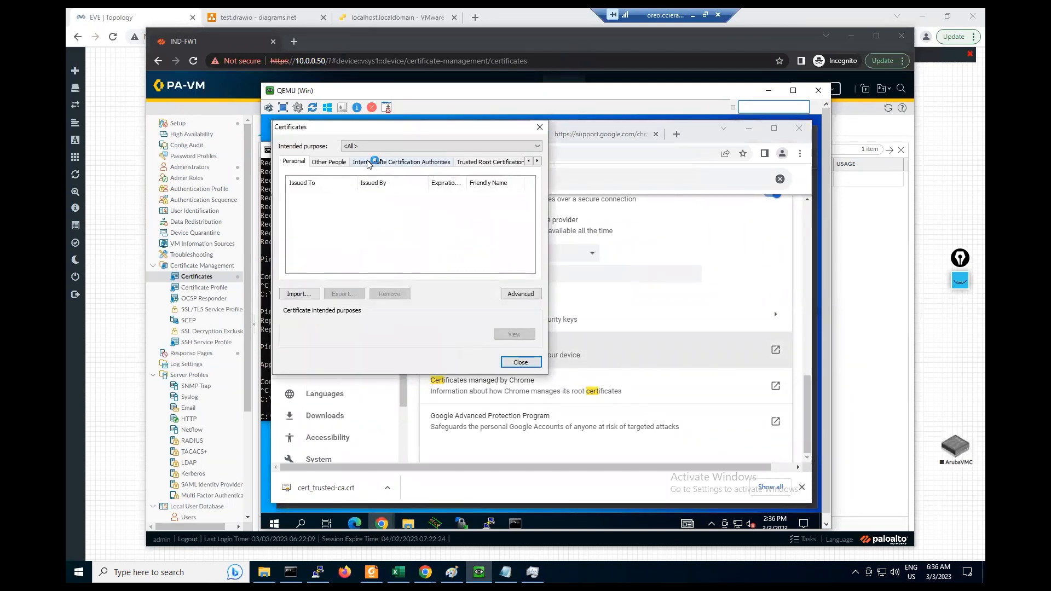
click(468, 164)
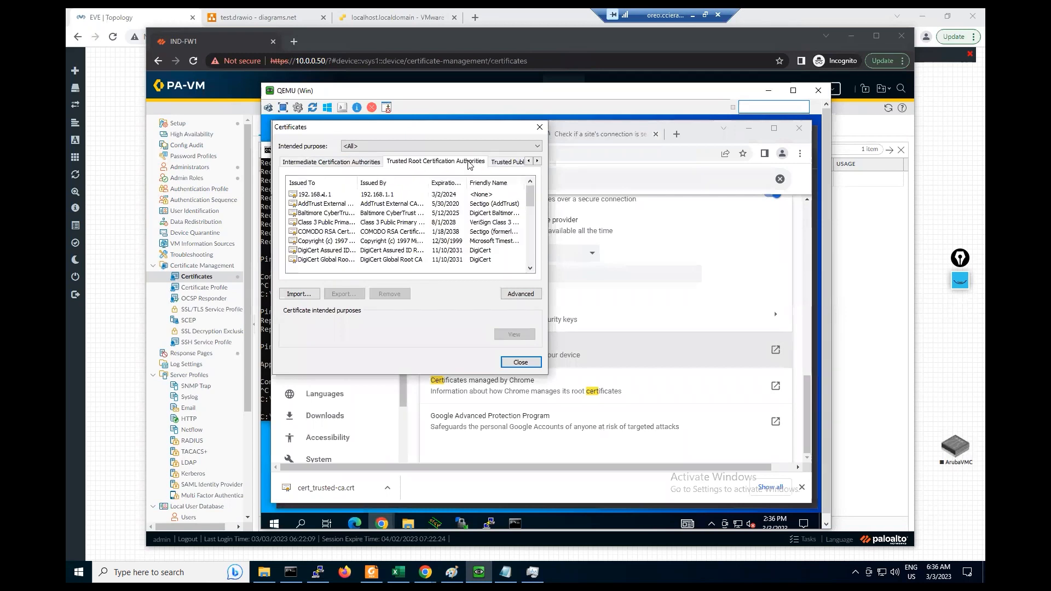
click(323, 198)
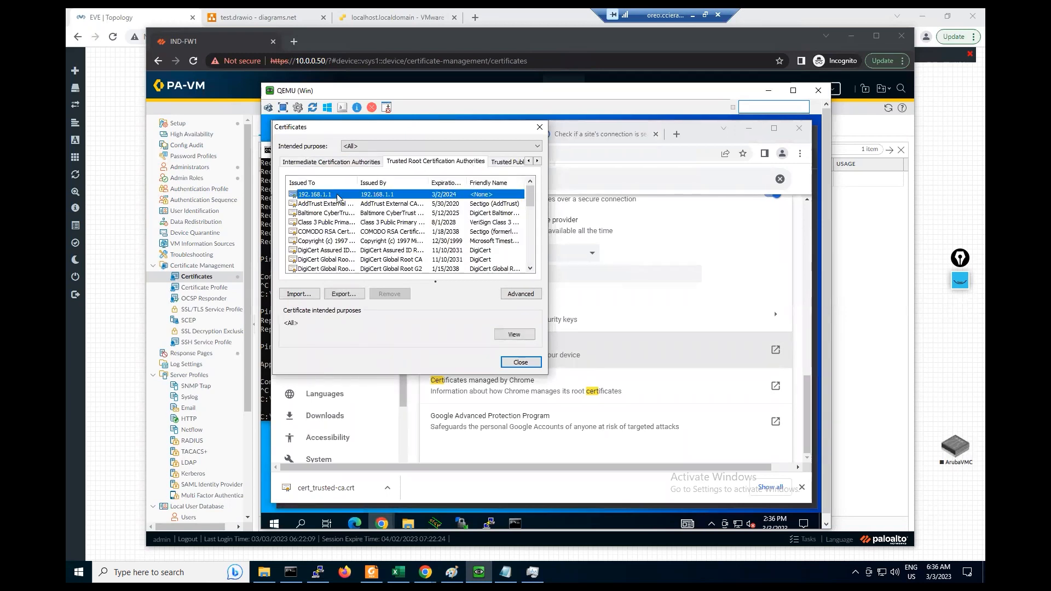
click(519, 362)
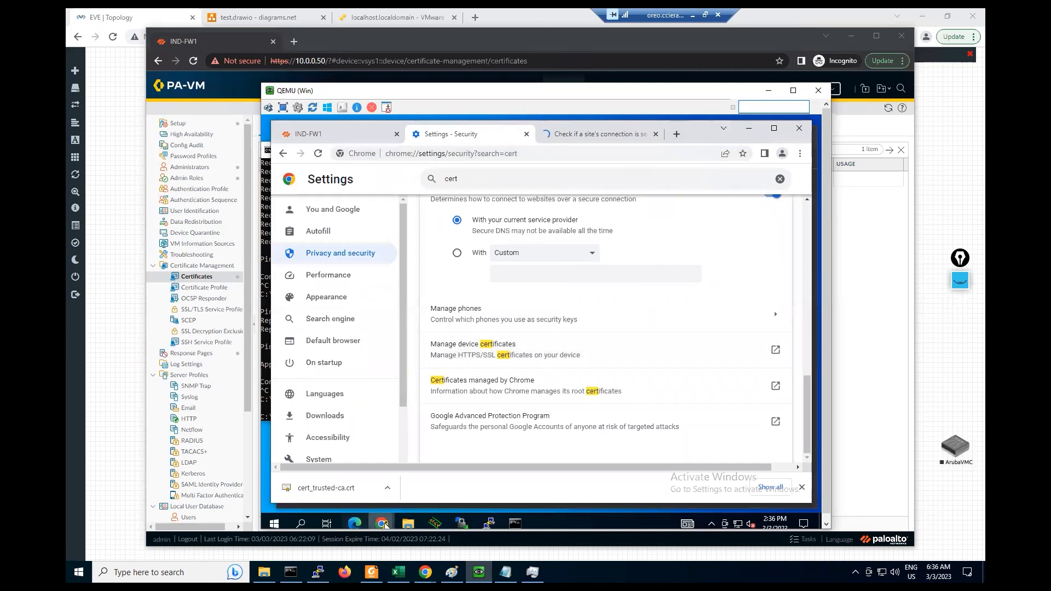
- Load google.com in the Incognito window
mouse_move(382, 523)
click(429, 460)
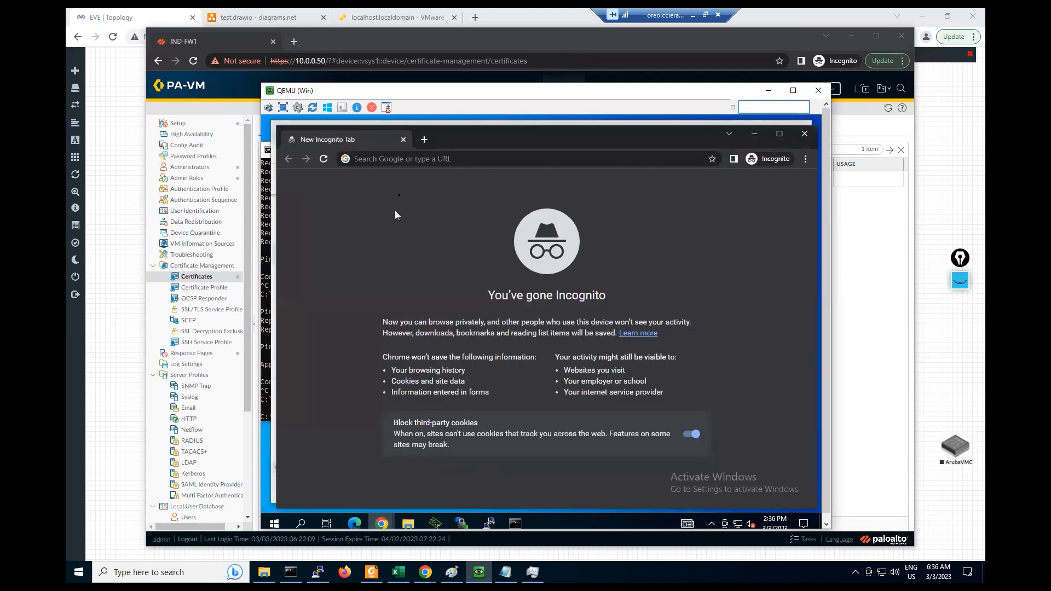
click(382, 158)
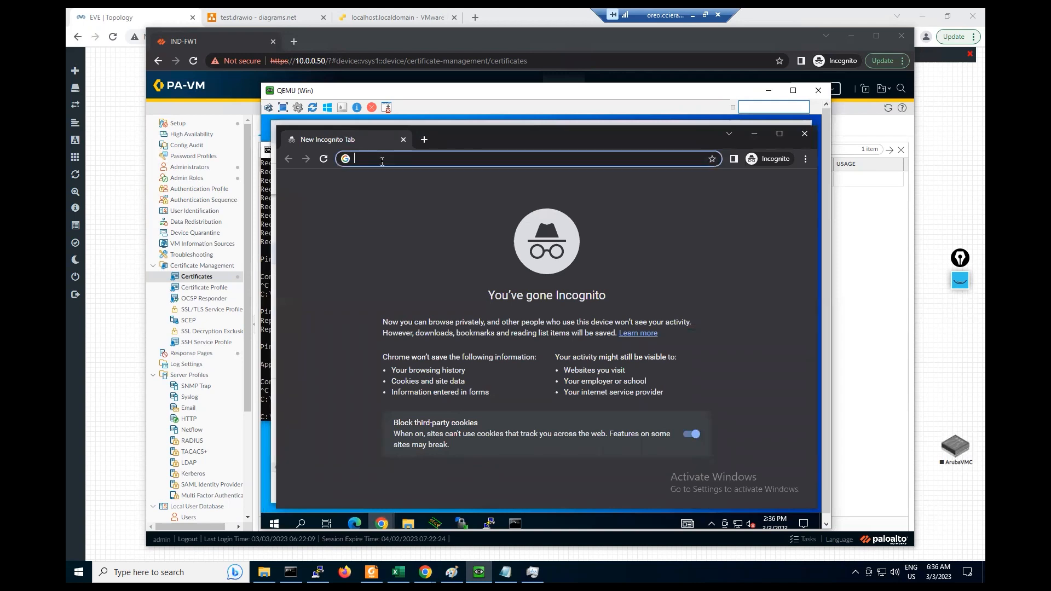
text(google)
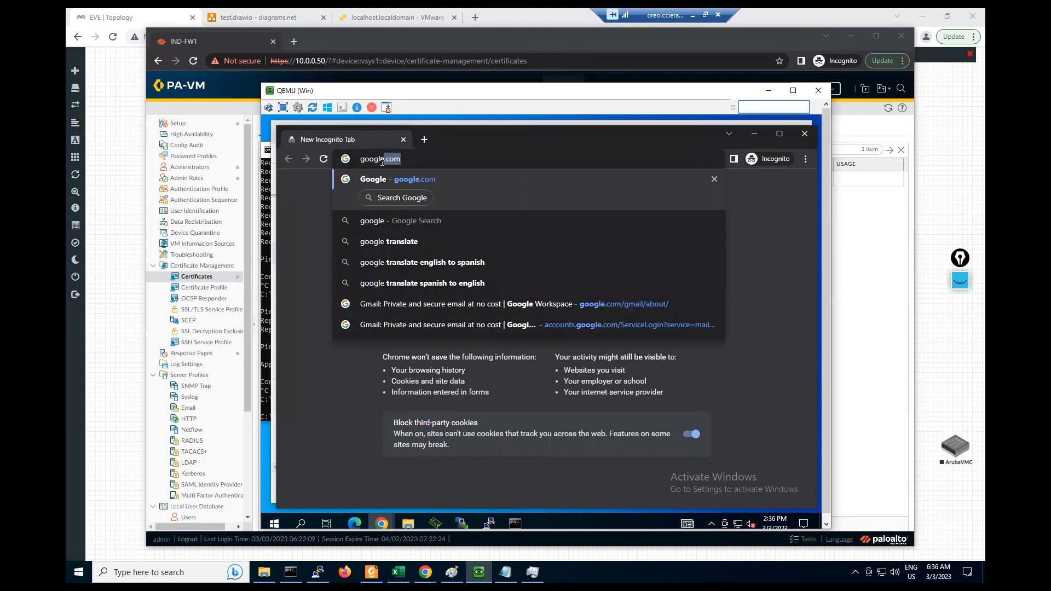
key(Return)
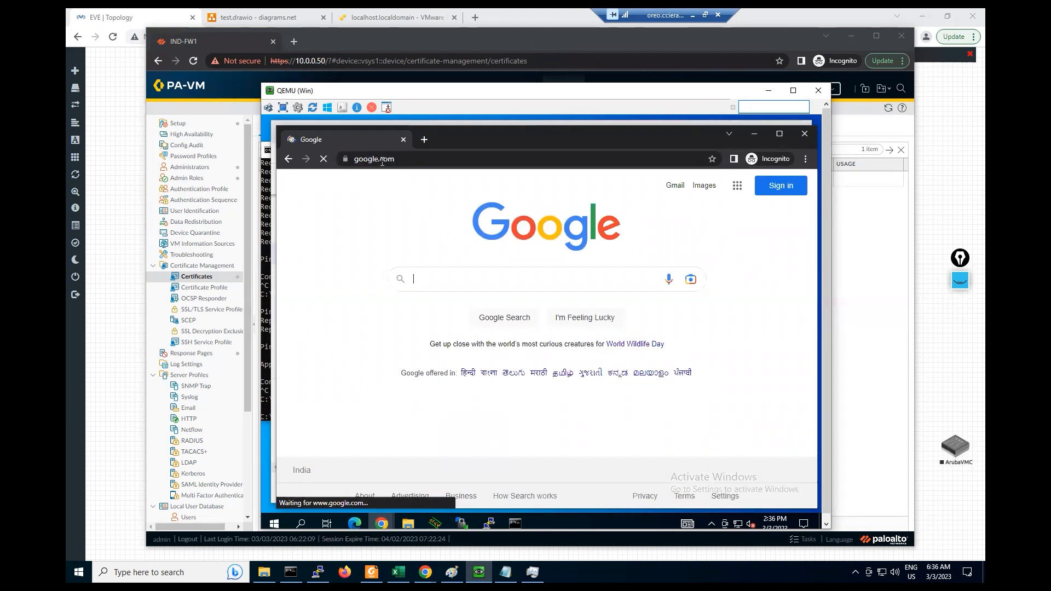
click(346, 158)
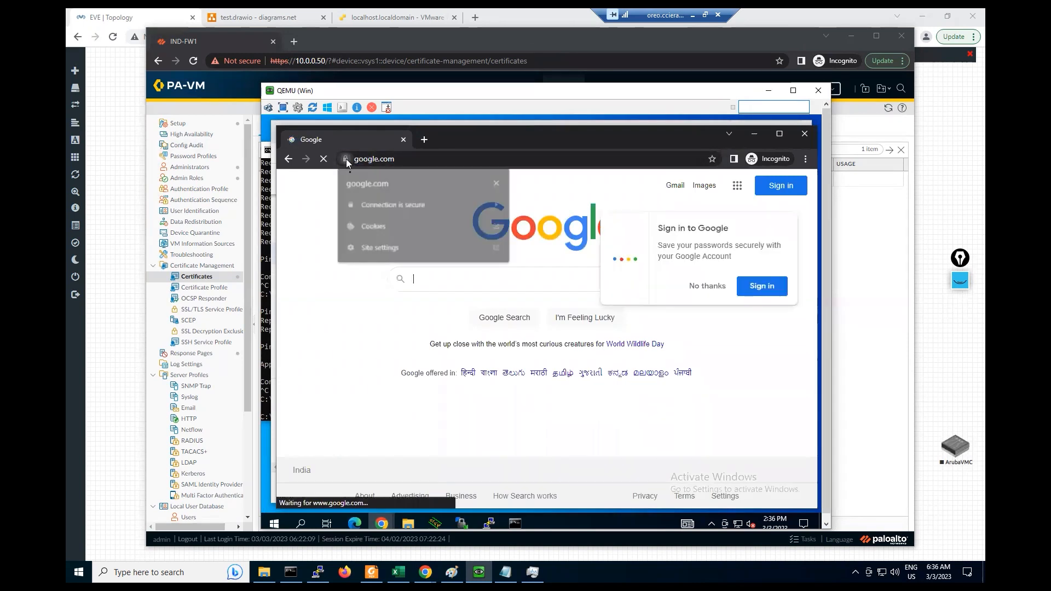
click(388, 206)
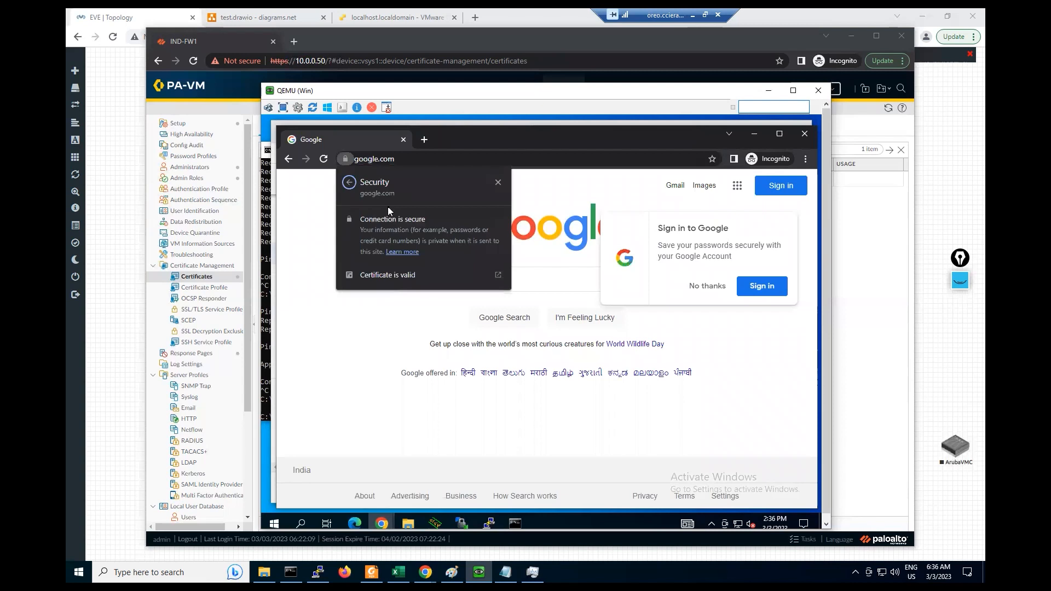
click(387, 278)
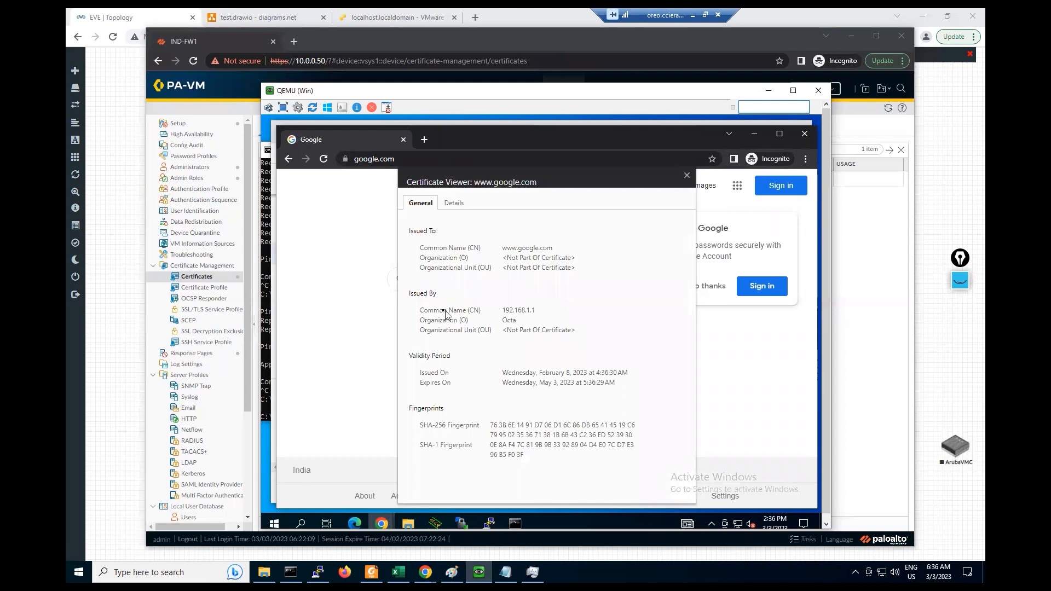
drag(503, 312, 540, 315)
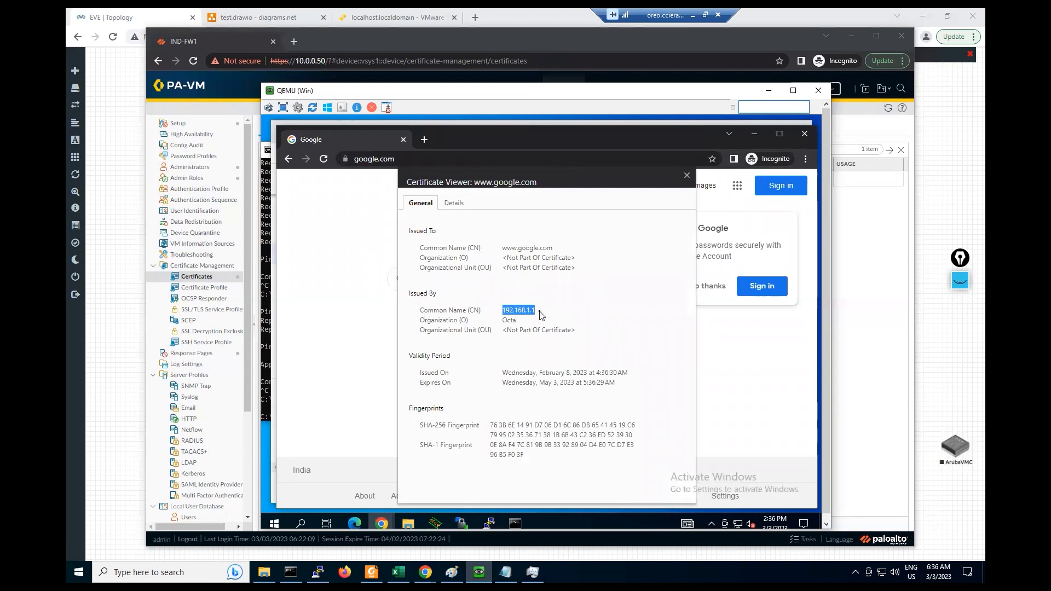
drag(521, 322, 509, 324)
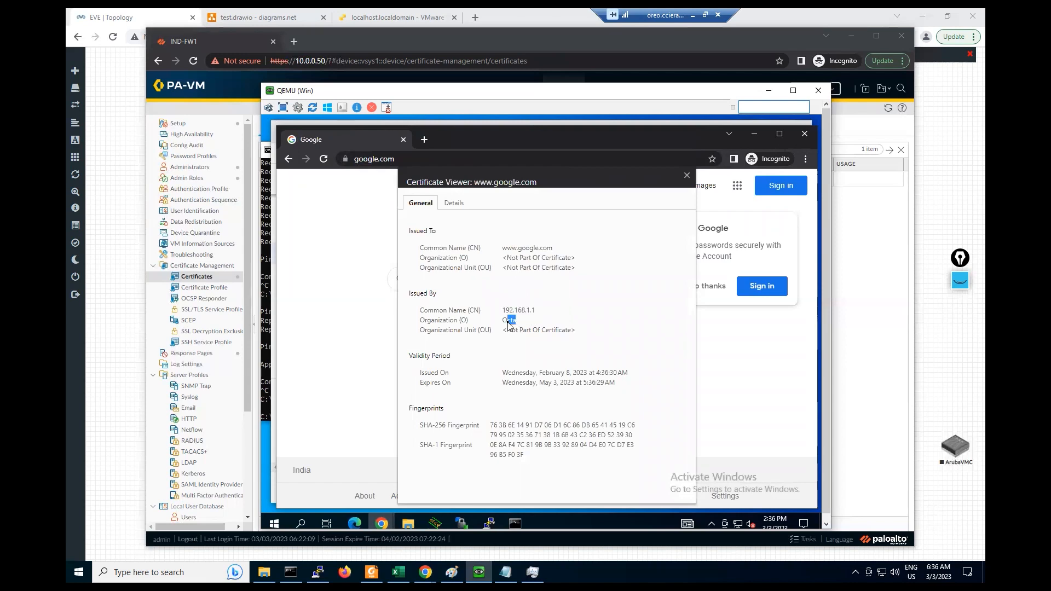
drag(502, 248, 542, 251)
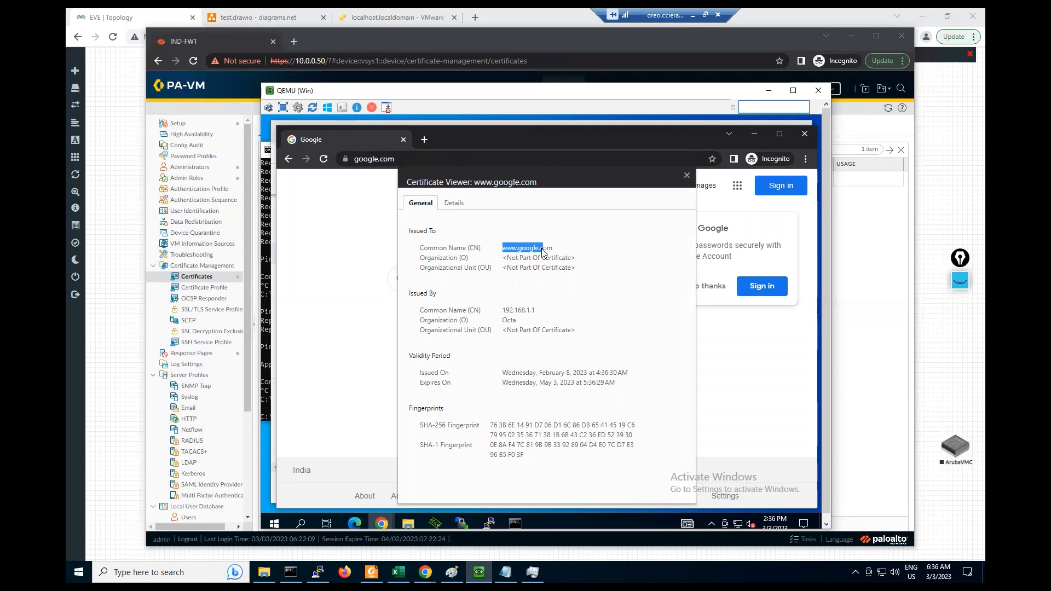
click(230, 88)
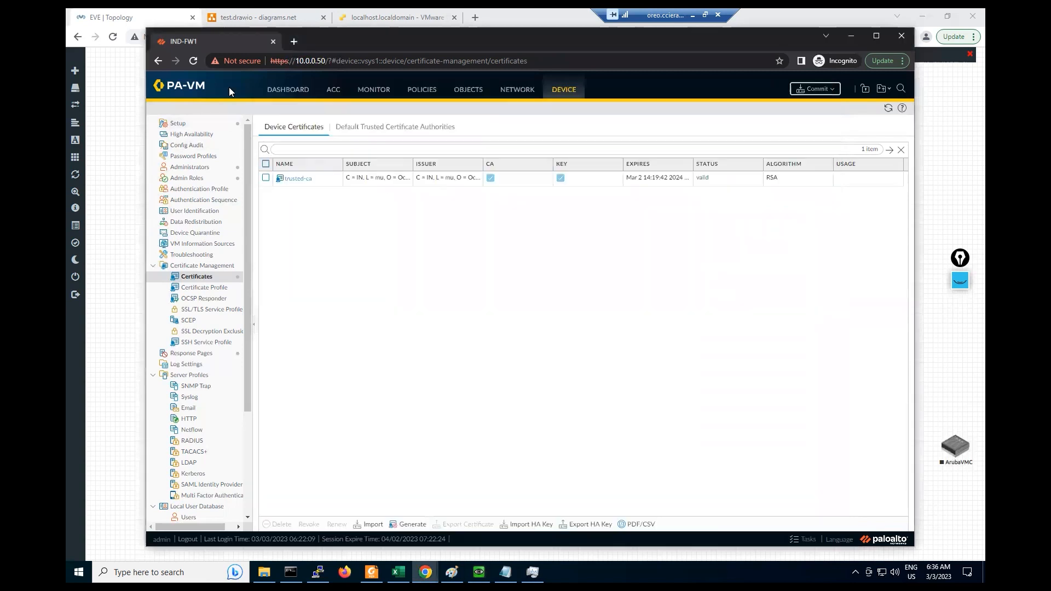
- Glance at traffic logs and security policies, then return to the host firewall page
click(366, 90)
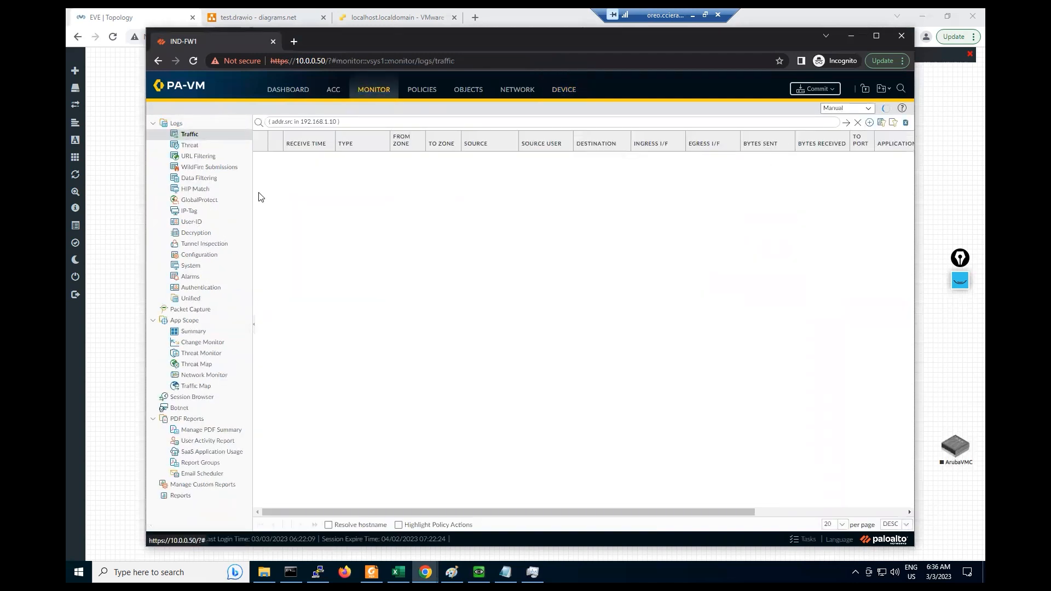
click(422, 91)
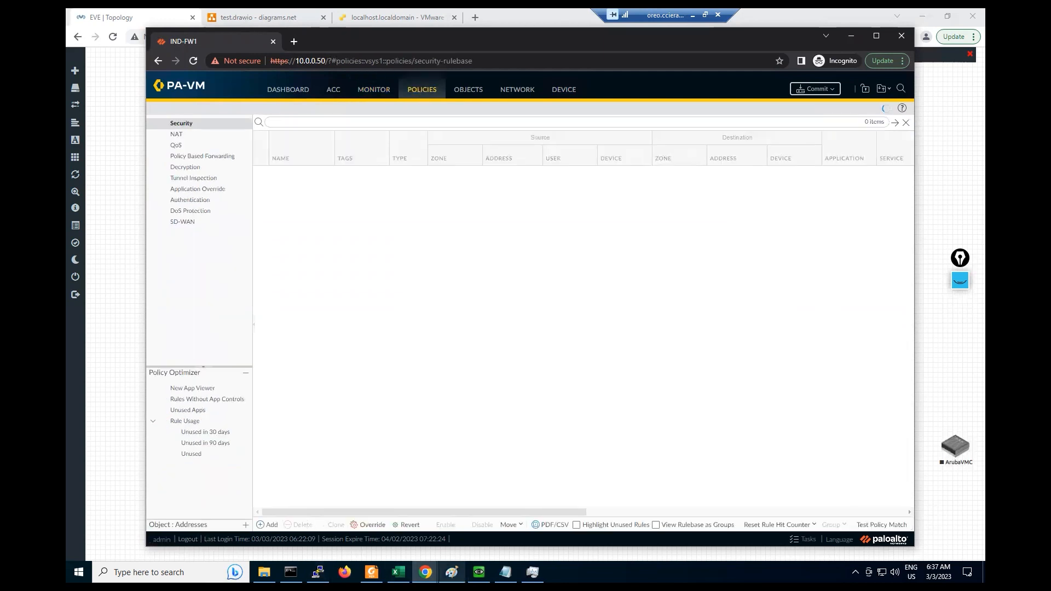
click(478, 572)
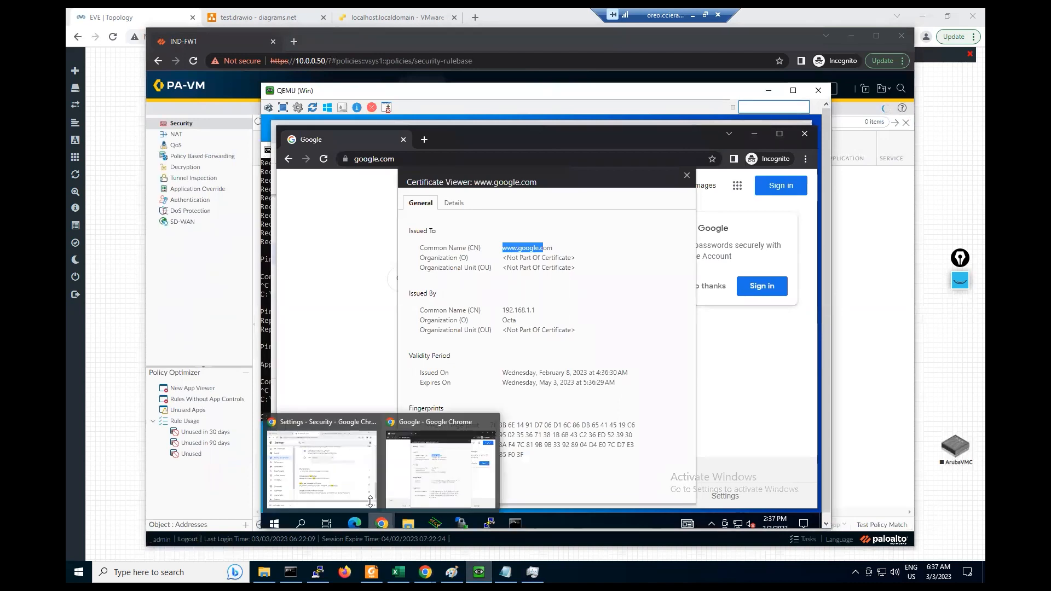
click(328, 475)
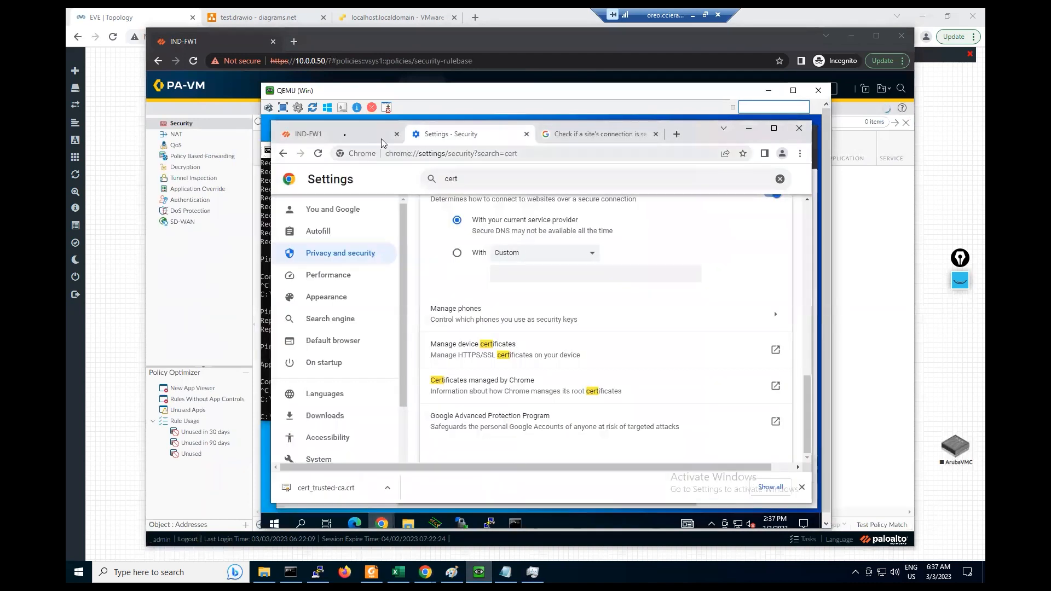
click(345, 137)
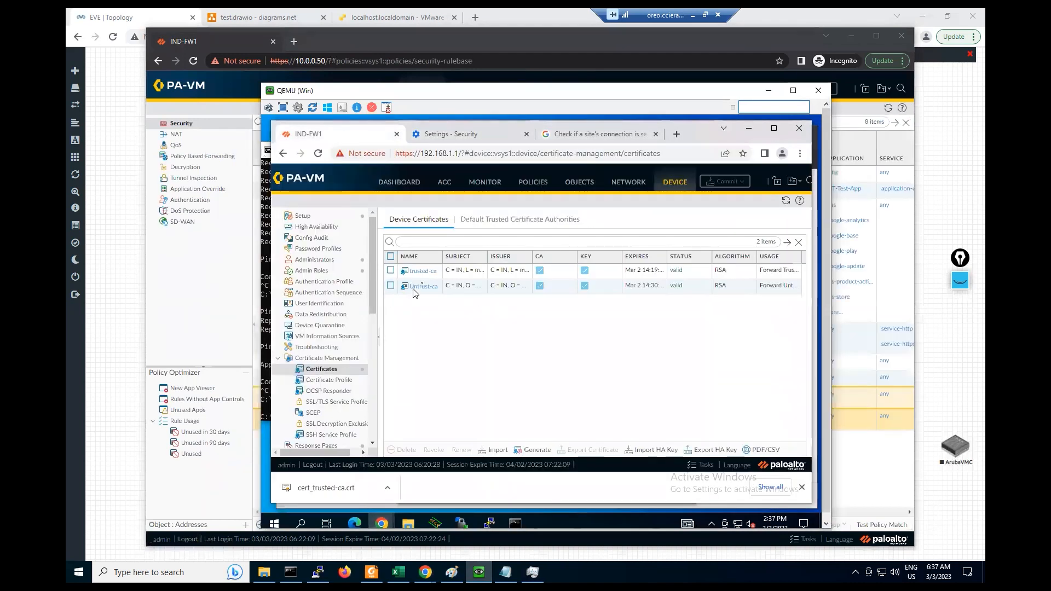
click(189, 246)
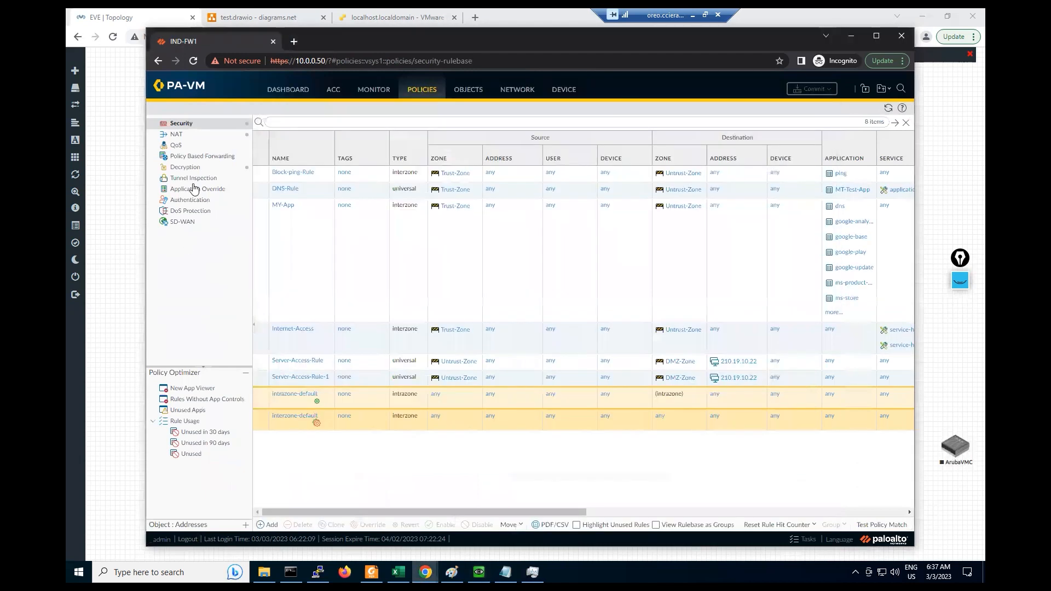
- Review the TEST-DEC_Policy rule, then show the empty Monitor > Decryption logs
click(185, 169)
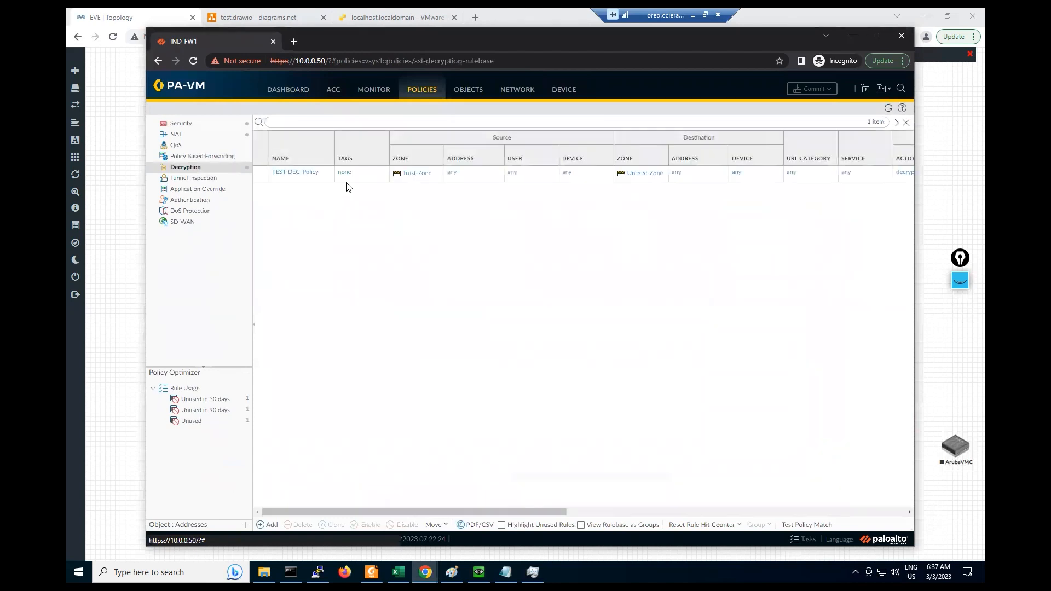
click(327, 176)
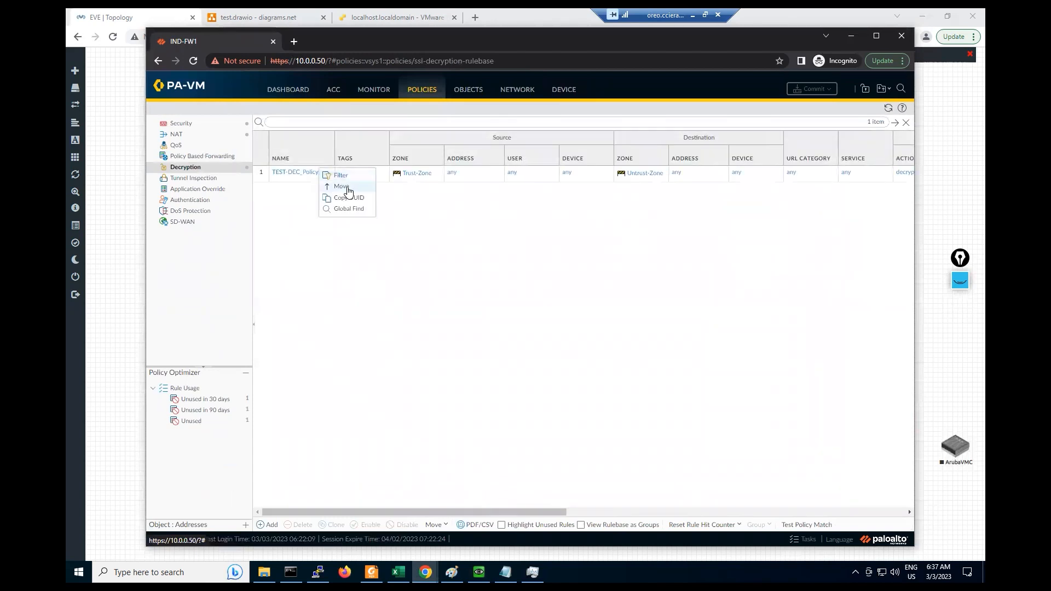
click(374, 90)
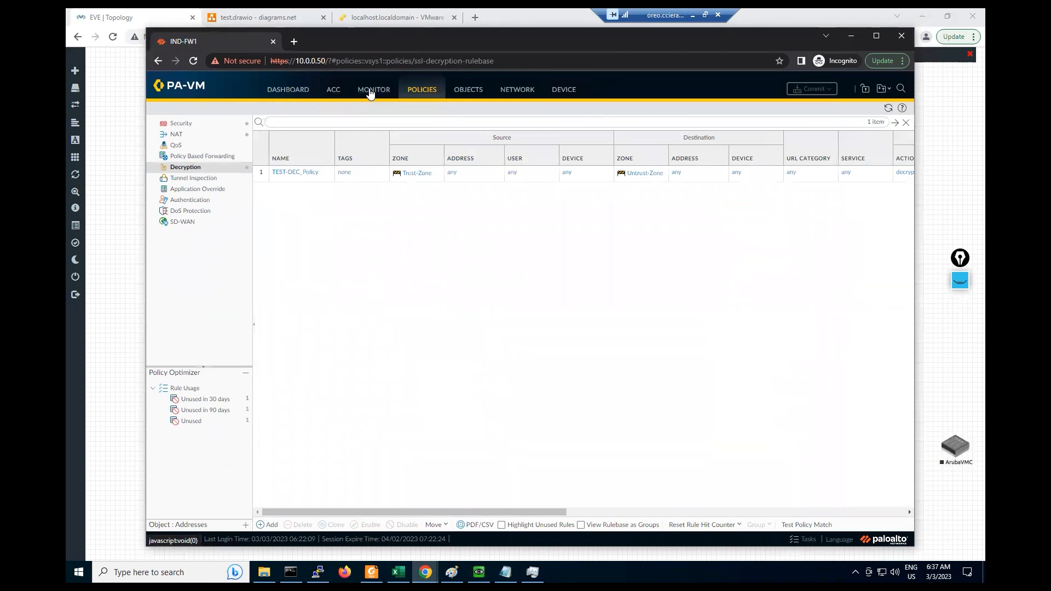
click(195, 234)
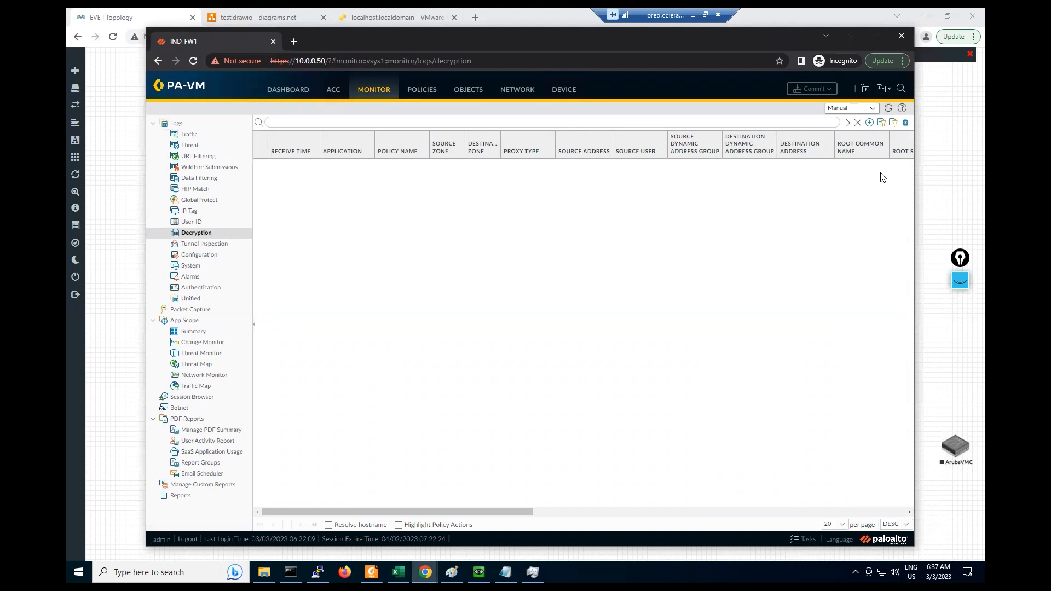
- Paste the Traffic log's source 192.168.1.10 filter into the Decryption log filter, then return to Traffic
click(888, 108)
click(190, 135)
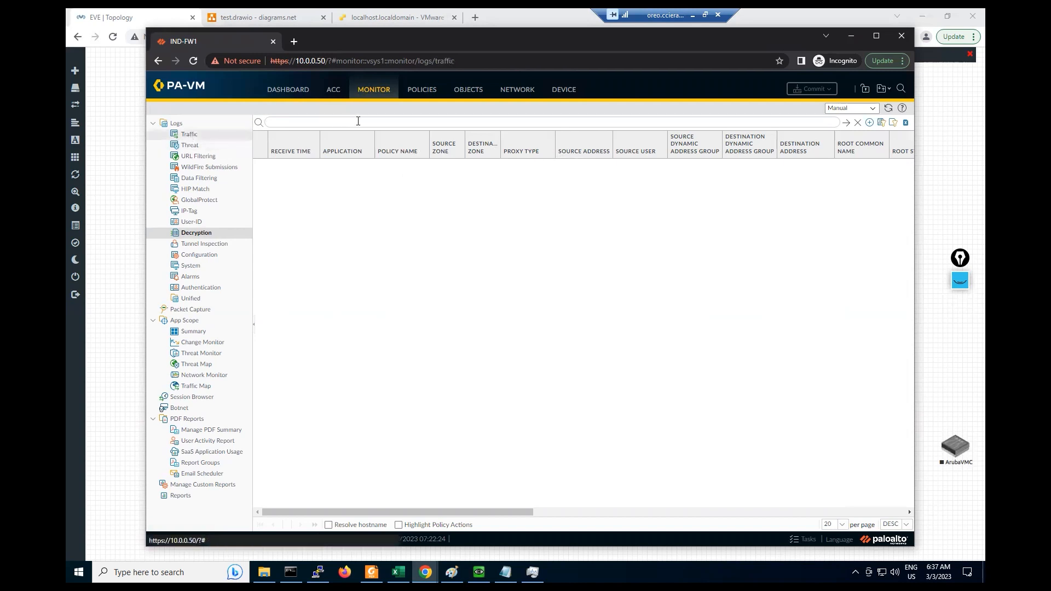
drag(359, 121, 267, 124)
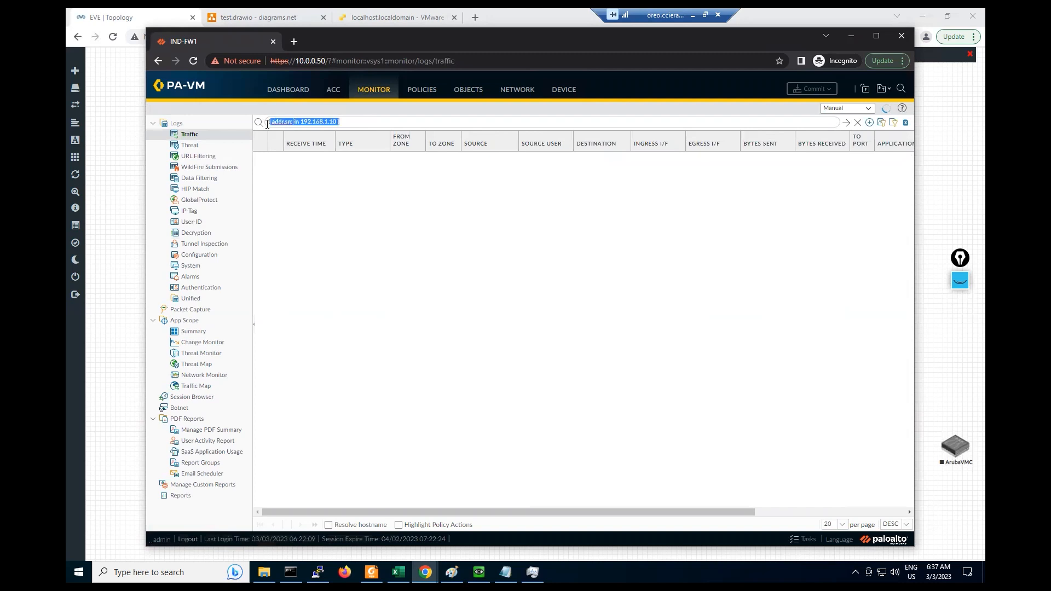
right_click(282, 121)
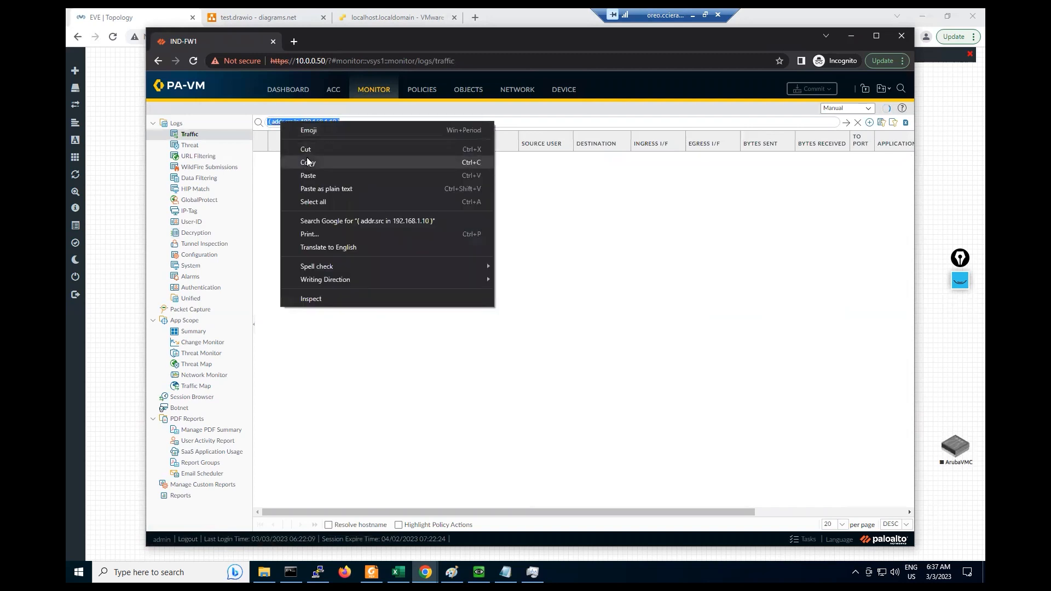
click(306, 157)
click(191, 234)
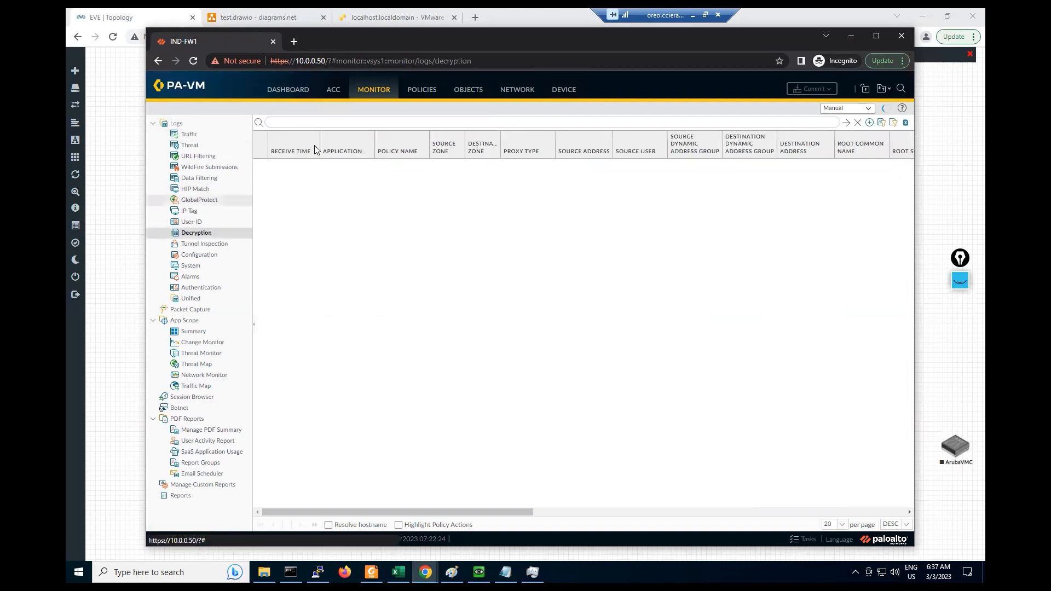
right_click(286, 122)
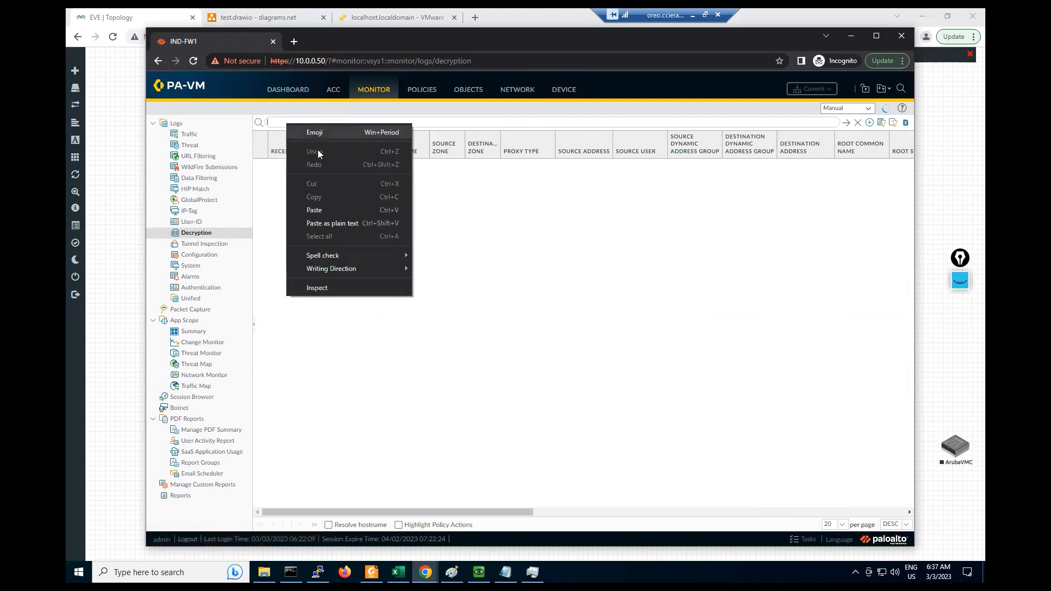
click(318, 210)
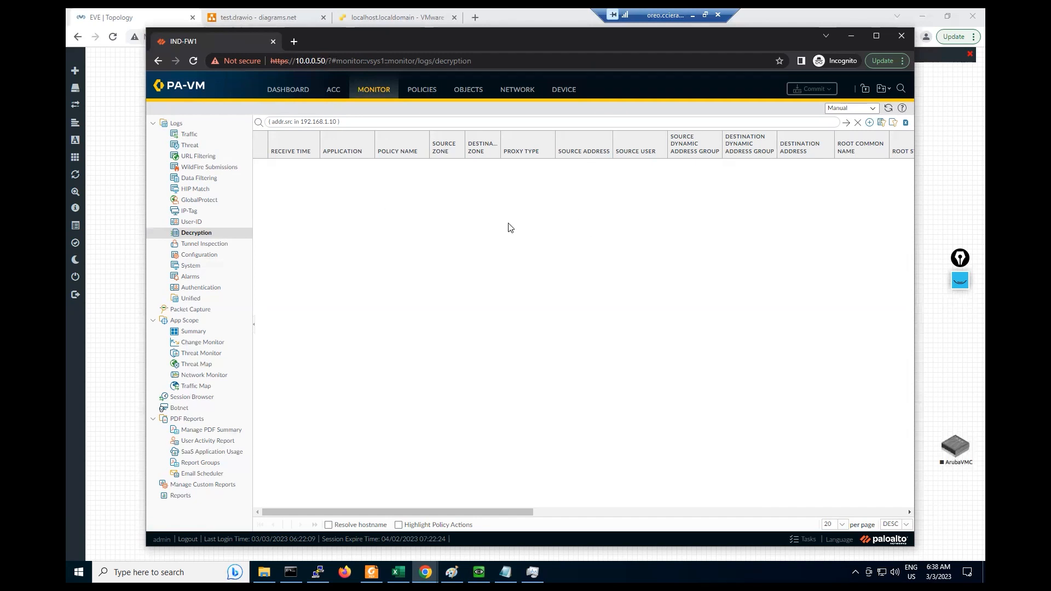
click(189, 135)
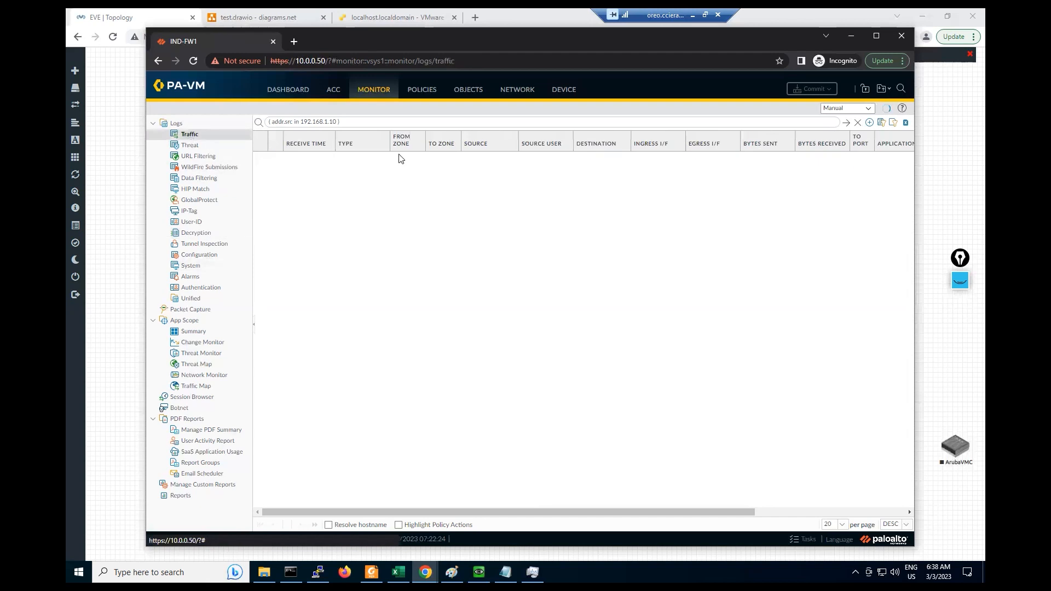
click(479, 572)
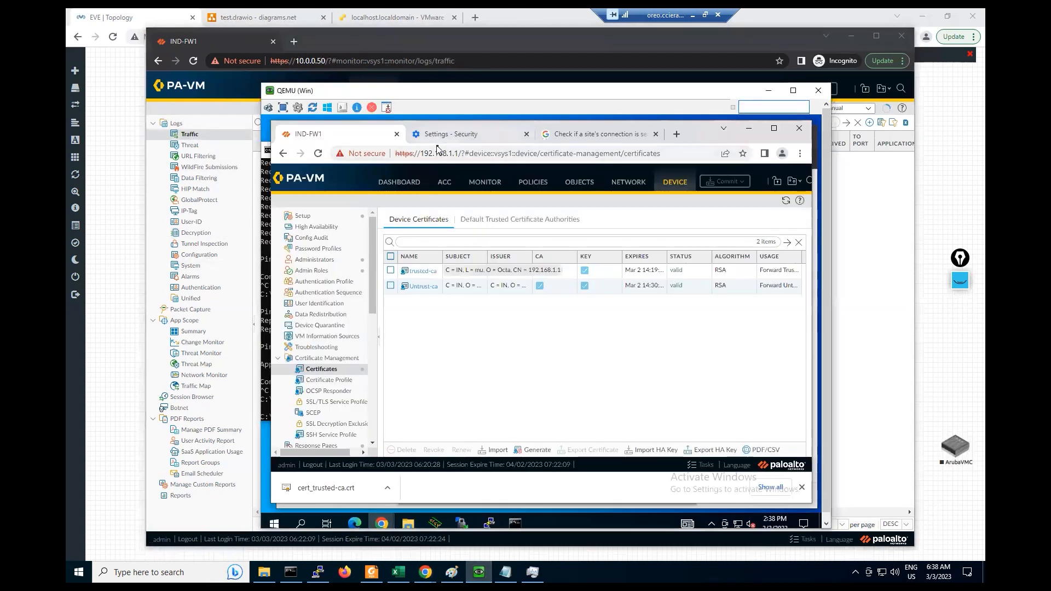
- Load eicar.org in a new Chrome tab
click(677, 134)
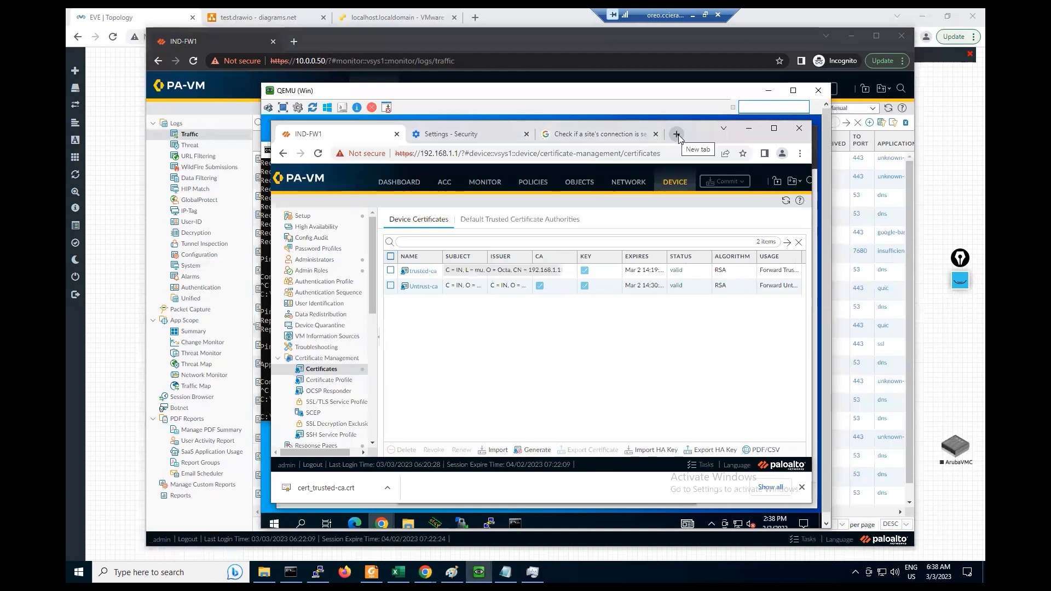
click(368, 154)
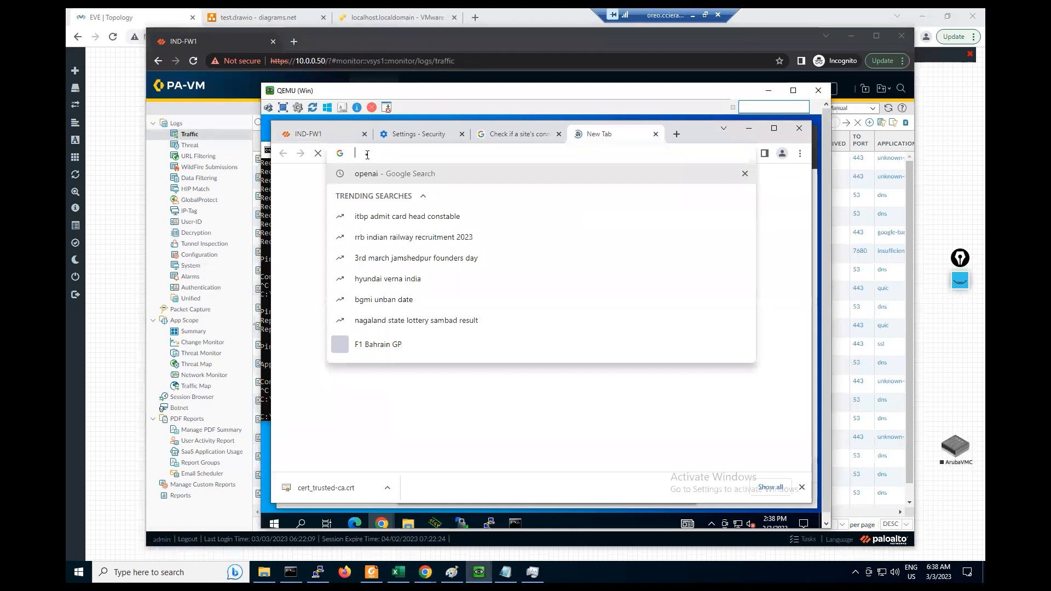
text(eica)
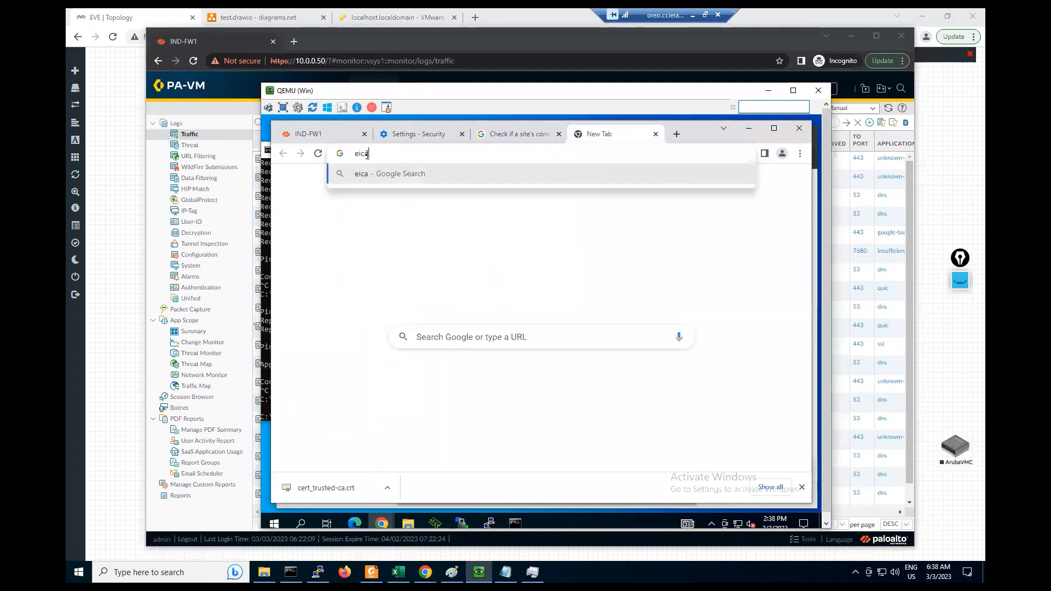
text(r.org)
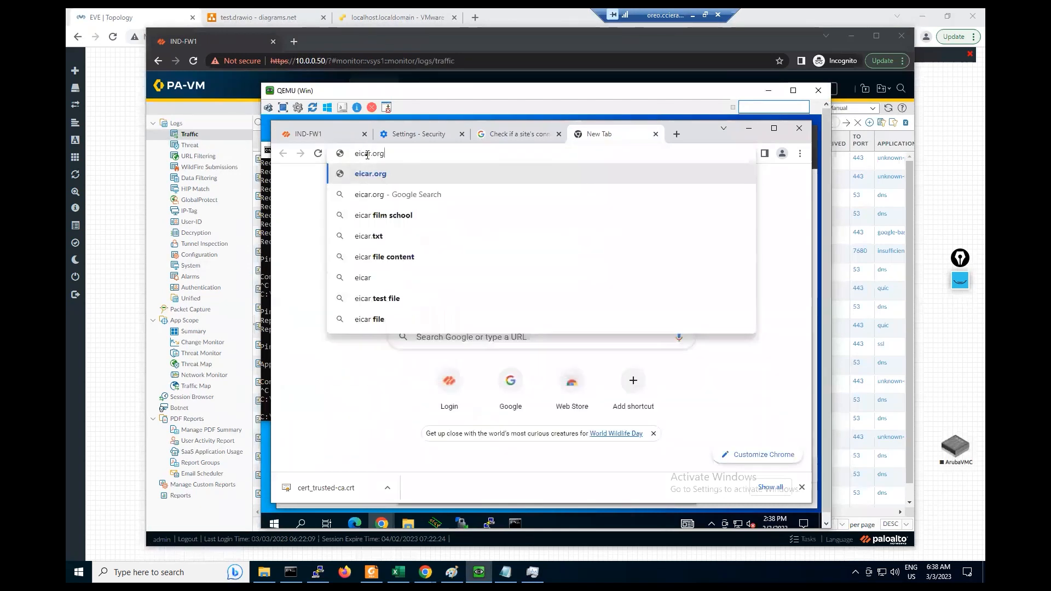
key(Return)
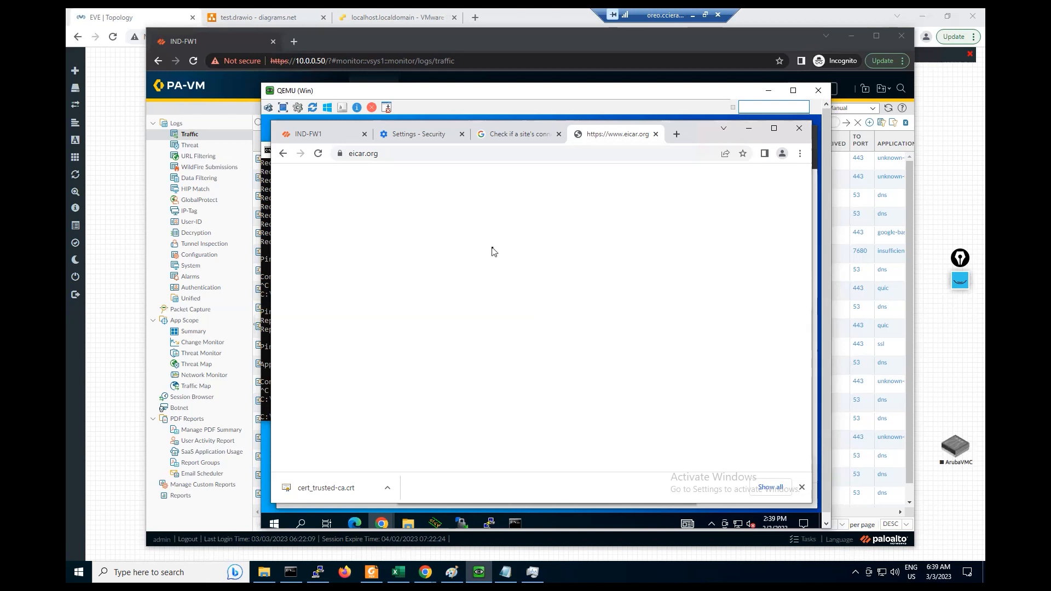
- Check that eicar.org's certificate is issued by 192.168.1.1 (Octa), then close the viewer
click(341, 156)
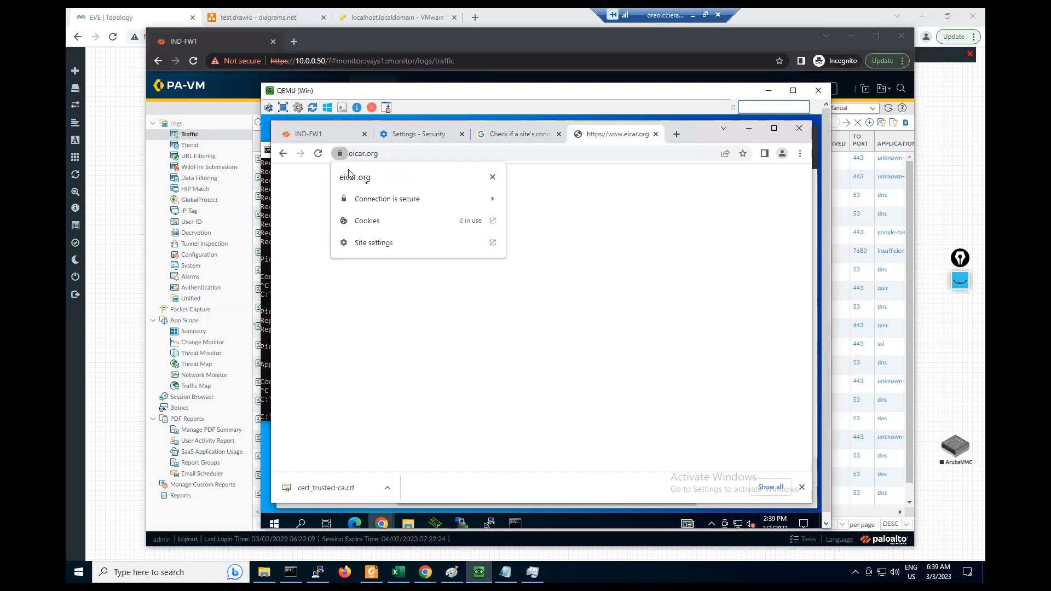
click(399, 206)
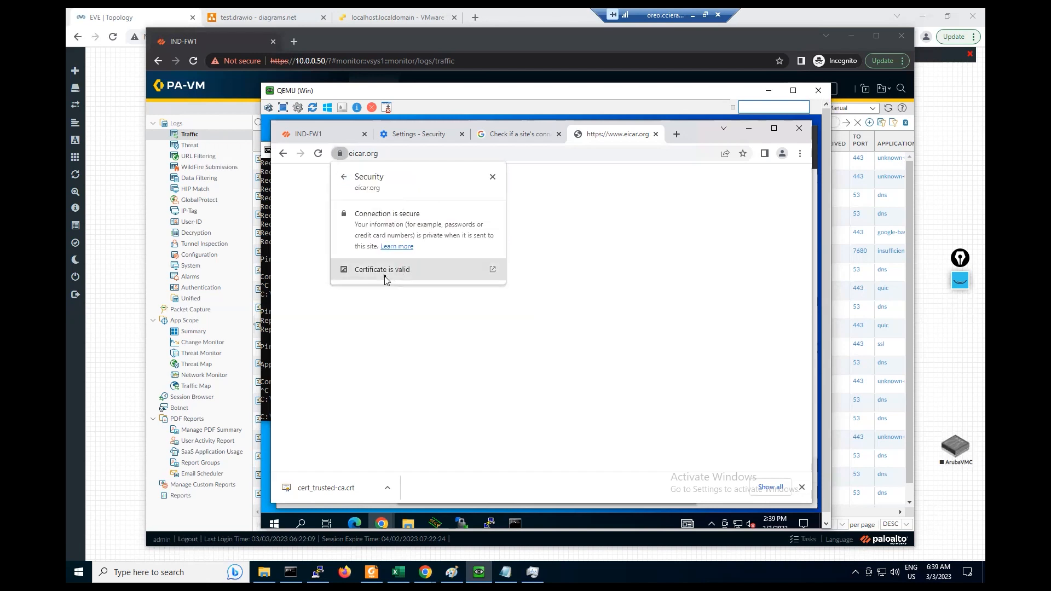
click(385, 278)
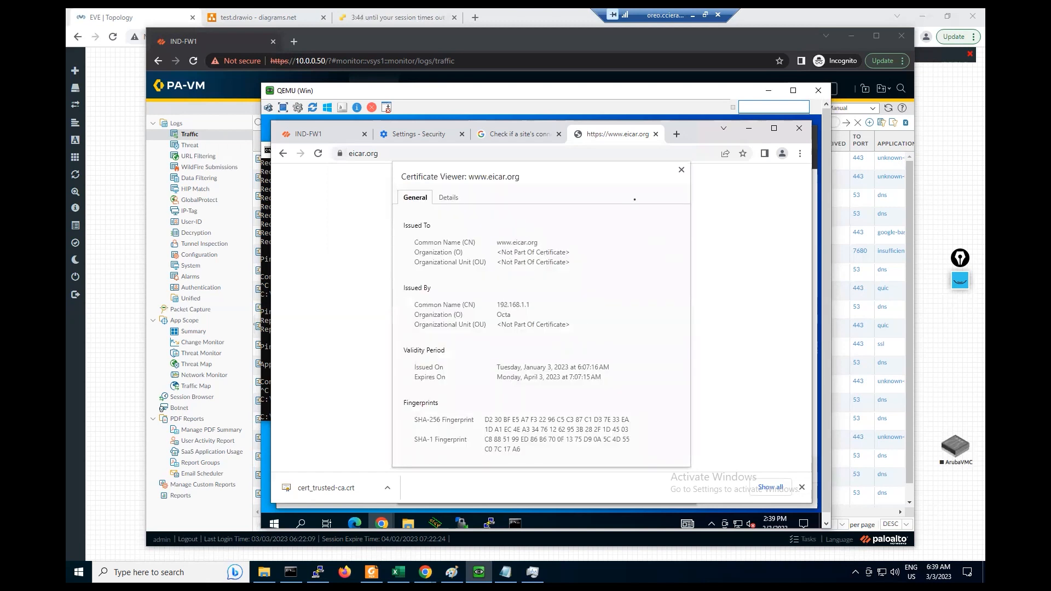
click(681, 171)
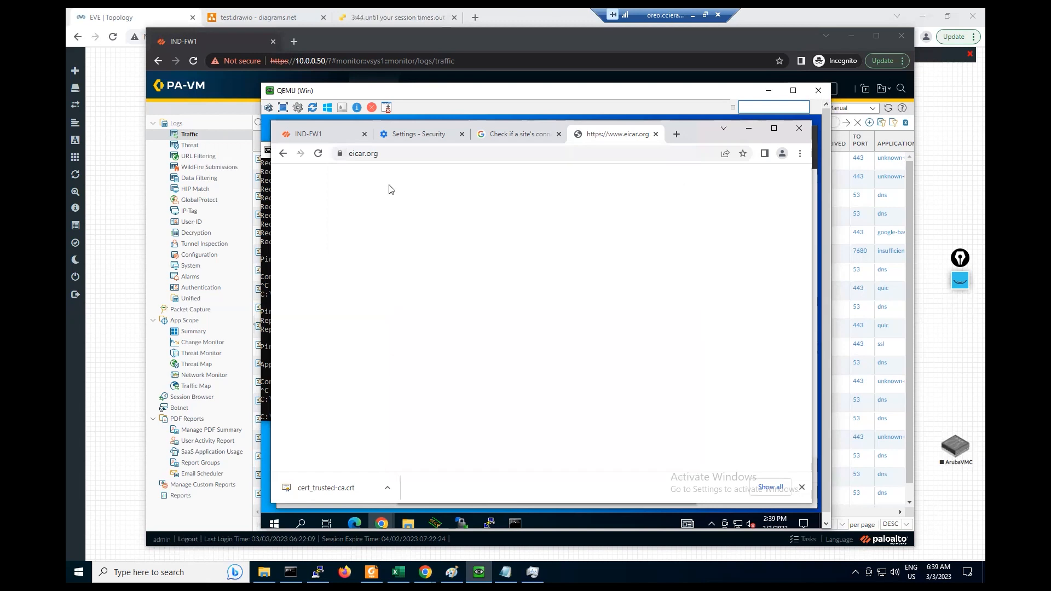
- Review the PA-VM Traffic, Threat and IP-Tag logs in the IND-FW1 tab
click(307, 135)
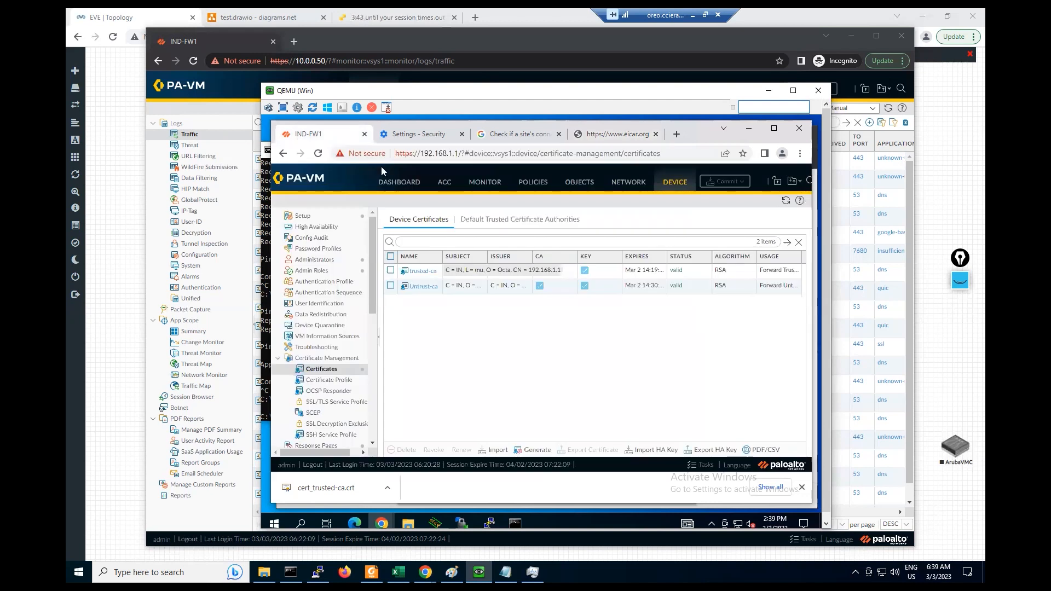
click(483, 186)
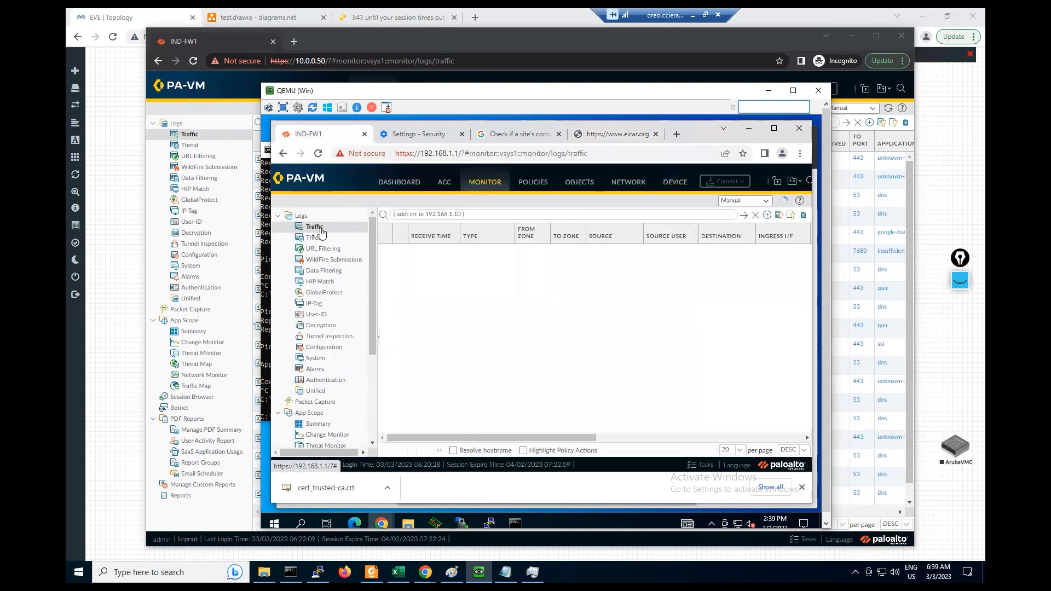
click(312, 239)
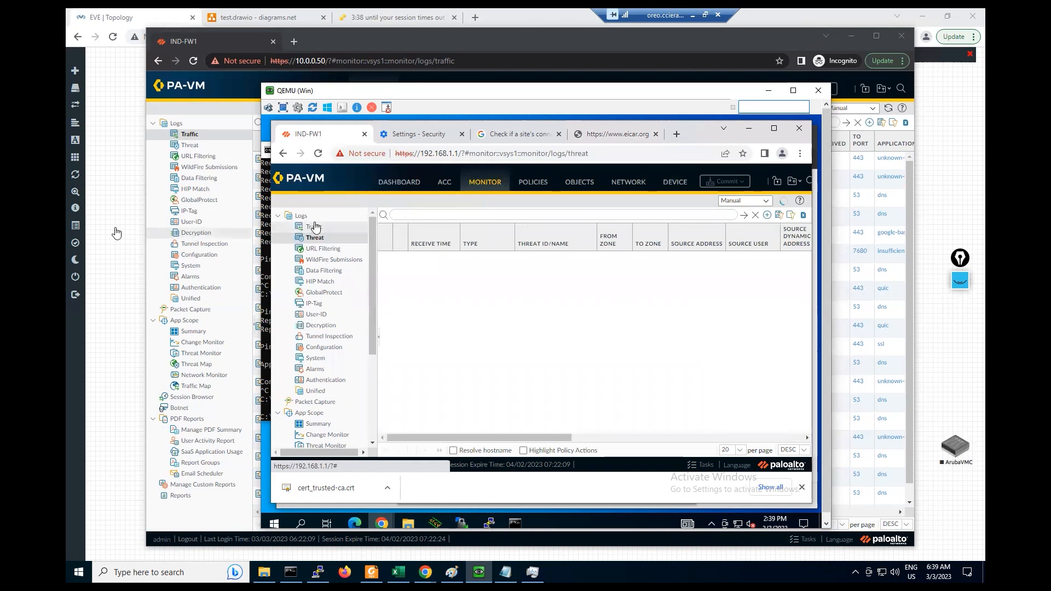
click(150, 212)
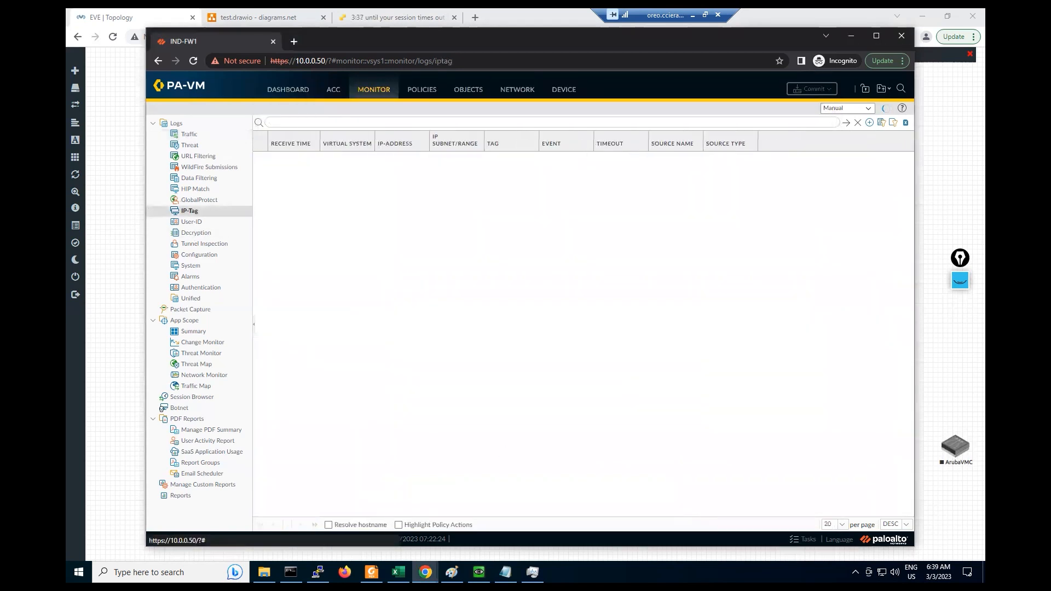
click(479, 572)
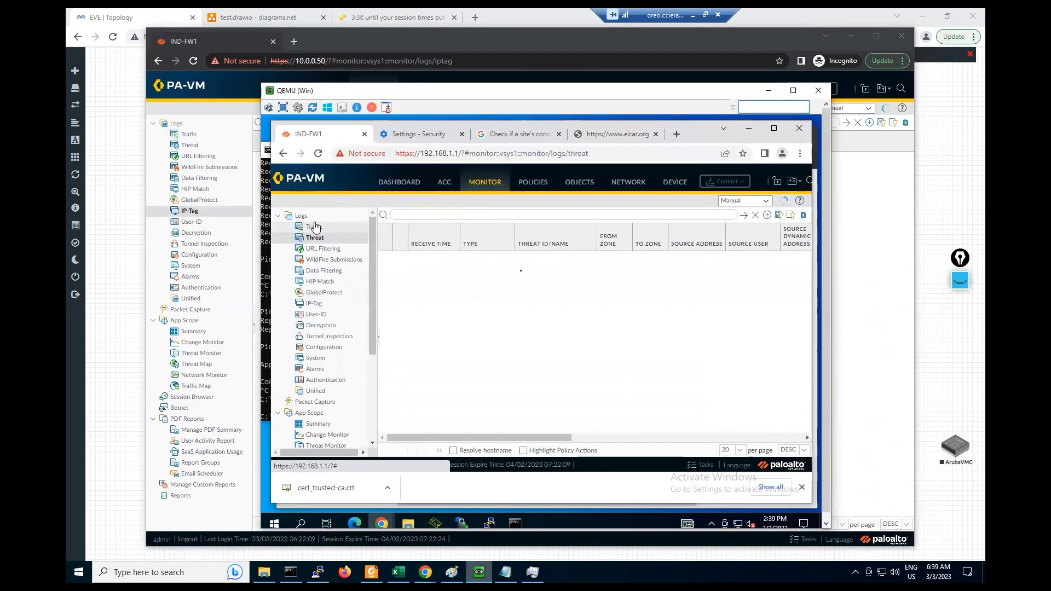
click(598, 137)
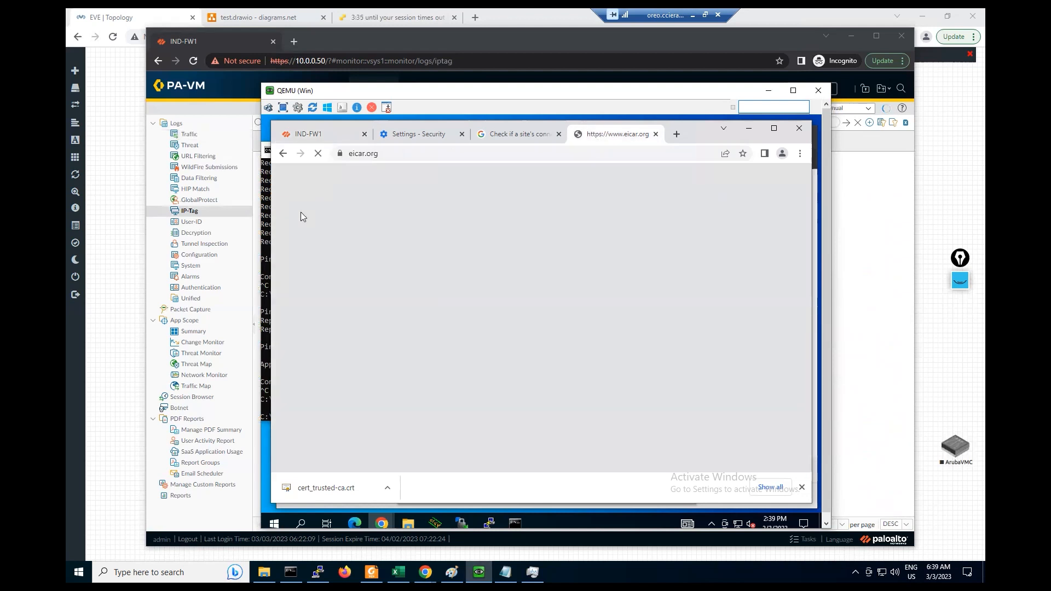
click(381, 523)
click(424, 485)
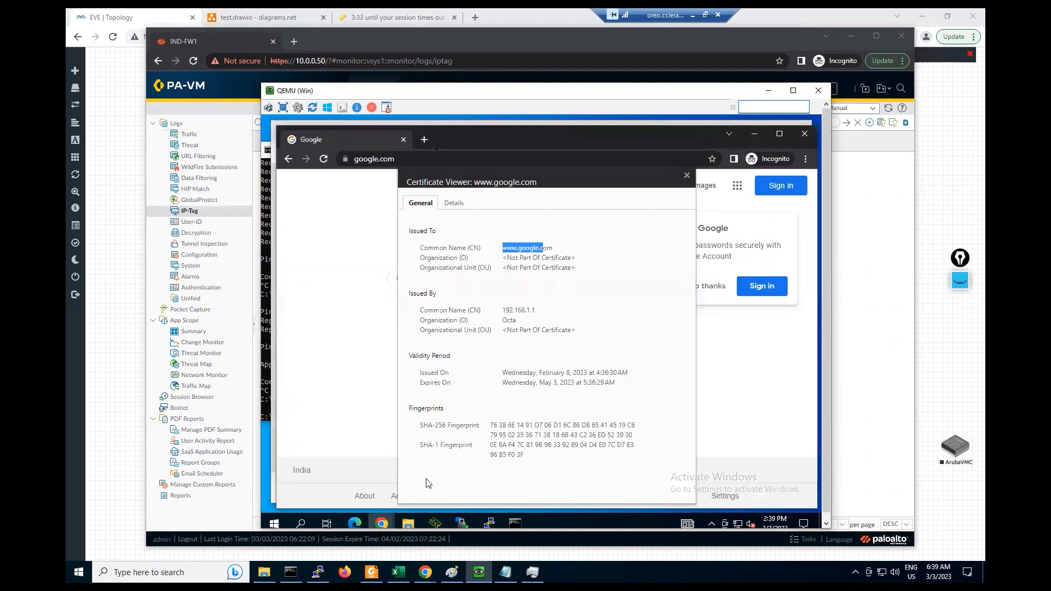
- Return to the Google tab and close the google.com certificate viewer
click(426, 139)
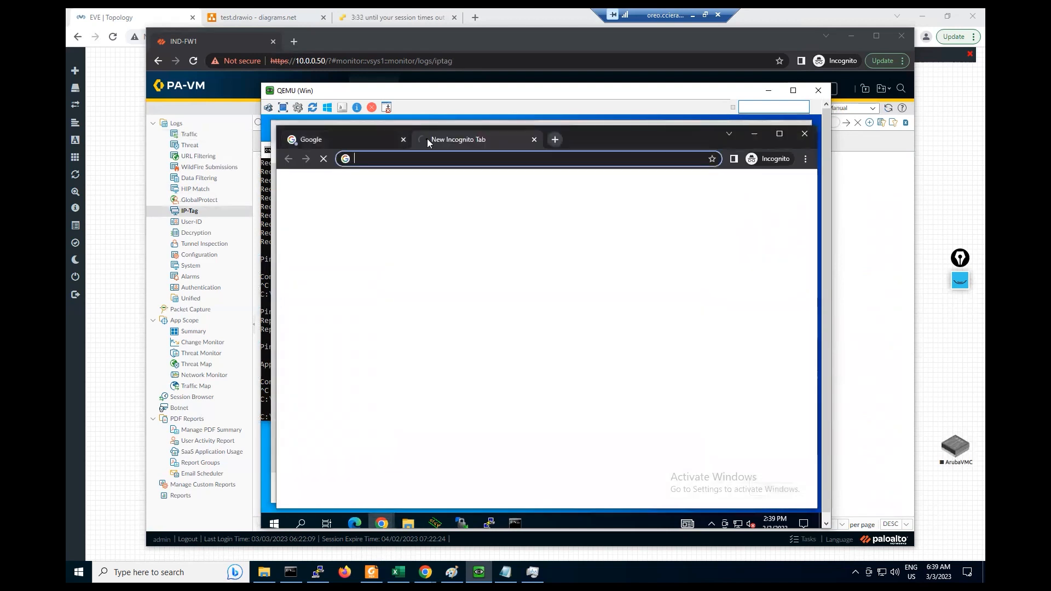
text(google)
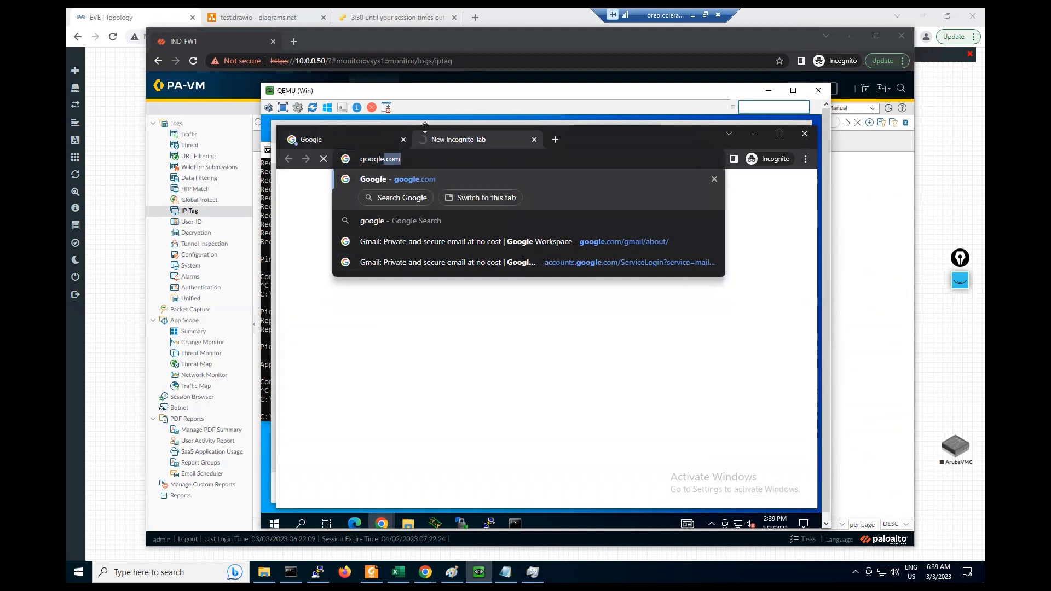
click(363, 138)
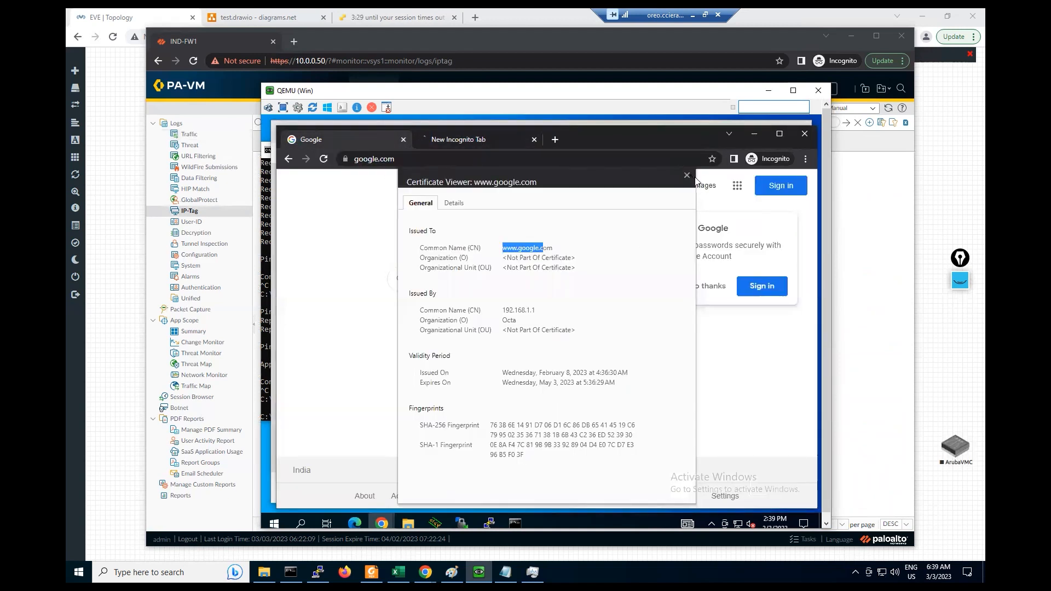
click(687, 175)
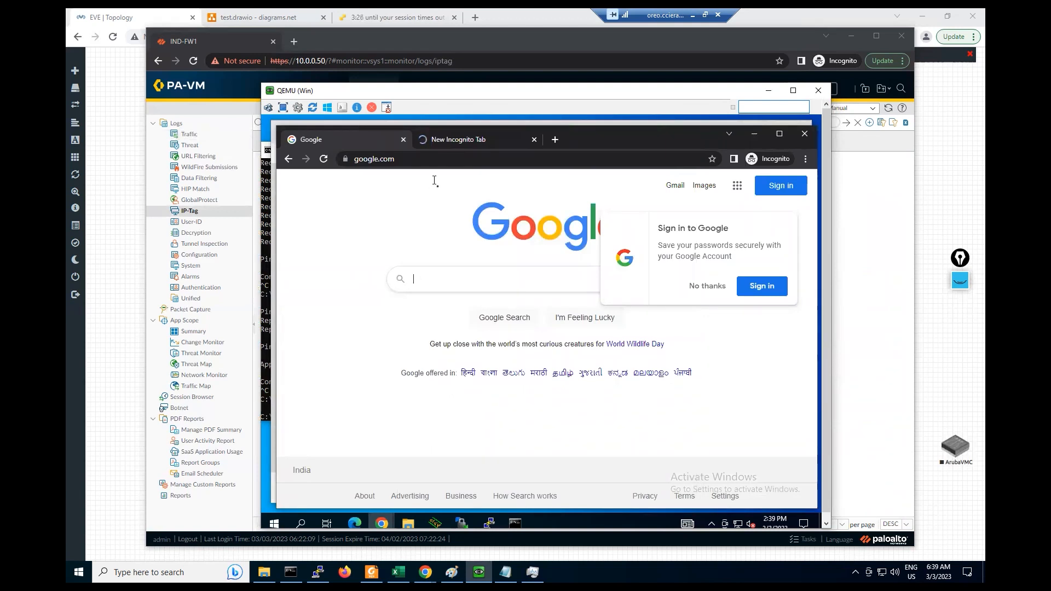
- Search Google for 'eicar' and open the Eicar result
text(eicar)
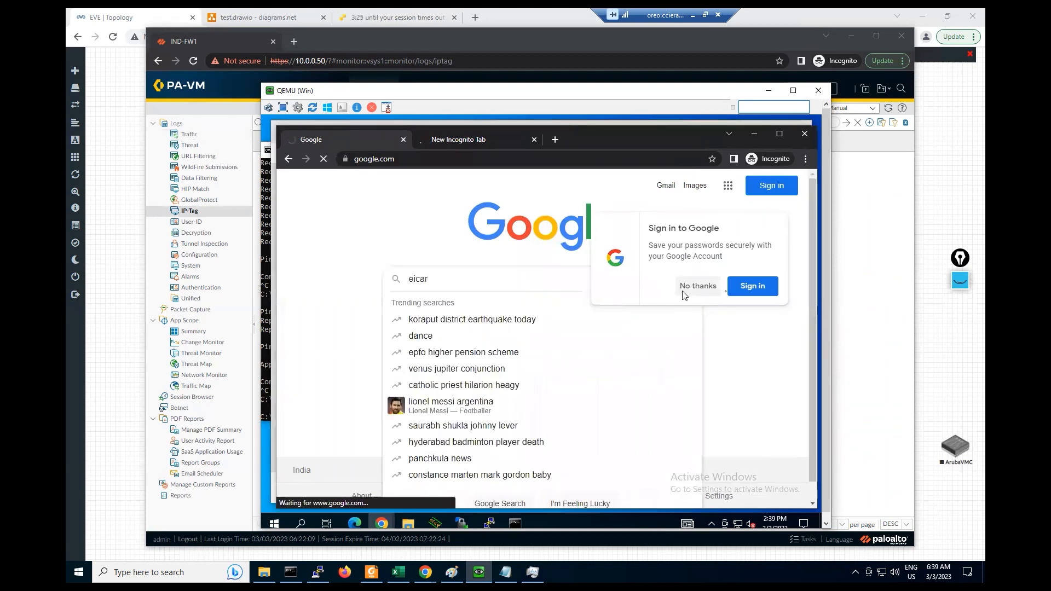
click(691, 291)
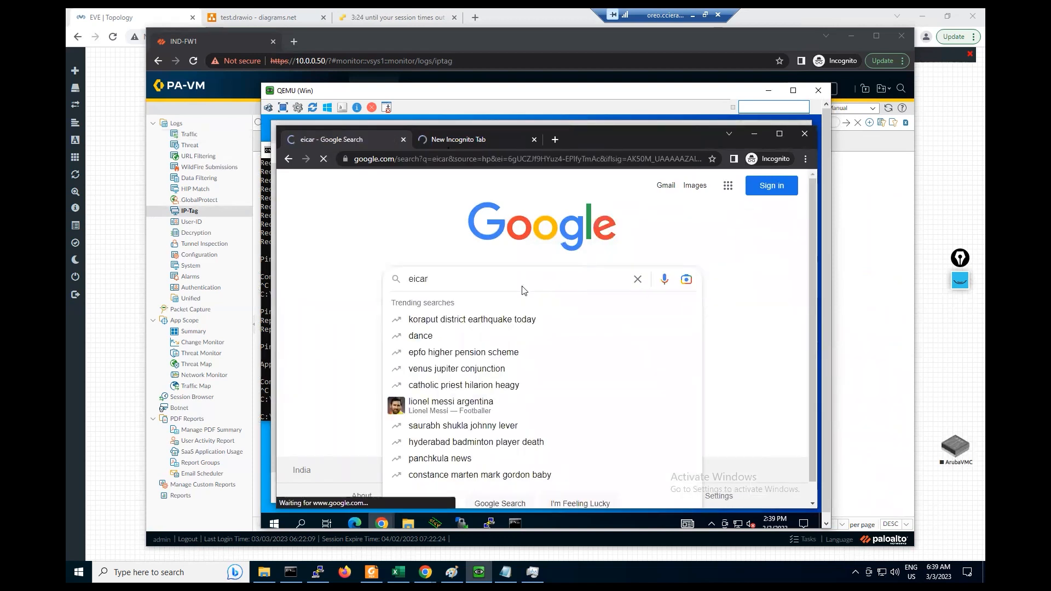
click(335, 306)
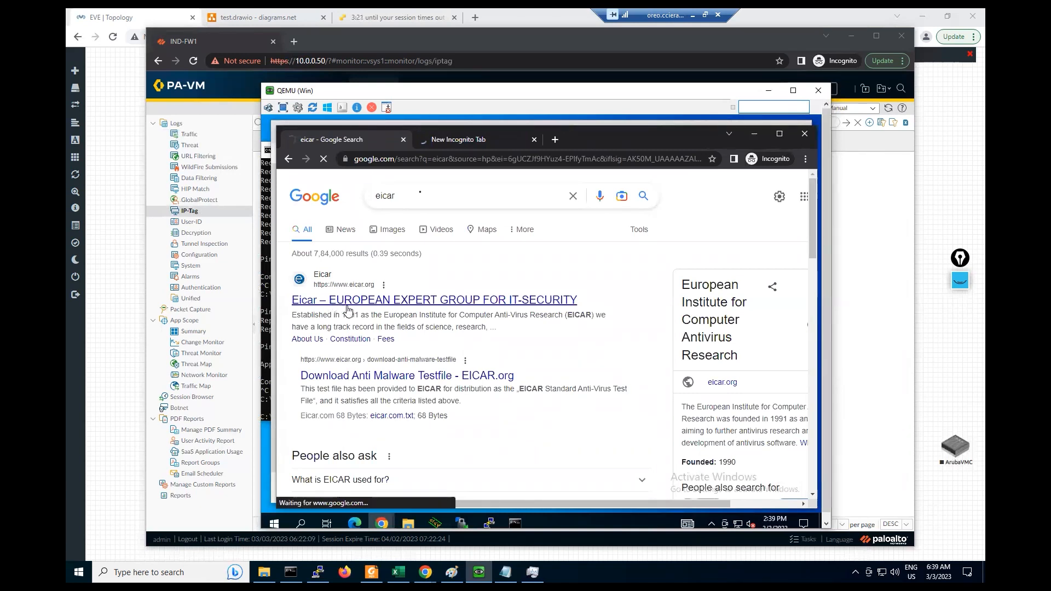
click(780, 135)
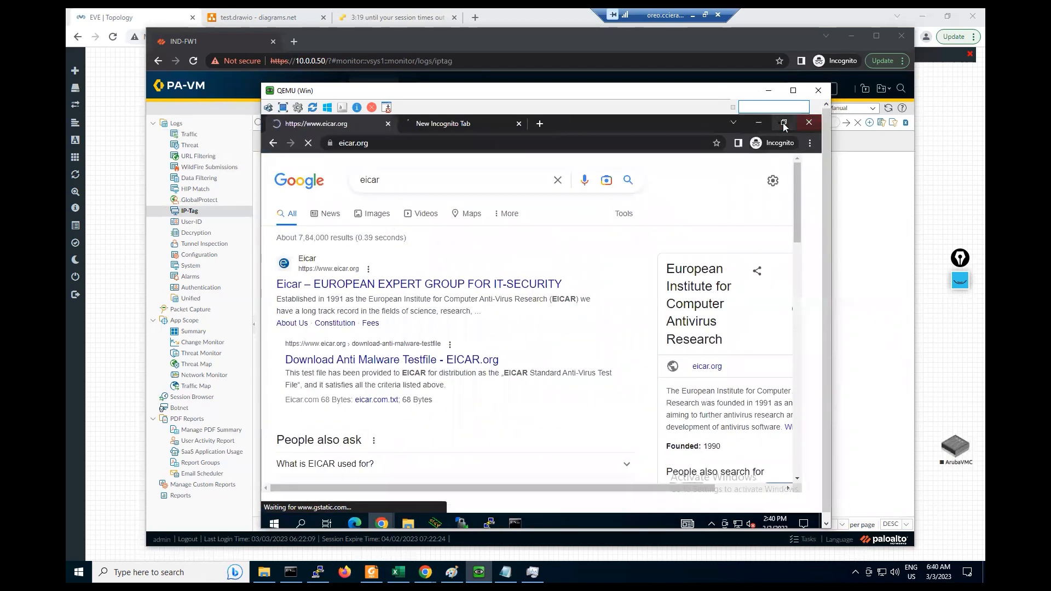
click(784, 125)
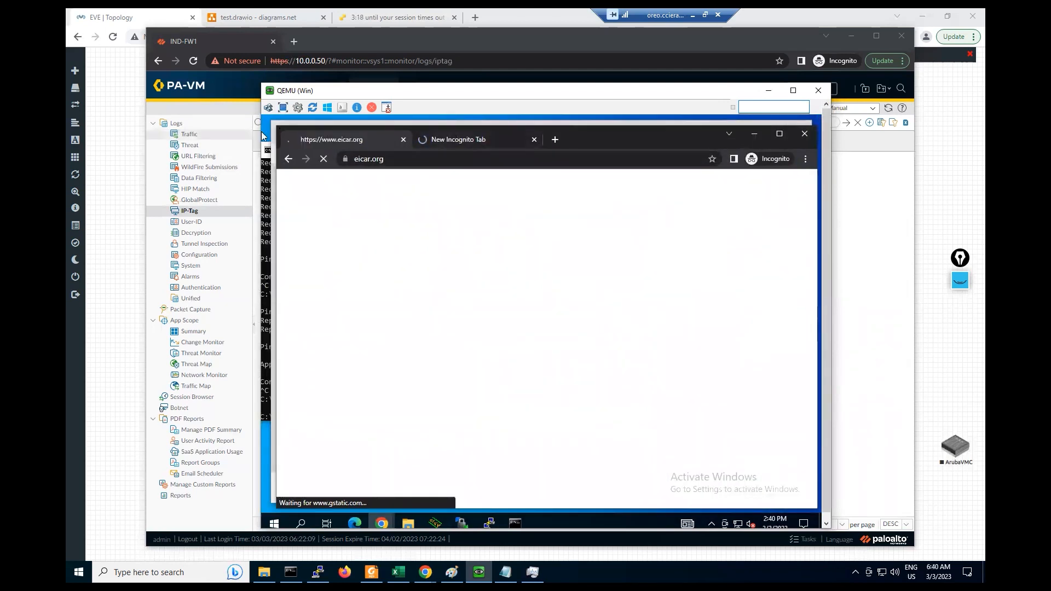
- Shrink the Incognito window and show the PA-VM Traffic log behind it
drag(277, 128, 541, 182)
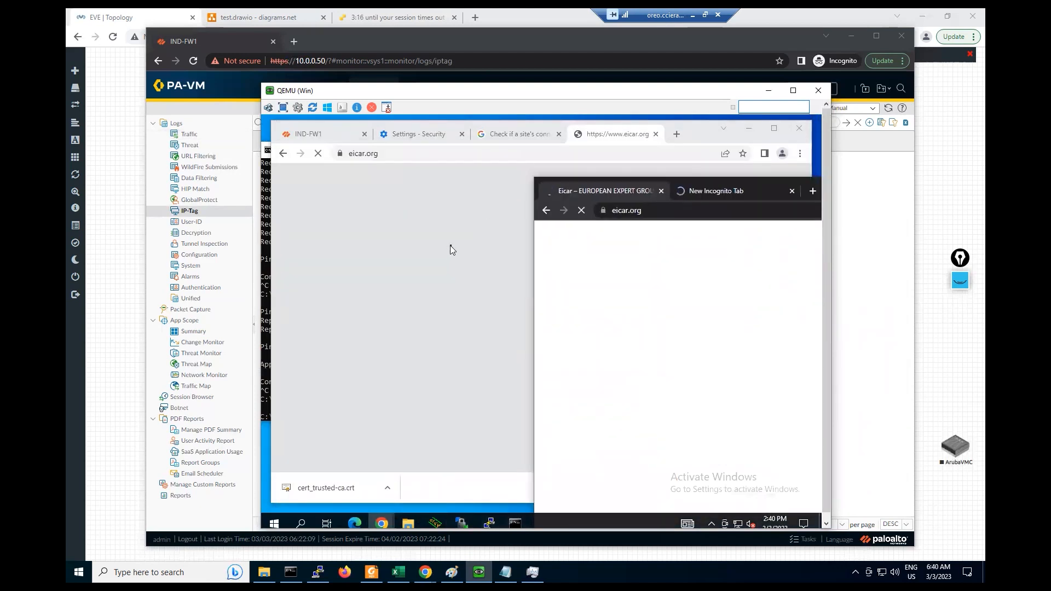
click(189, 134)
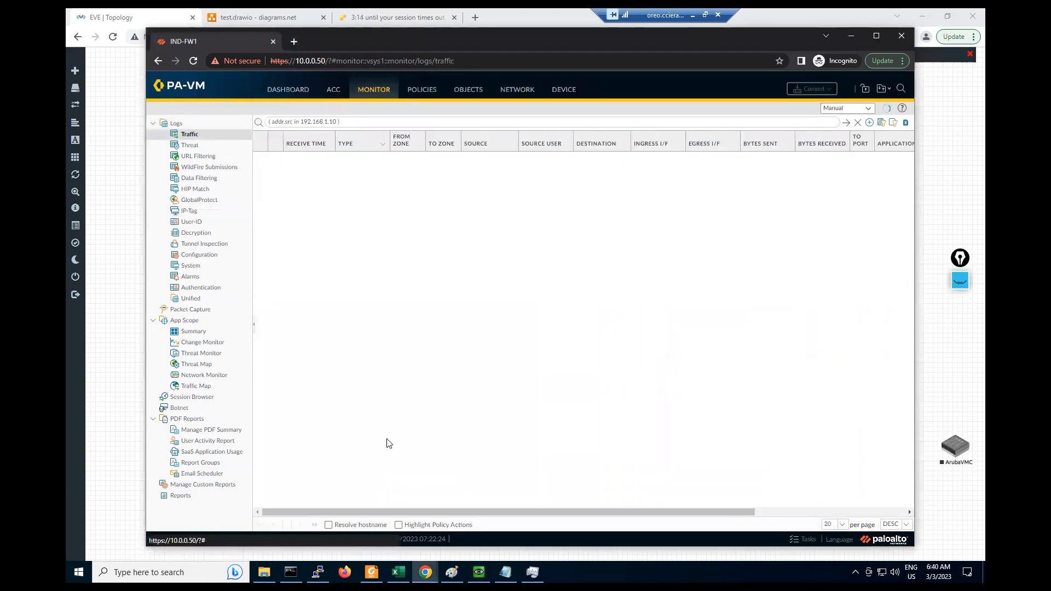
click(479, 572)
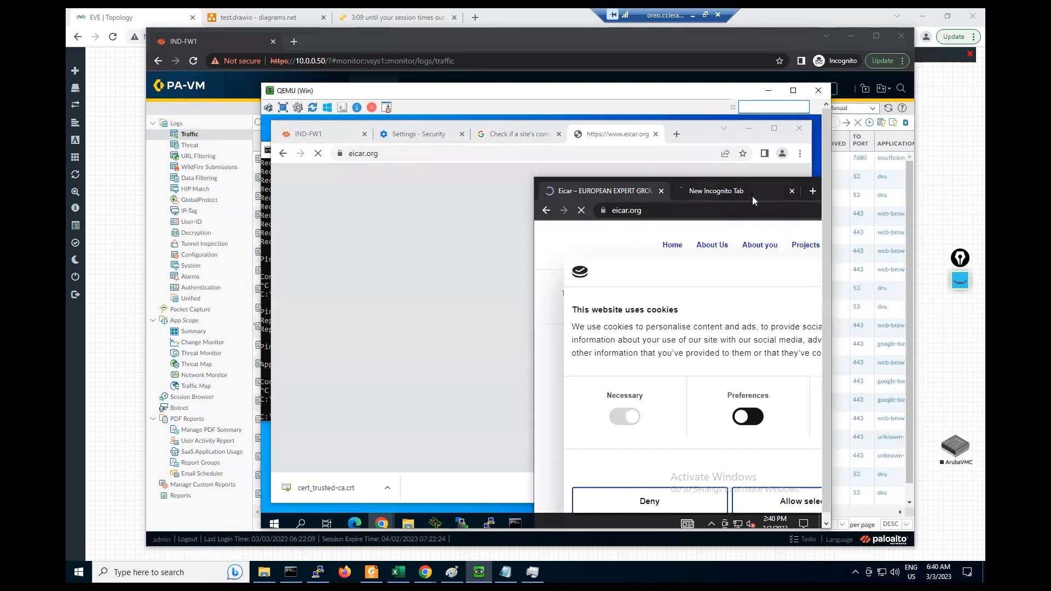
- Maximize the eicar.org window, dismiss its cookie notice and scroll the homepage
drag(765, 193, 561, 147)
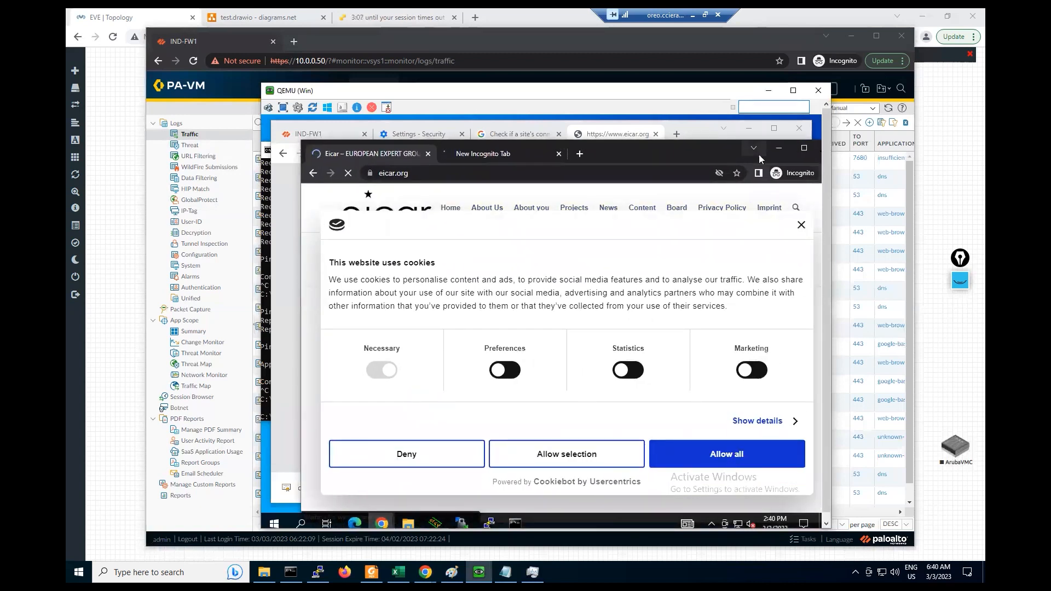
click(804, 147)
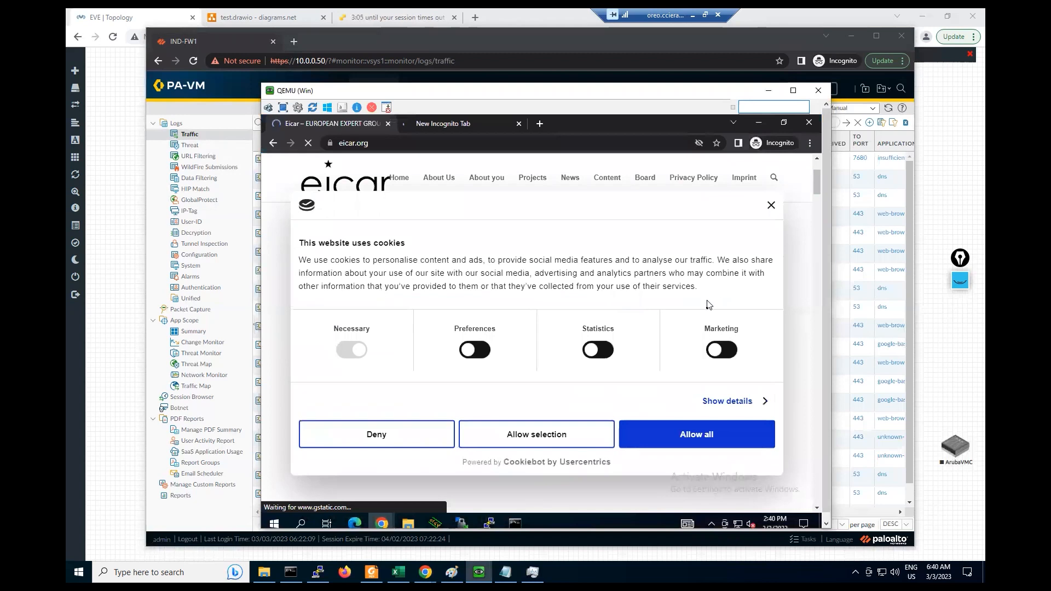
click(771, 207)
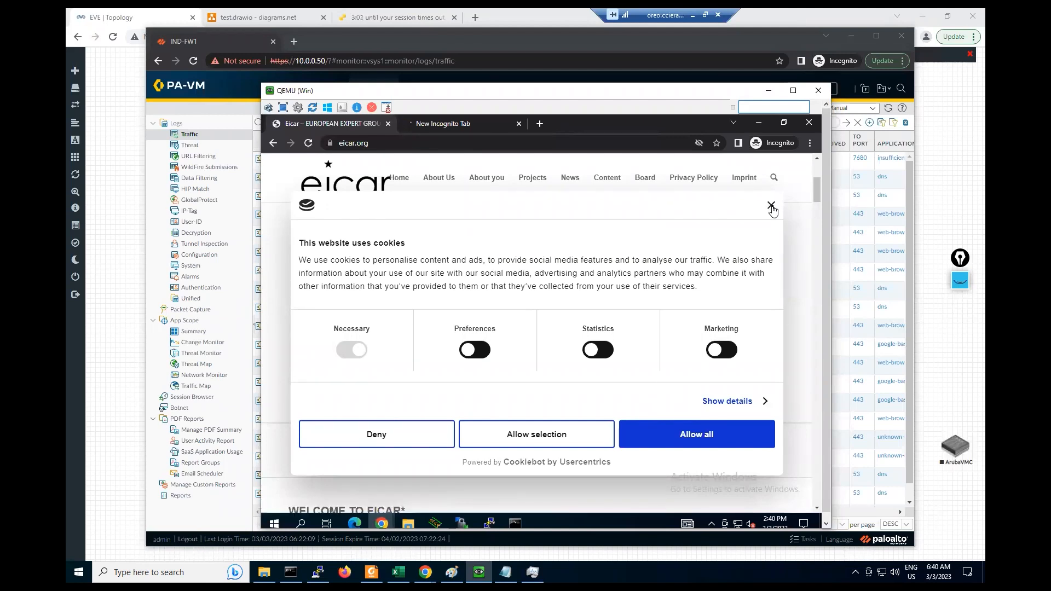
drag(816, 197, 823, 404)
drag(823, 339, 817, 164)
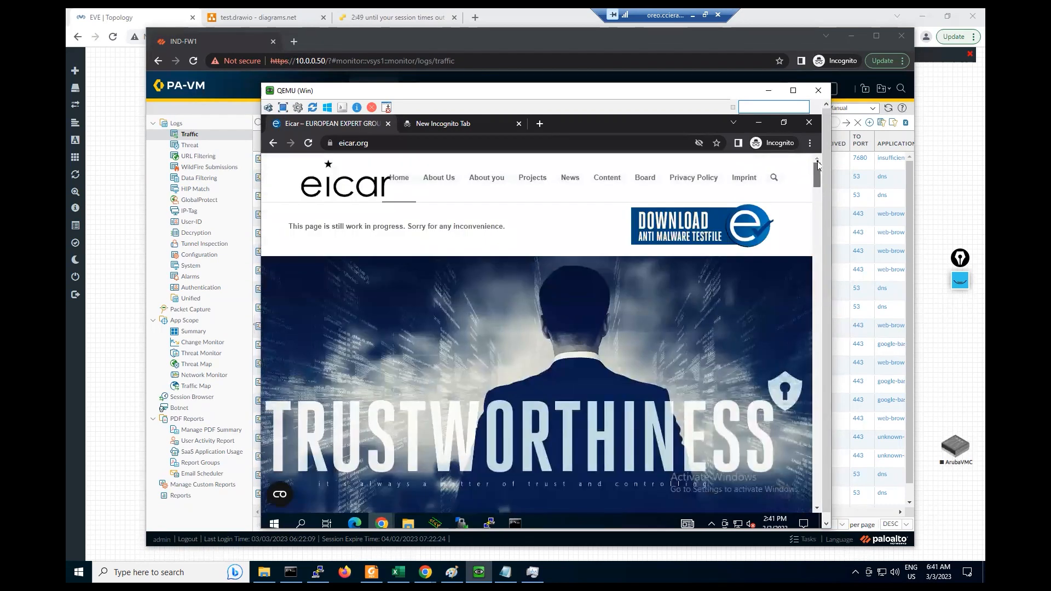
- Open eicar.com.txt over HTTPS from secure.eicar.org, then view the empty PA-VM Threat log
click(664, 229)
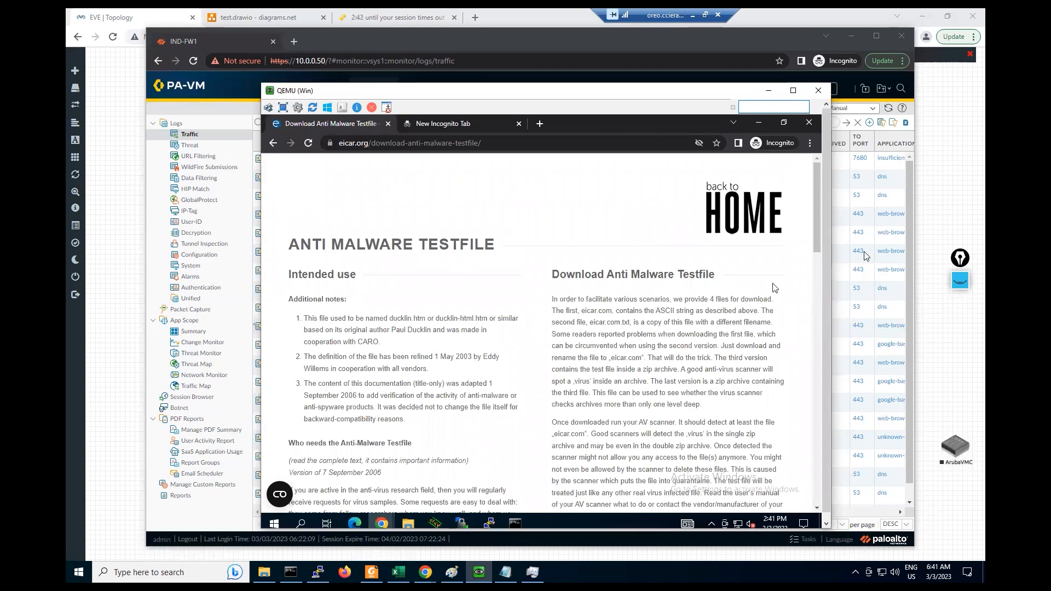
scroll(820, 198, down, 4)
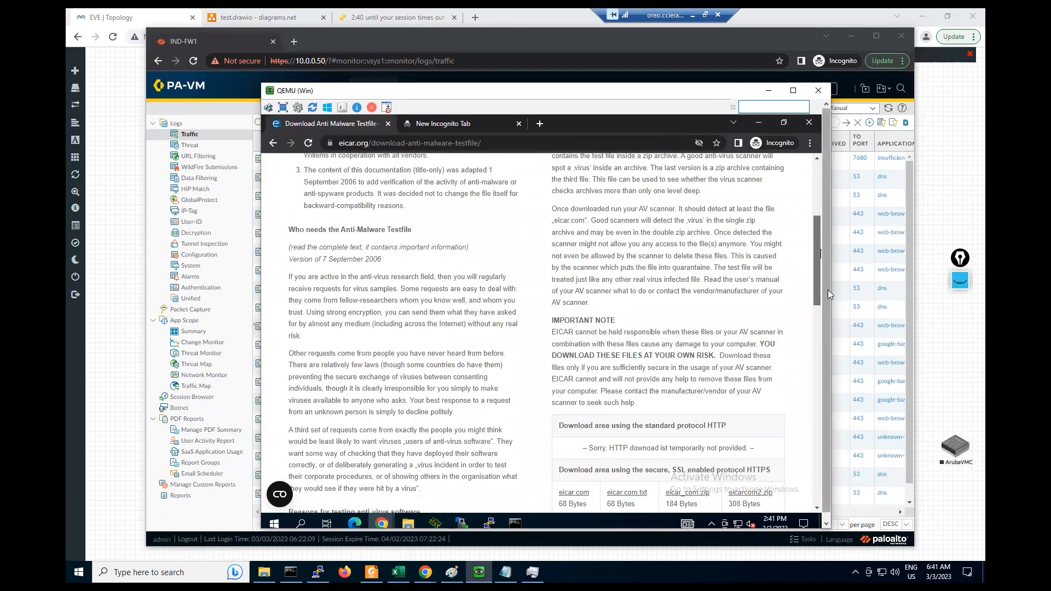
scroll(820, 285, down, 3)
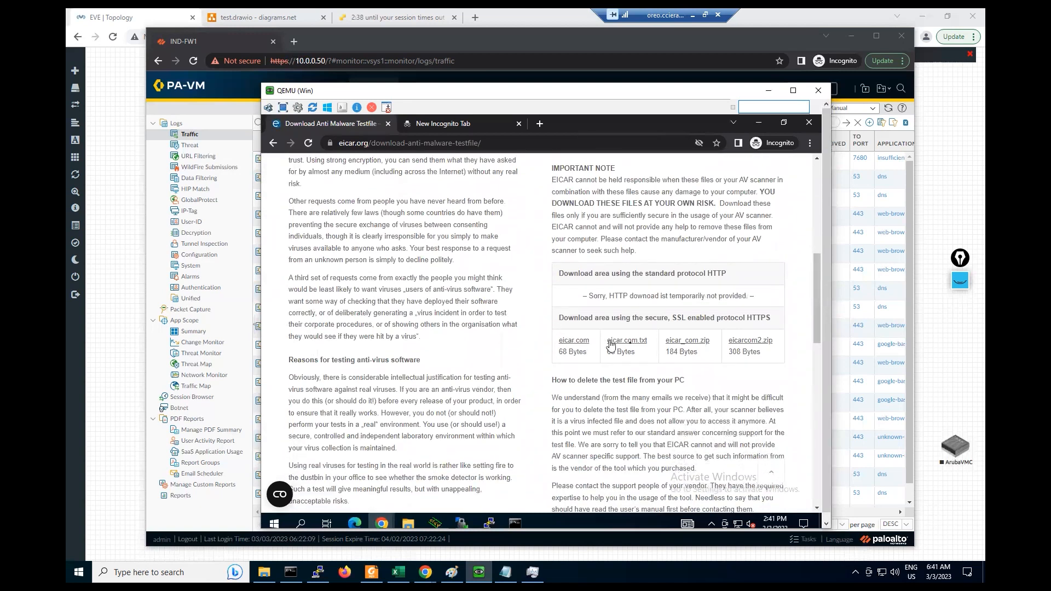
click(629, 345)
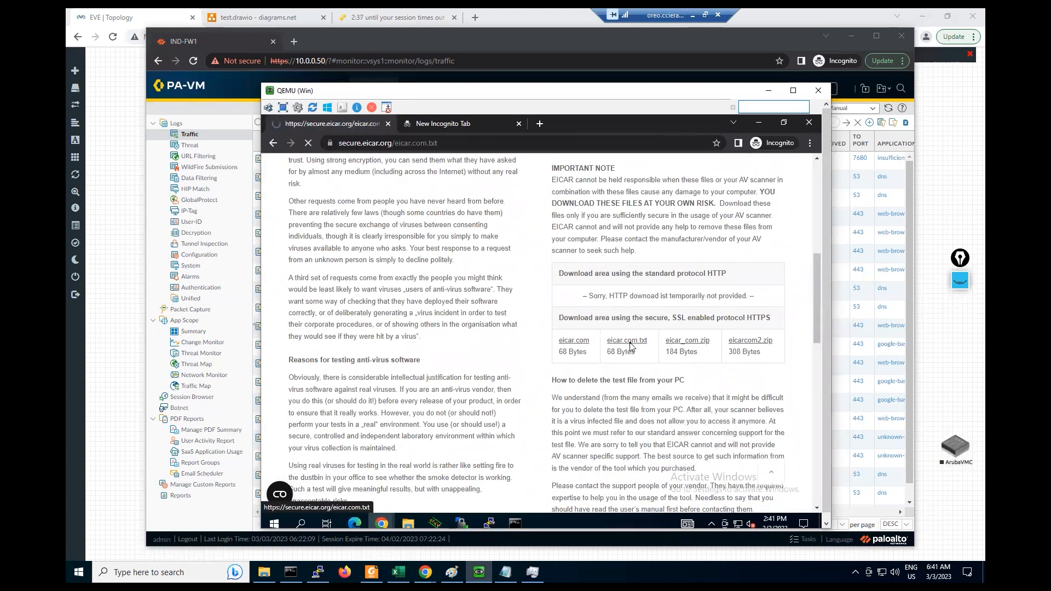
click(189, 146)
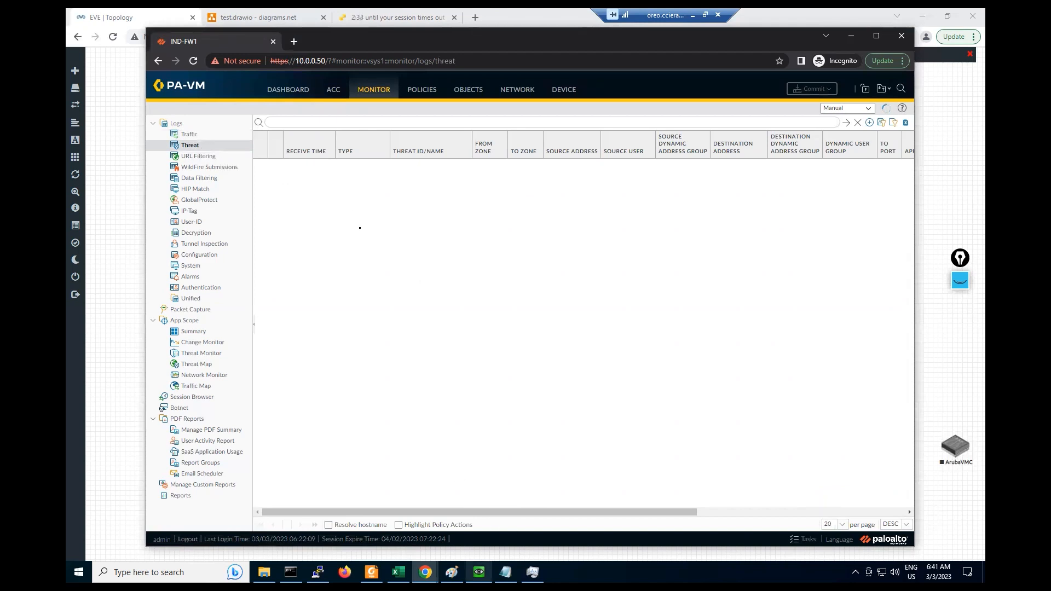
- Highlight the secure.eicar.org certificate's issuer 192.168.1.1, then minimize the remote desktop
click(479, 572)
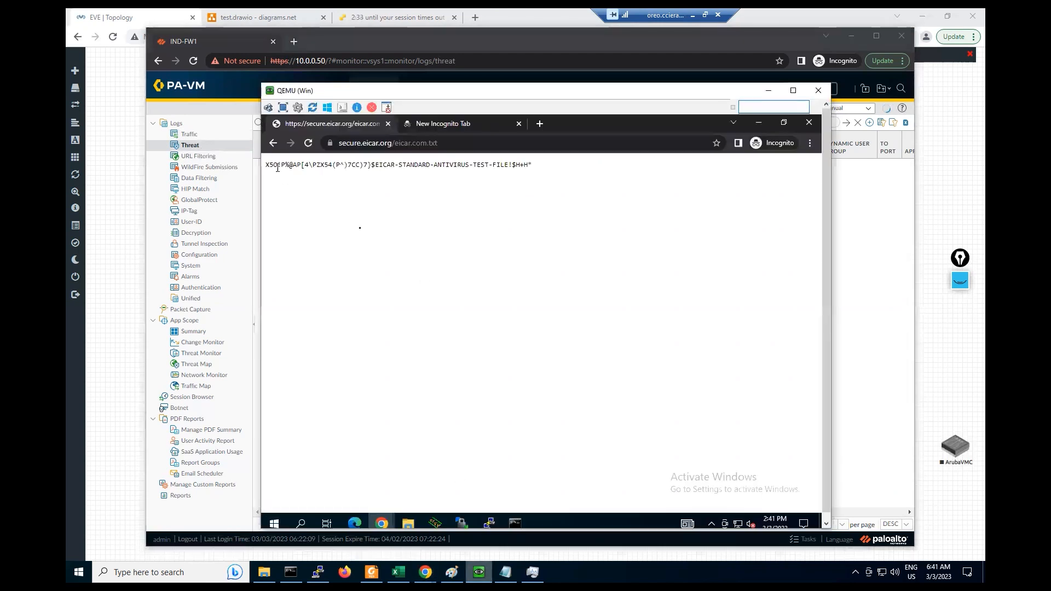
click(330, 144)
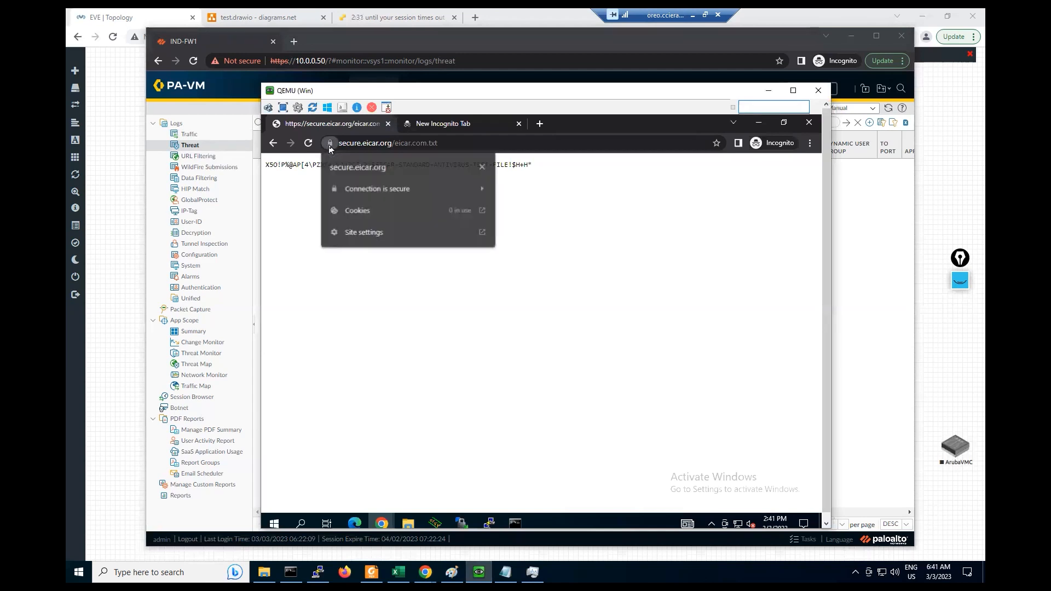
click(369, 189)
click(366, 261)
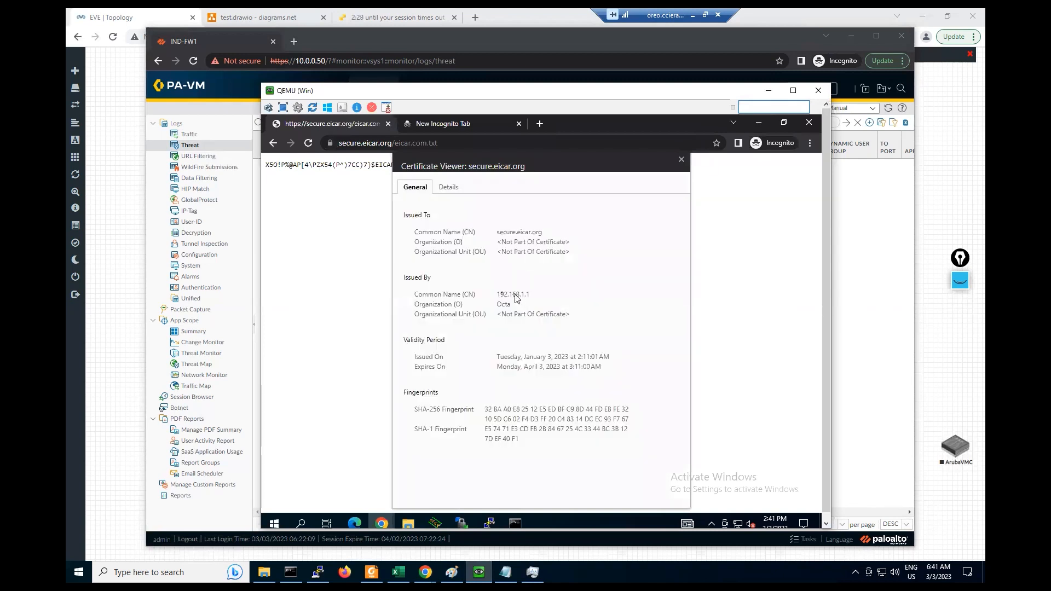
drag(500, 294, 530, 296)
click(689, 16)
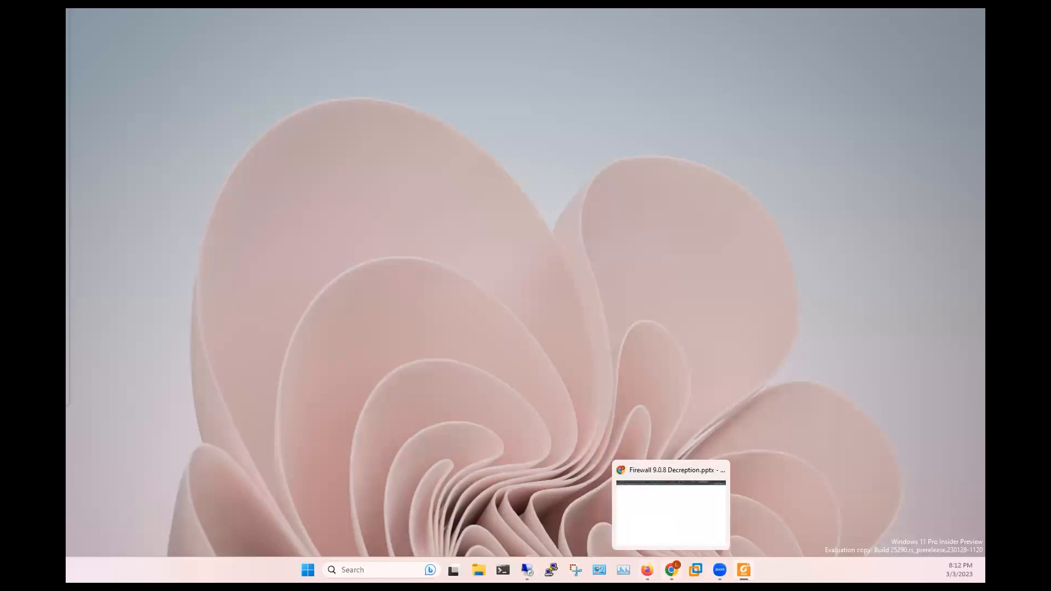
- Return to the 'Firewall 9.0.8 Decreption' slides and close the EDU-210 Drive tab
click(672, 570)
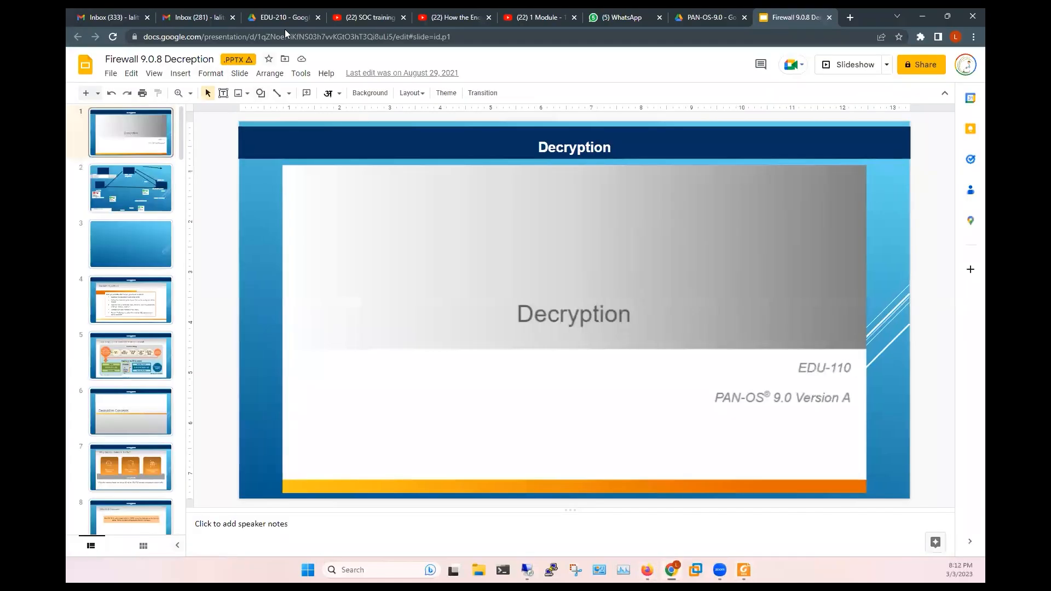
click(281, 21)
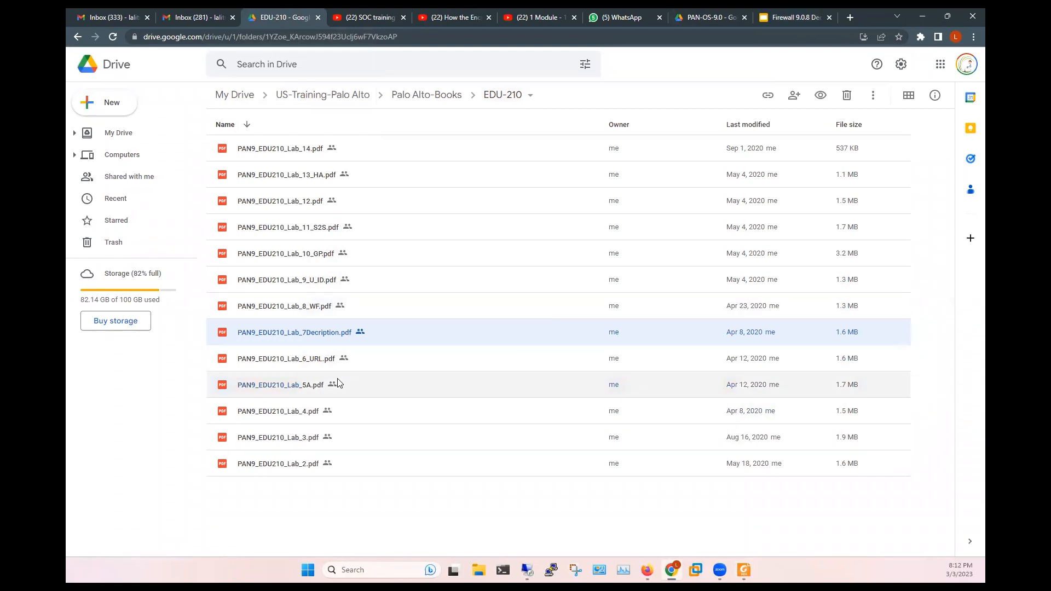
click(359, 500)
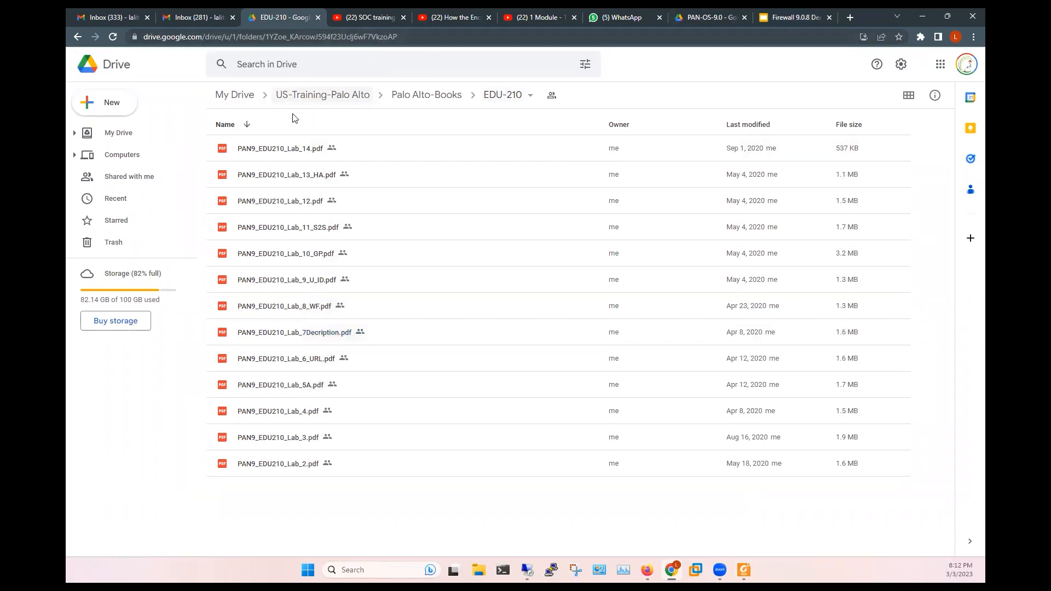
click(789, 19)
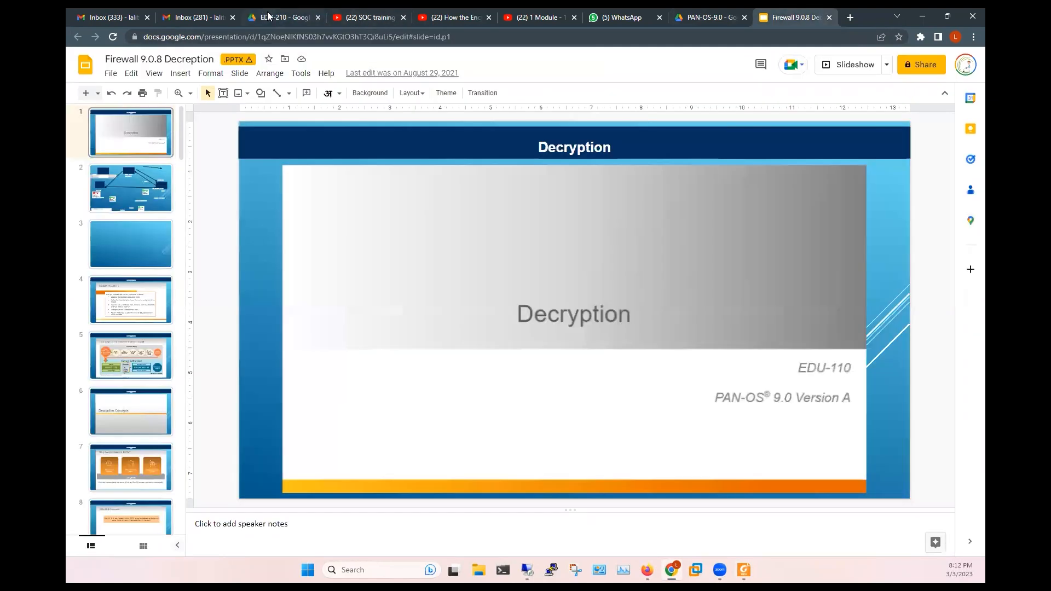
click(318, 18)
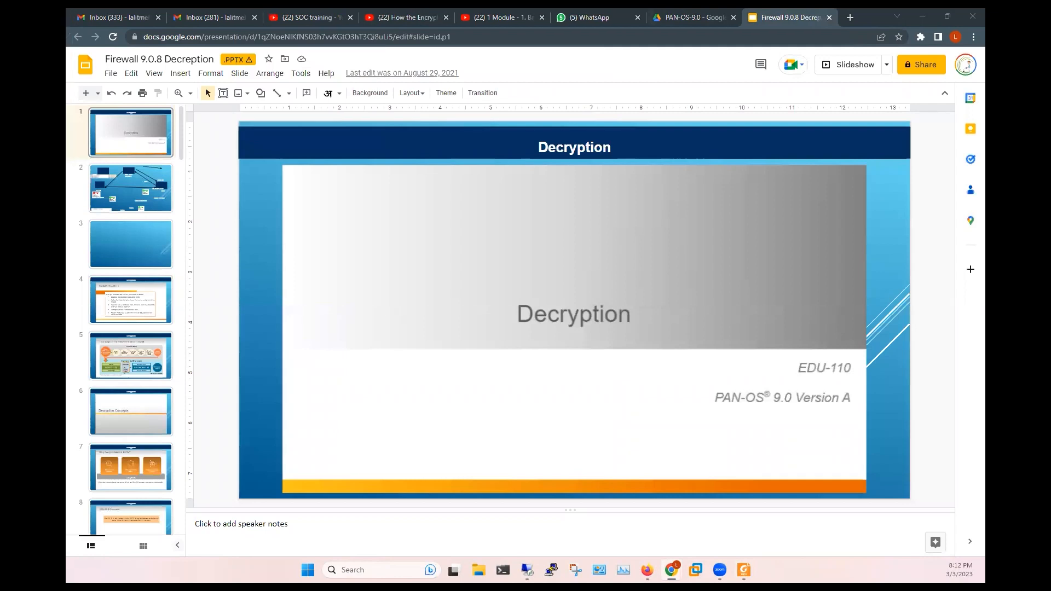
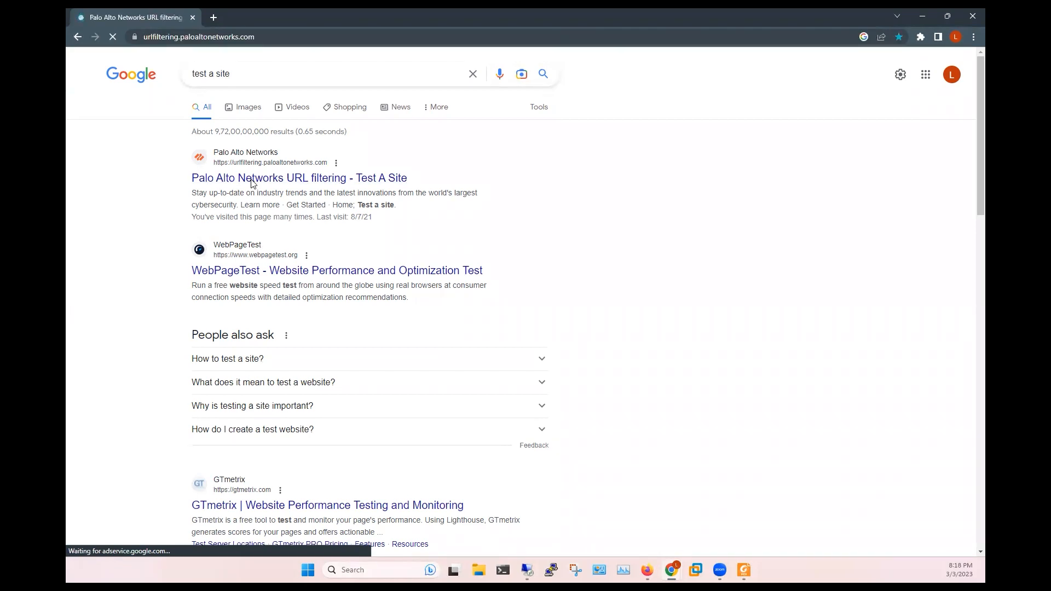
click(294, 210)
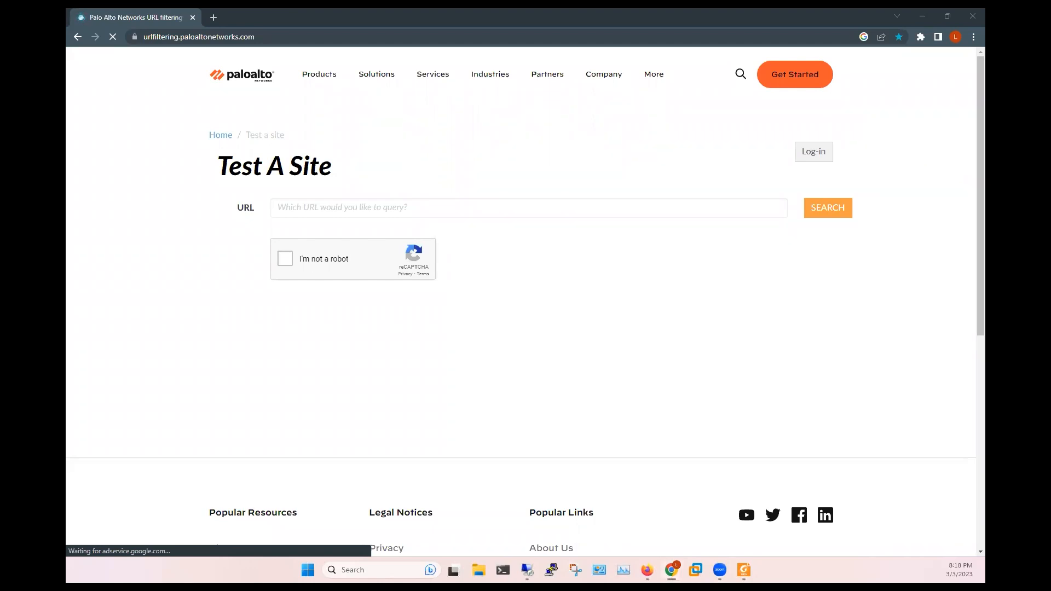
click(301, 207)
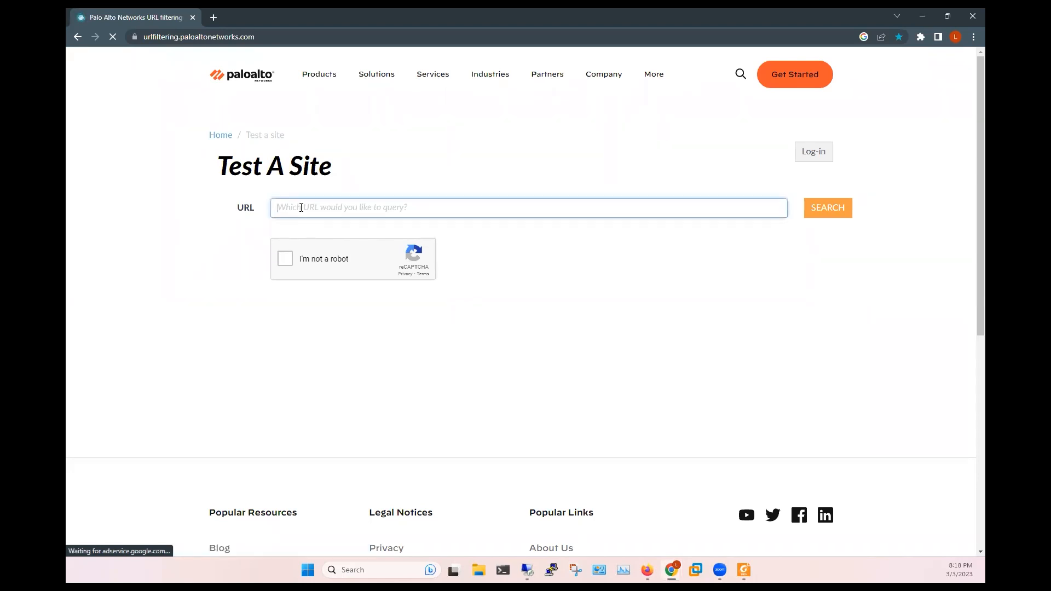
text(https://octanetworks.com/)
click(285, 258)
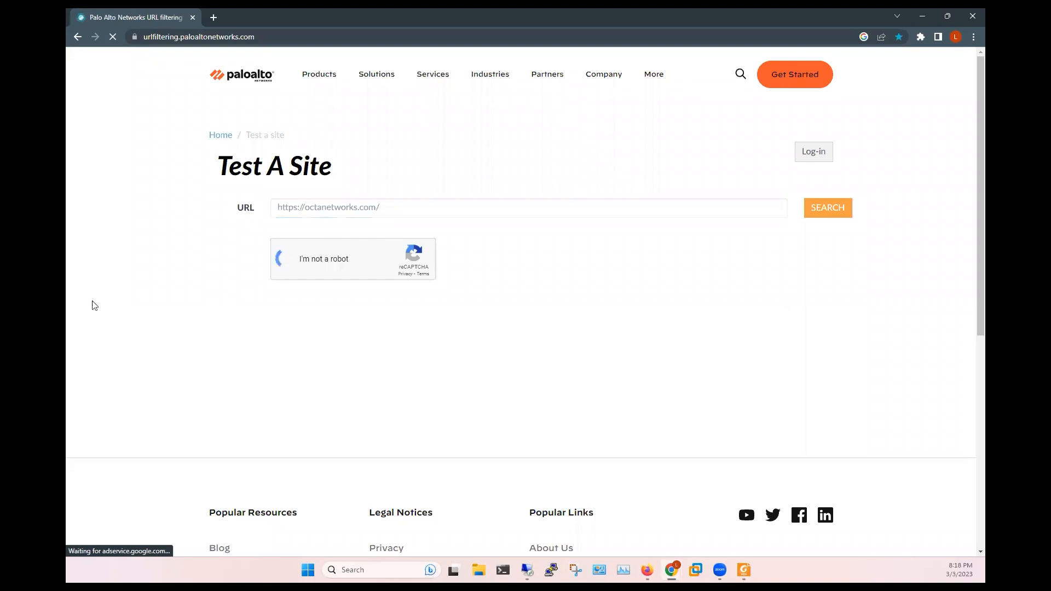
click(828, 206)
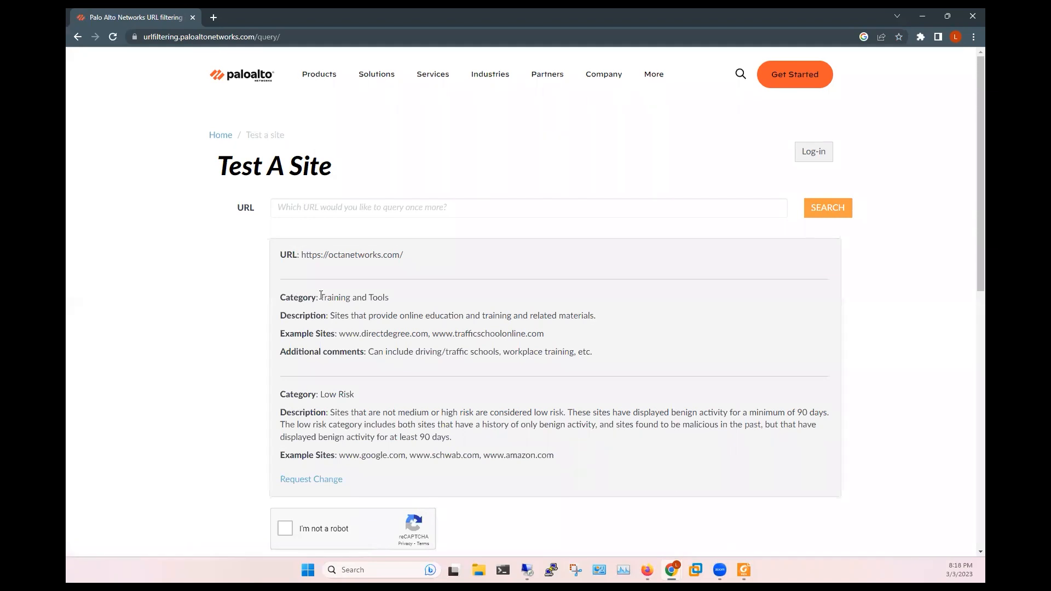
drag(319, 298, 403, 298)
drag(359, 333, 463, 333)
click(549, 333)
- Look up yahoo.com and highlight its Internet Portals category
click(316, 206)
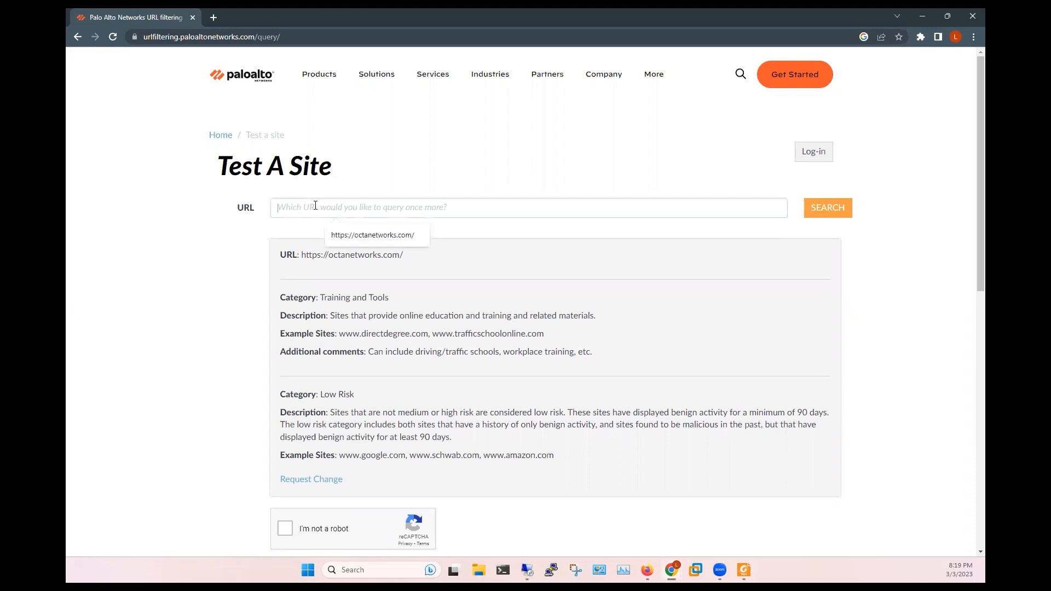
text(yah)
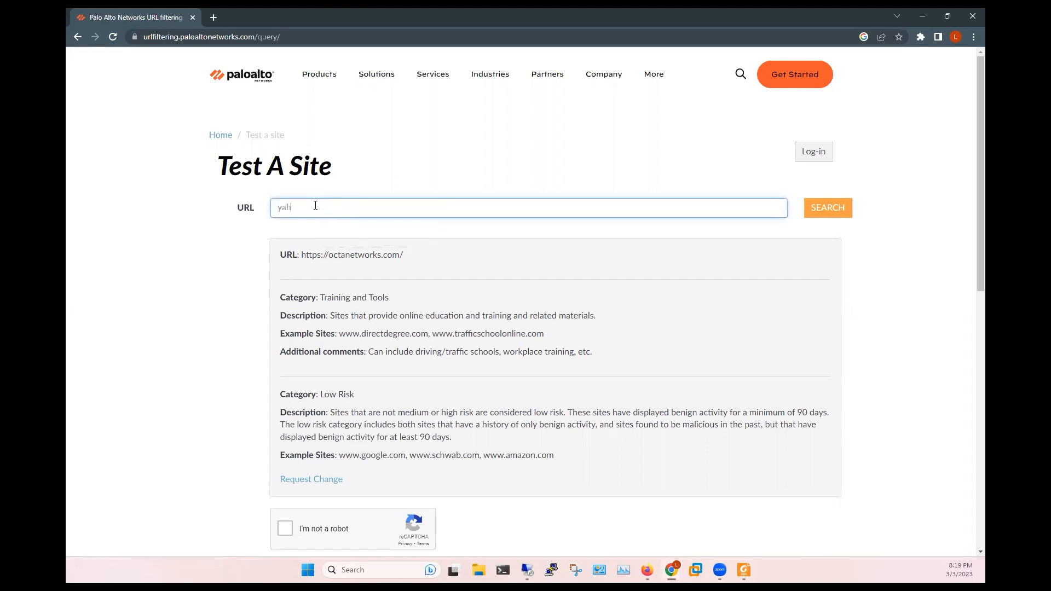
text(oo.com)
click(284, 528)
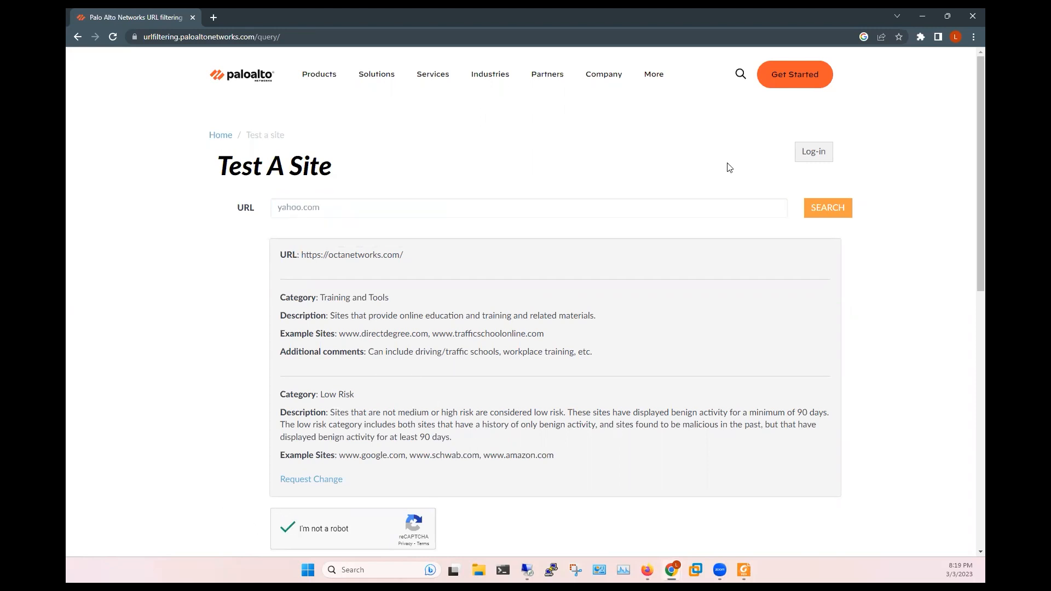
click(814, 216)
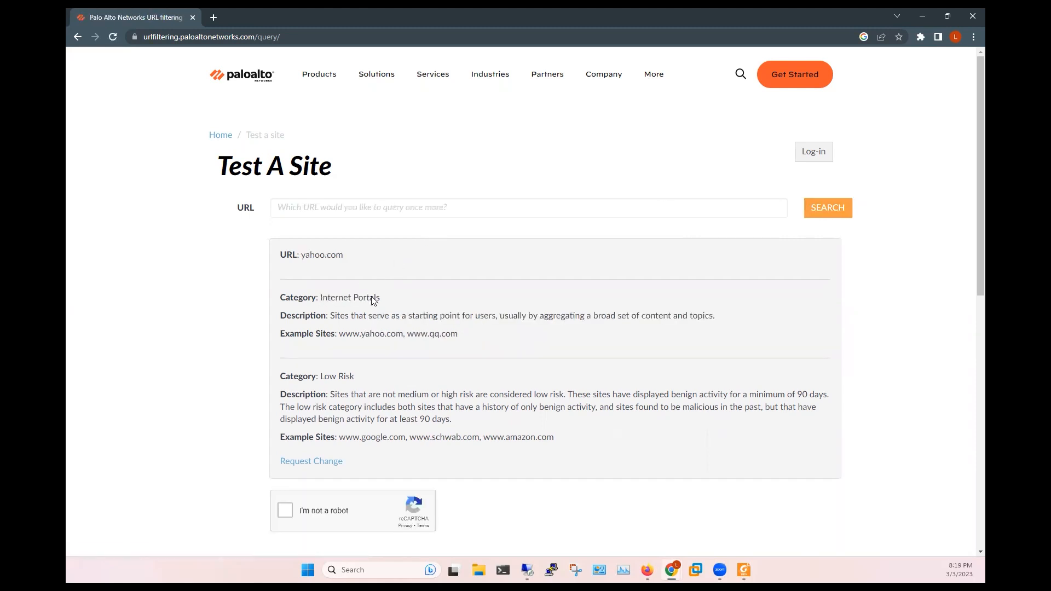
drag(321, 297, 380, 297)
click(378, 297)
click(305, 207)
text(https://www.adda52.me/)
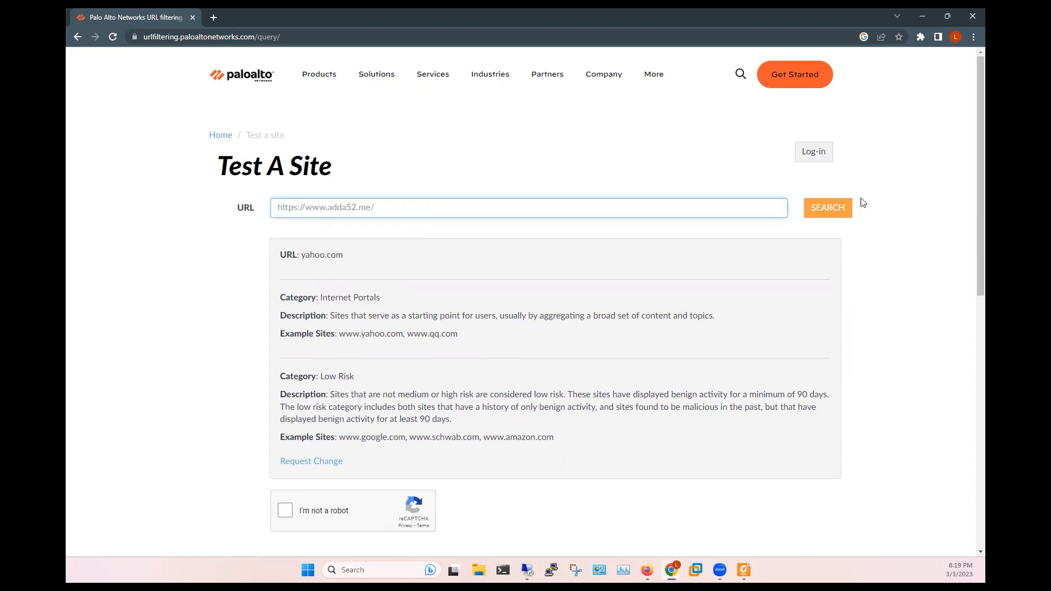
click(835, 214)
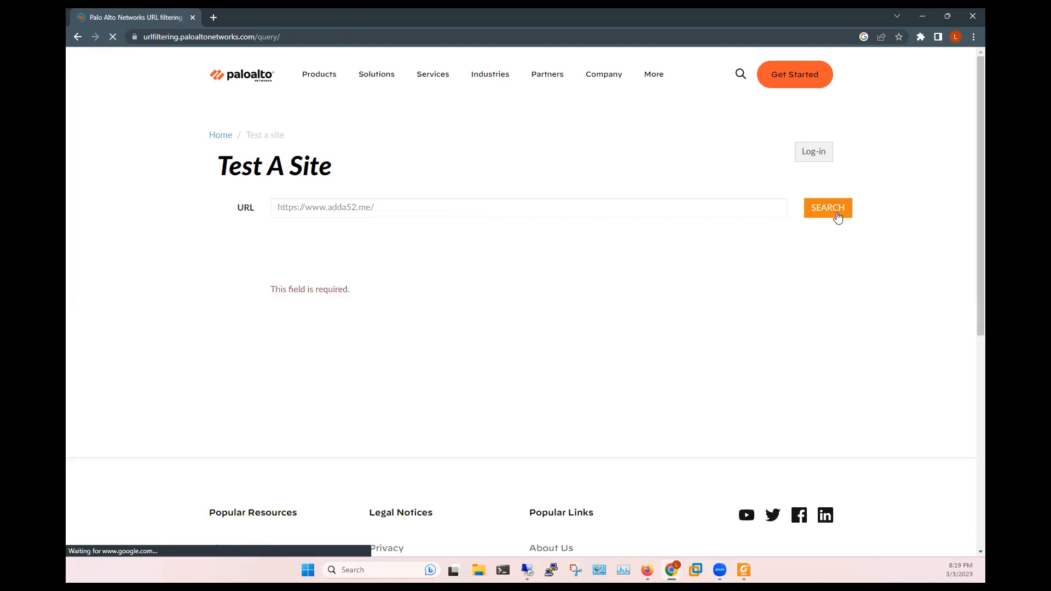
click(289, 261)
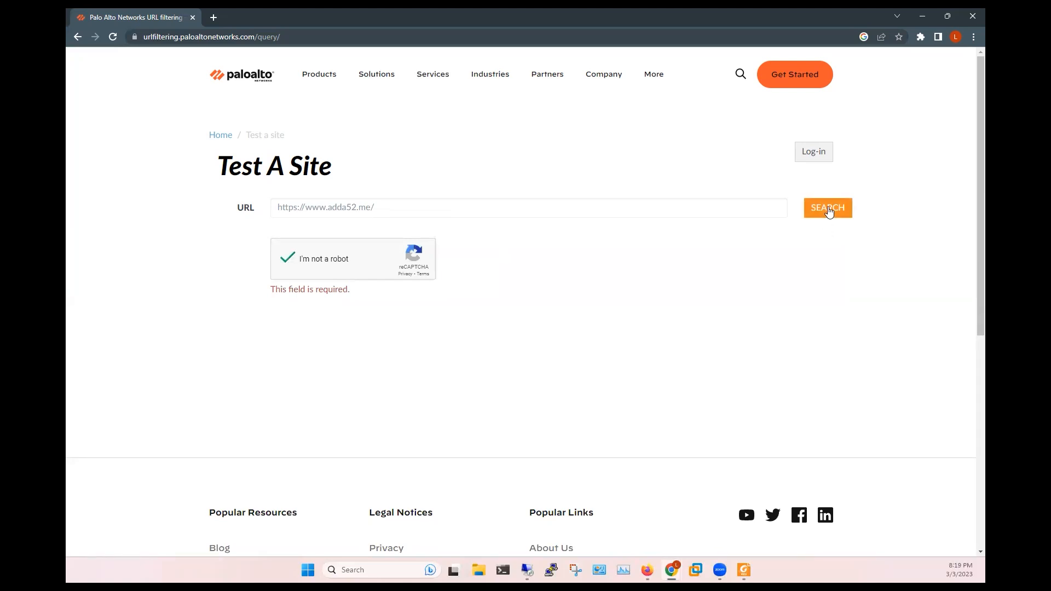
click(828, 209)
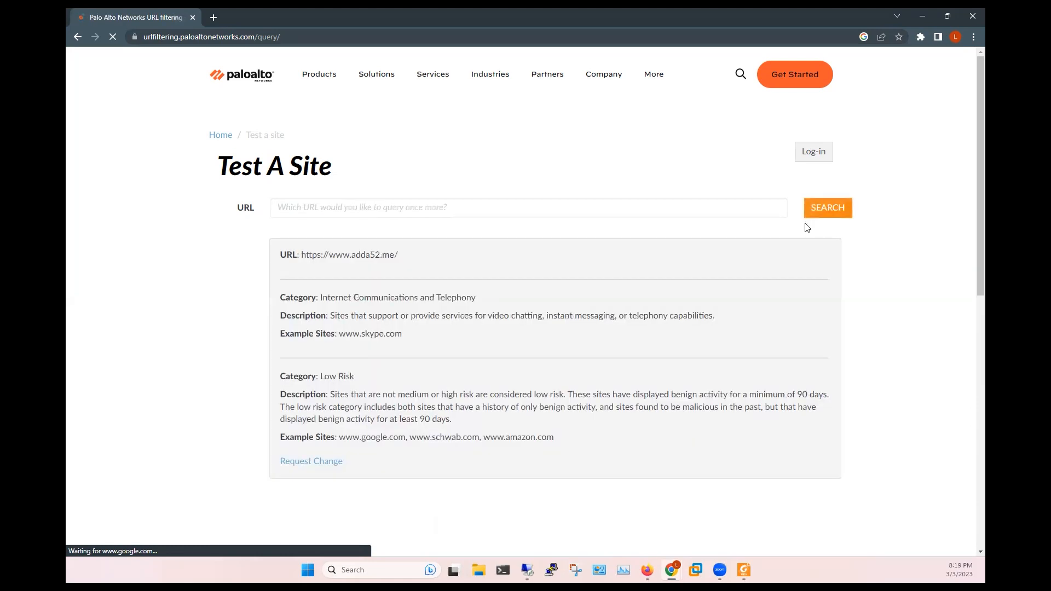
drag(344, 297, 496, 296)
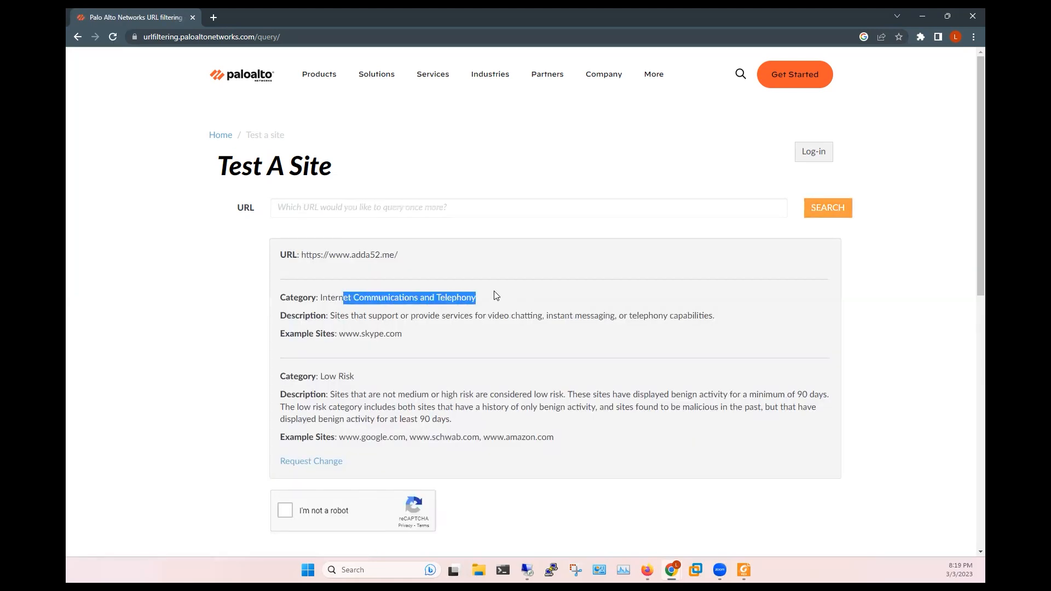
click(496, 296)
drag(362, 334, 414, 333)
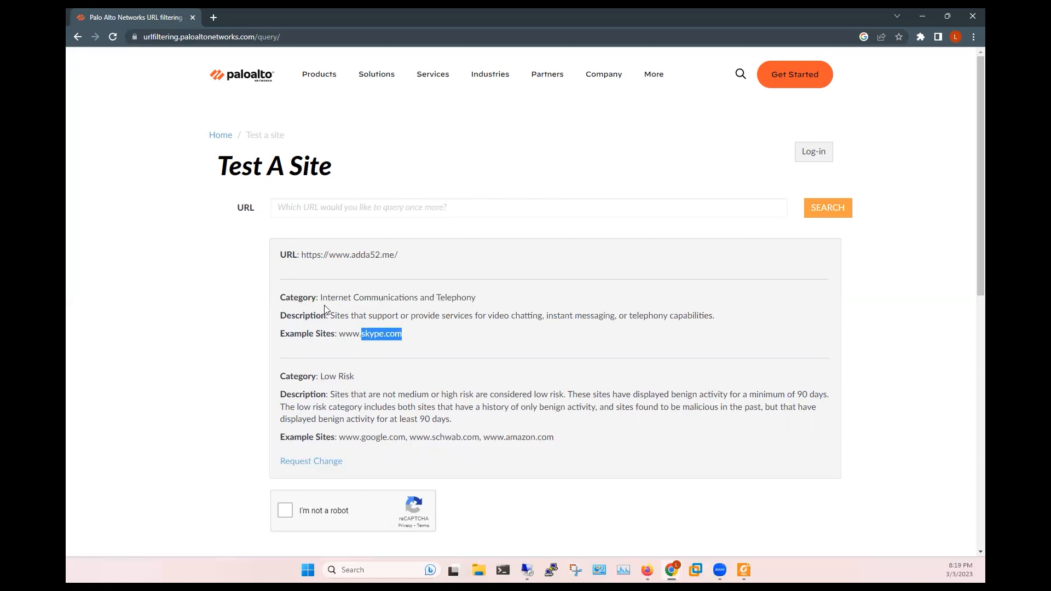
drag(332, 297, 514, 303)
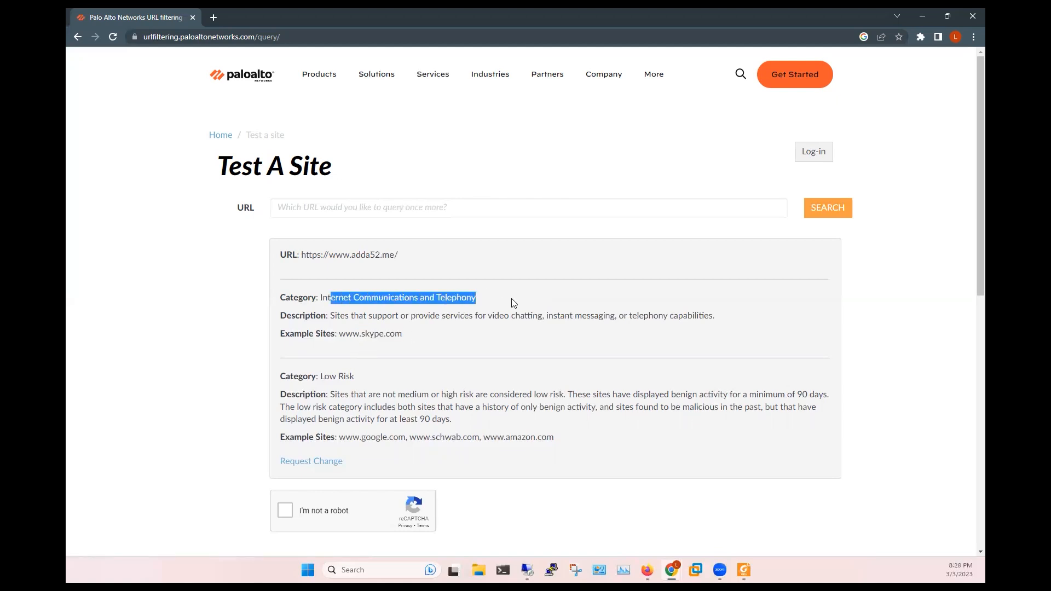
scroll(498, 327, down, 3)
scroll(499, 327, up, 3)
click(672, 570)
click(564, 506)
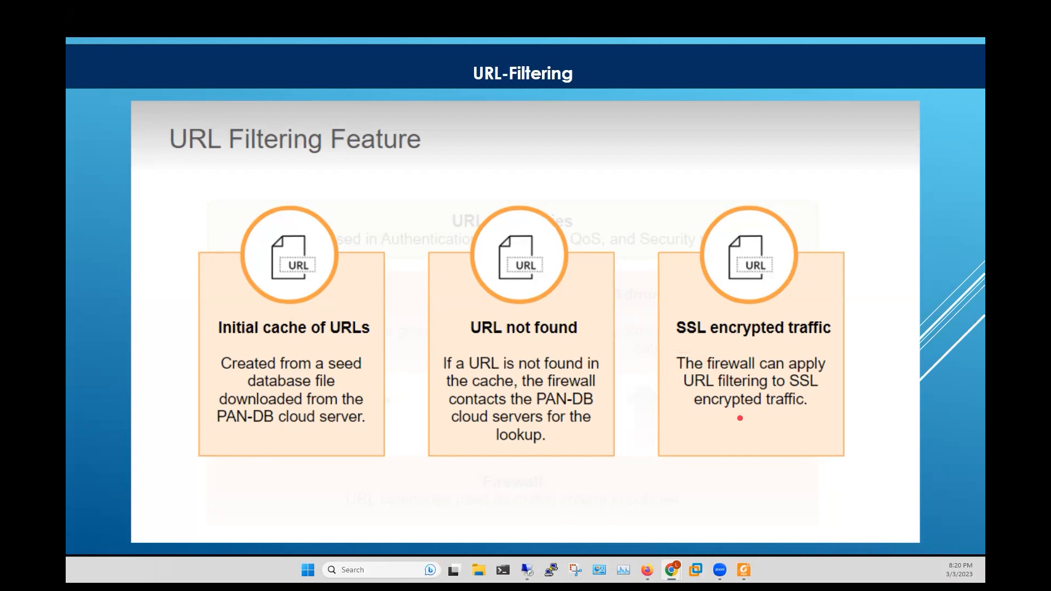
- Advance the slideshow to the URL Filtering Profiles slide
click(740, 418)
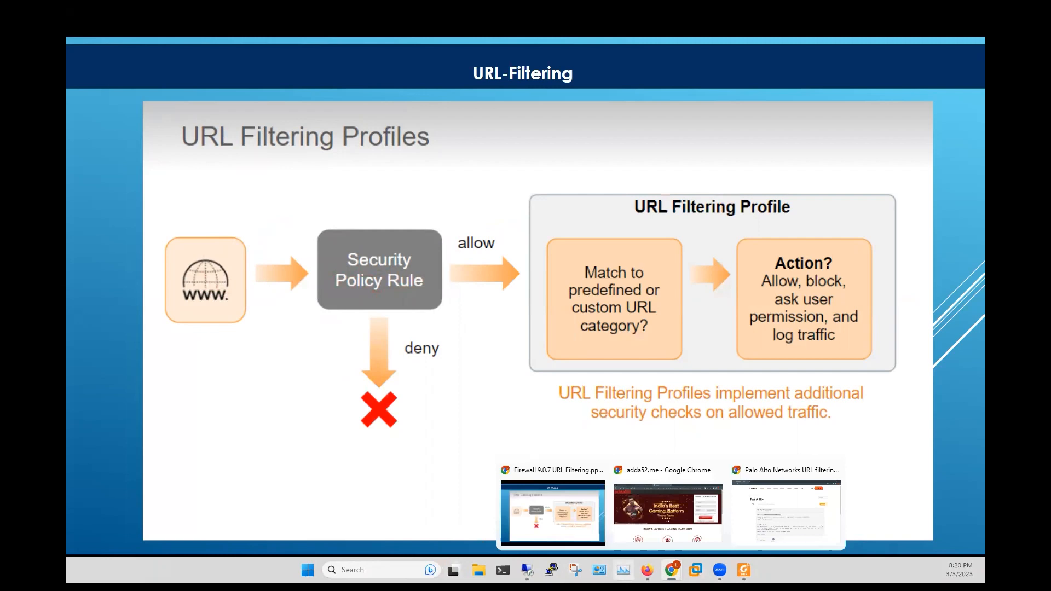
- Switch to the full-screen PA-VM session showing the Policies > Security rulebase
click(527, 570)
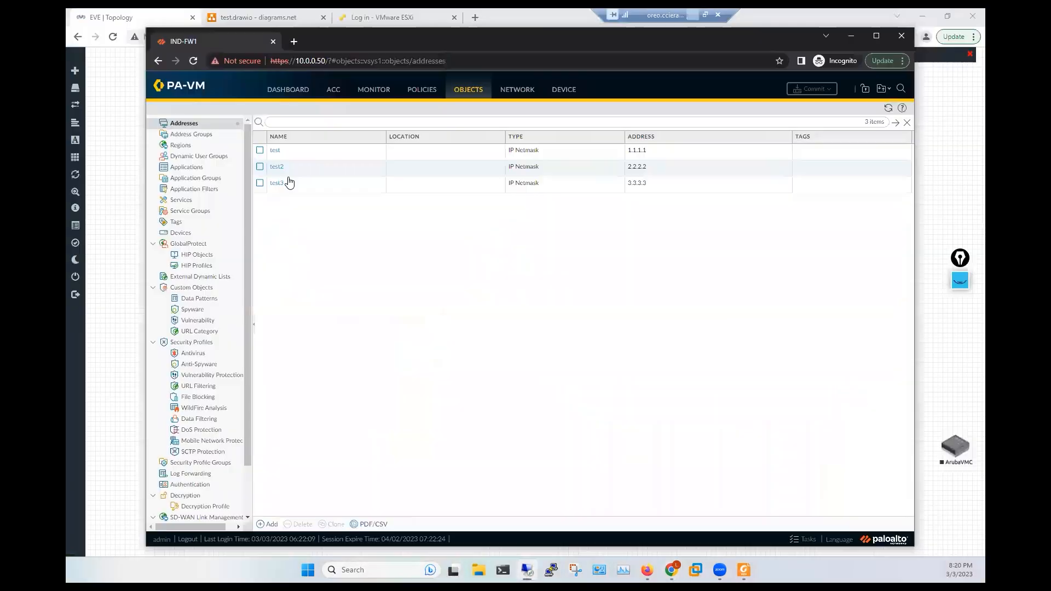
click(420, 93)
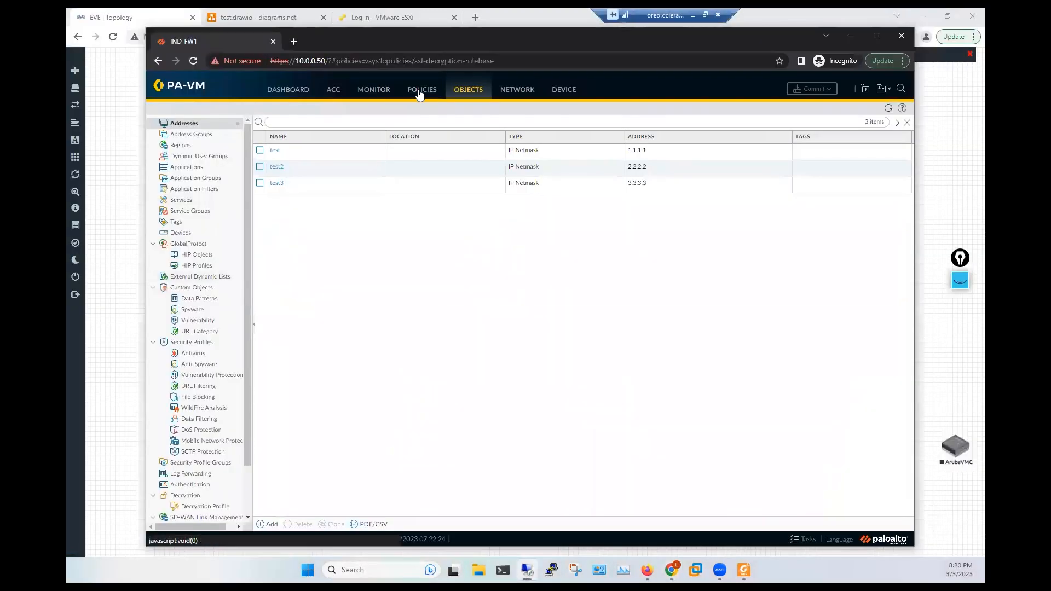
click(179, 127)
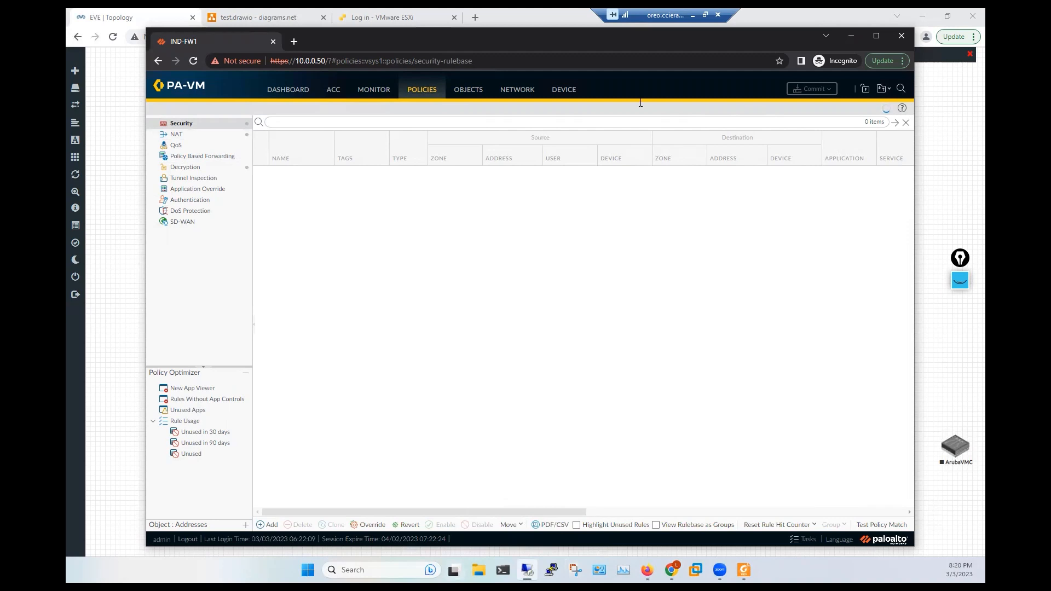
click(705, 15)
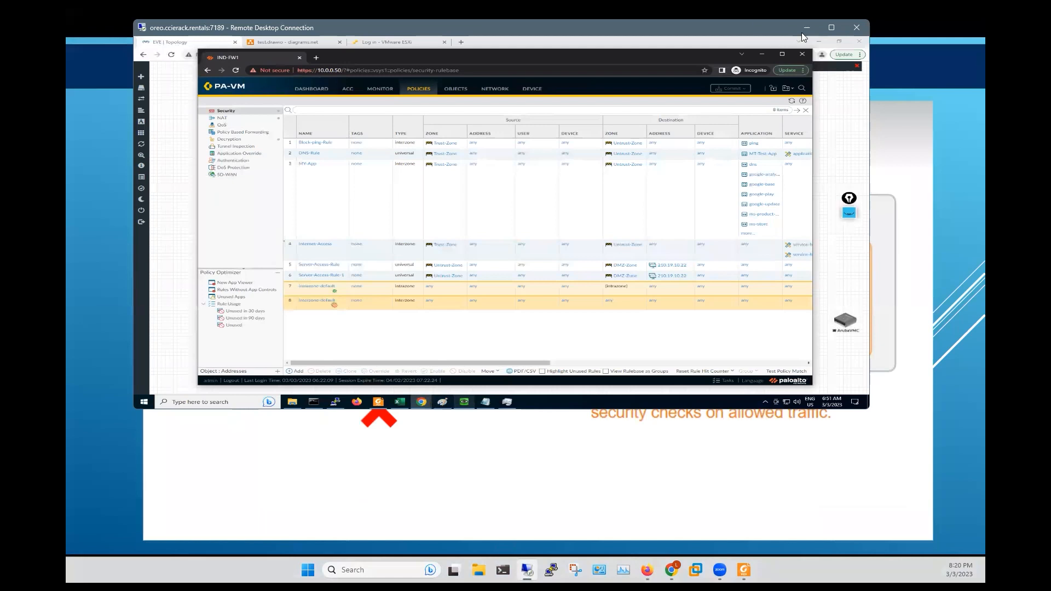
click(831, 26)
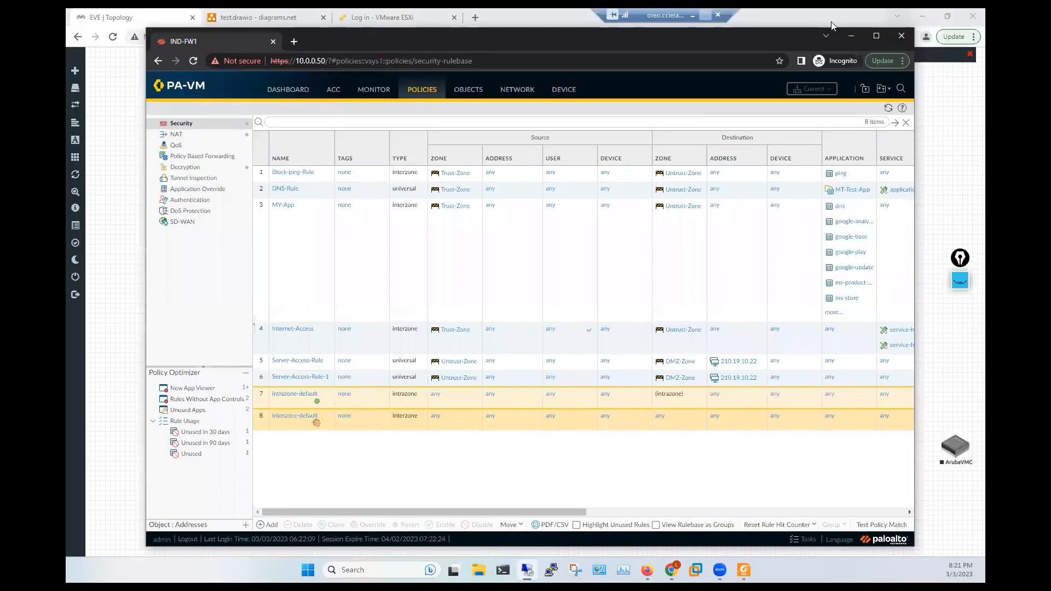
- Show Block-ping-Rule's Service/URL Category settings, then return to the URL Filtering Profiles slide
click(287, 172)
click(452, 235)
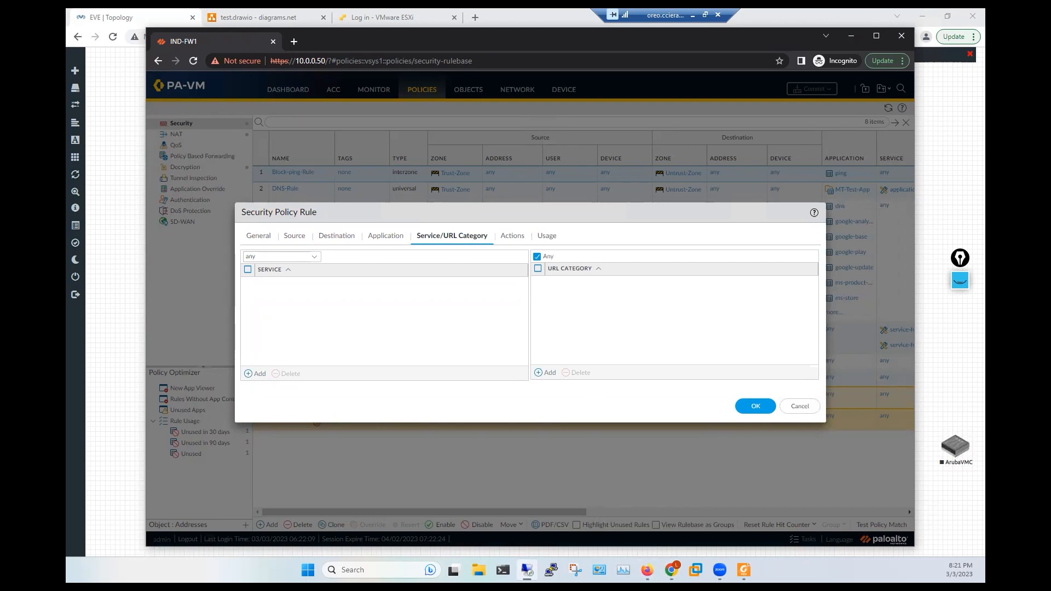
mouse_move(671, 570)
click(550, 517)
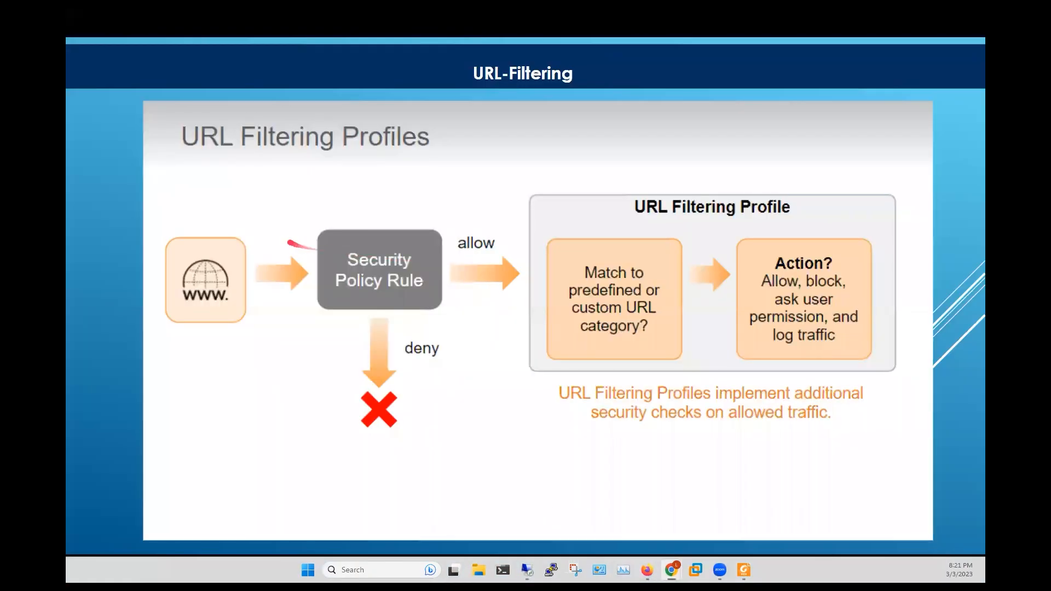
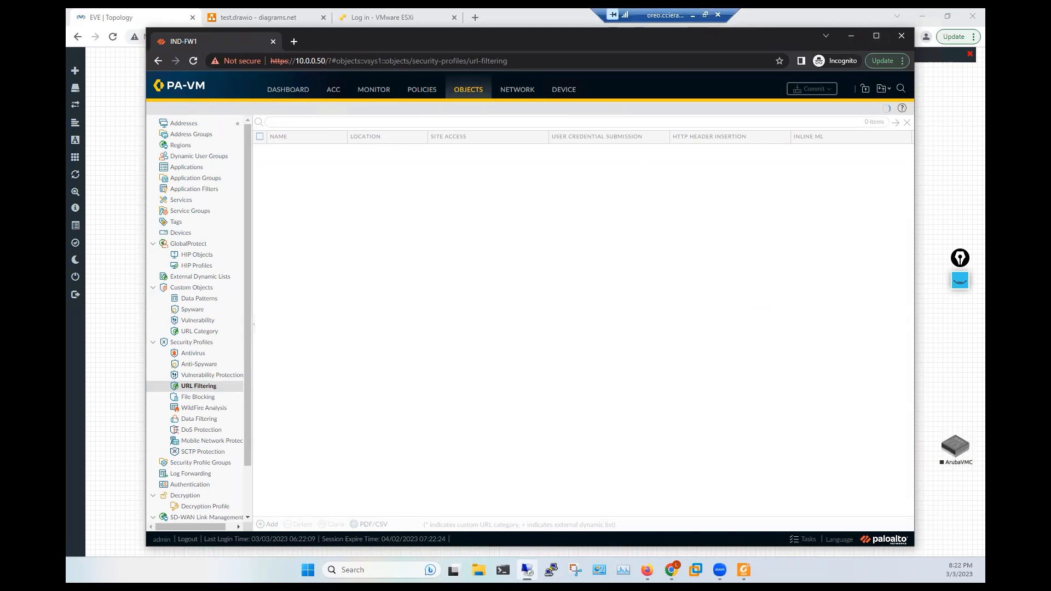
- Restore and enlarge the remote desktop window so the PA-VM URL Filtering list shows the default profile
right_click(827, 570)
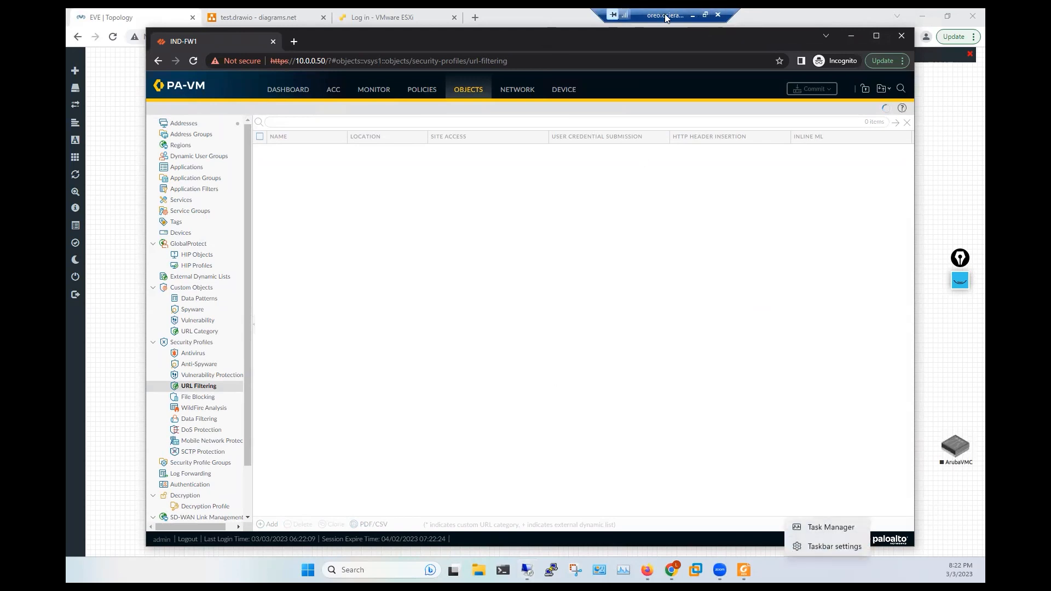
click(705, 14)
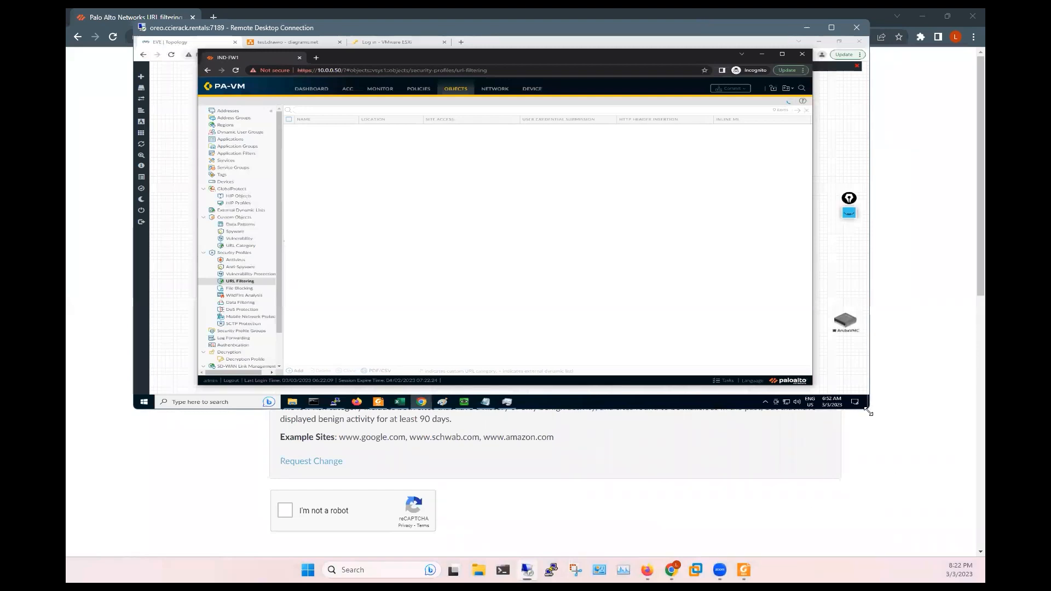
drag(870, 412, 915, 558)
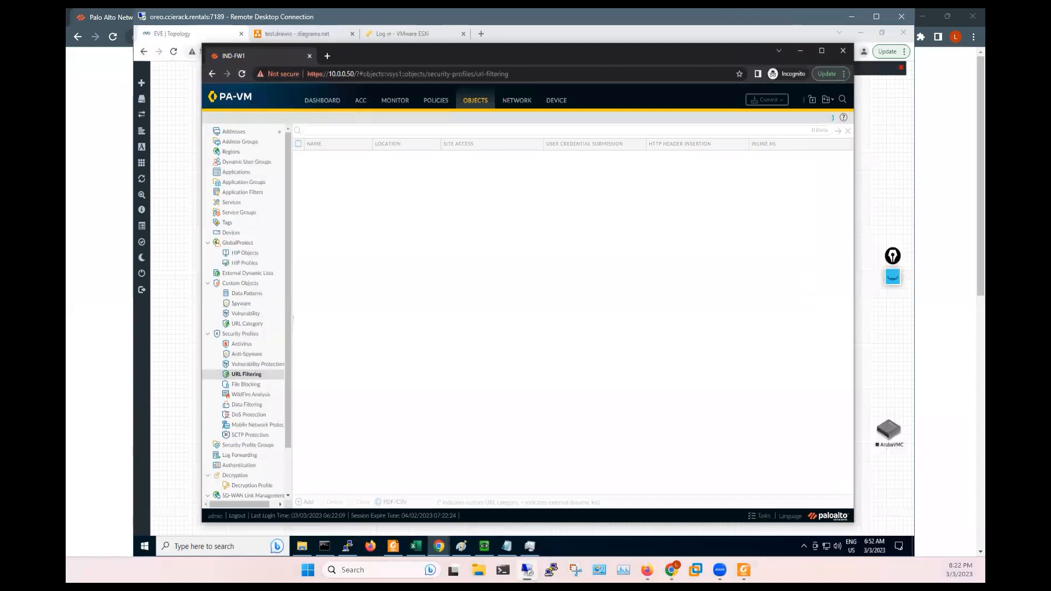
drag(134, 328, 28, 328)
click(427, 547)
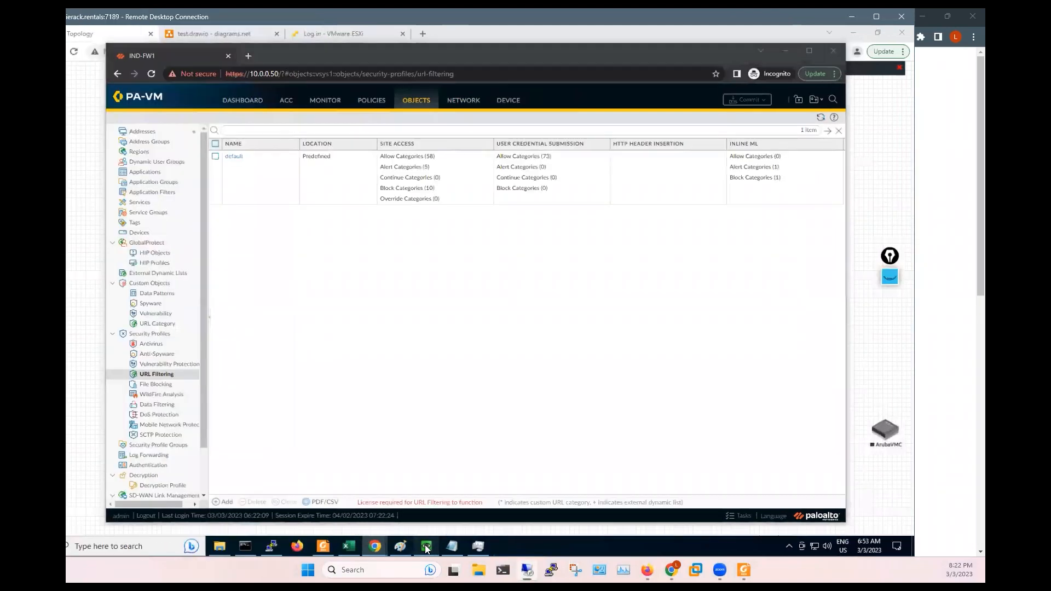
click(792, 223)
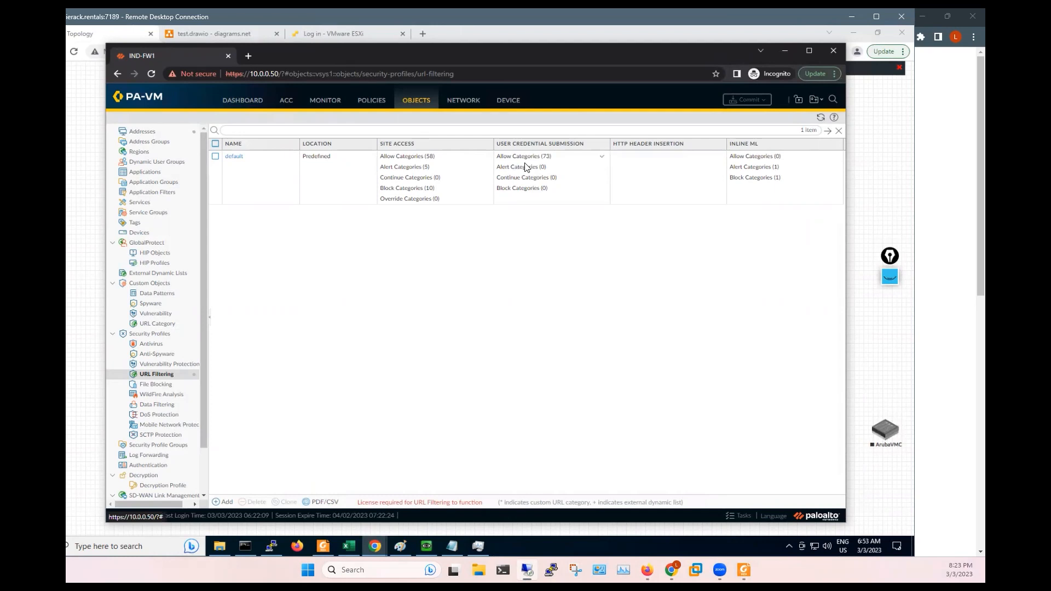
- Add URL Filtering profile Octa-Policy with adult, alcohol-and-tobacco and auctions site access set to block
click(225, 502)
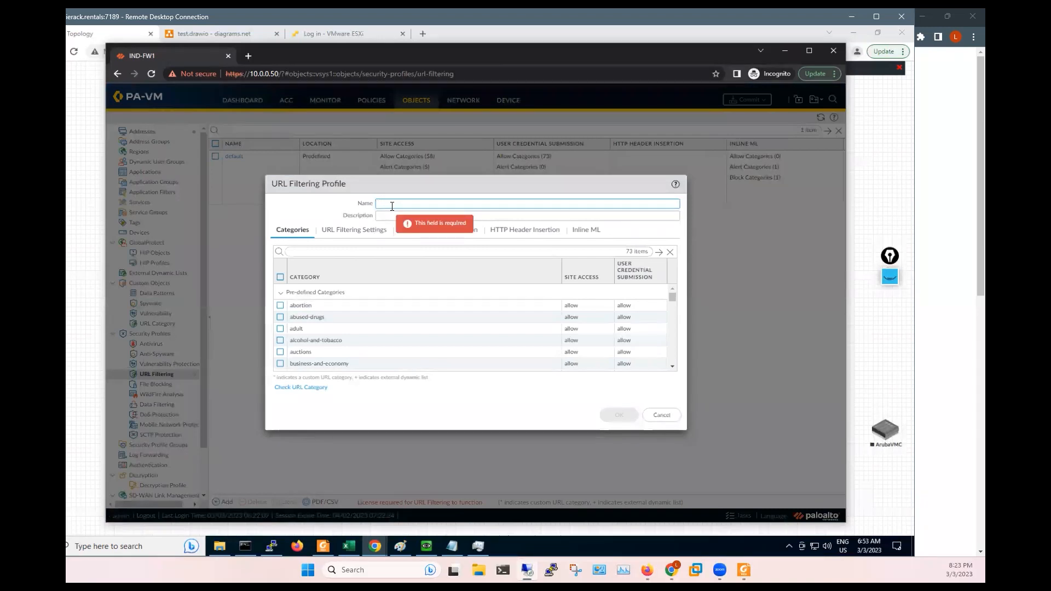
text(Octa-Policy)
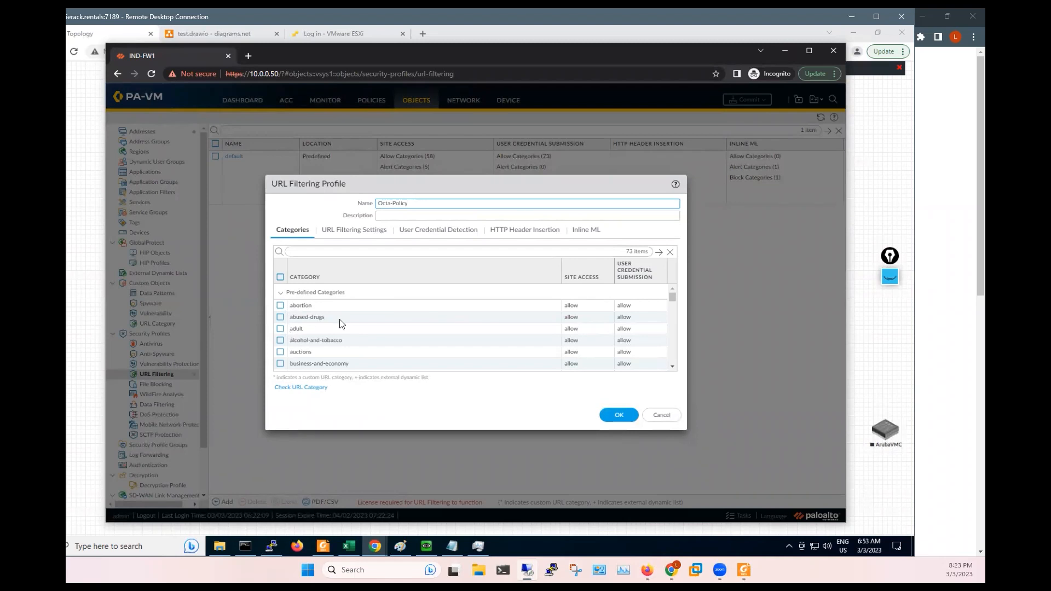
click(281, 328)
click(581, 333)
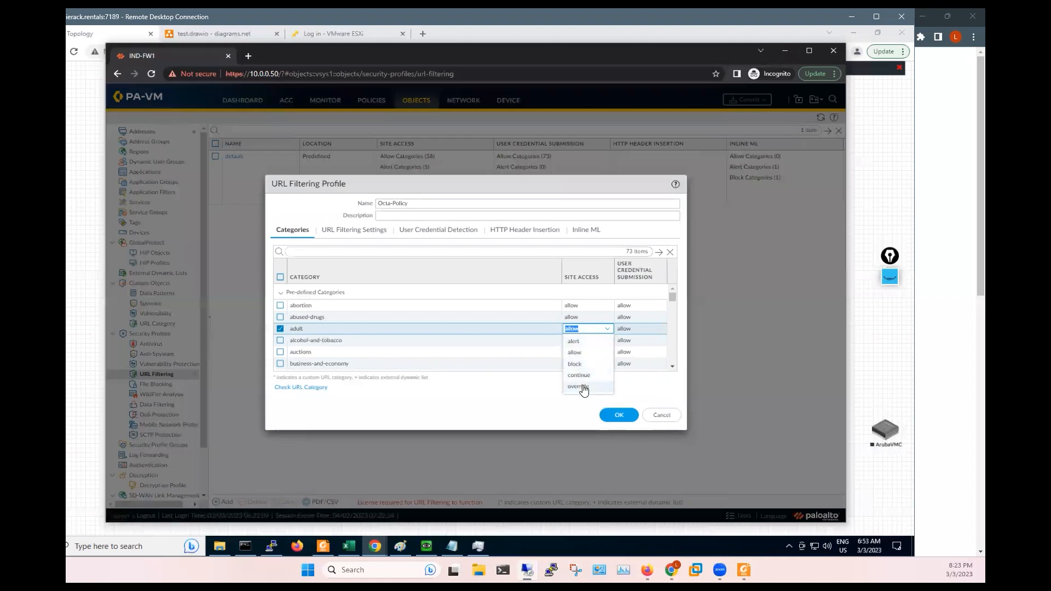
click(575, 364)
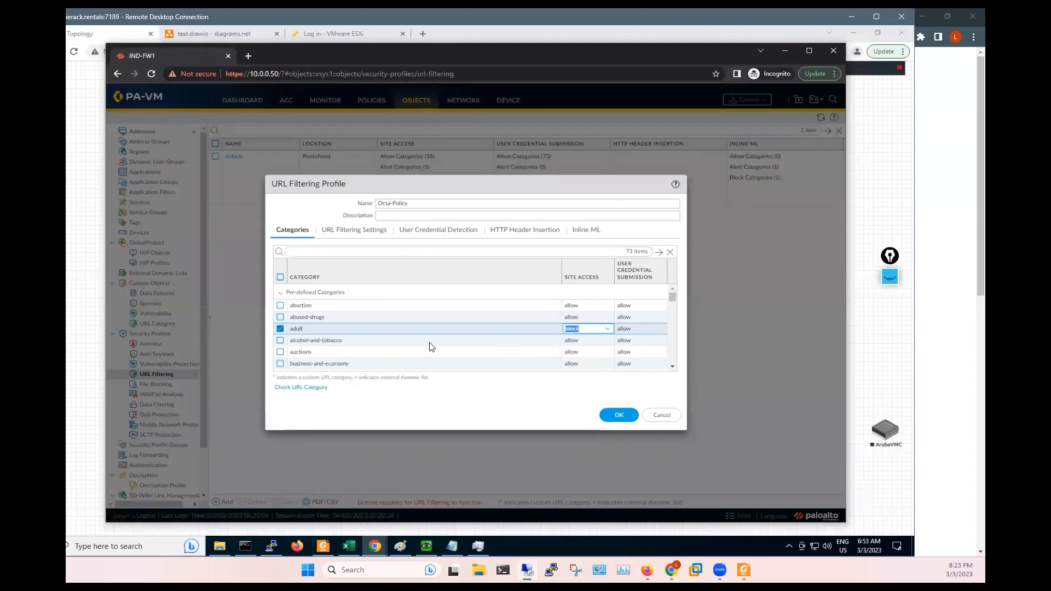
click(586, 340)
click(587, 341)
click(583, 378)
click(365, 353)
click(594, 353)
click(584, 390)
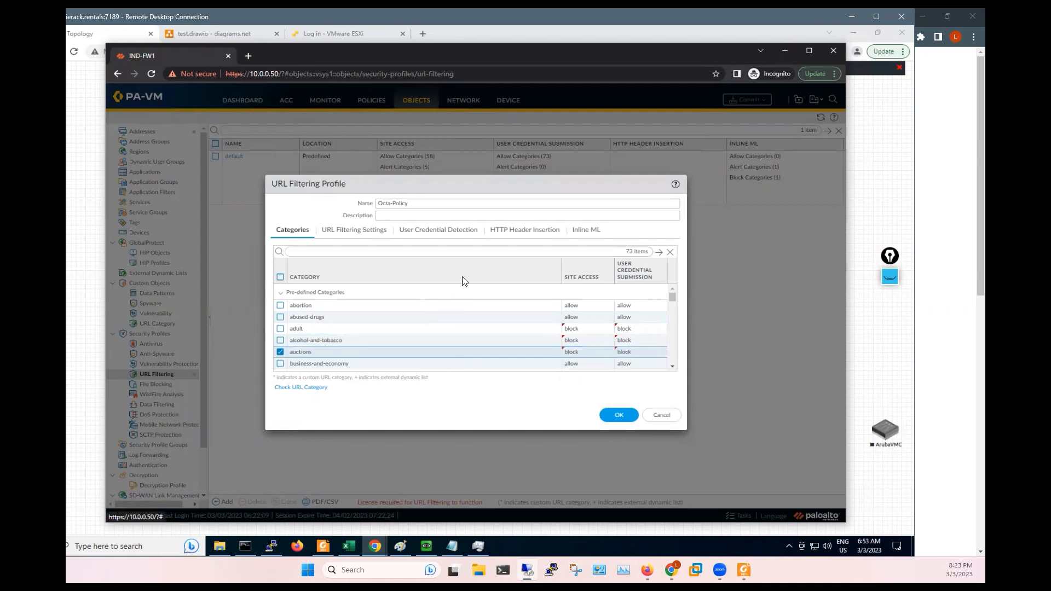
click(619, 415)
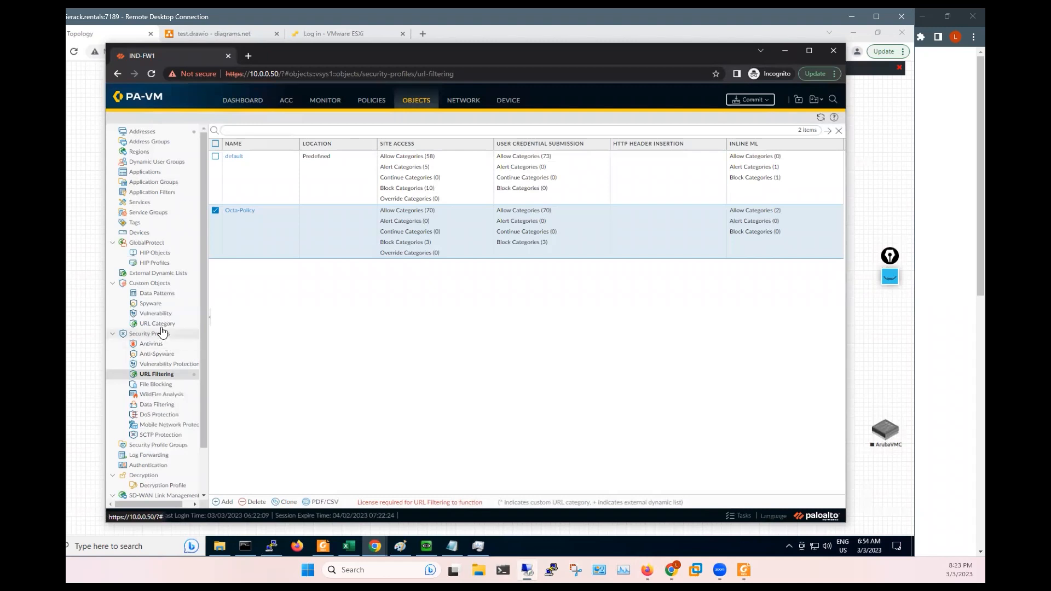
- Create custom URL category MY-URL with sites *.google.com and google.com
click(158, 325)
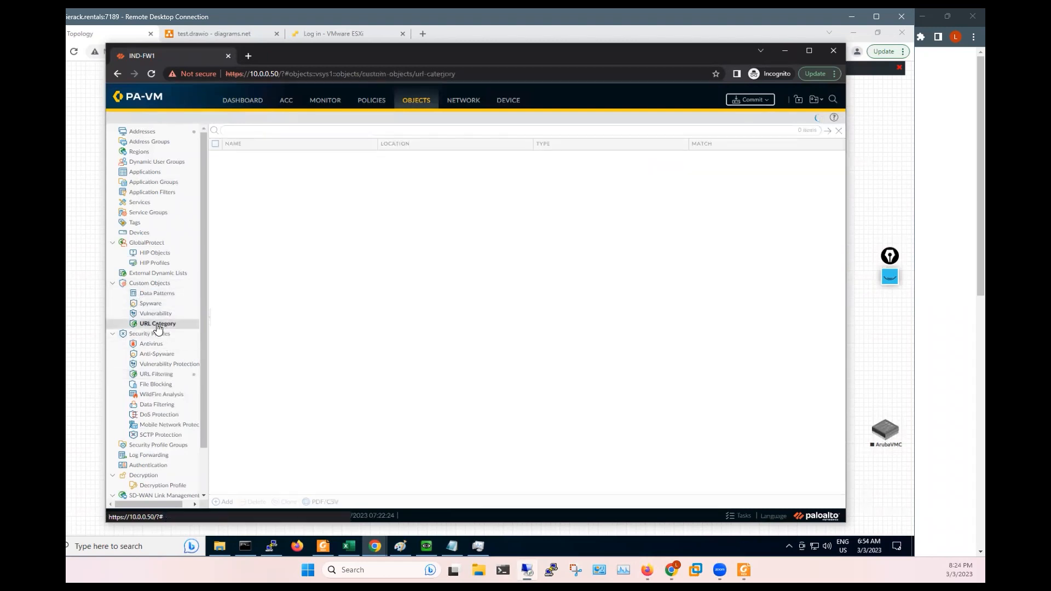
click(224, 502)
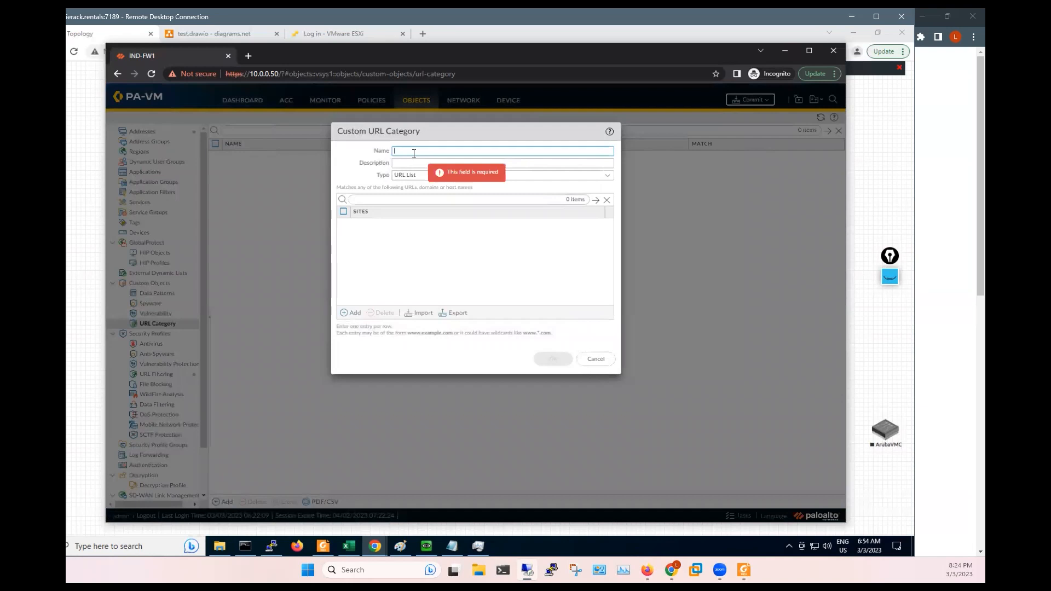
text(MY-URL)
click(346, 316)
click(346, 316)
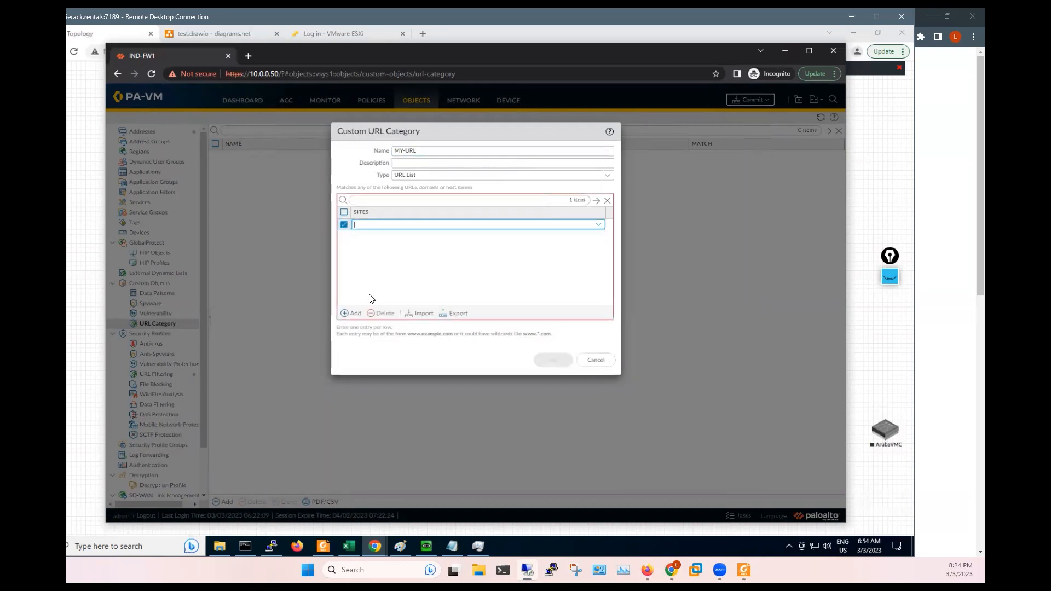
text(*.a)
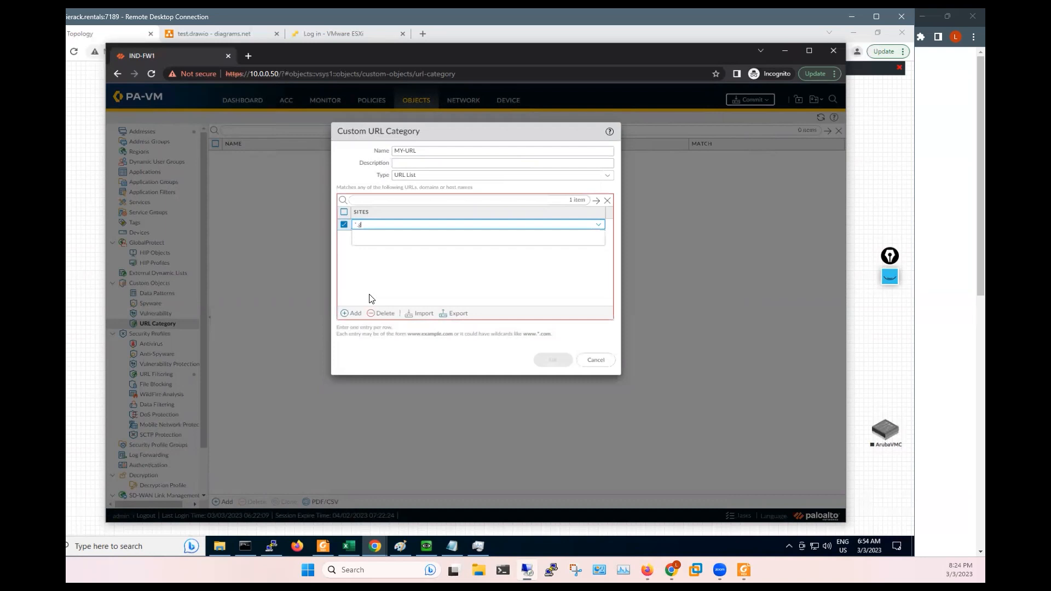
text(oogle.com)
click(367, 296)
click(351, 313)
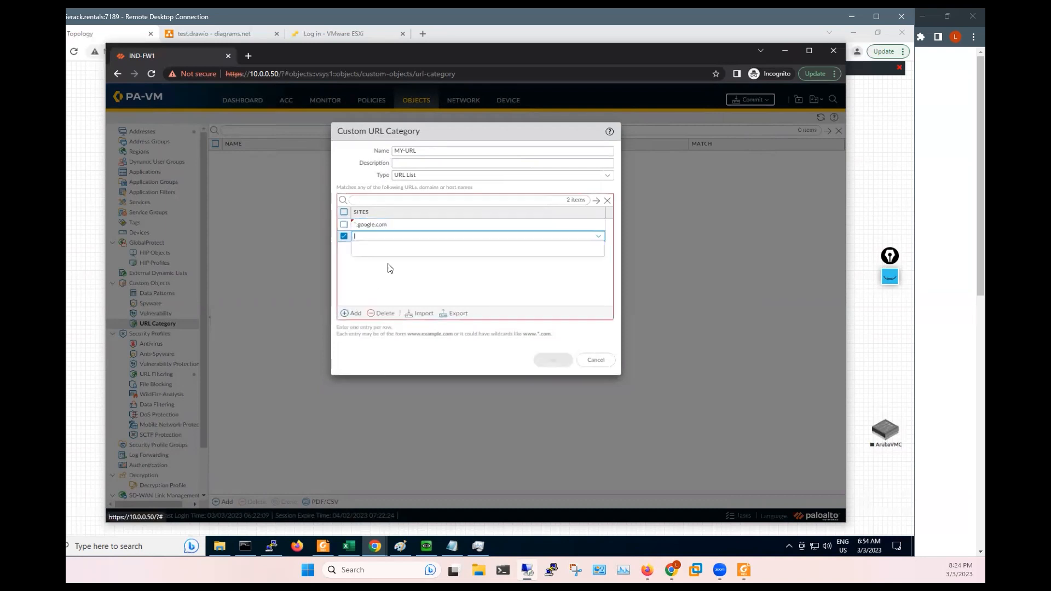
text(google.com)
click(392, 262)
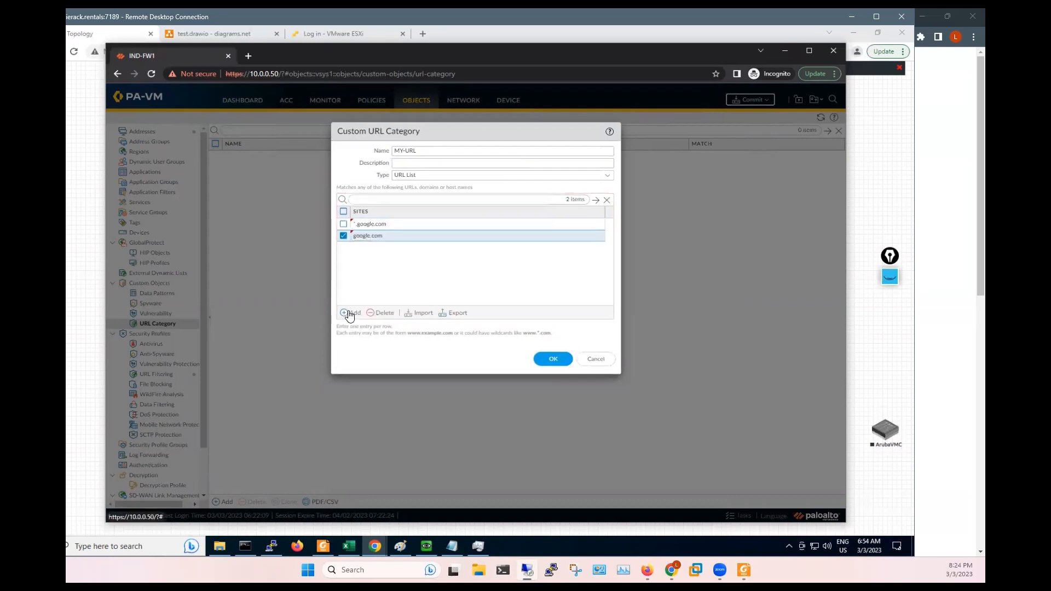
- Add *.octanetworks.com and octanetworks.com as the third and fourth MY-URL sites
click(348, 314)
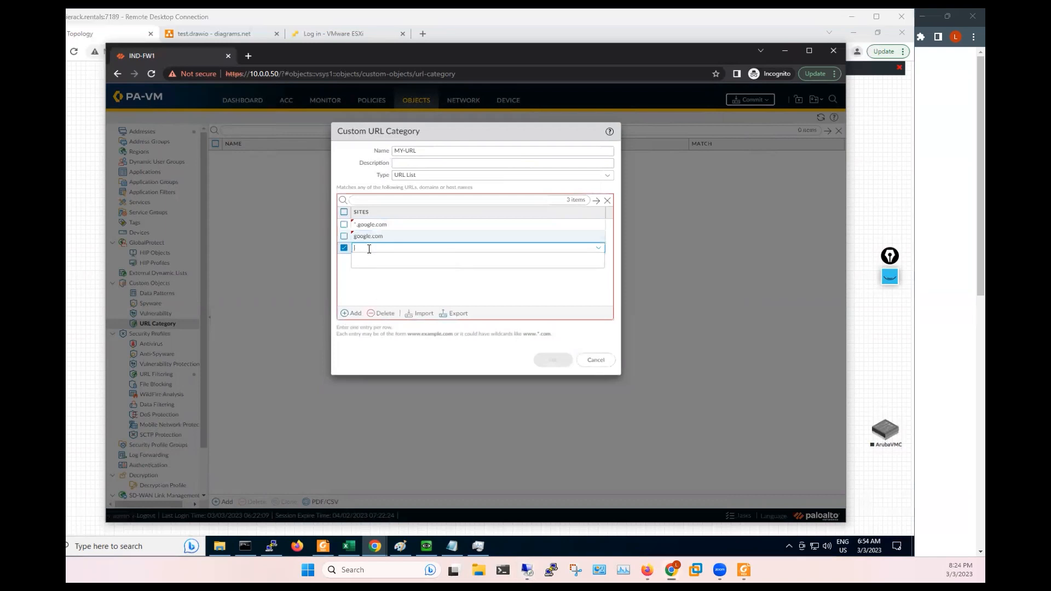
click(369, 249)
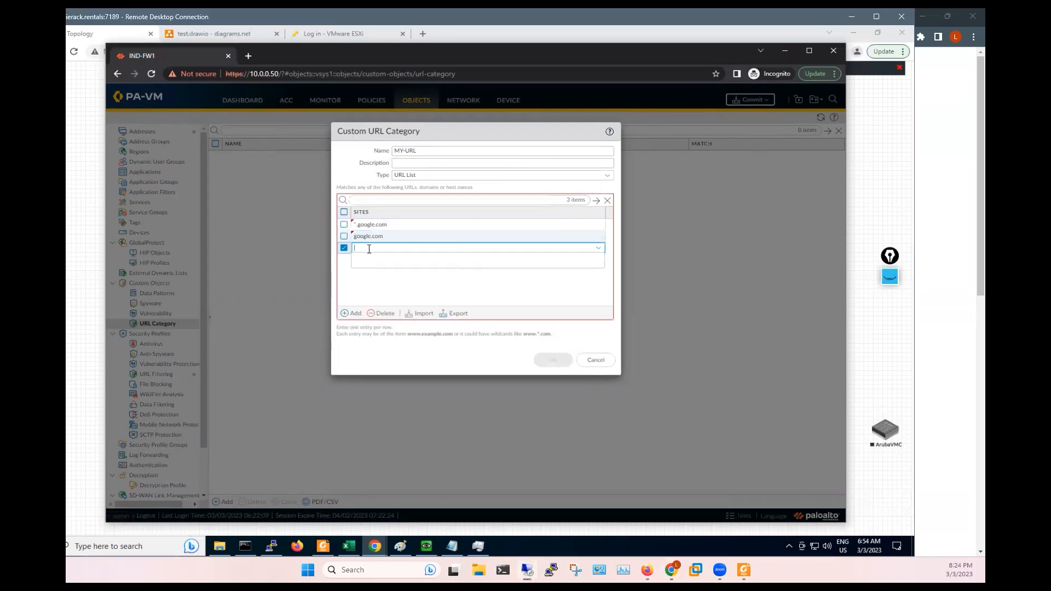
text(*)
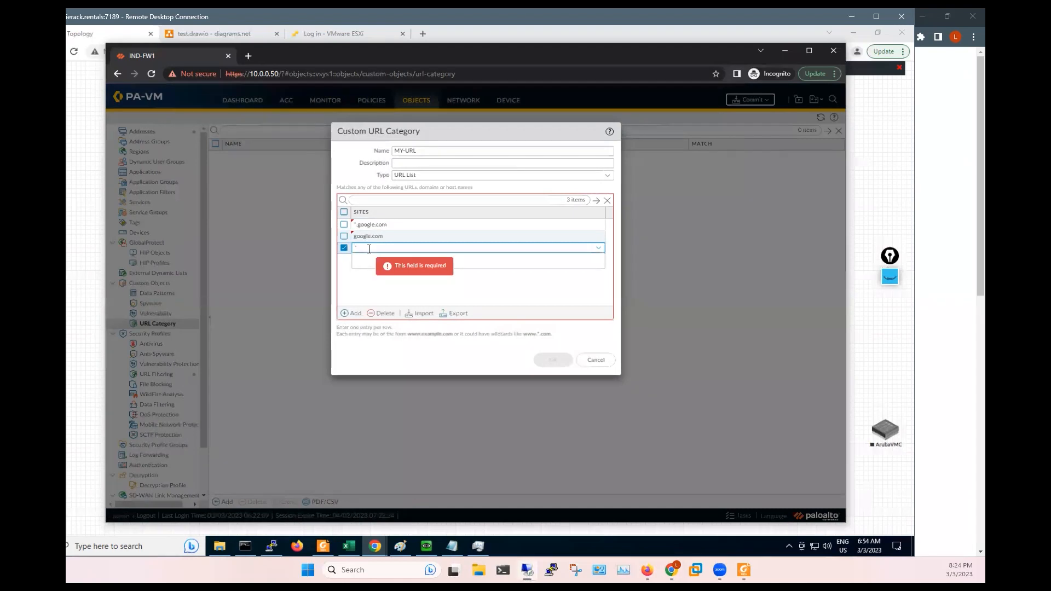
text(.octanetworks.com)
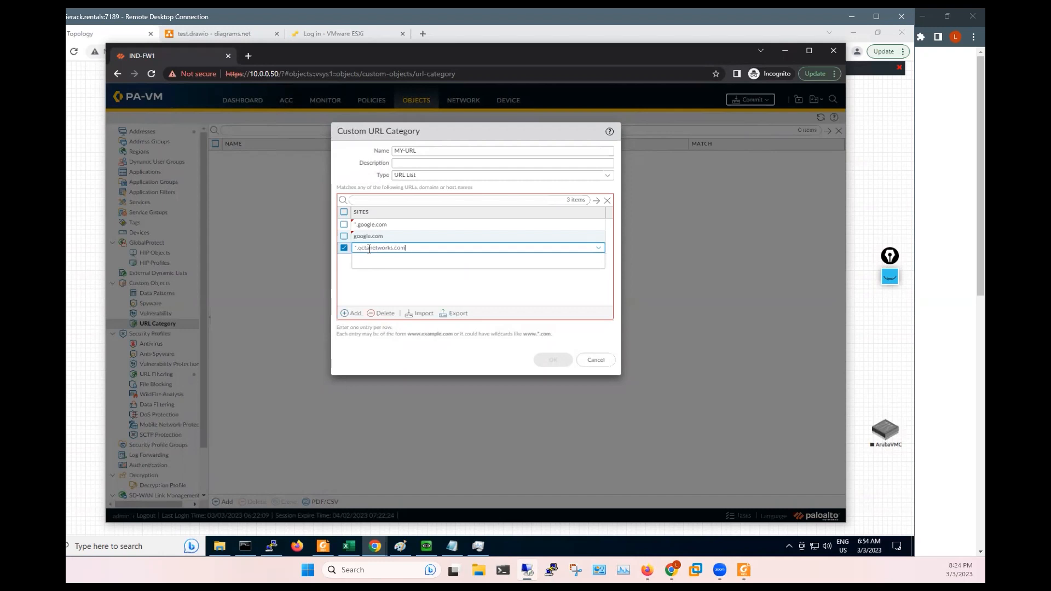
key(Return)
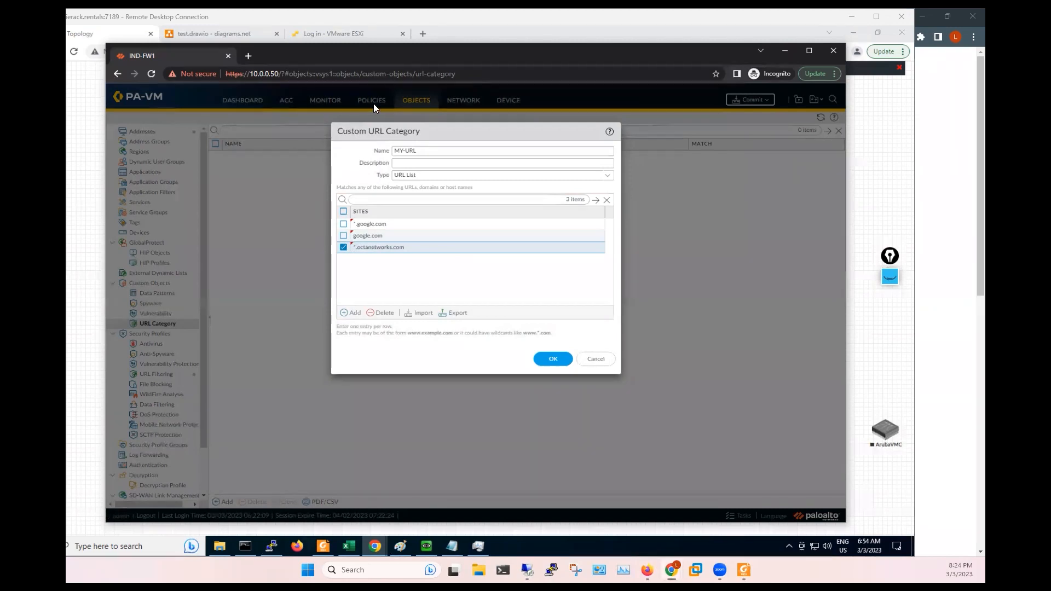
click(351, 312)
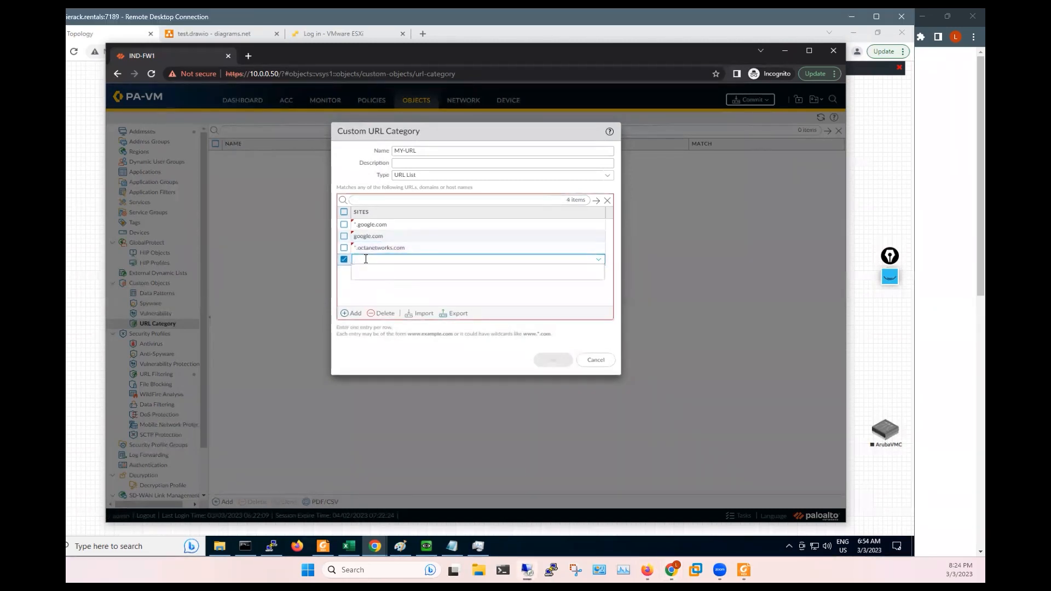
click(419, 247)
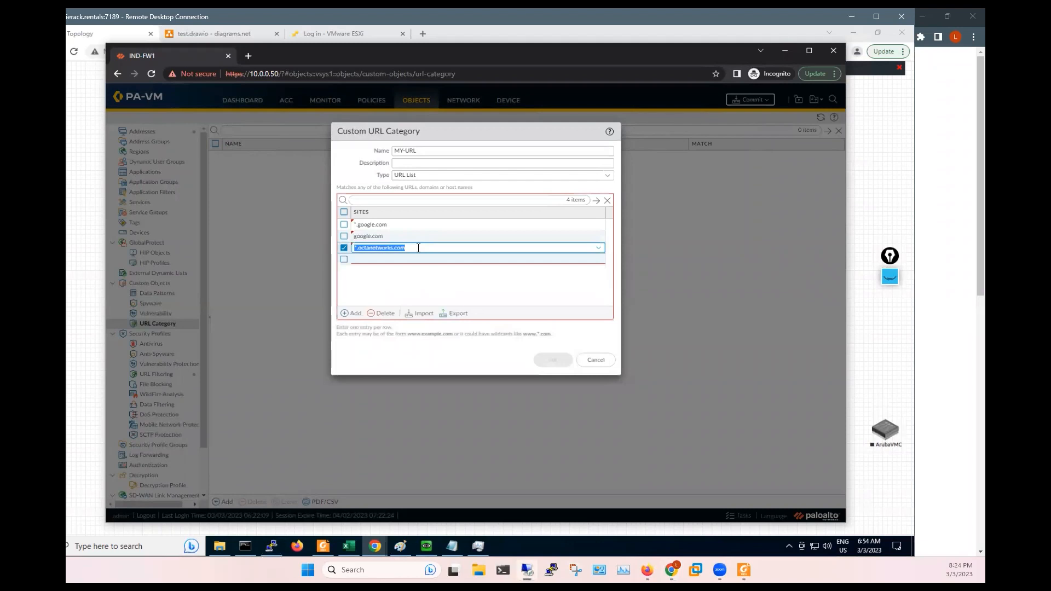
key(super+c)
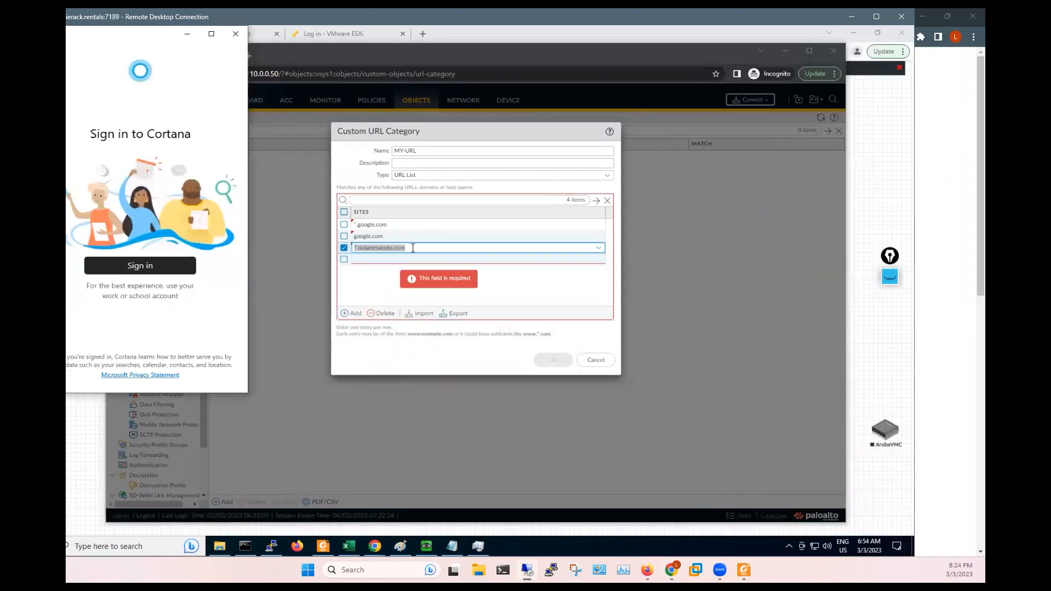
click(413, 248)
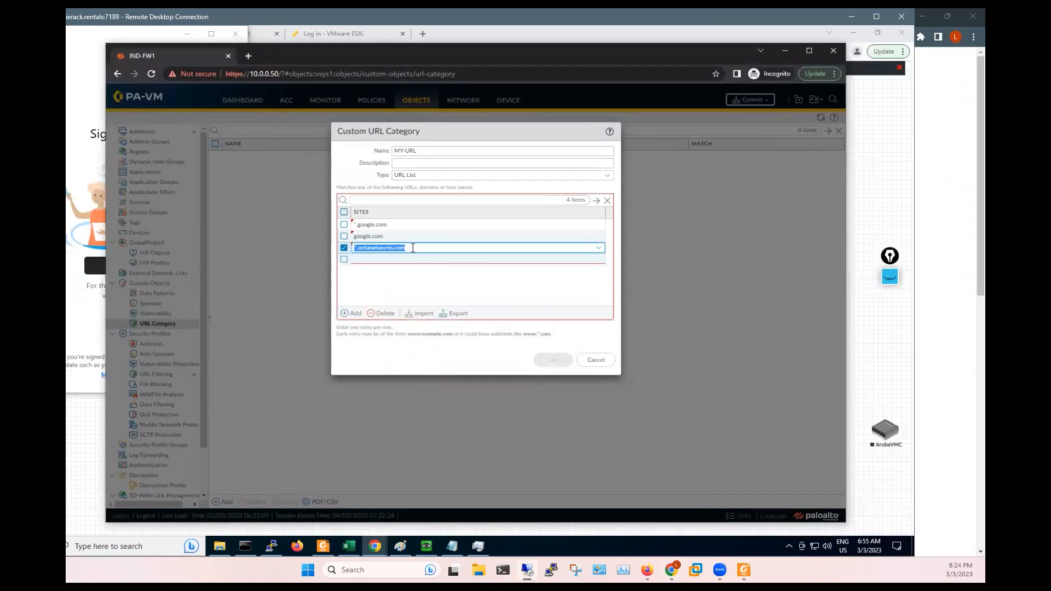
click(392, 260)
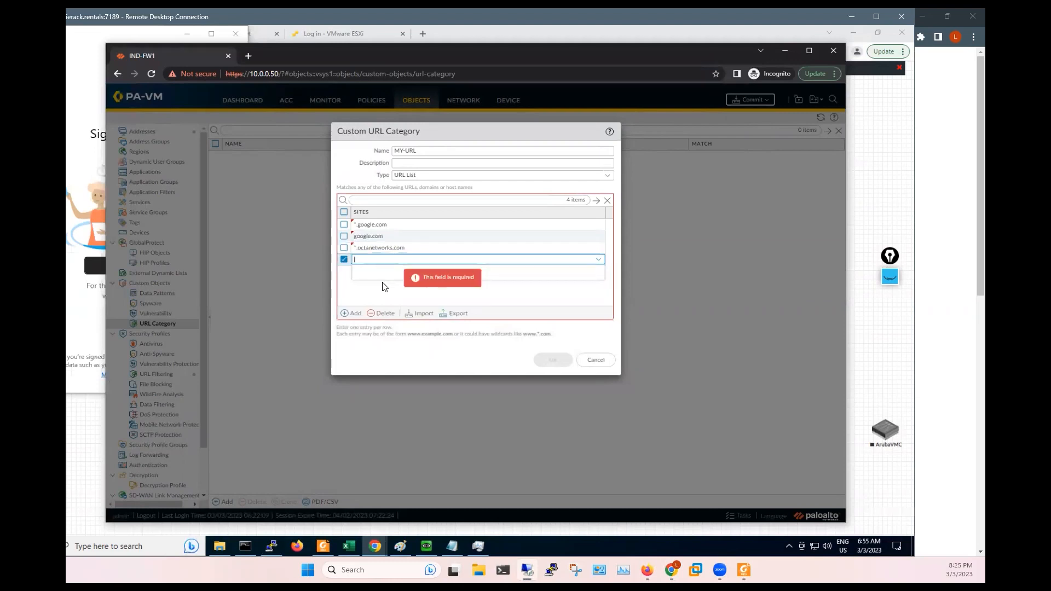
key(ctrl+v)
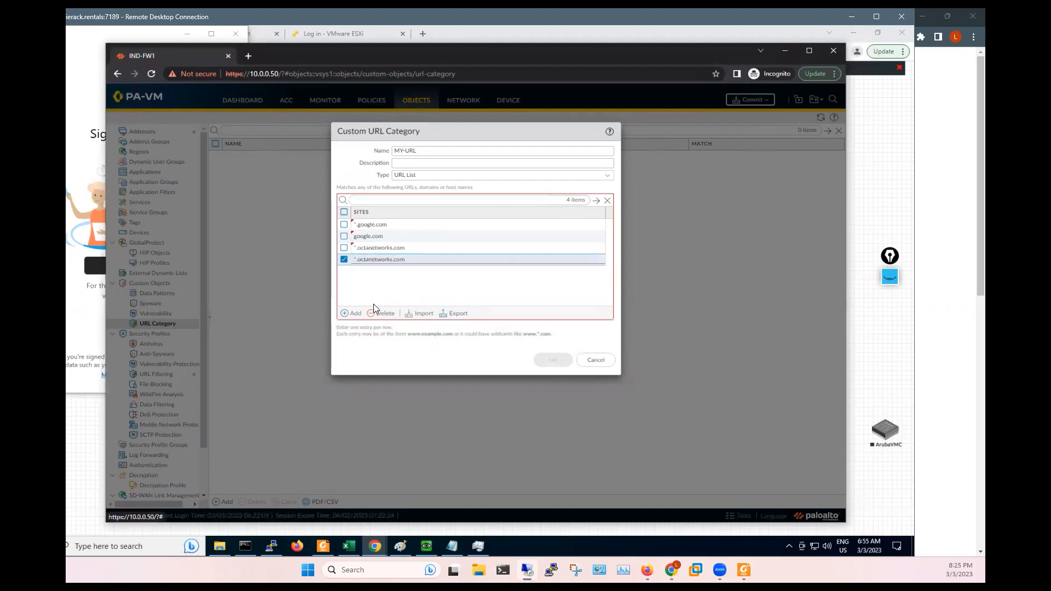
click(415, 260)
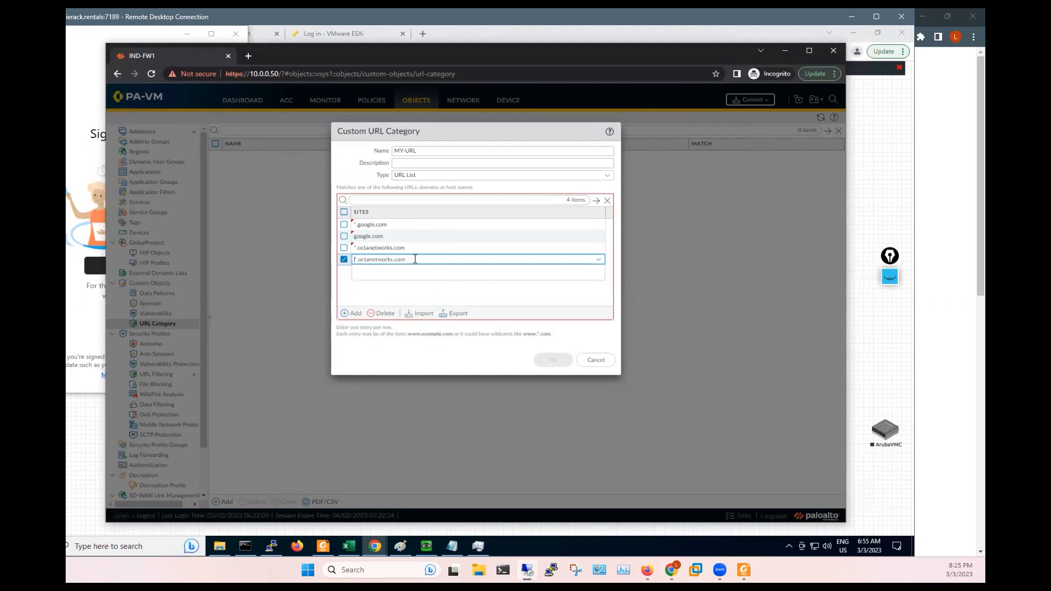
key(BackSpace)
click(416, 291)
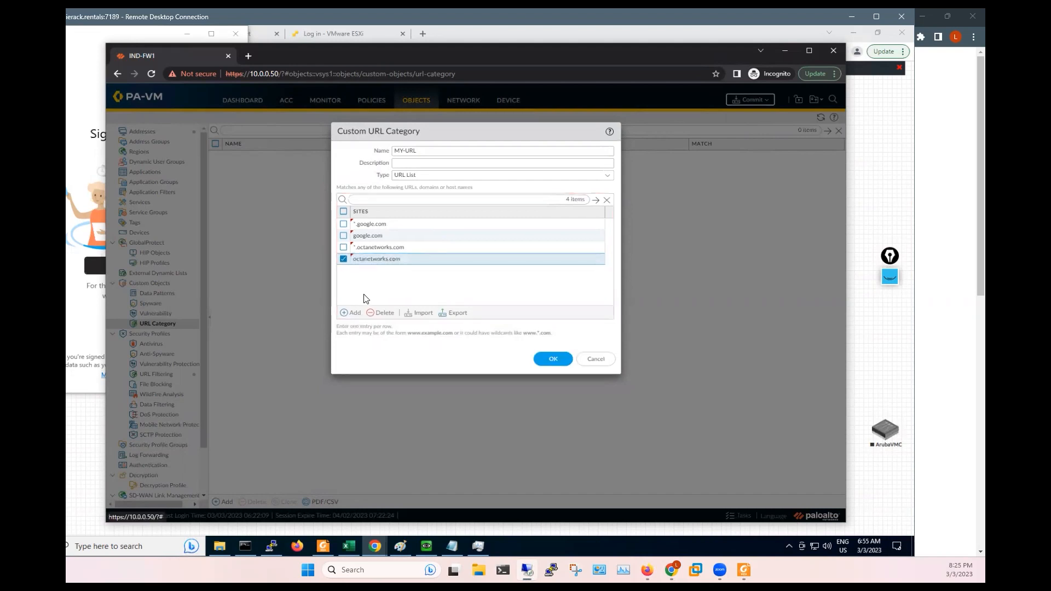
click(345, 315)
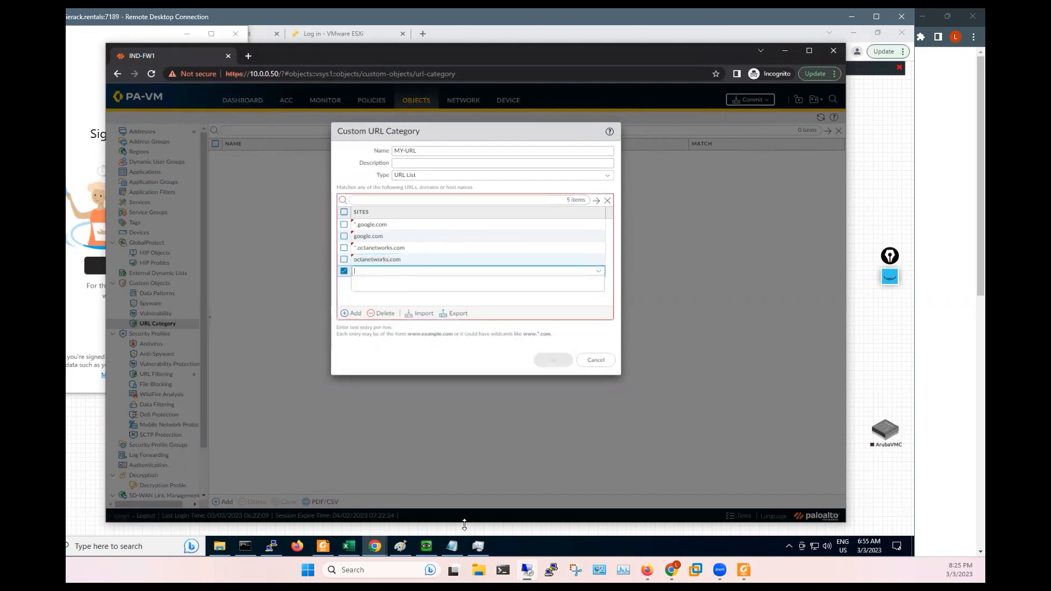
click(428, 548)
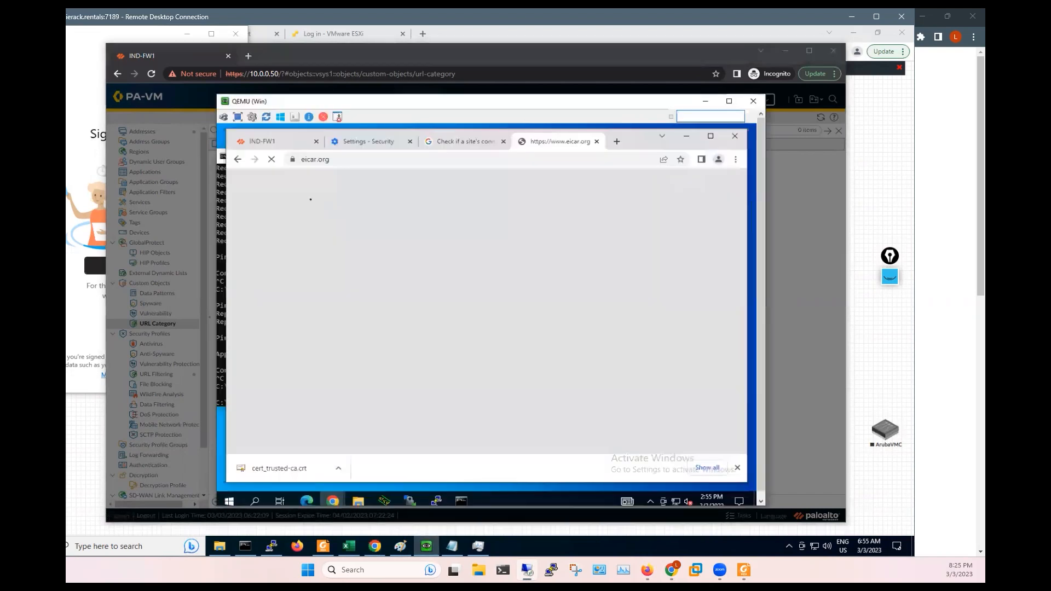
- In the client's incognito Chrome, close the certificate details and go back to the EICAR download page
click(347, 160)
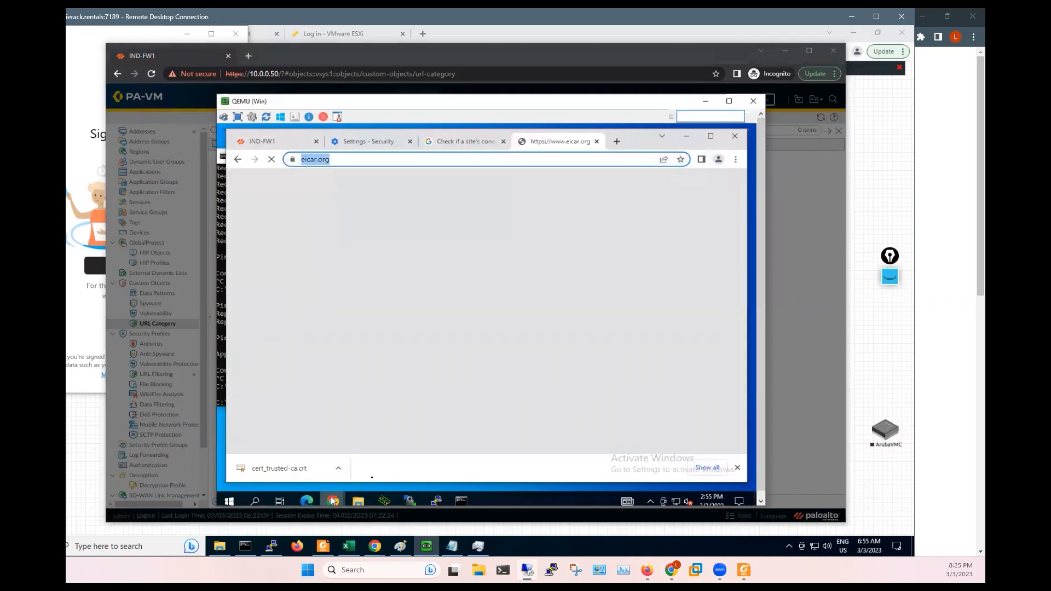
mouse_move(332, 501)
click(387, 454)
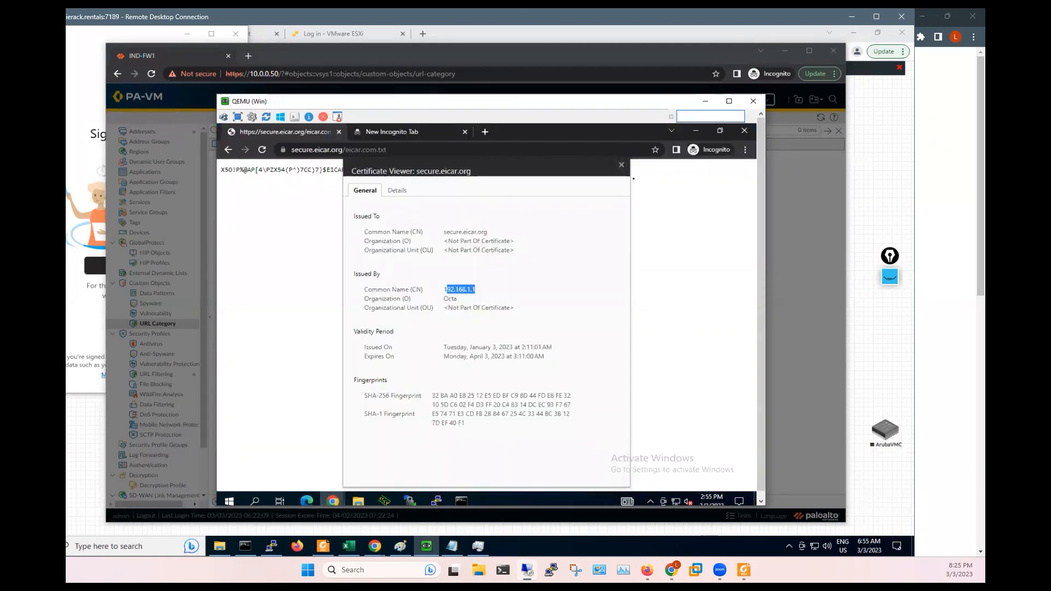
click(622, 165)
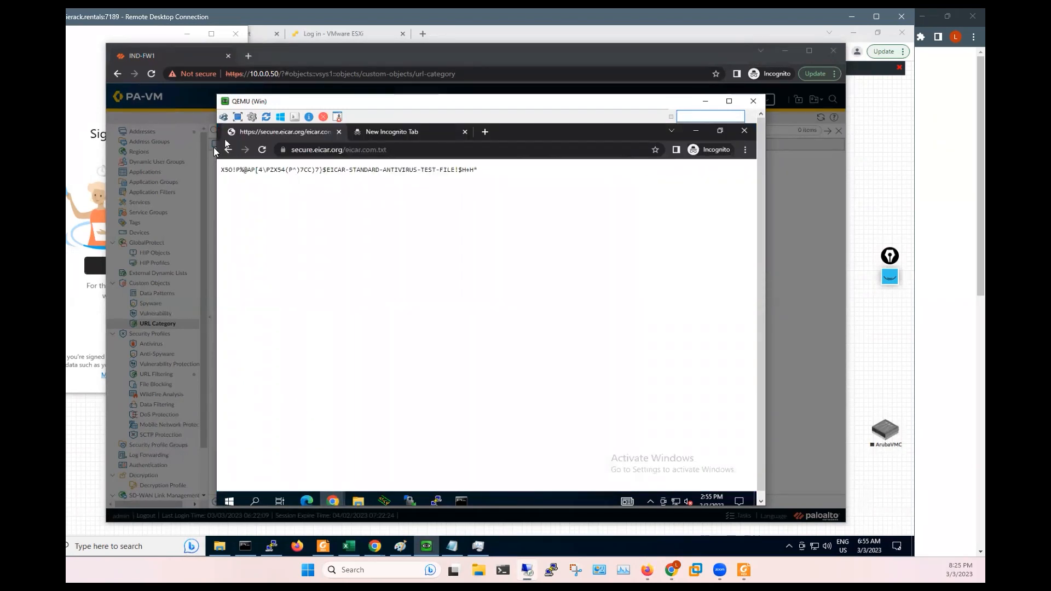
click(228, 150)
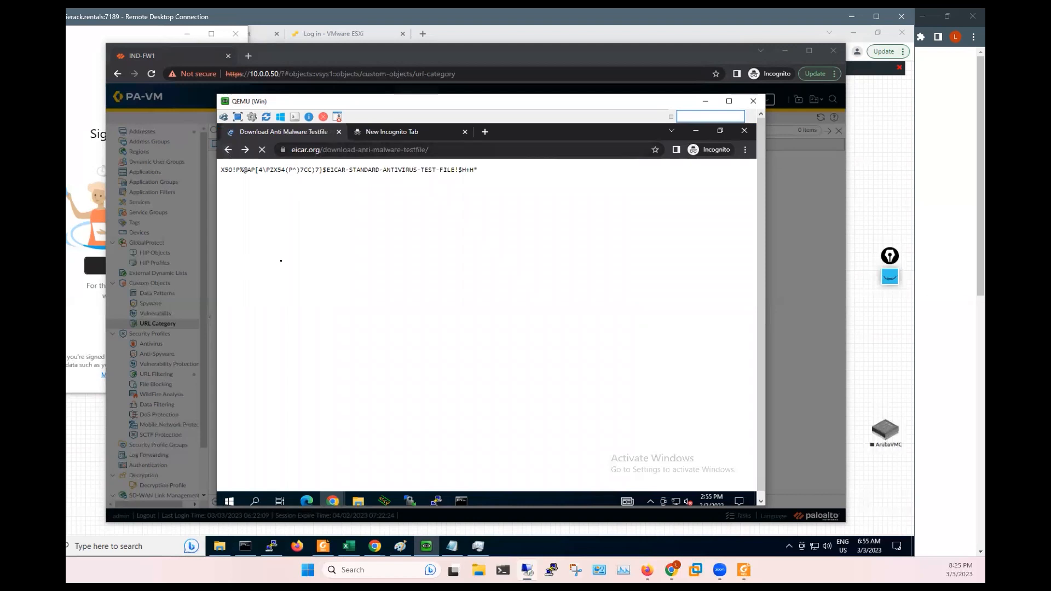
- Add eicar.org and *.eicar.org to MY-URL and save the category with six sites
click(786, 258)
click(394, 270)
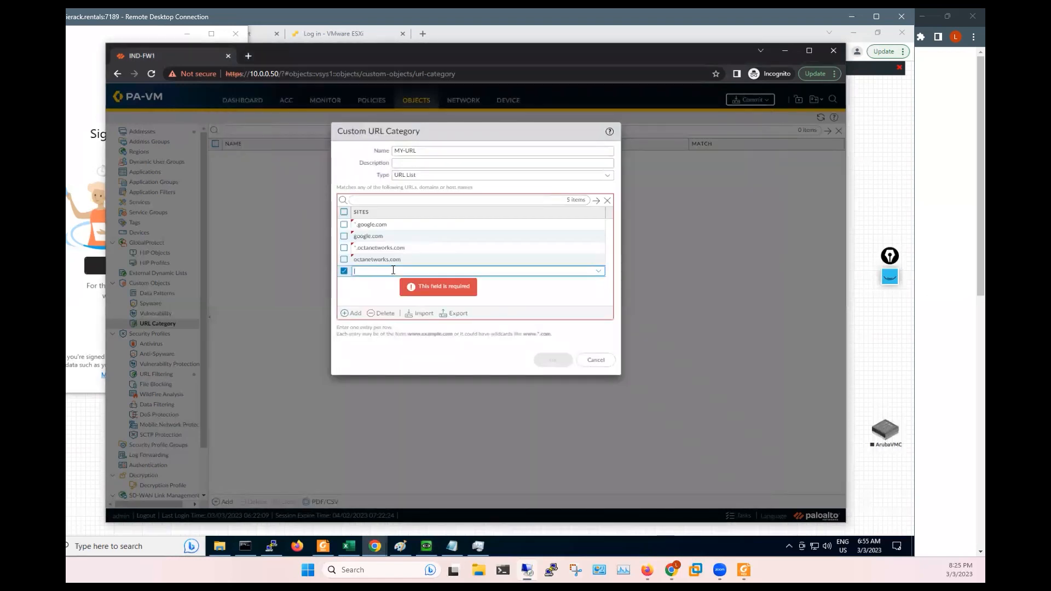
text(eicar.org)
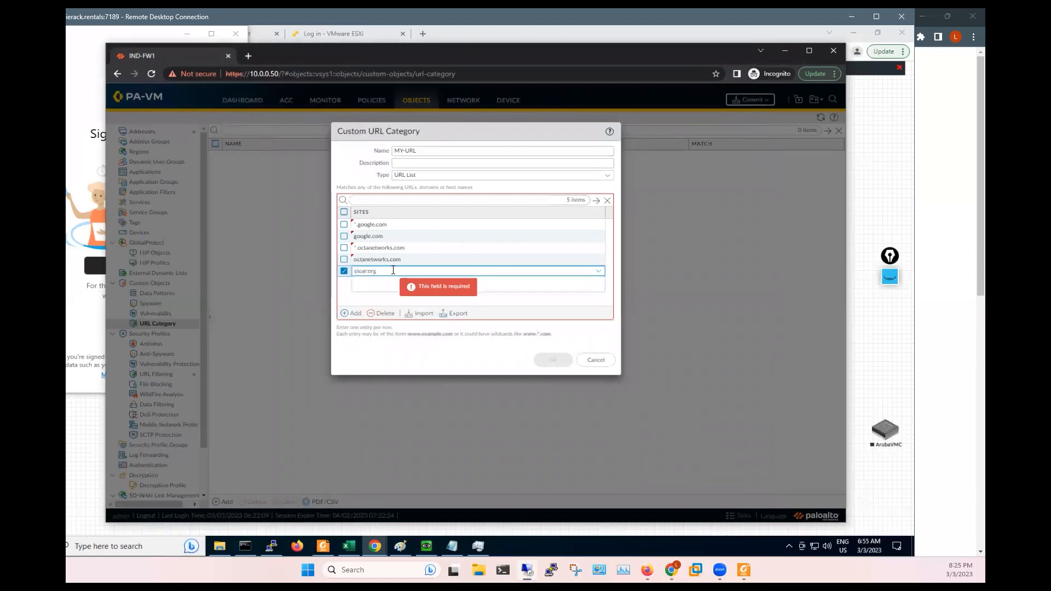
key(super+a)
key(super+c)
double_click(394, 271)
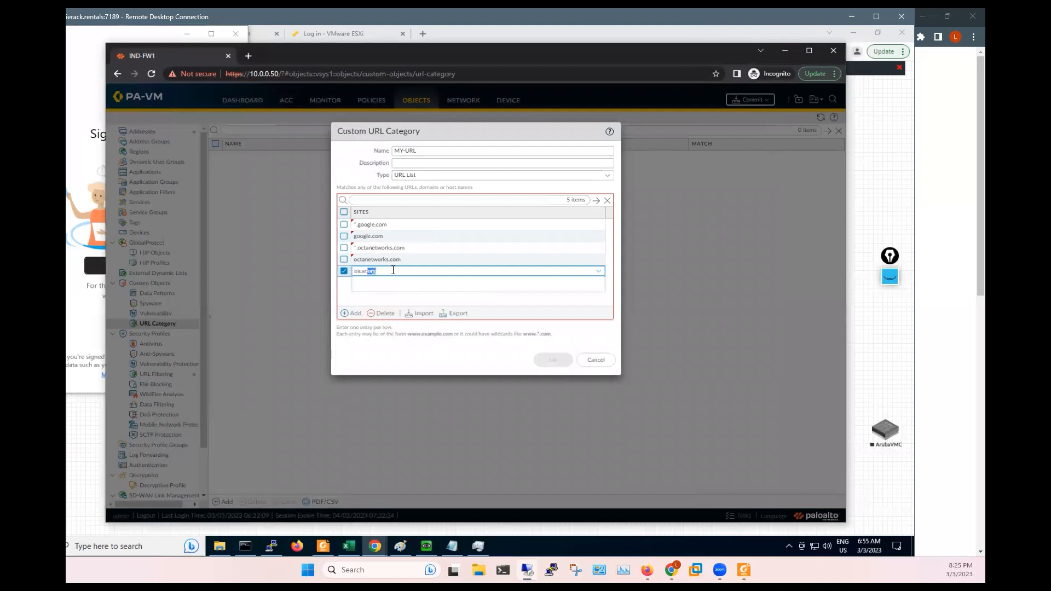
key(ctrl+a)
click(351, 314)
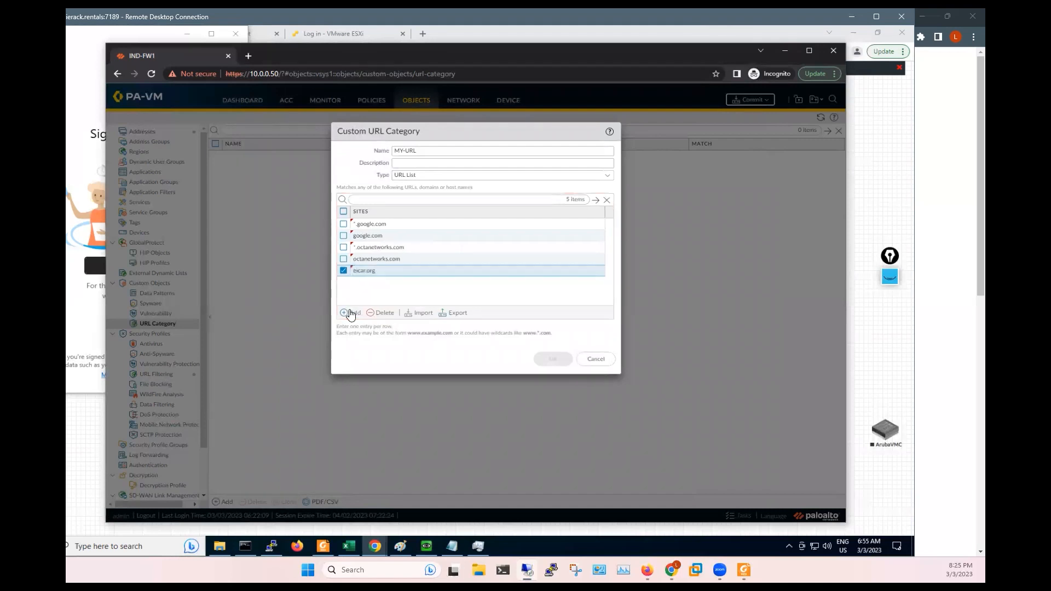
text(*.)
key(ctrl+v)
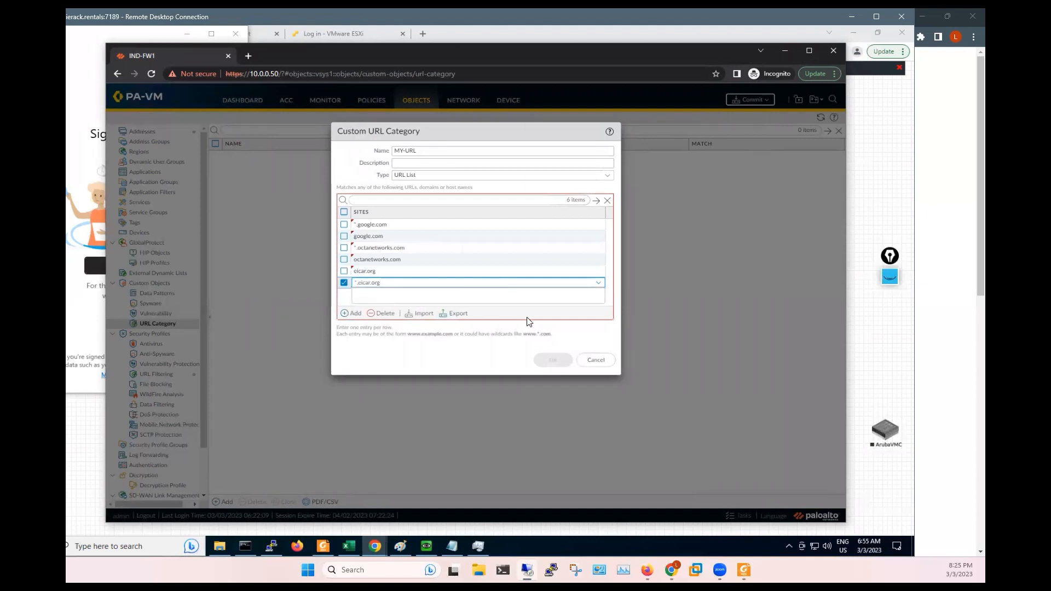
click(580, 346)
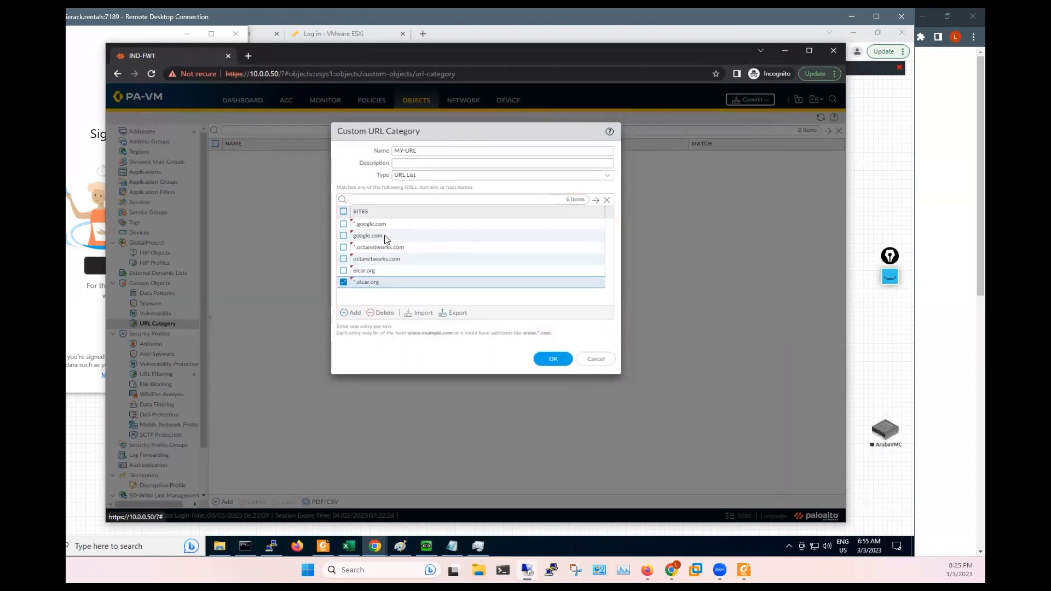
click(554, 360)
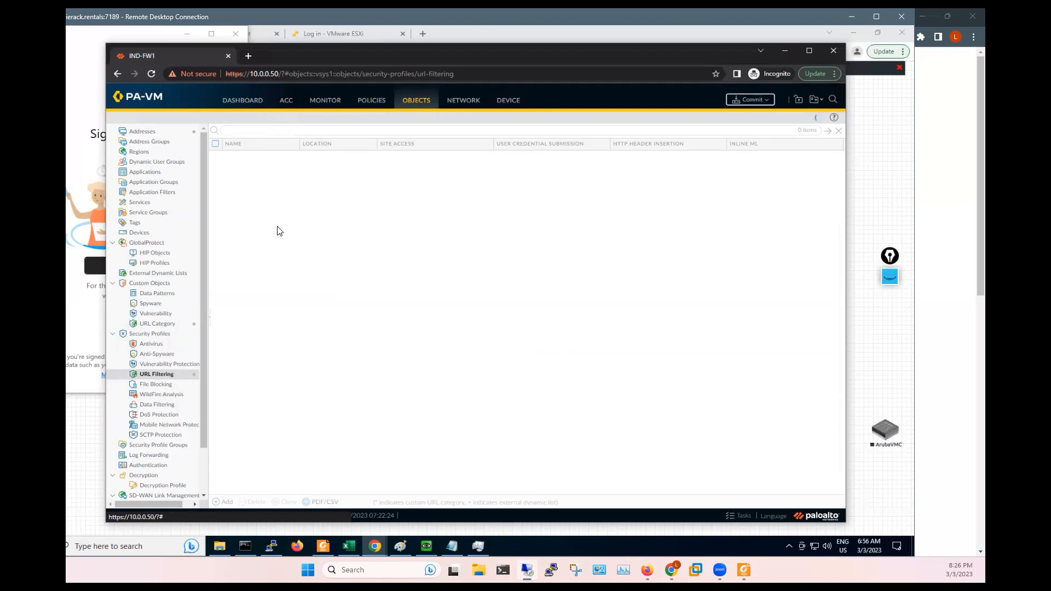
- Set the MY-URL category's site access to block in Octa-Policy and save the profile
click(241, 211)
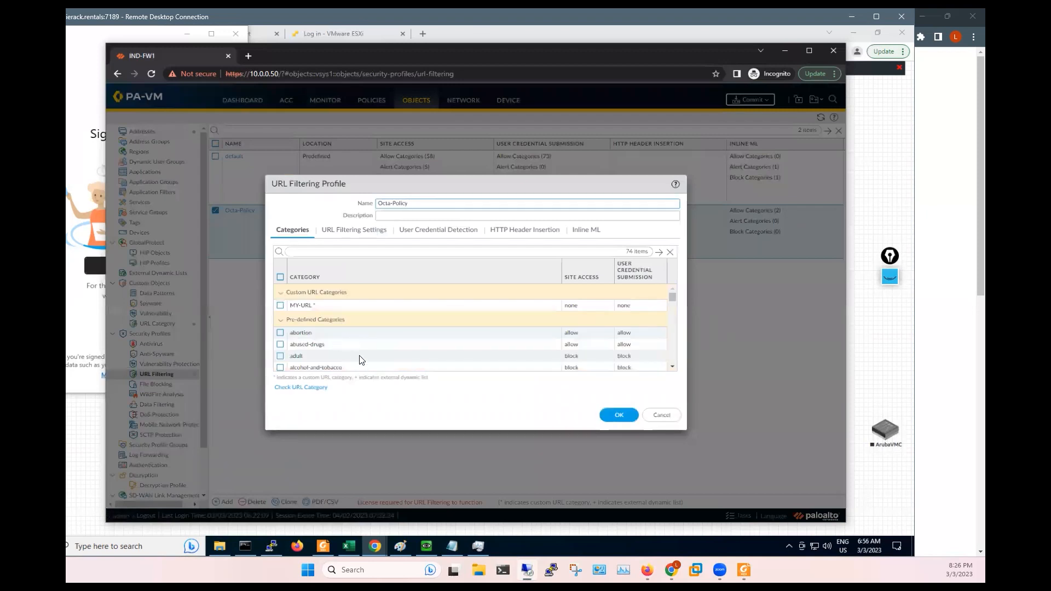
click(583, 308)
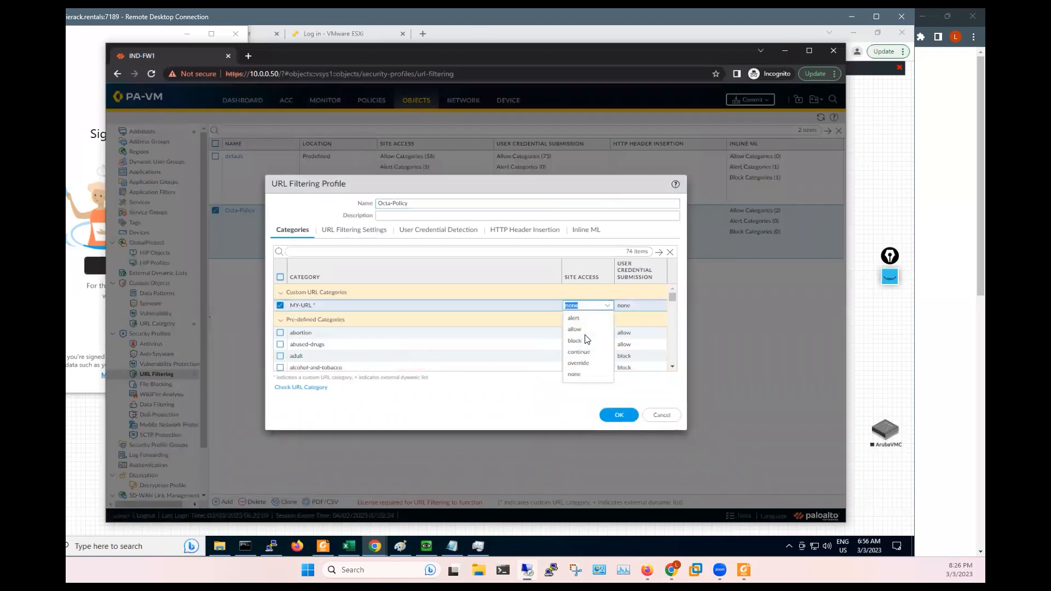
click(636, 305)
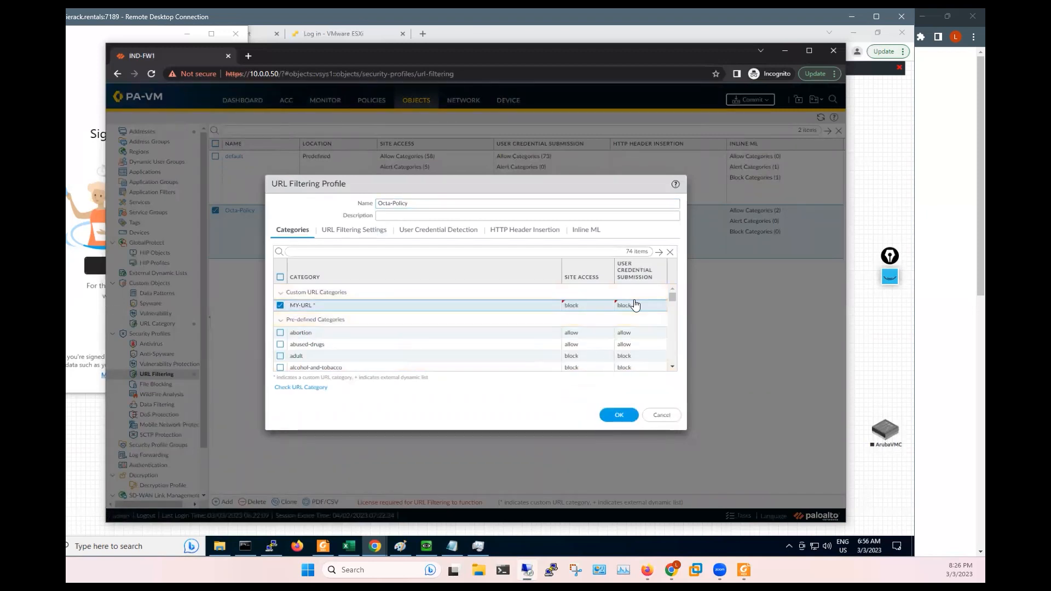
click(617, 415)
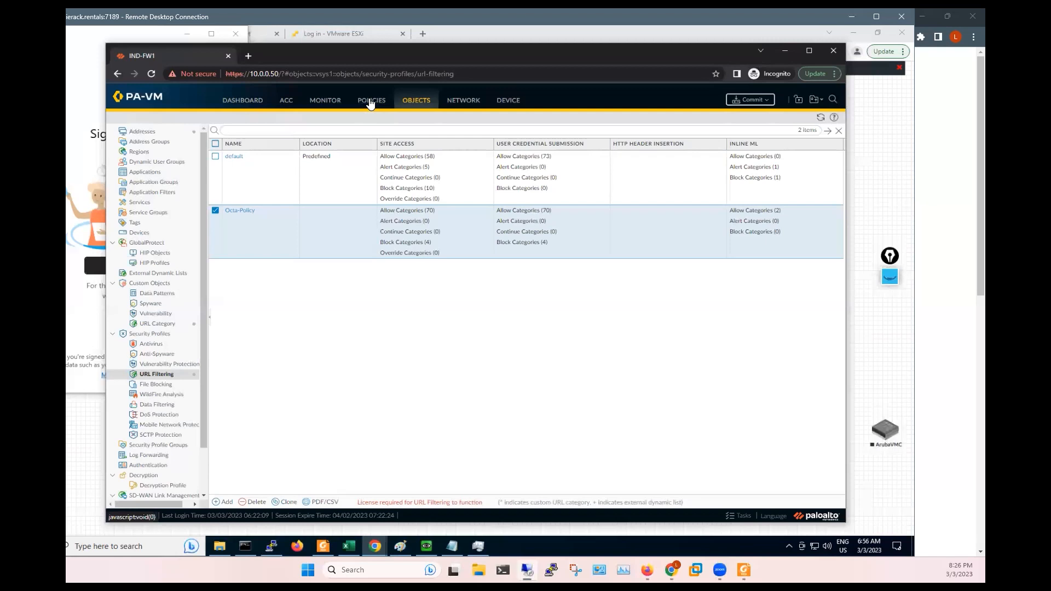
- Go to the Security rulebase, maximize the browser, and open DNS-Rule for editing
click(371, 102)
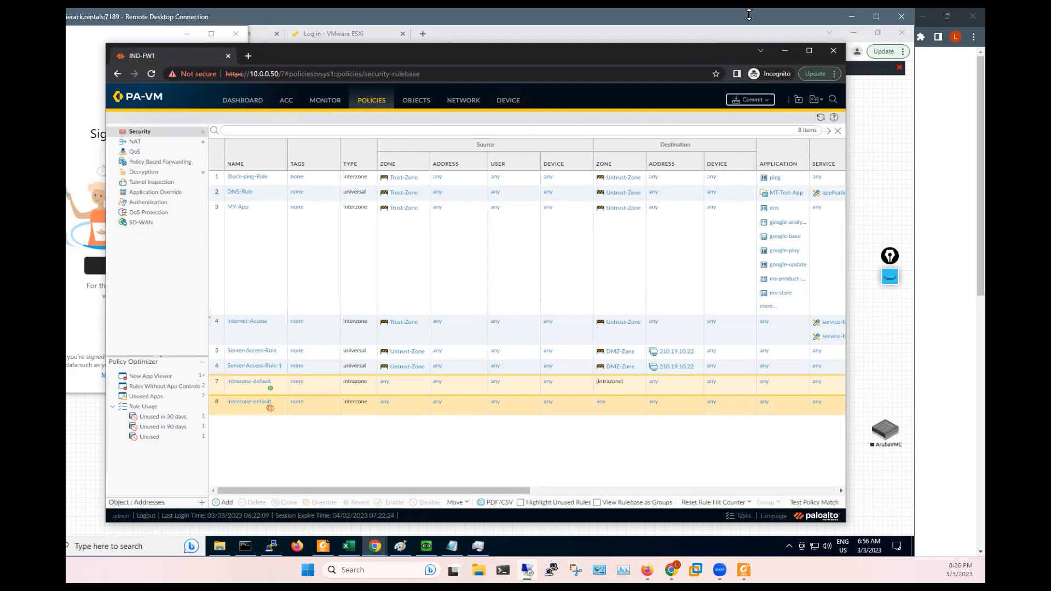
click(808, 51)
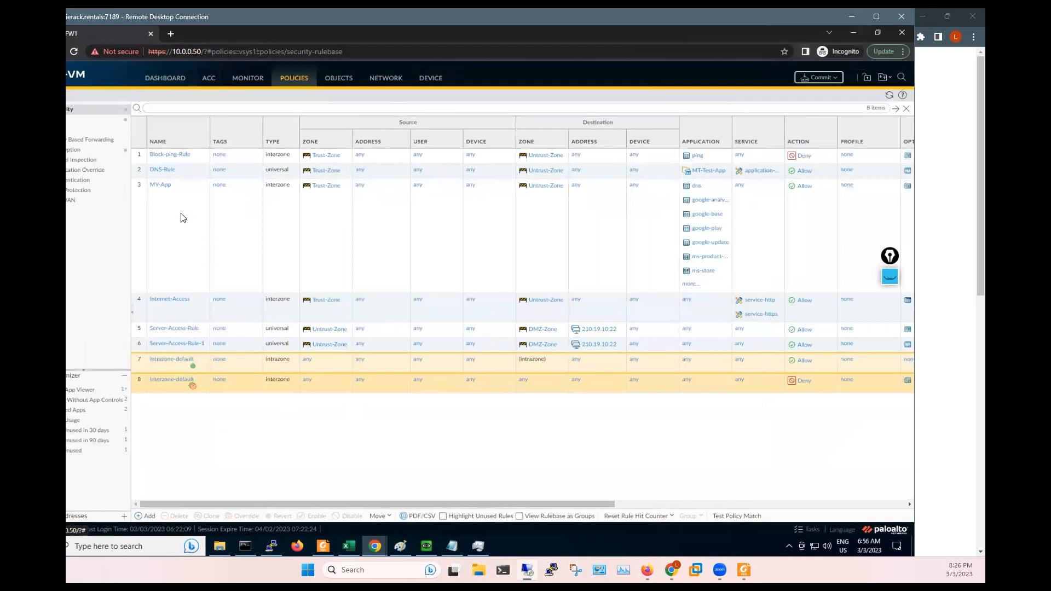
click(560, 269)
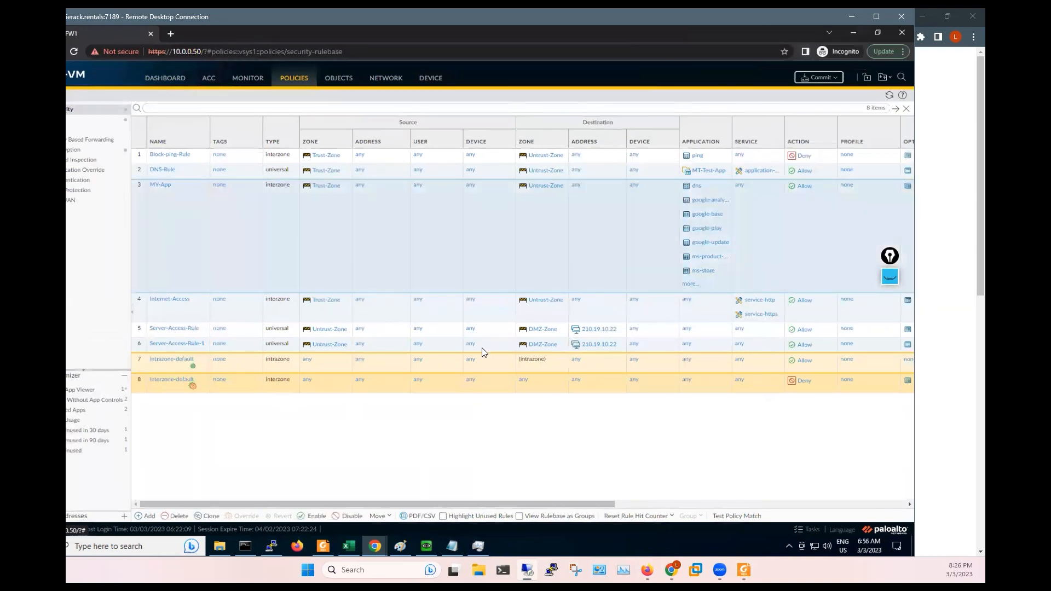
click(478, 319)
key(Up)
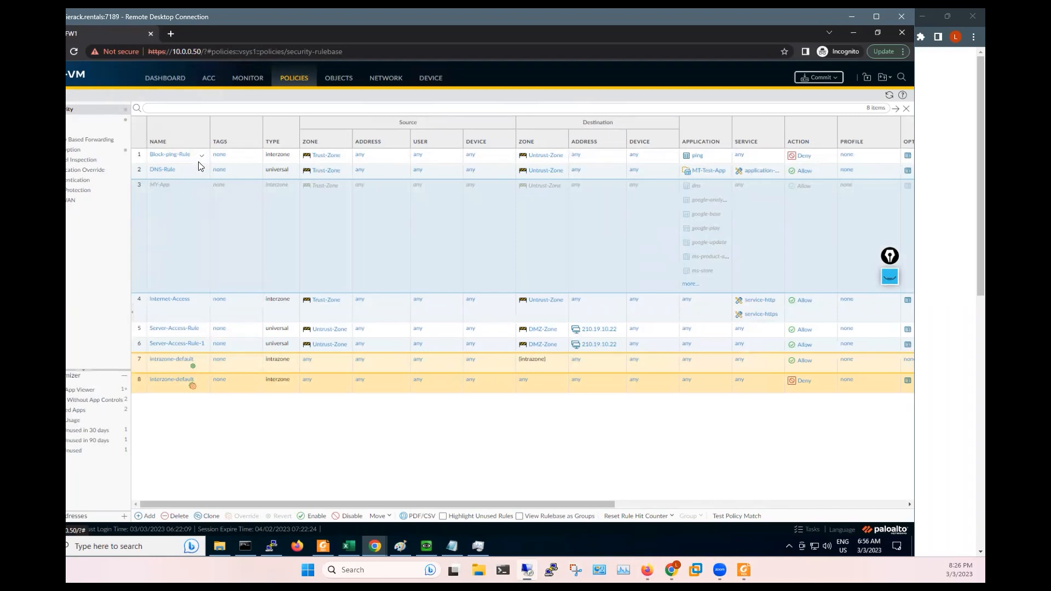
click(170, 173)
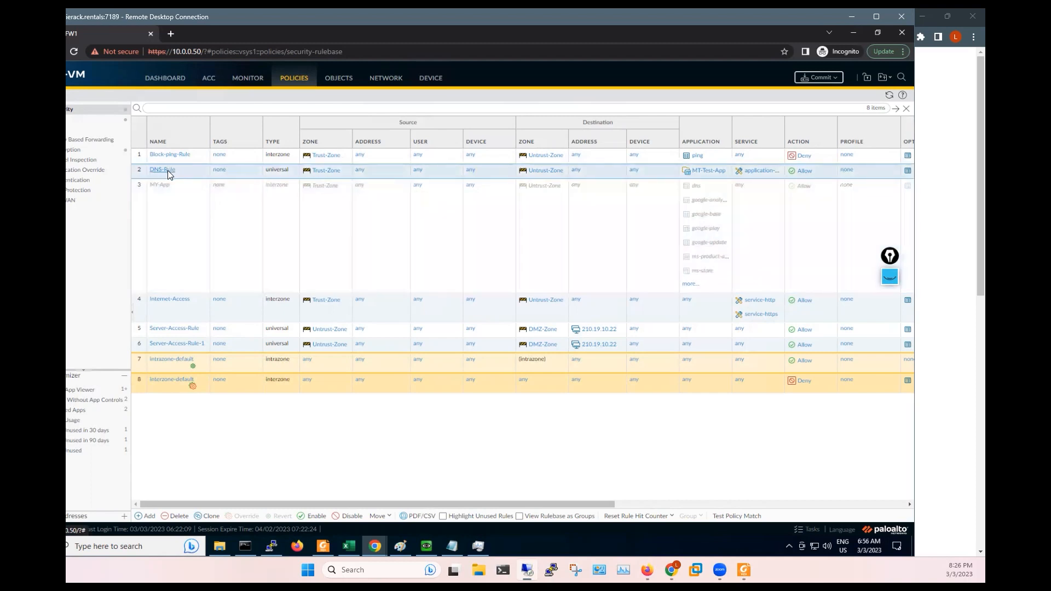
click(168, 169)
- On DNS-Rule's Actions tab, set Profile Type to Profiles with URL Filtering Octa-Policy, and save
click(450, 234)
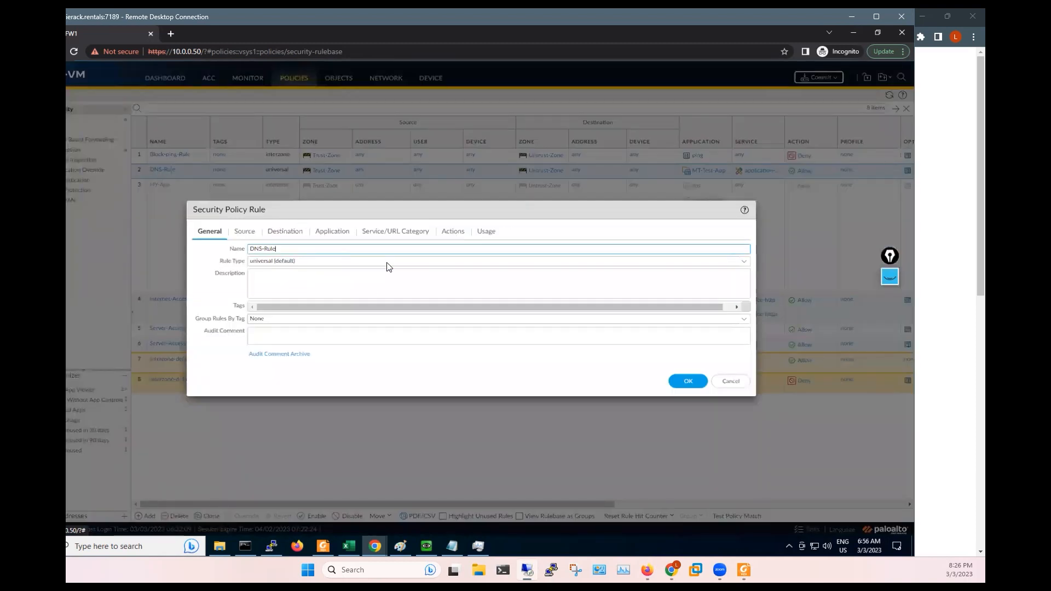
click(357, 322)
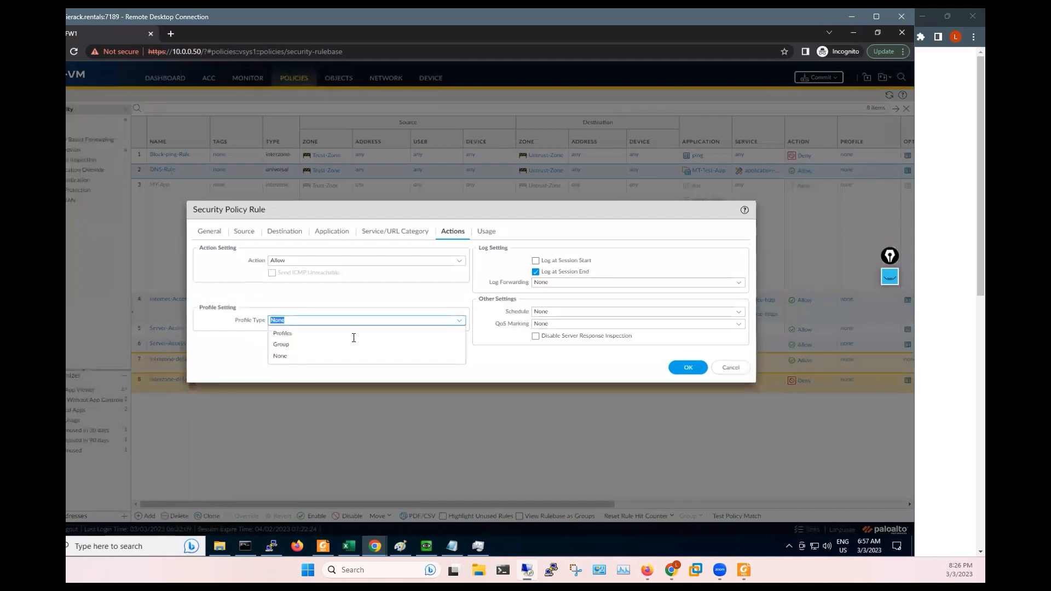
click(281, 334)
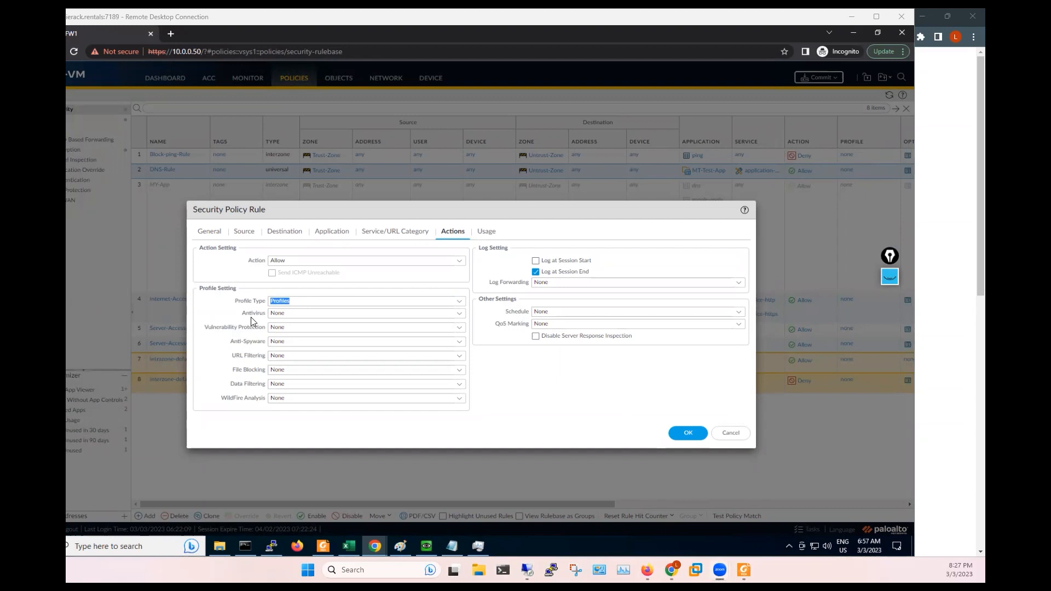
click(460, 361)
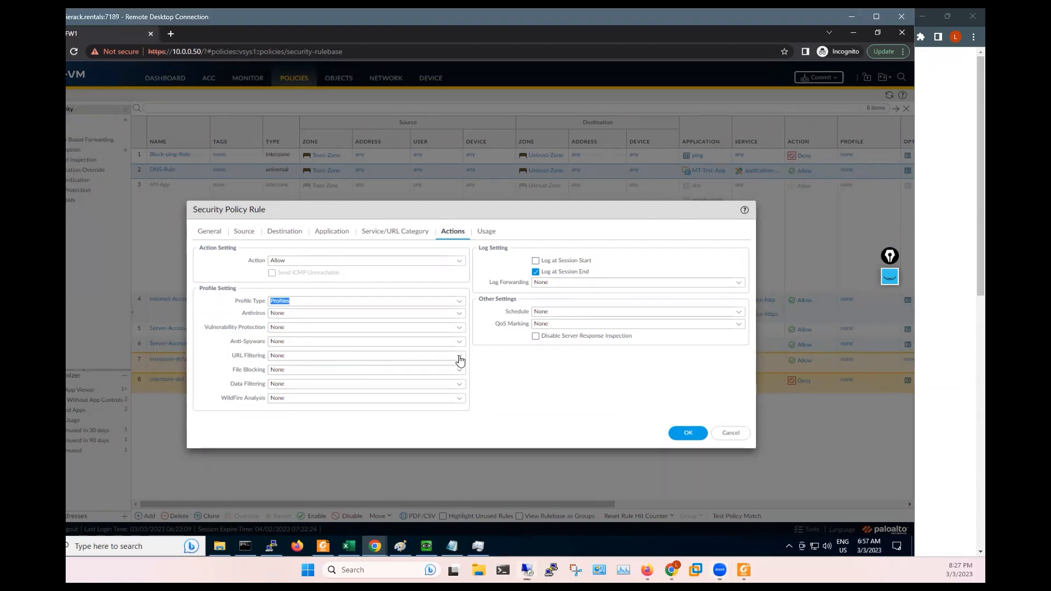
click(460, 361)
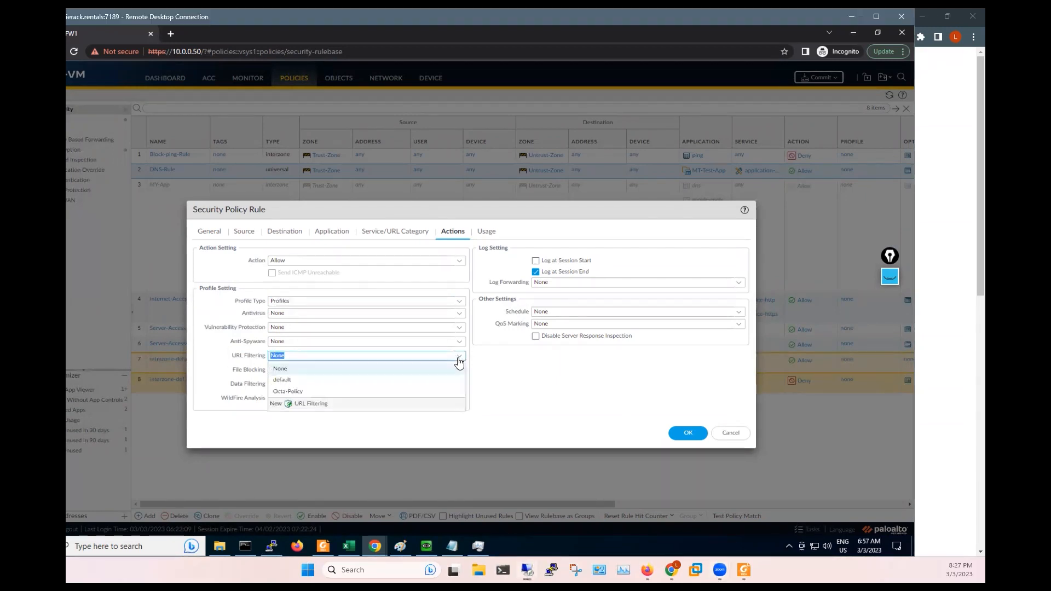
click(284, 393)
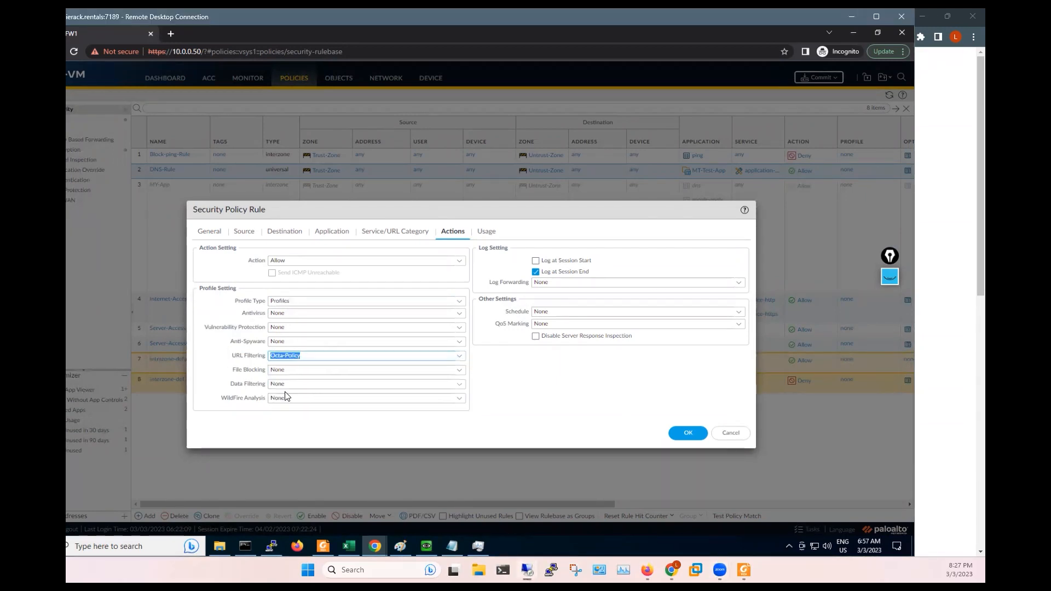
click(685, 435)
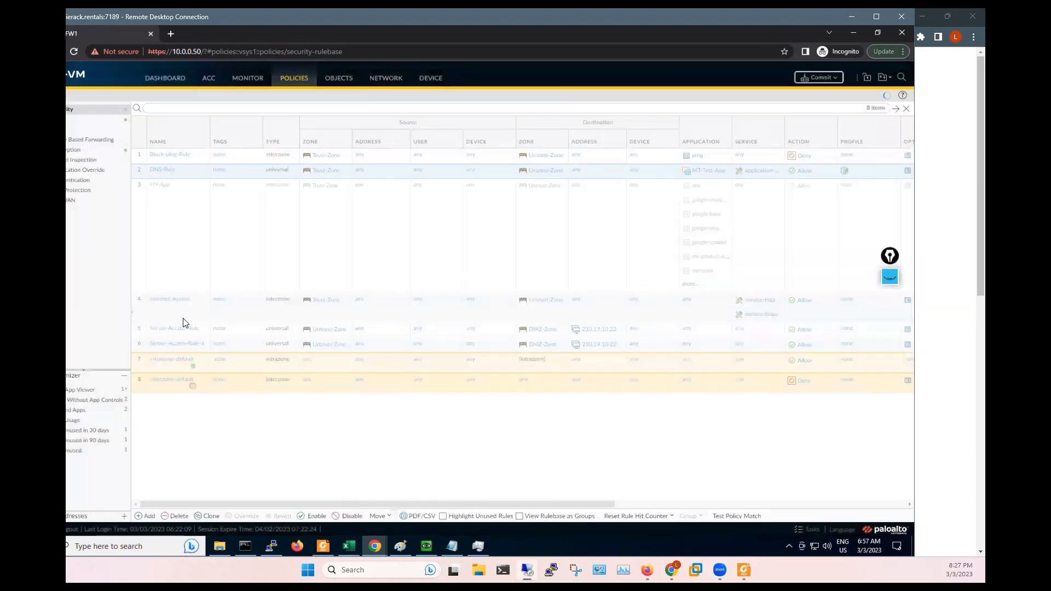
click(172, 316)
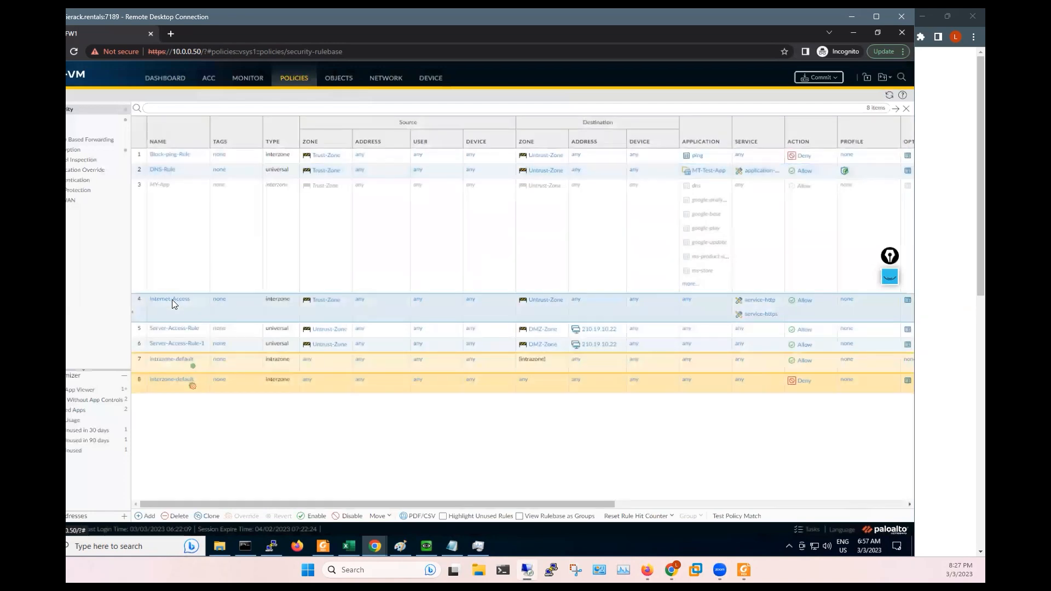
- Give the Internet-Access rule Profile Type Profiles with URL Filtering Octa-Policy and save it
click(172, 300)
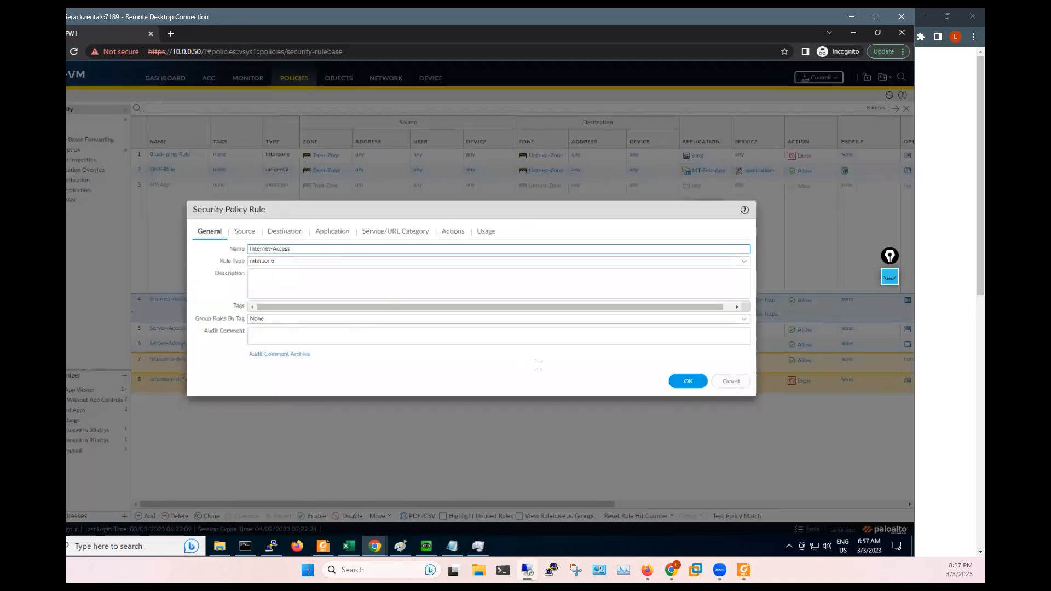
click(451, 234)
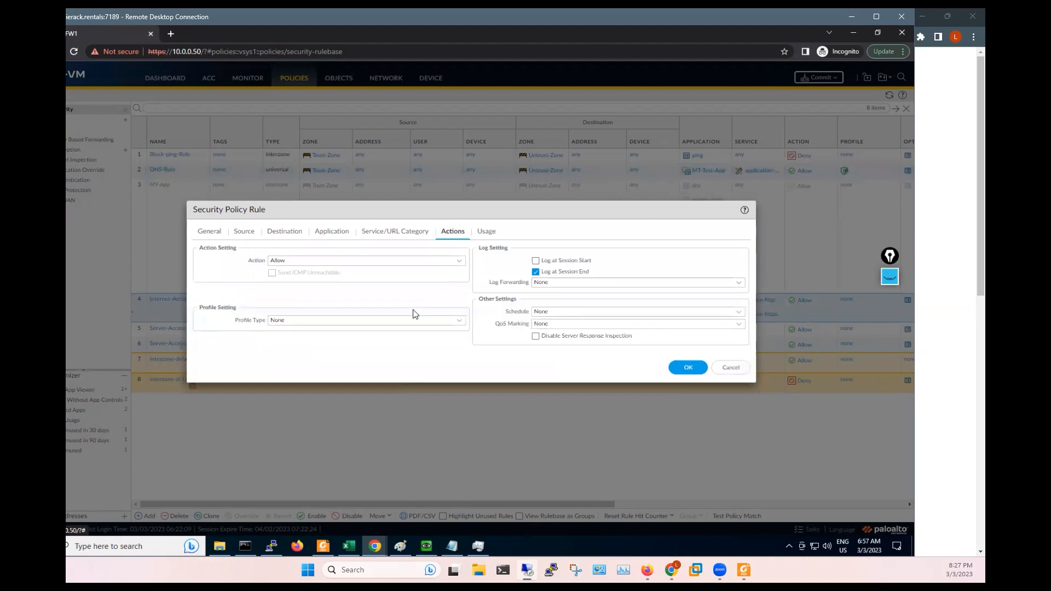
click(460, 324)
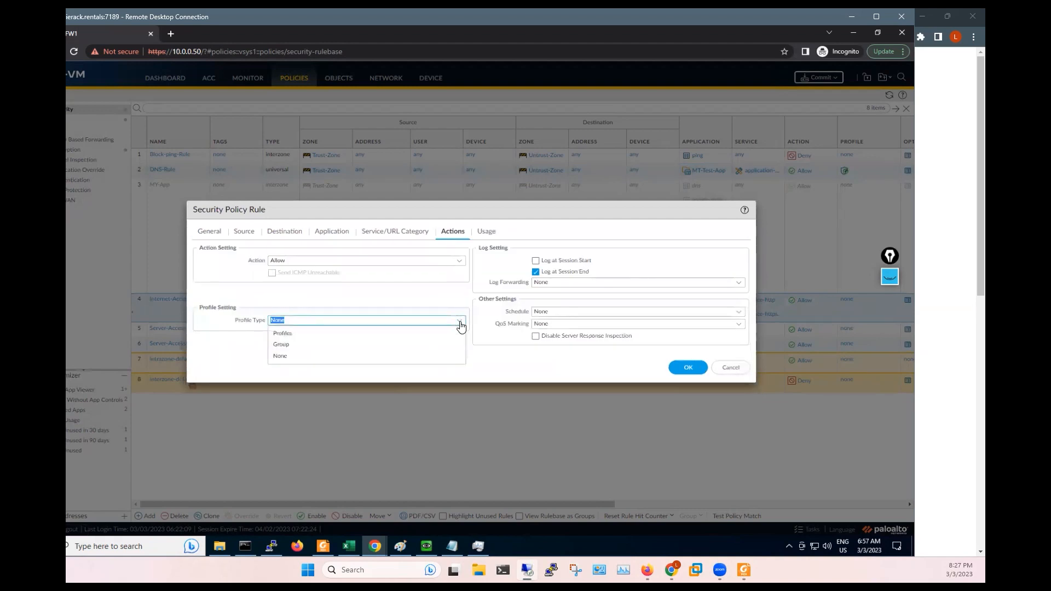
click(298, 334)
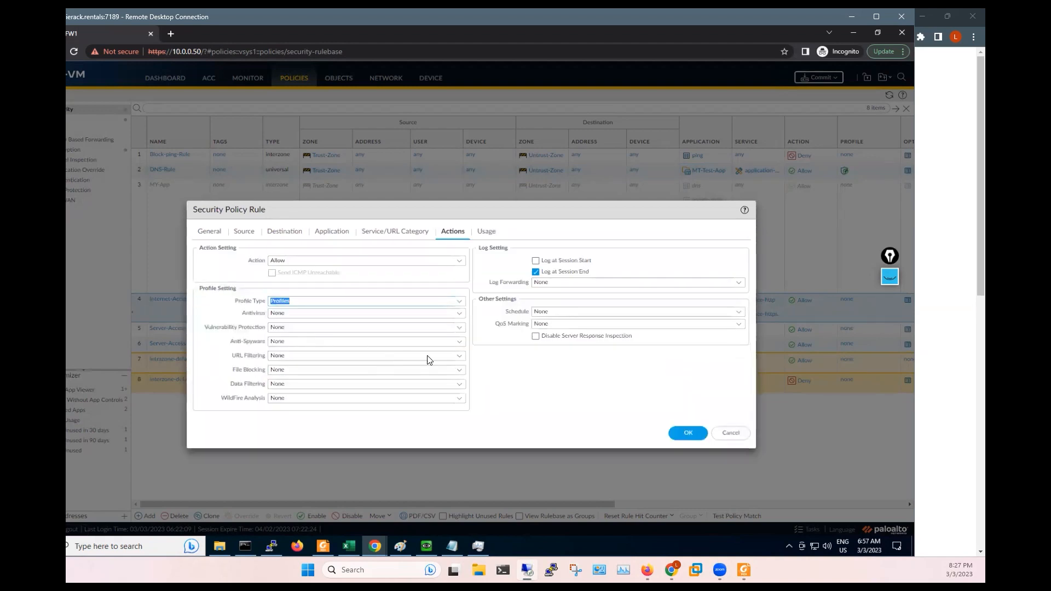
click(460, 357)
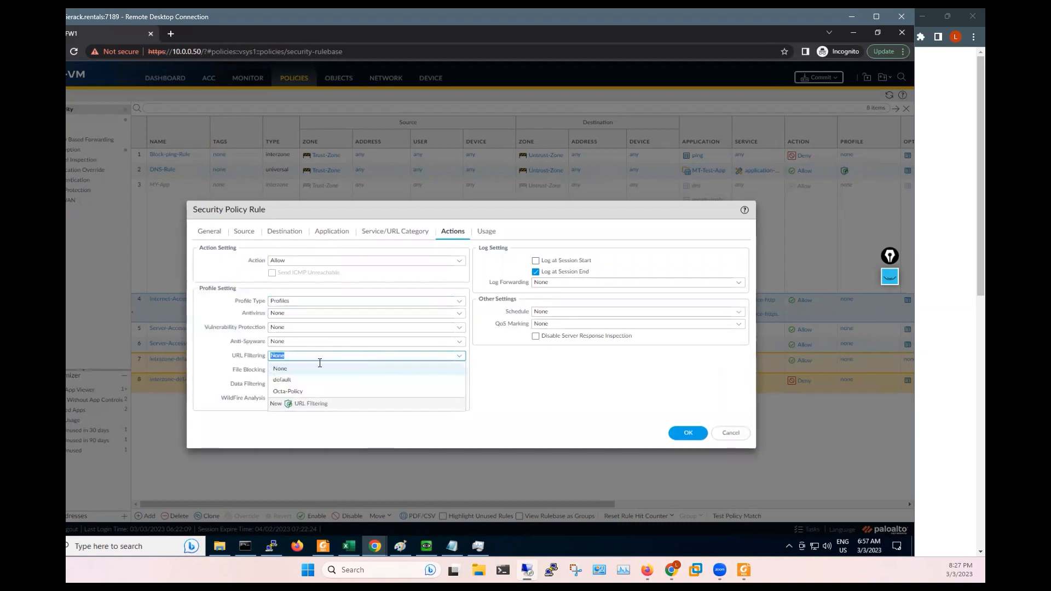
click(282, 391)
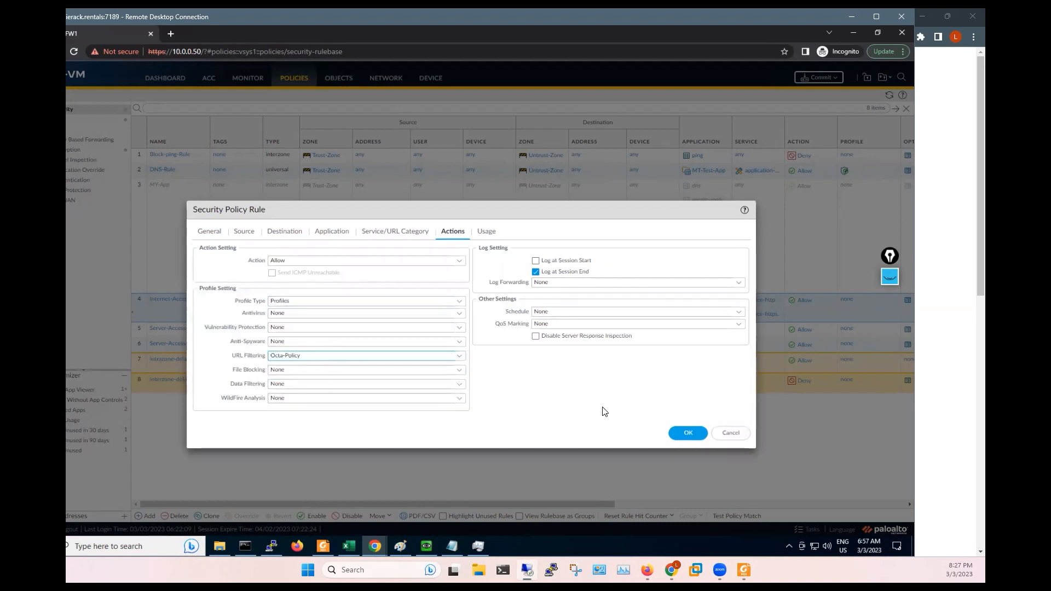
click(688, 433)
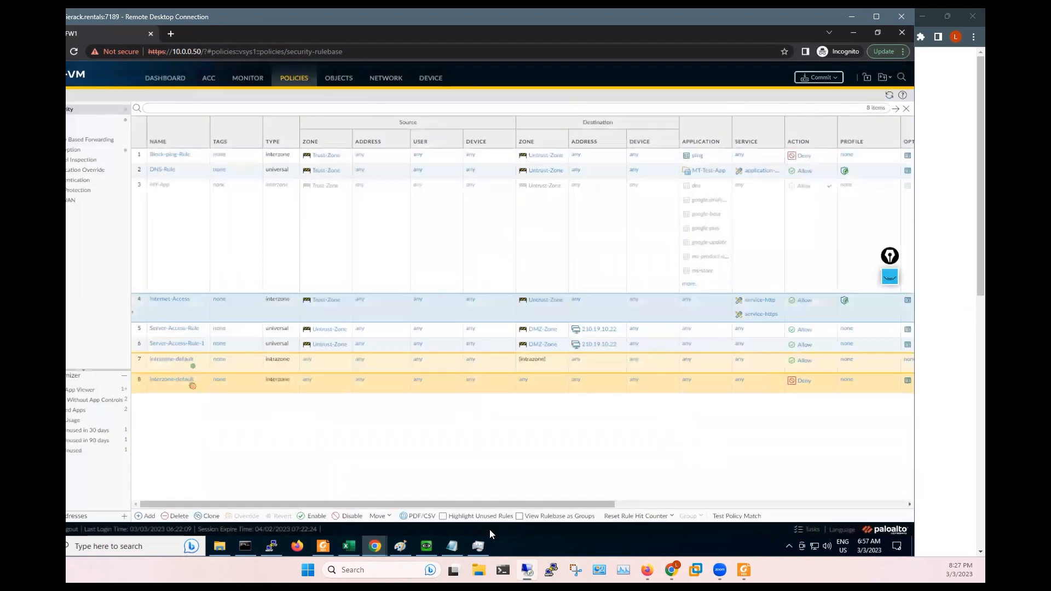
- Check where the Octa-Policy profile is used
drag(539, 505, 685, 494)
mouse_move(611, 171)
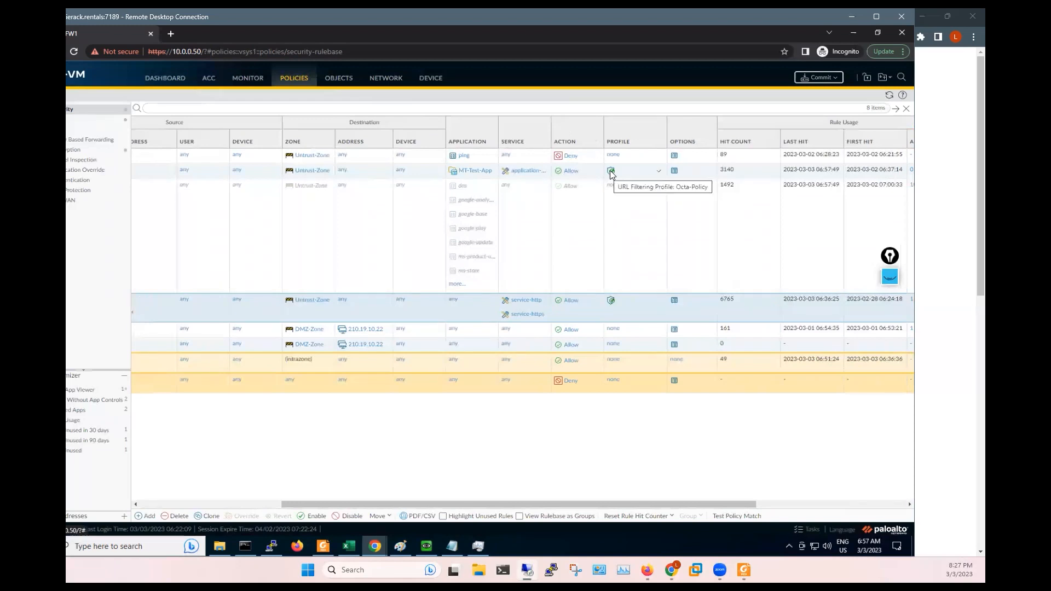
click(661, 174)
mouse_move(665, 173)
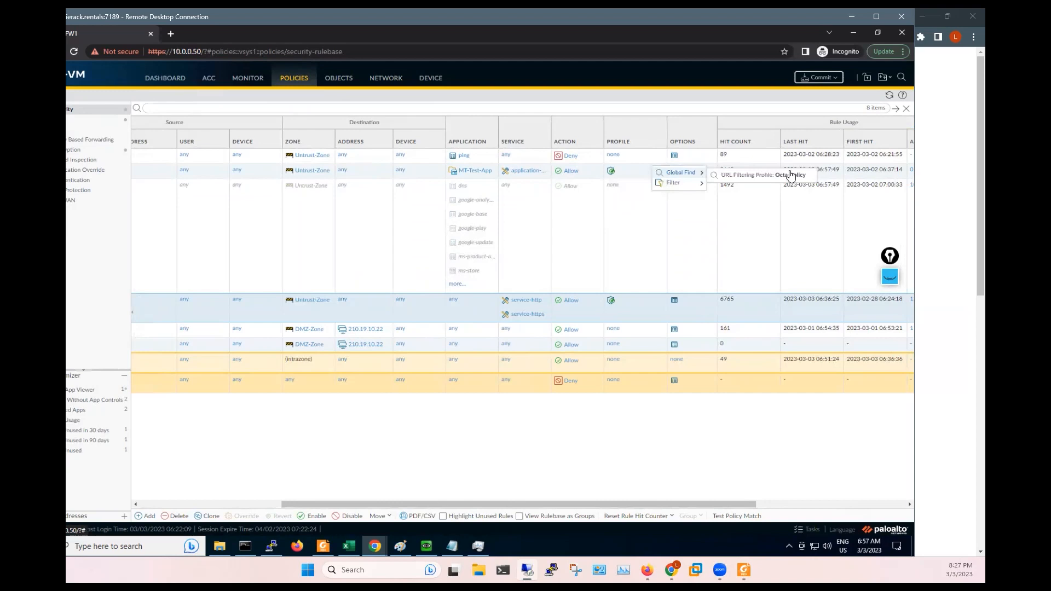
- Start the commit, then close the eicar page and incognito browser in the Windows client VM
click(819, 79)
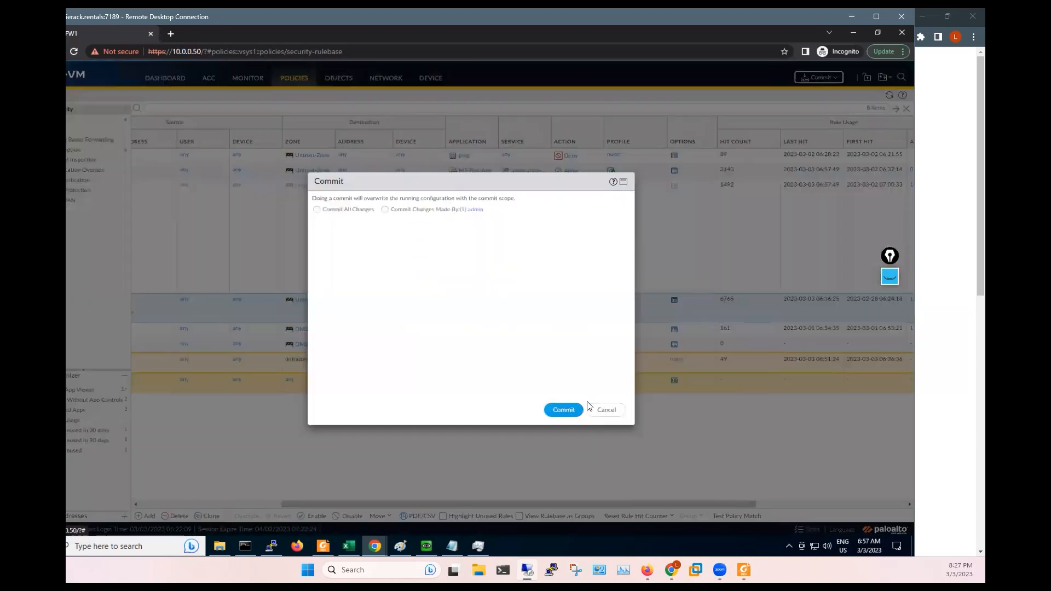
click(572, 414)
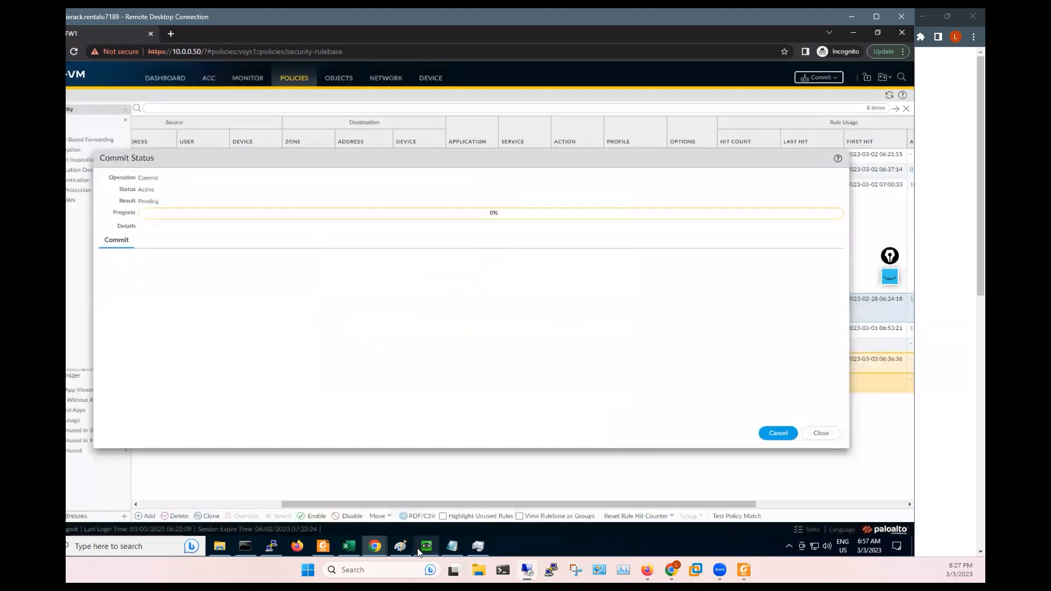
mouse_move(426, 545)
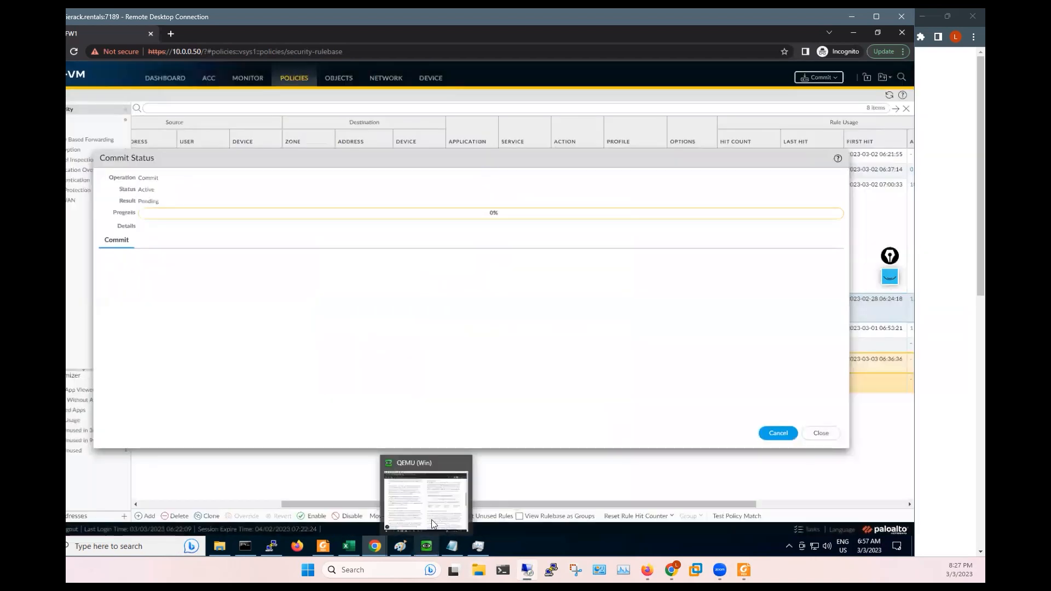
click(431, 523)
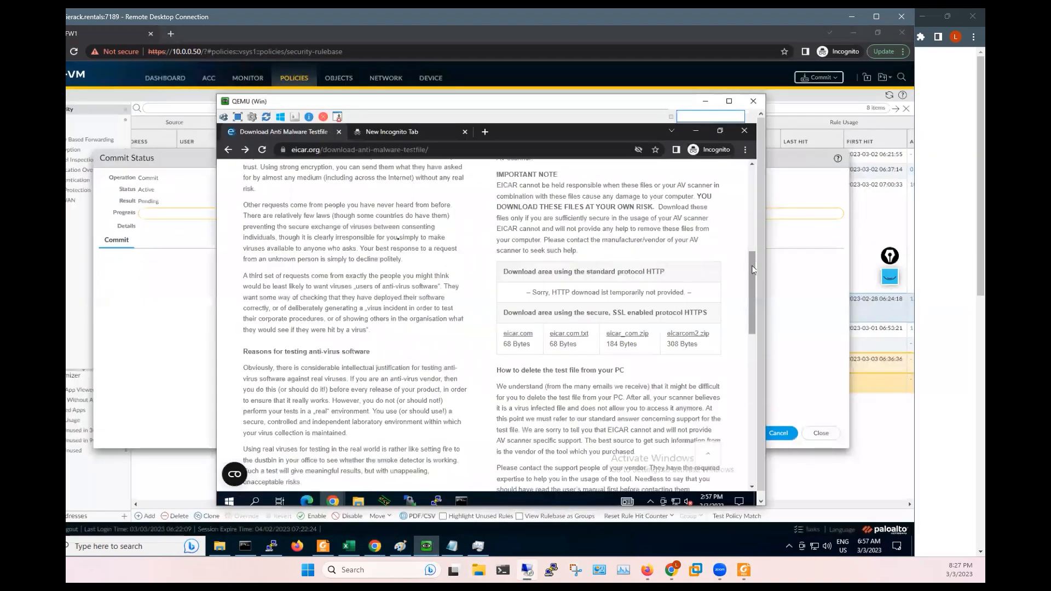
click(339, 132)
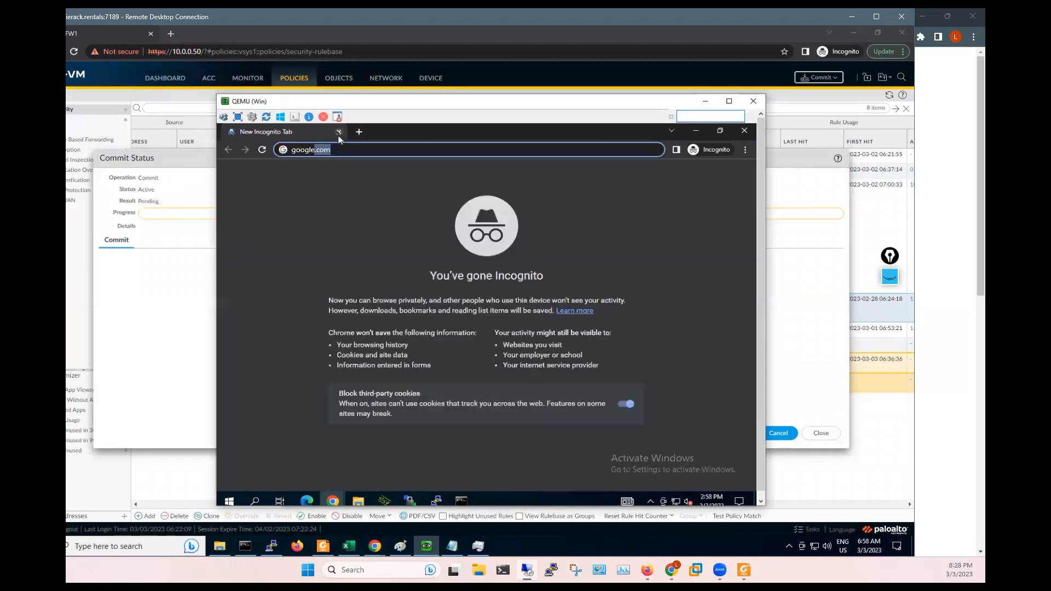
click(339, 132)
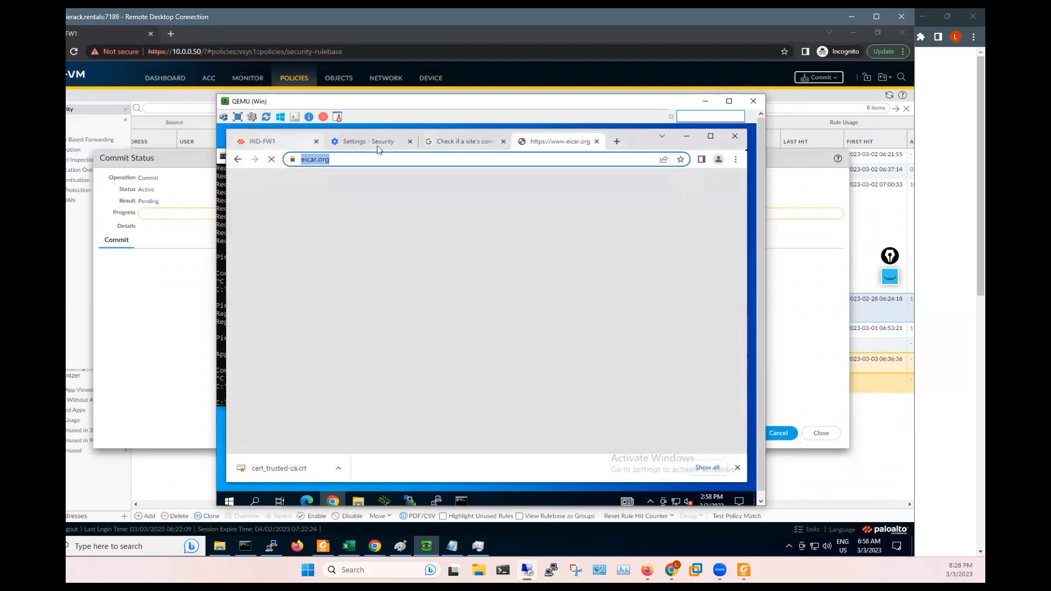
click(736, 138)
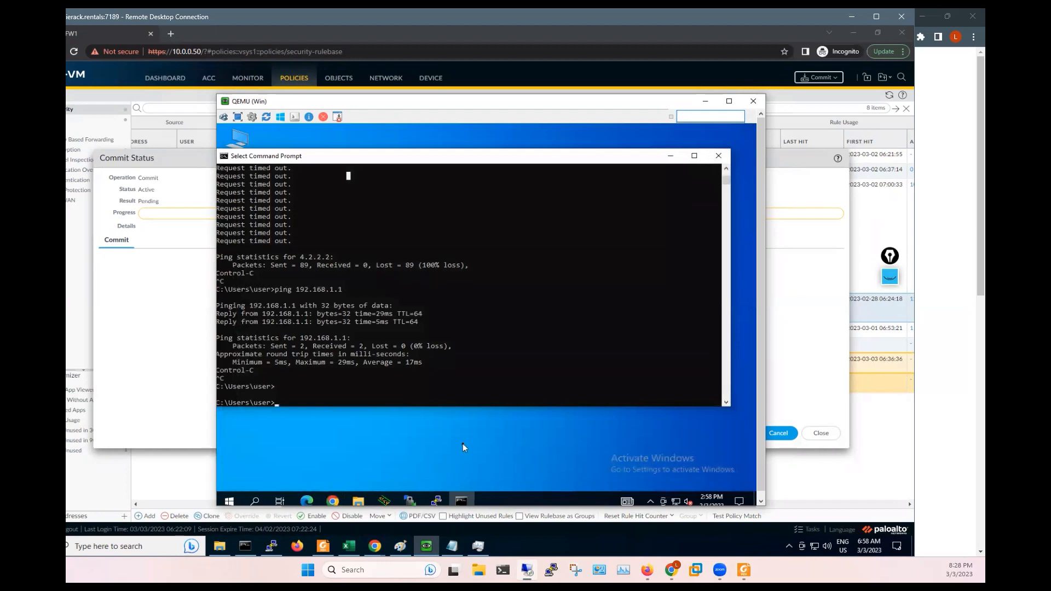
click(334, 473)
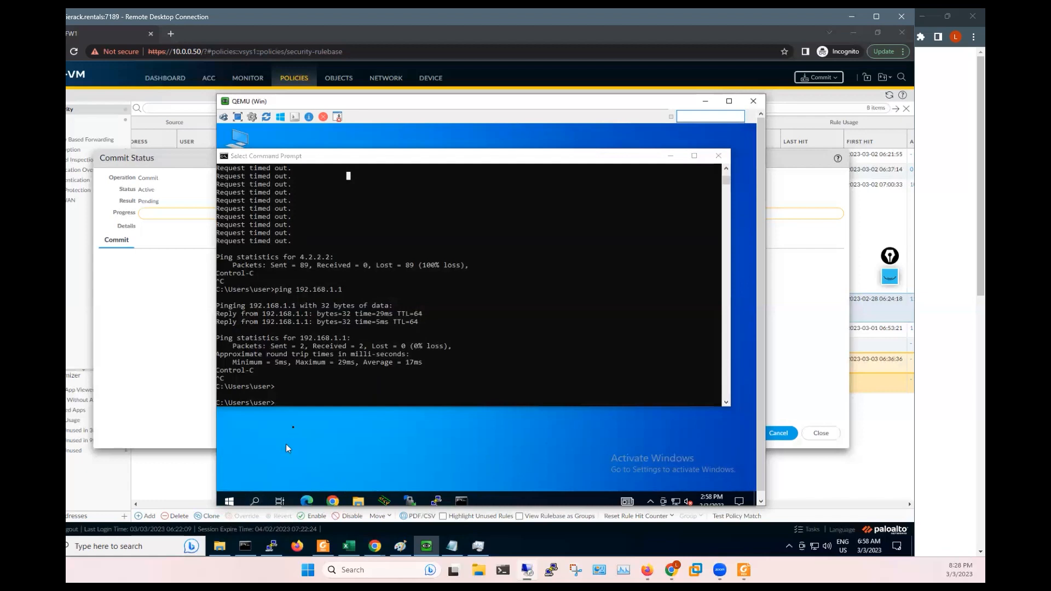
- Review the commit's no URL filtering license warning and close the successful commit status
click(137, 300)
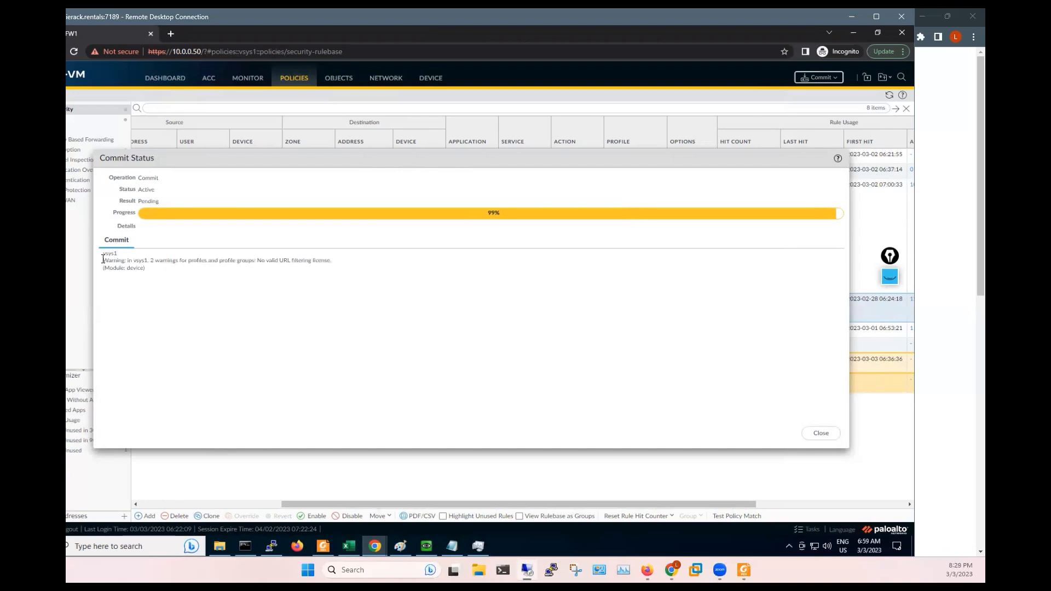
double_click(123, 260)
drag(213, 264, 343, 260)
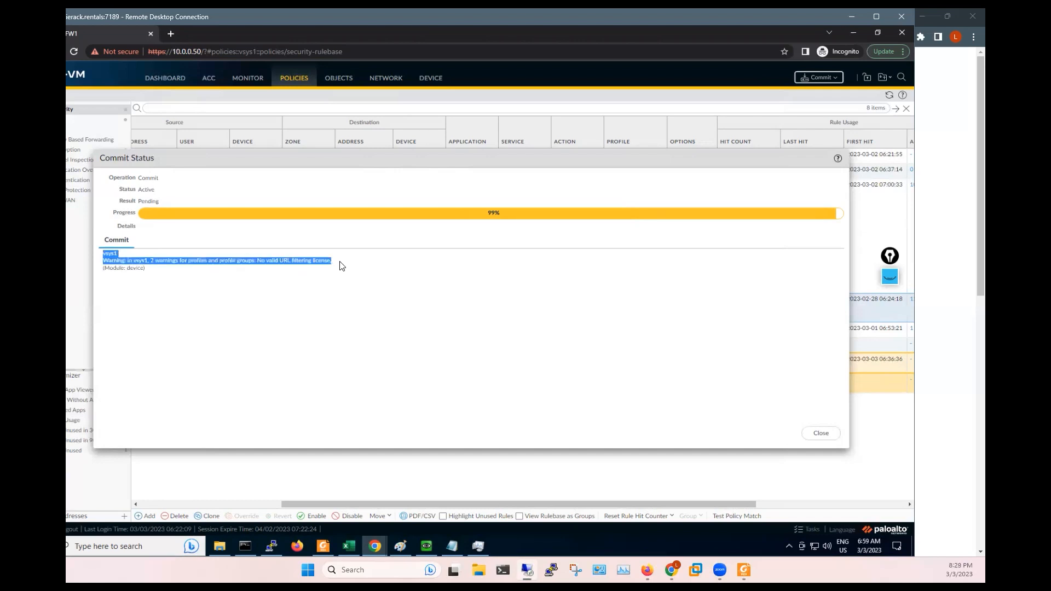
click(308, 259)
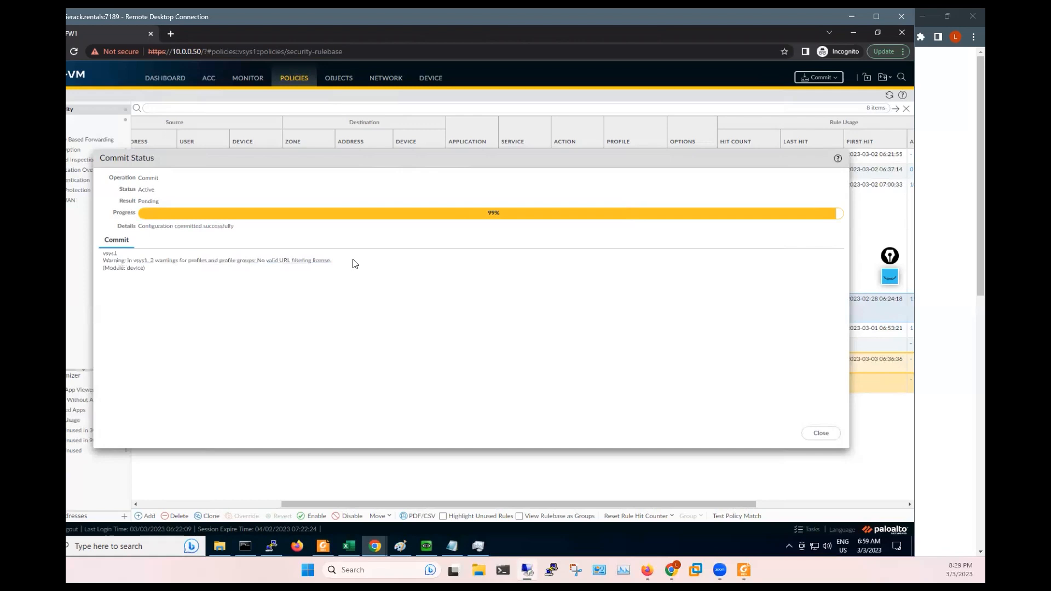
drag(353, 262, 194, 262)
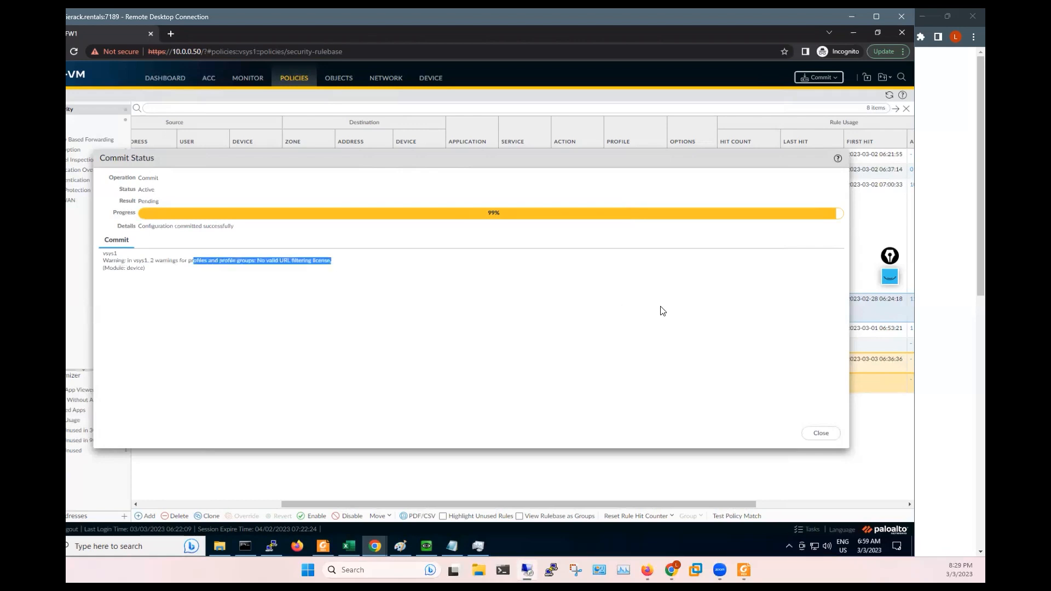
click(681, 331)
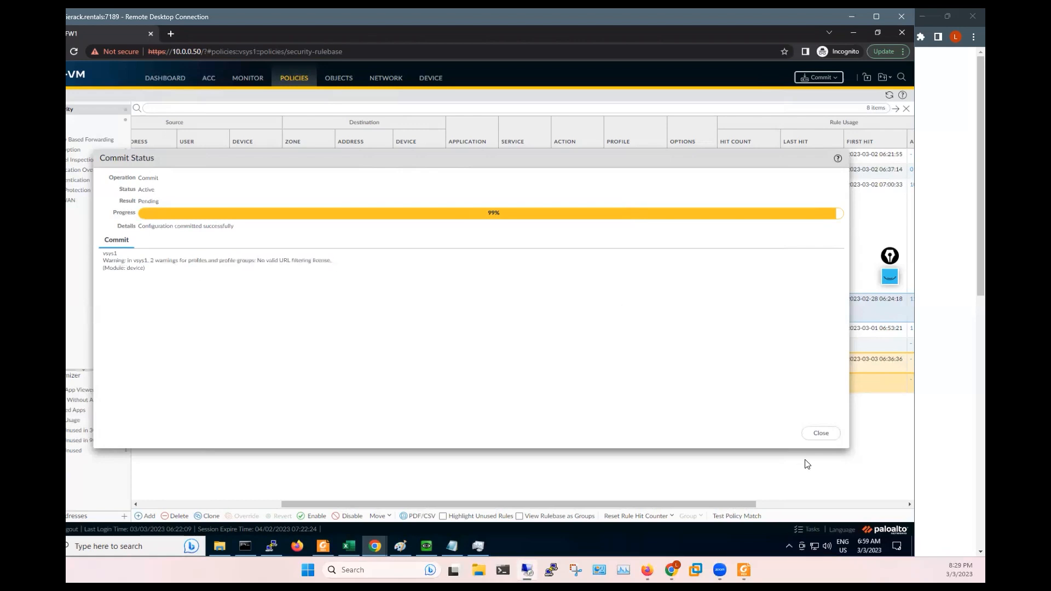
click(822, 435)
click(427, 547)
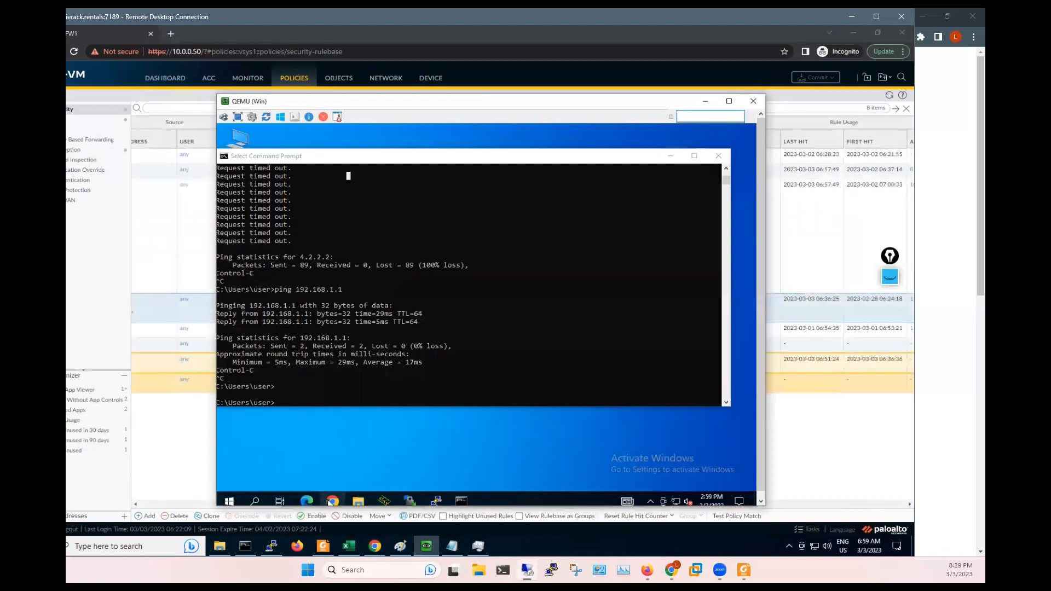
- Launch Chrome in the Windows client and load google.com
click(333, 503)
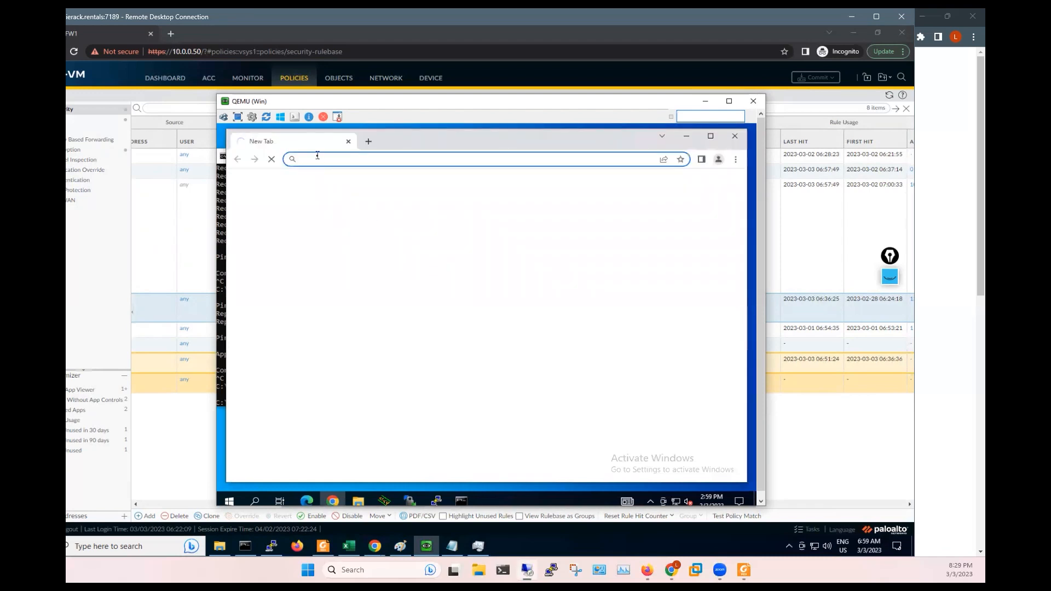
click(317, 157)
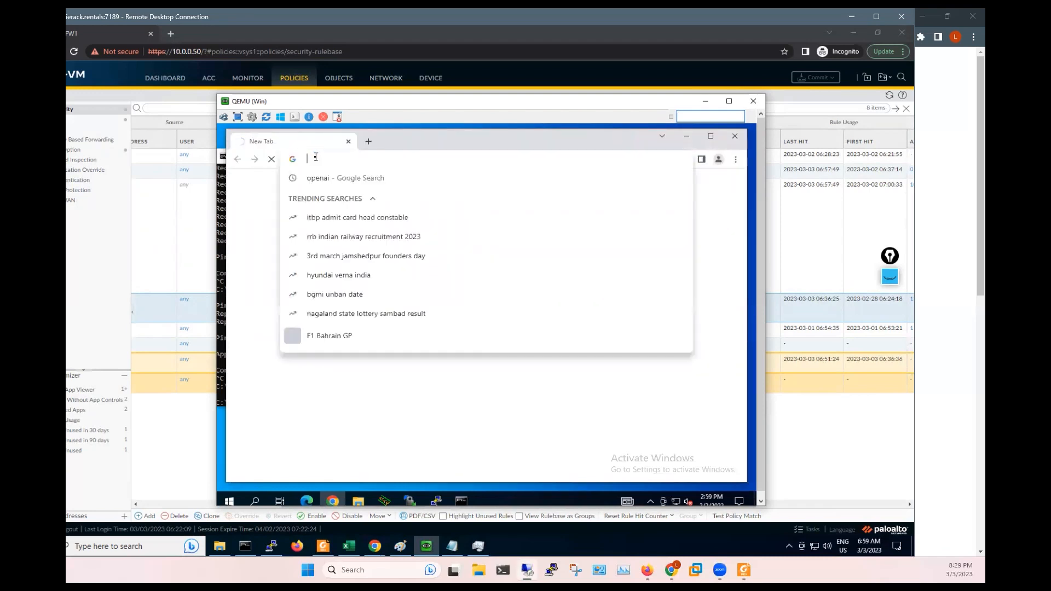
text(googe)
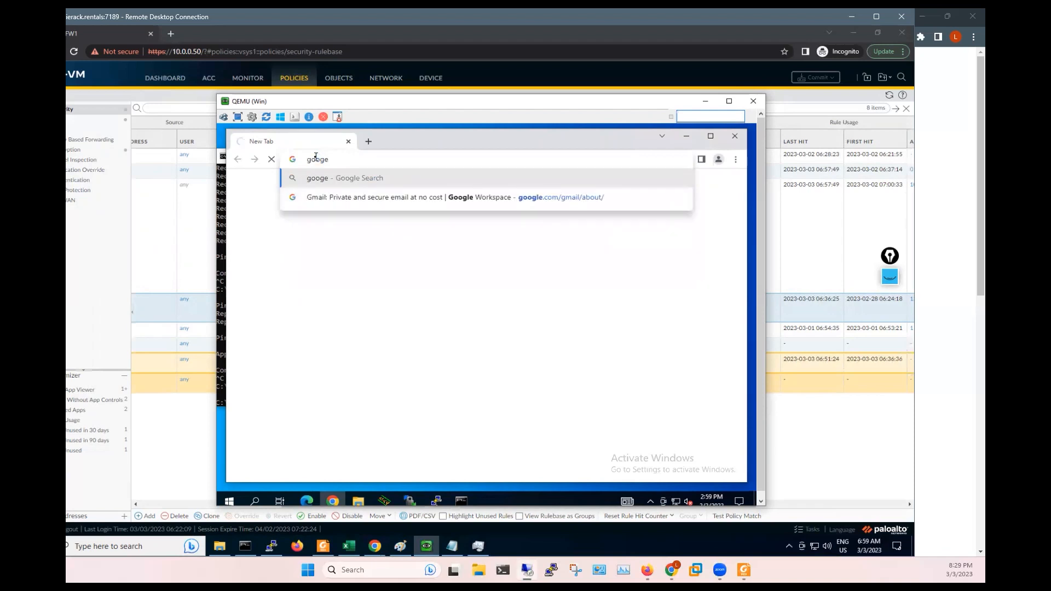
key(BackSpace)
text(le.)
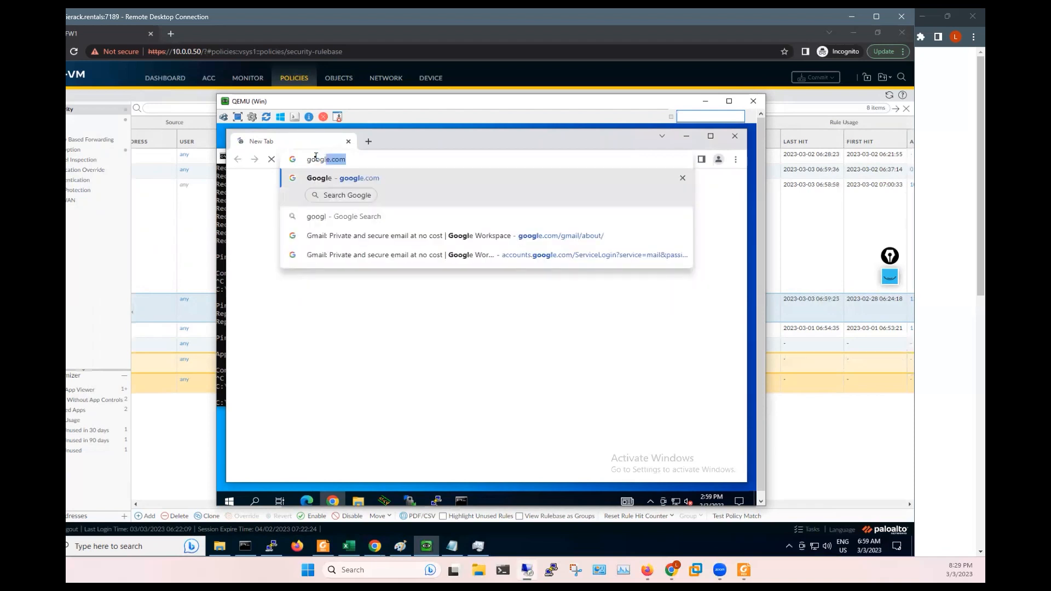
text(com)
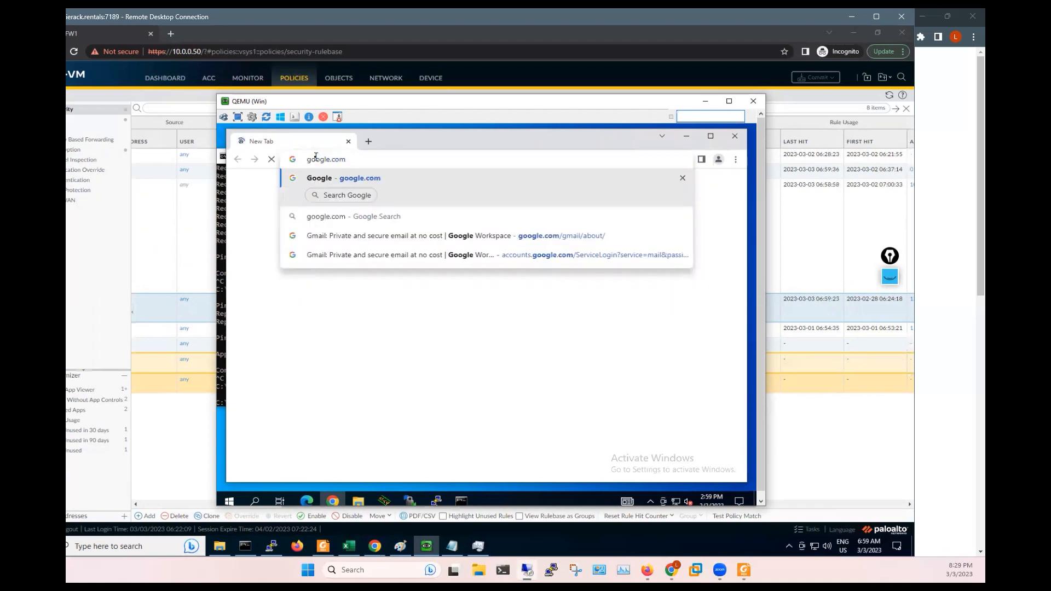
key(Return)
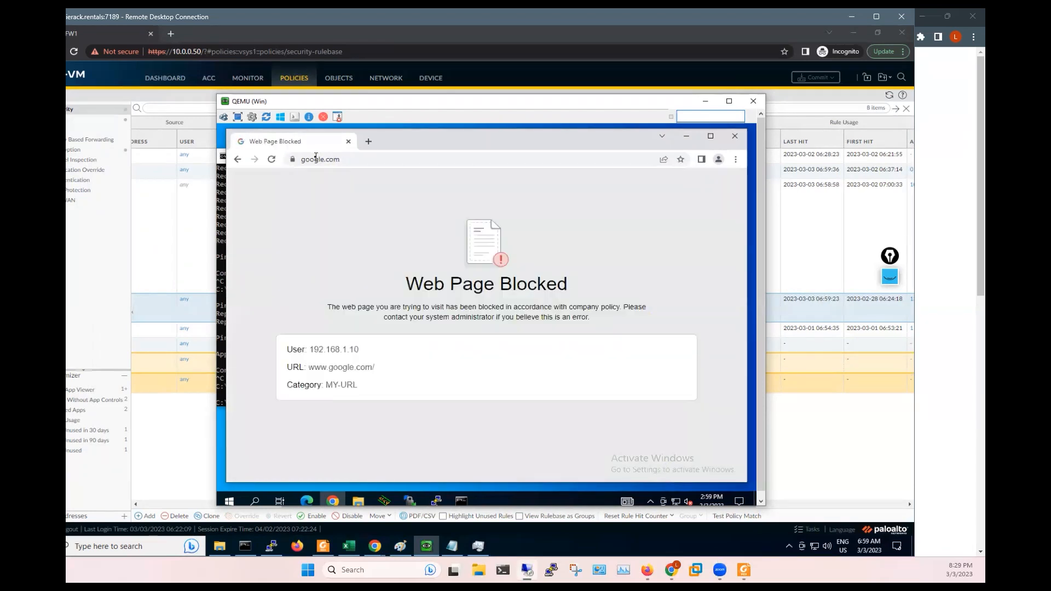
- Check the Web Page Blocked heading and URL details, then close the blocked tab
drag(406, 285, 587, 326)
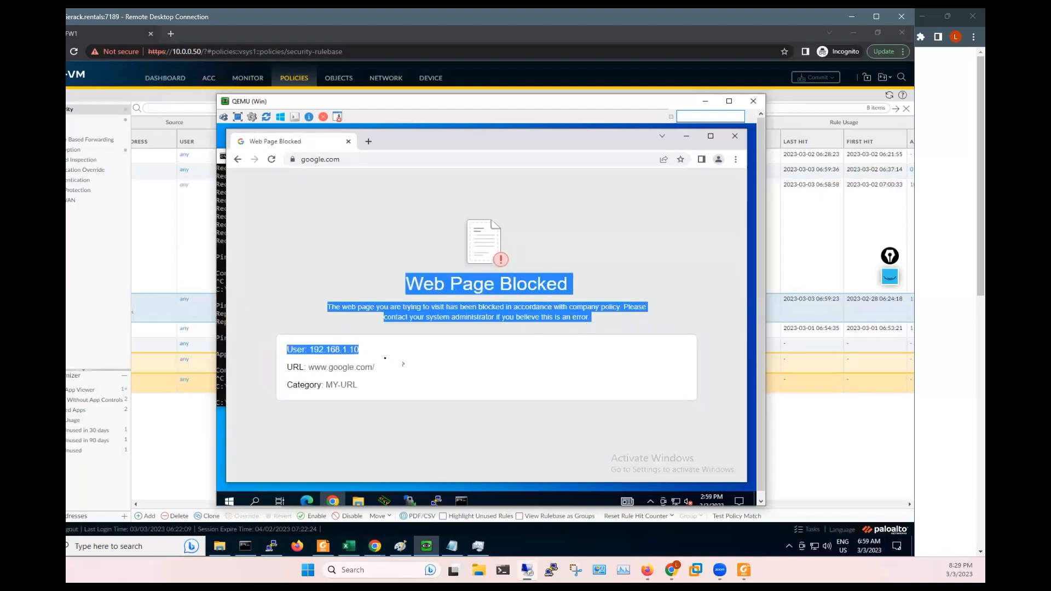
click(386, 358)
drag(293, 360, 303, 362)
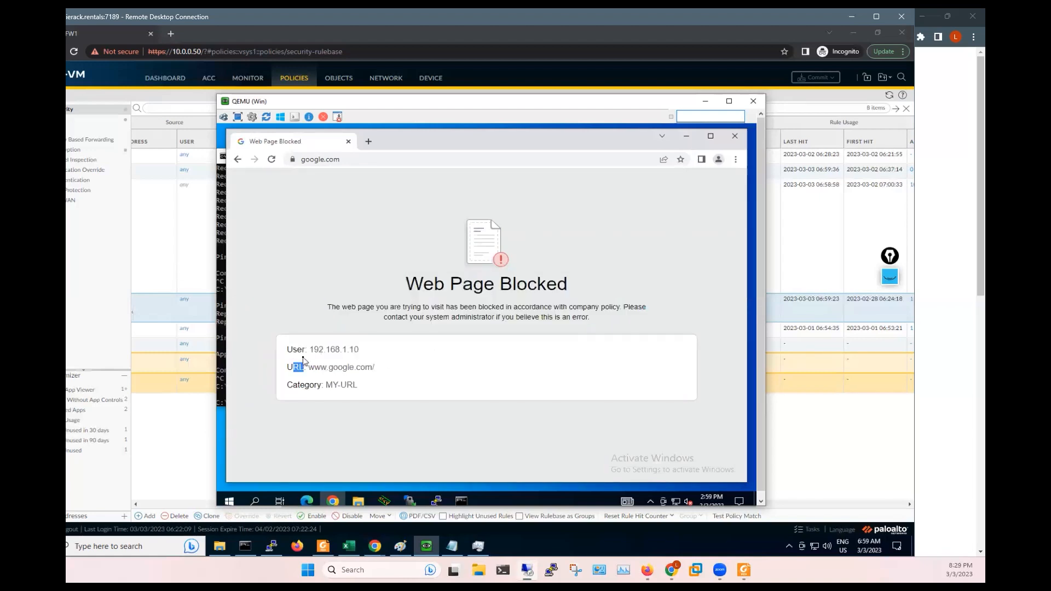
click(349, 142)
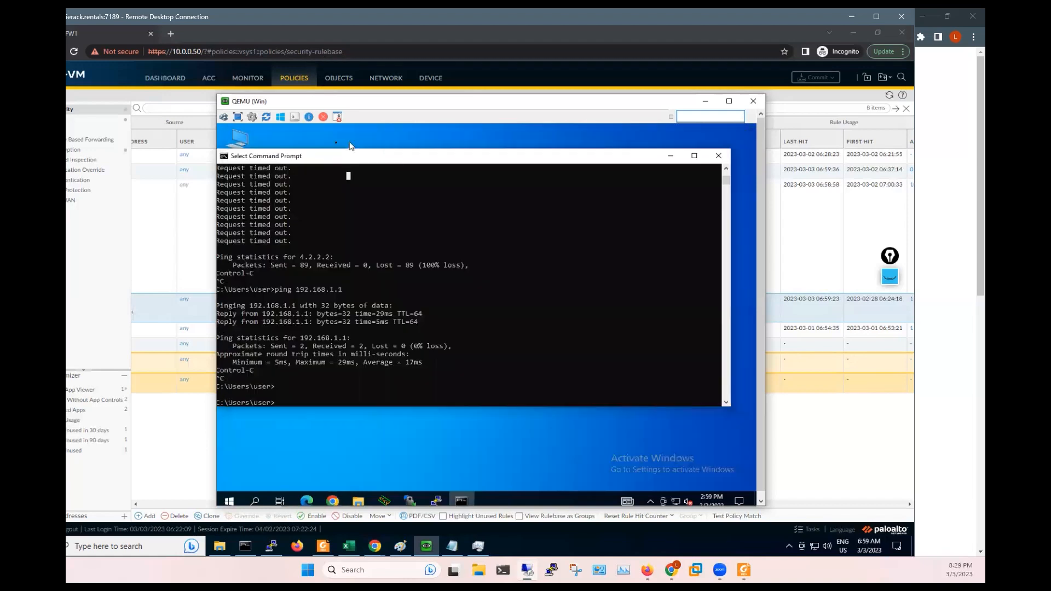
click(174, 208)
- Set Octa-Policy's MY-URL site access and credential submission to continue, save, and start a commit
click(337, 83)
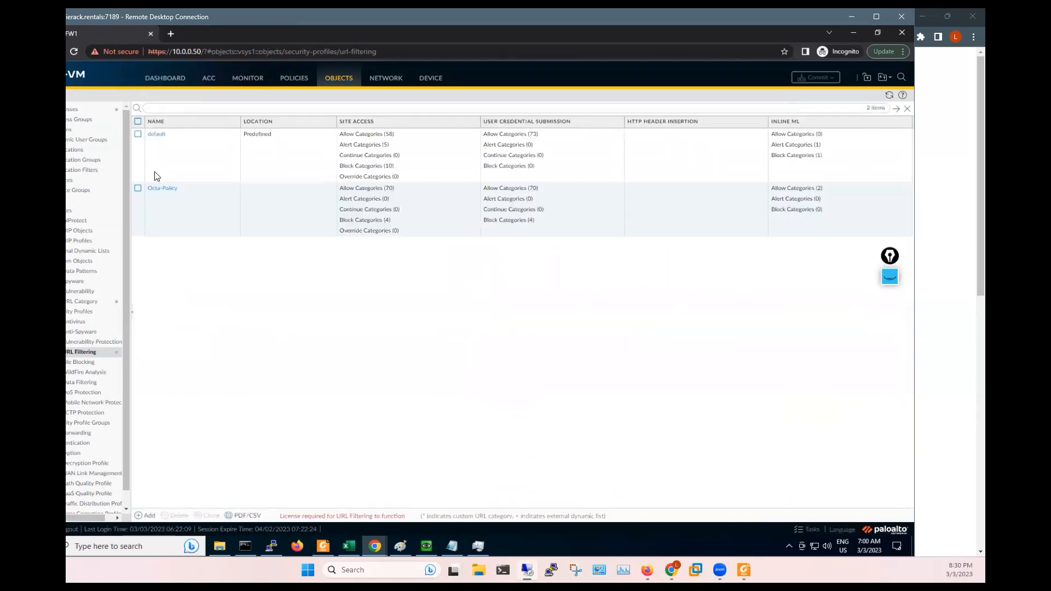
click(159, 190)
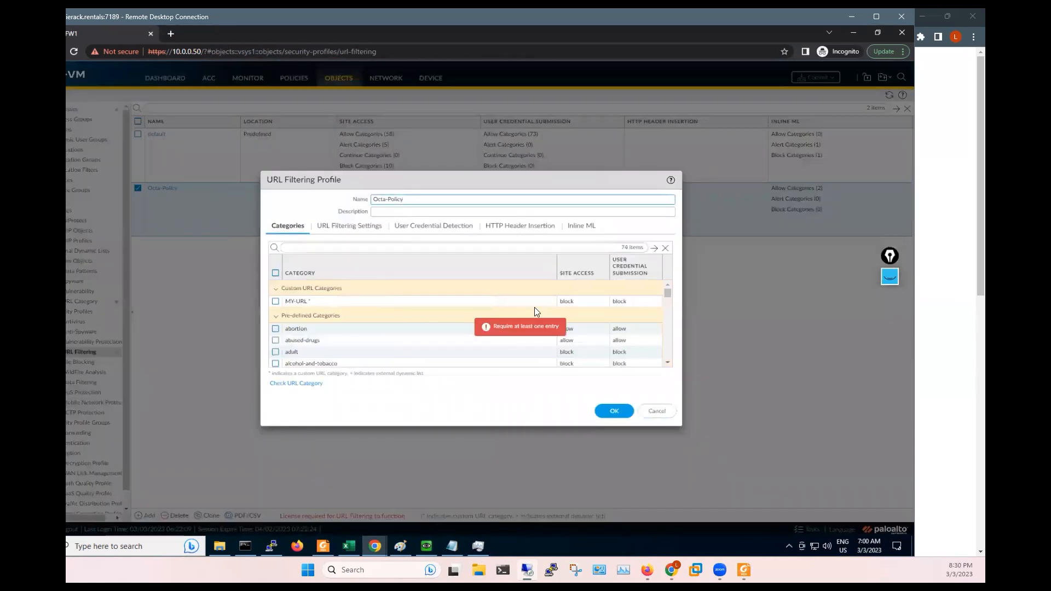
click(567, 302)
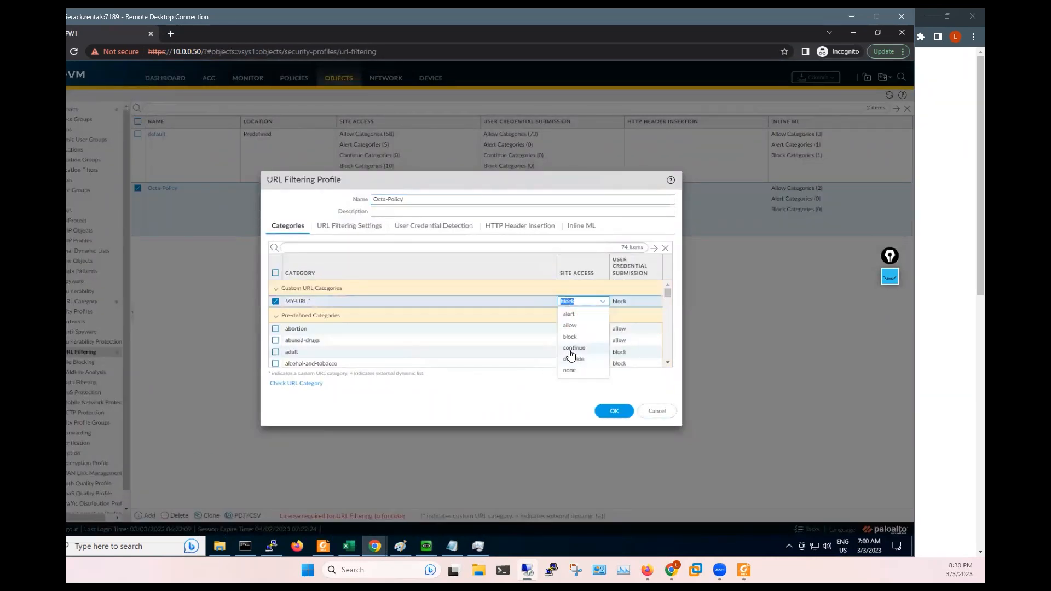
click(573, 348)
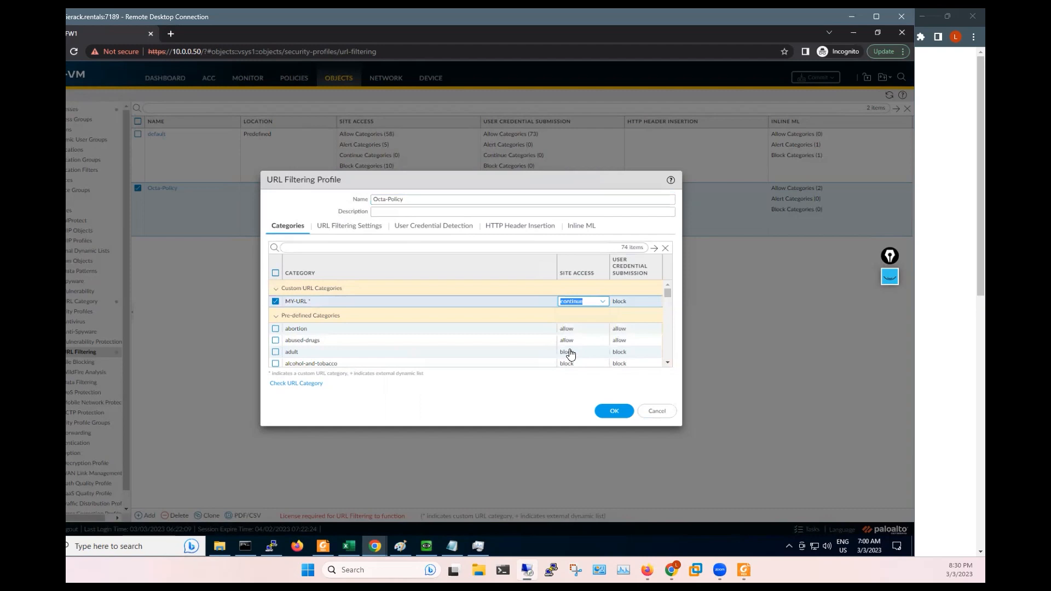
click(623, 304)
click(625, 350)
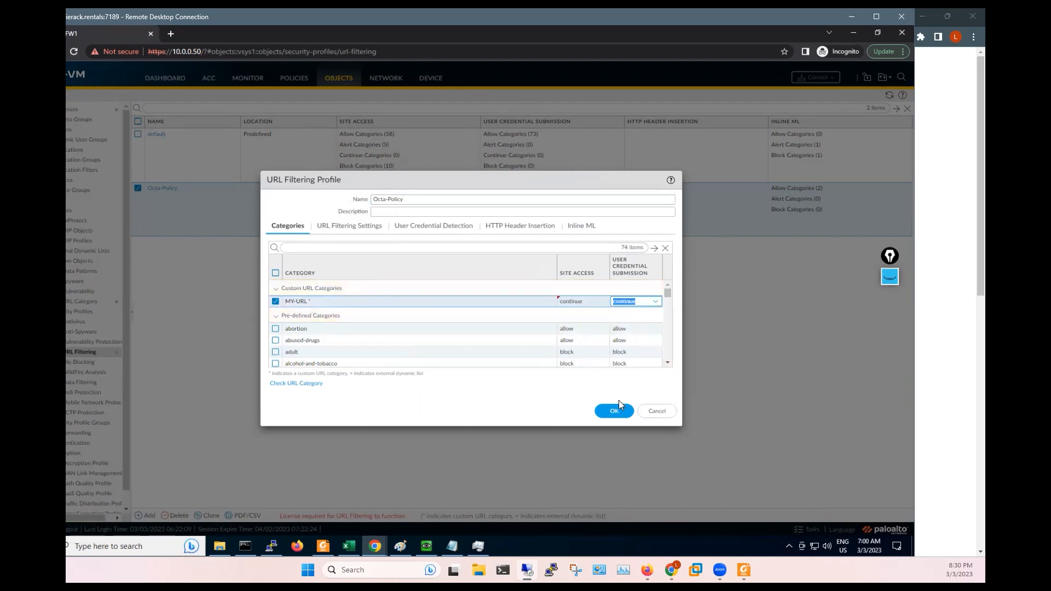
click(613, 411)
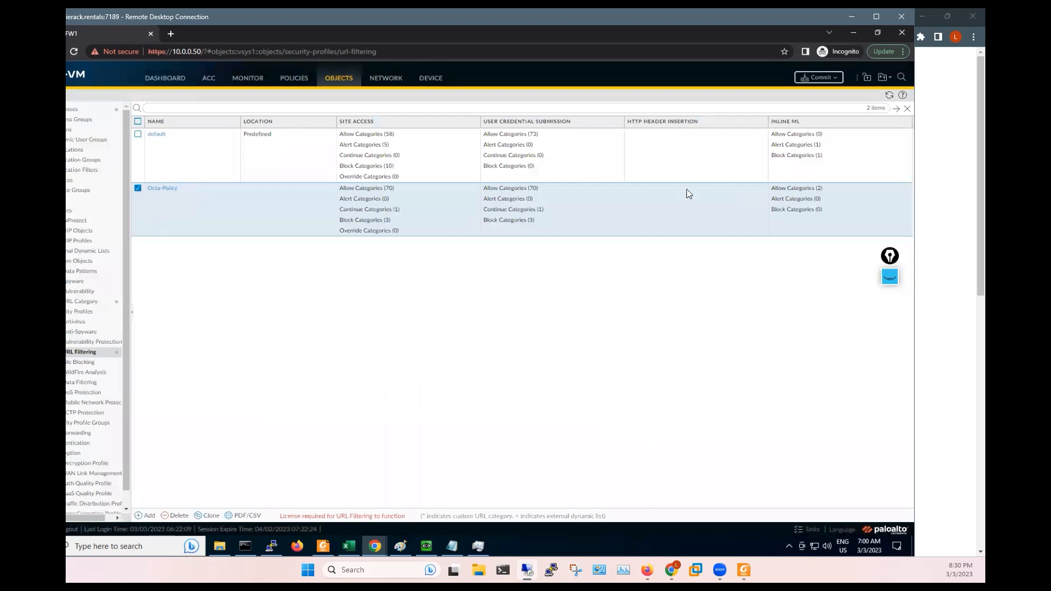
click(810, 78)
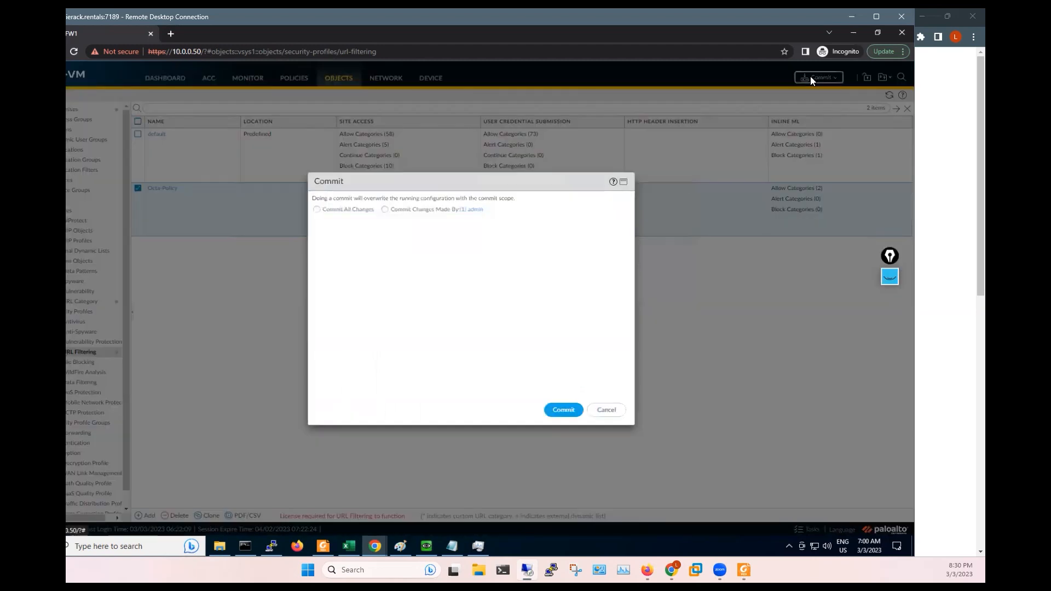
- Commit the changes and wait for Completed / Successful with the URL filtering licence warning
click(560, 411)
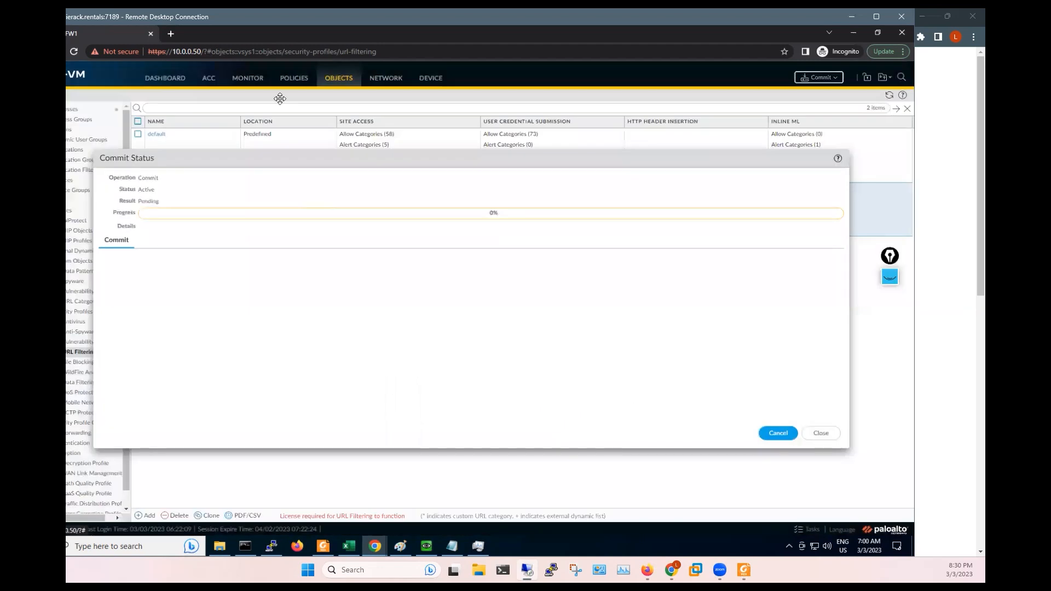
drag(267, 156, 284, 106)
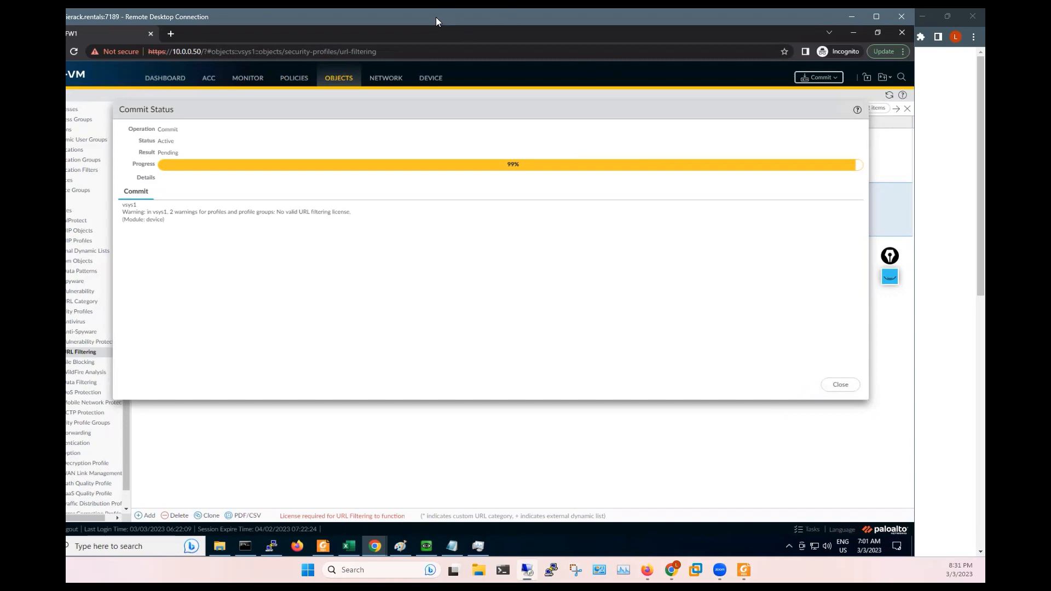
drag(436, 17, 485, 17)
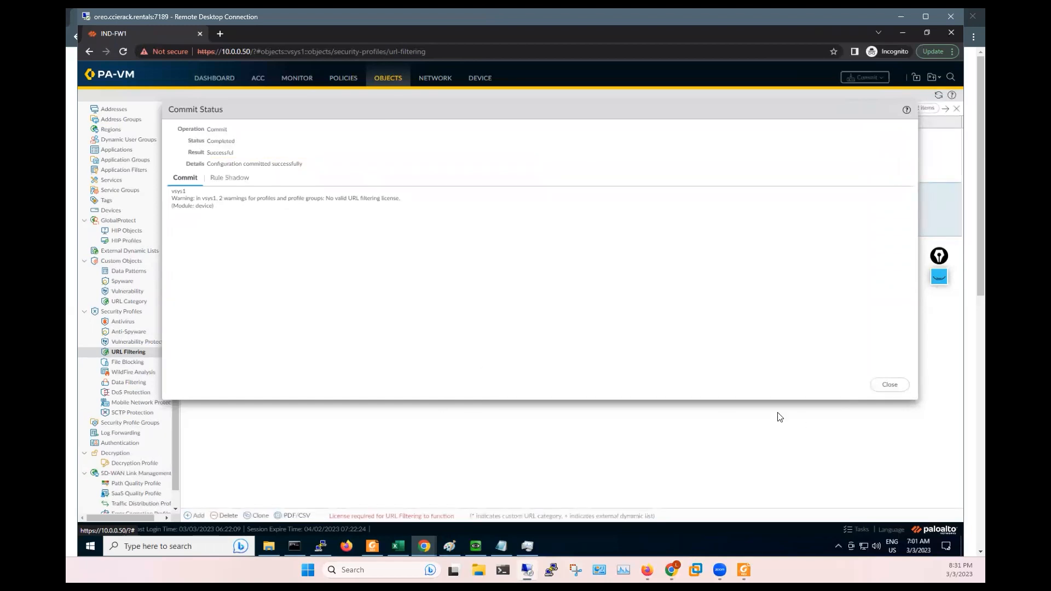
click(475, 547)
- Load google.com in the client's Chrome, review the MY-URL block page, and continue through to Google
click(382, 502)
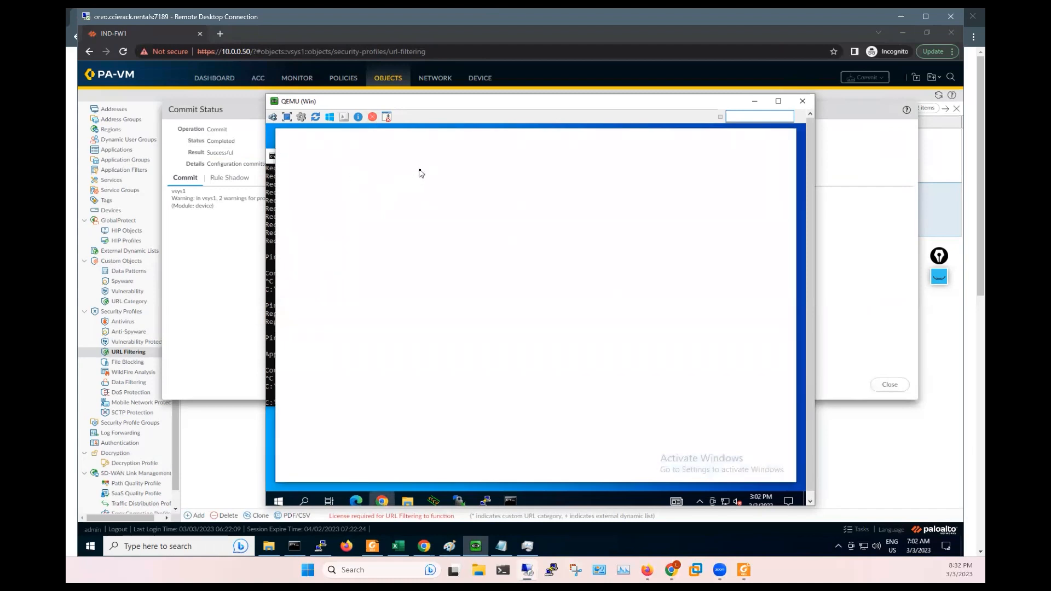
click(400, 158)
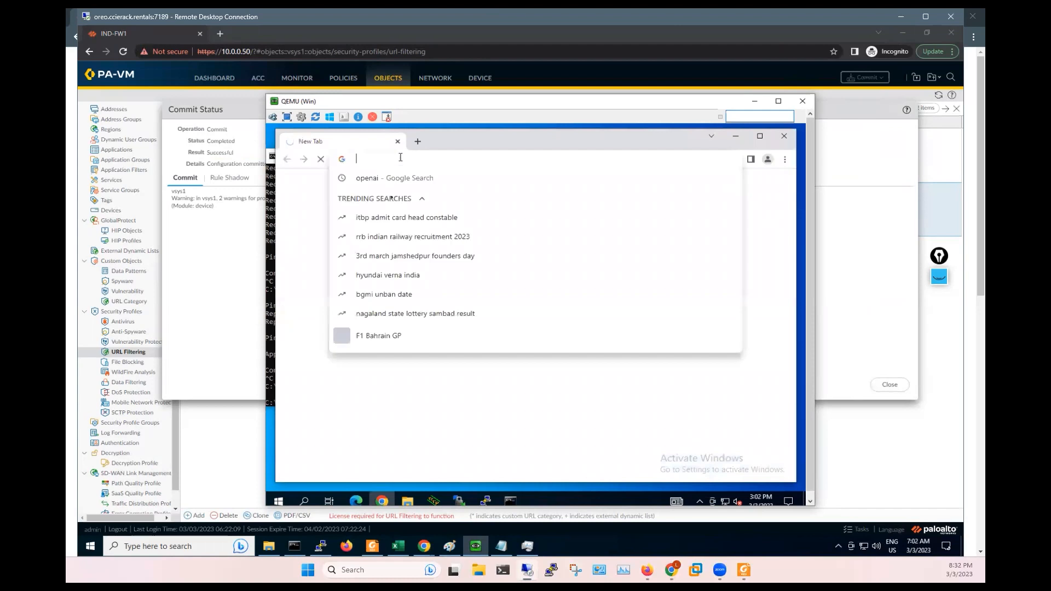
text(google.com)
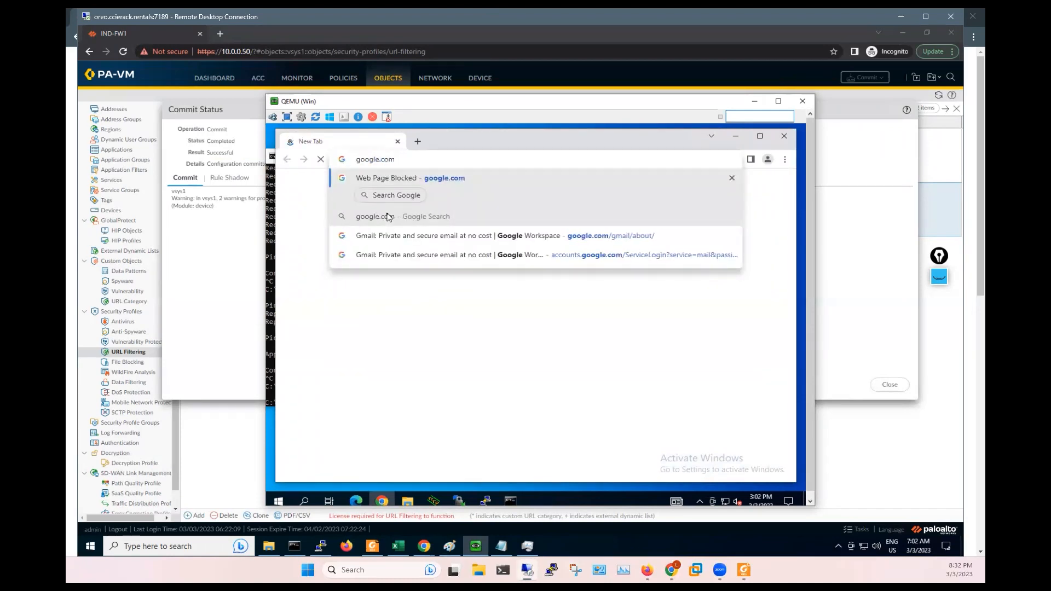
key(Return)
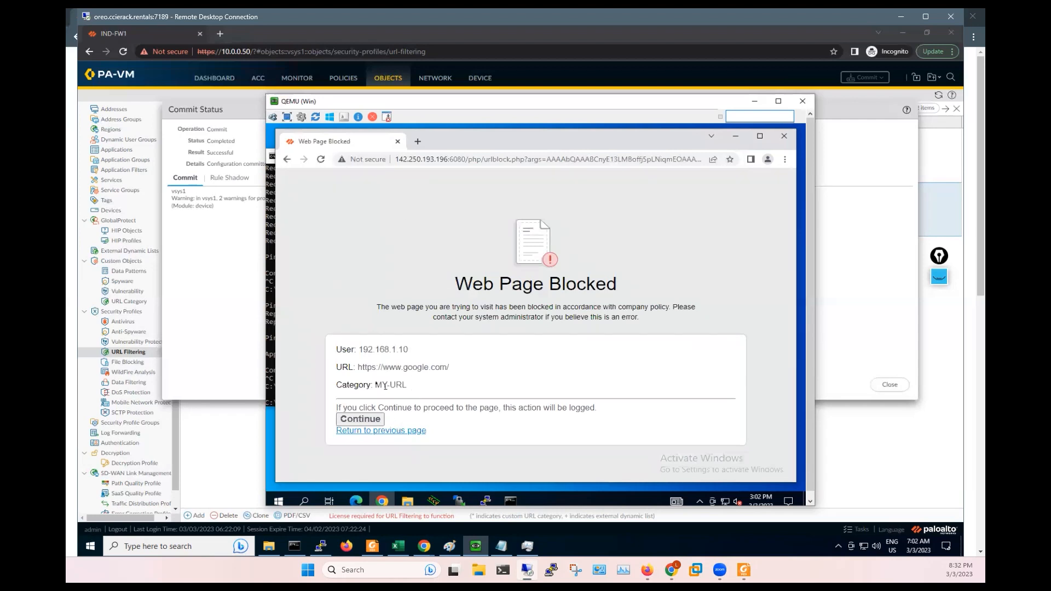
drag(368, 385, 408, 386)
drag(339, 406, 517, 411)
click(378, 420)
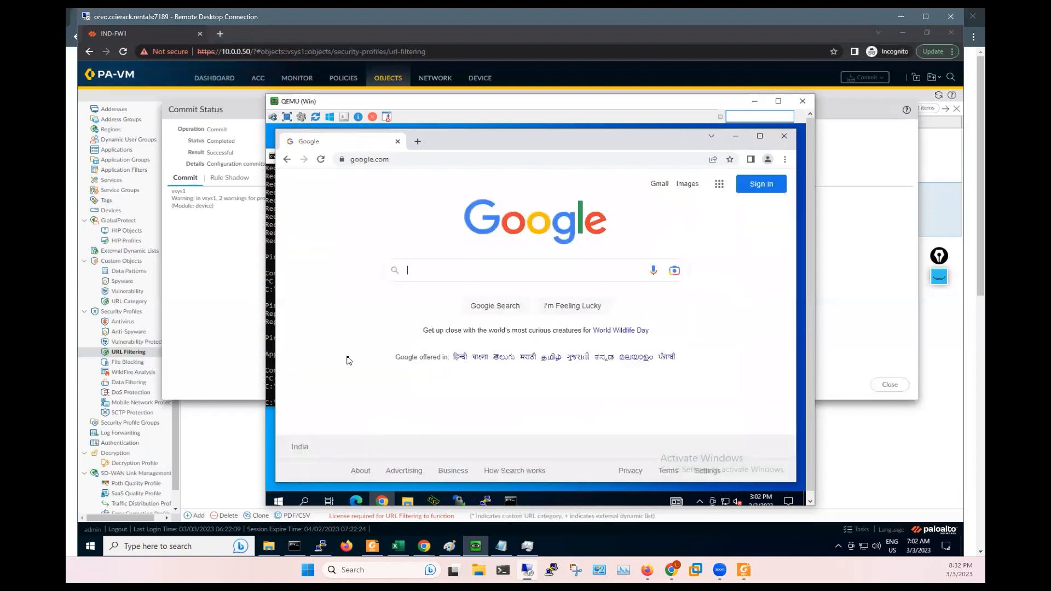
click(203, 262)
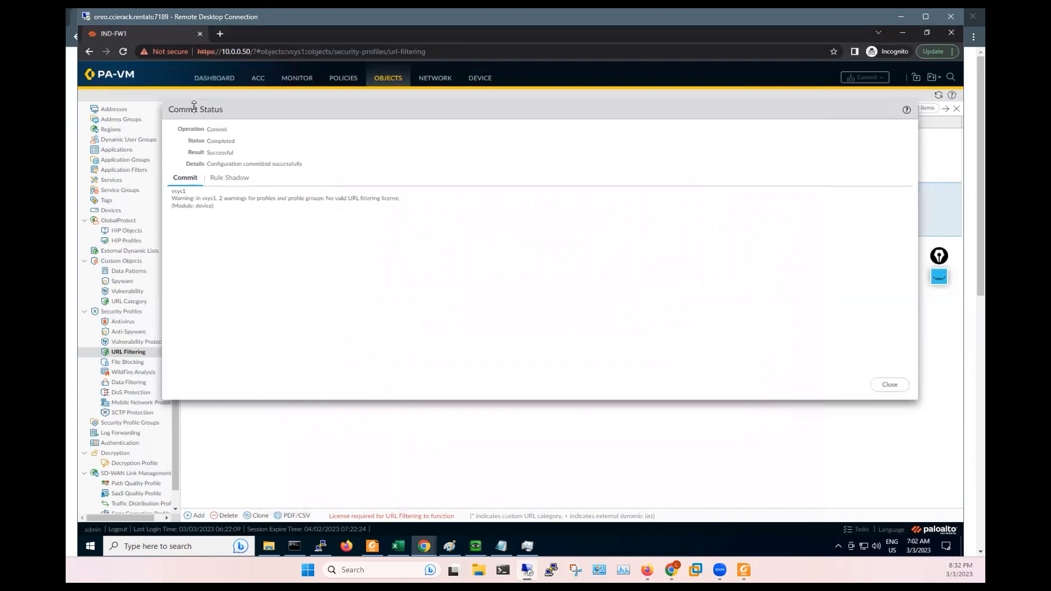
- Review the Rule Shadow results for Server-Access-Rule, then close Commit Status and go to Policies
click(221, 183)
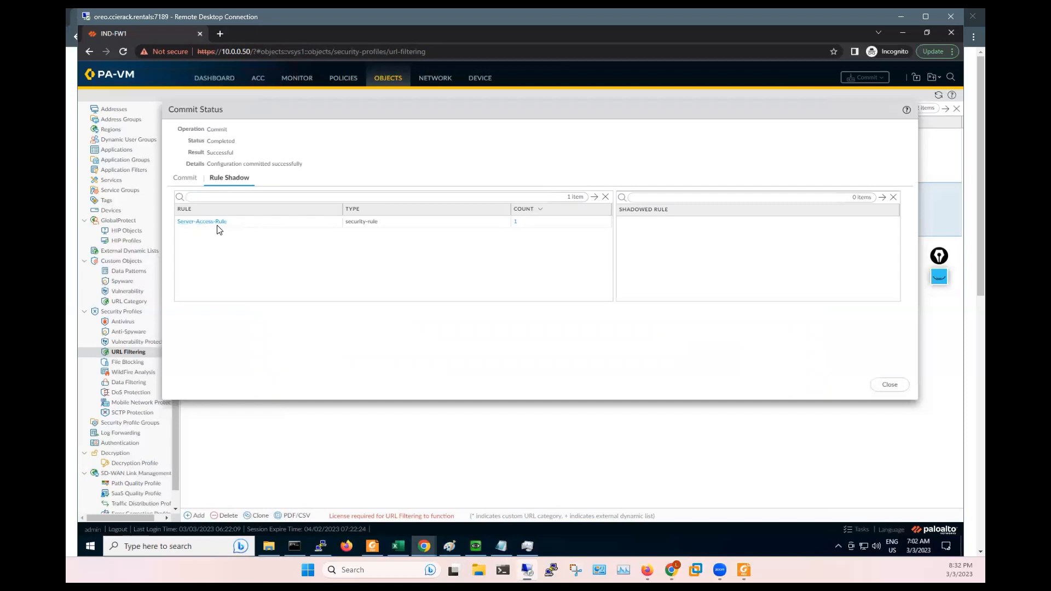
click(523, 224)
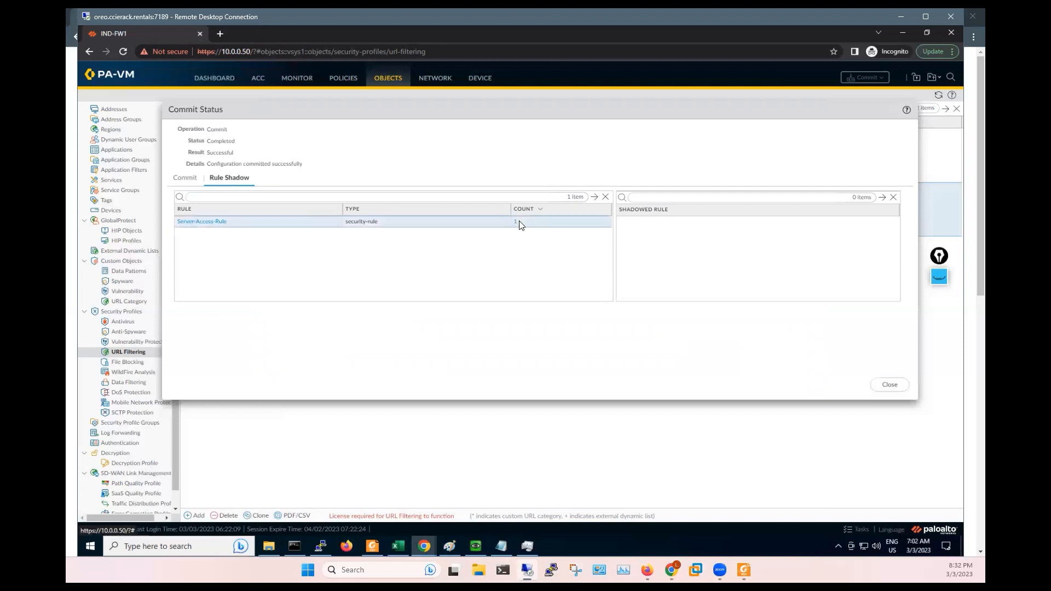
click(899, 386)
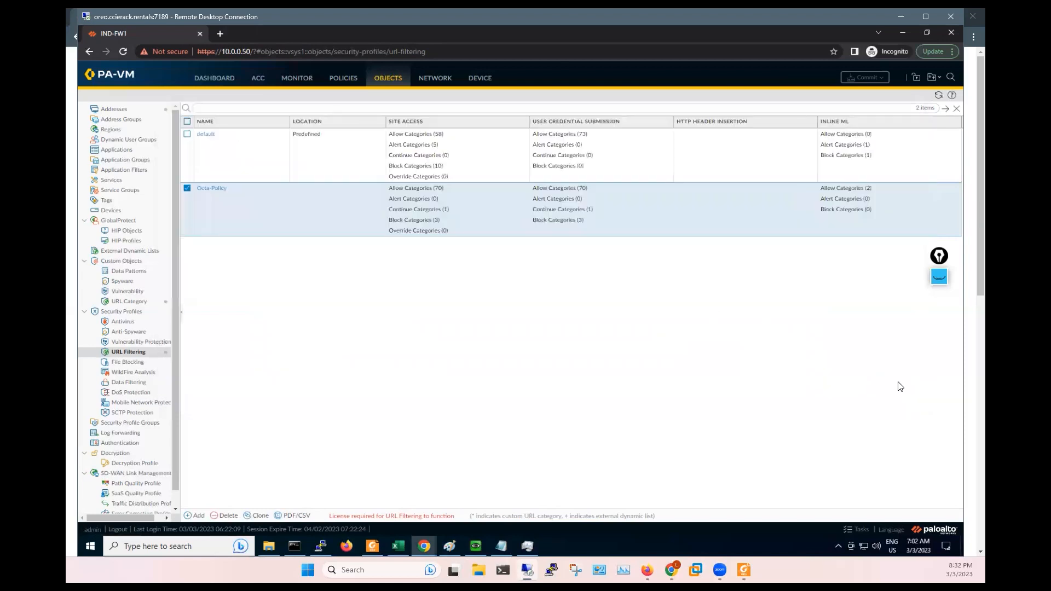
click(338, 82)
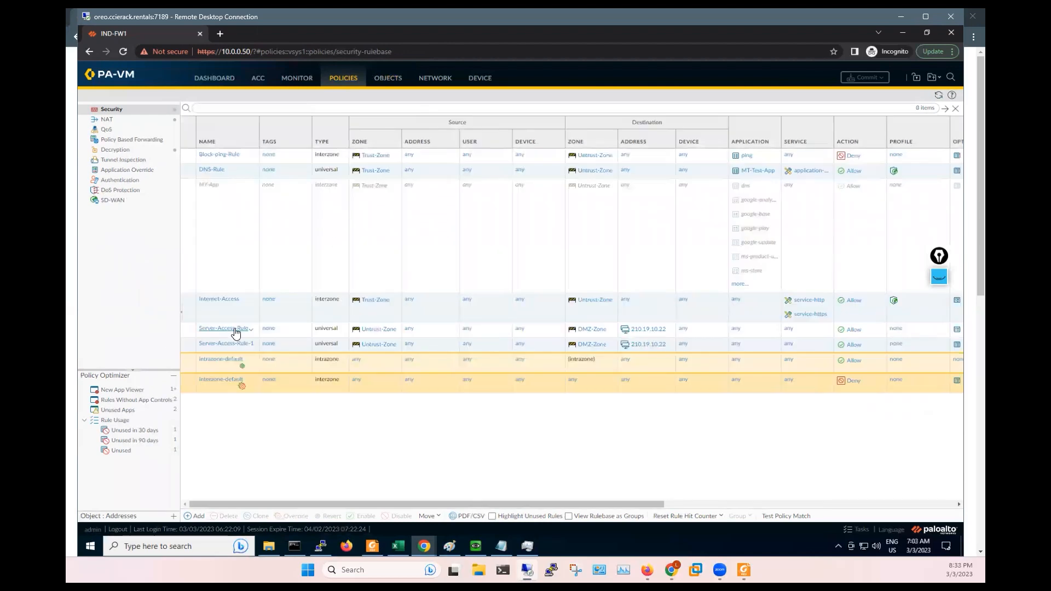
click(197, 335)
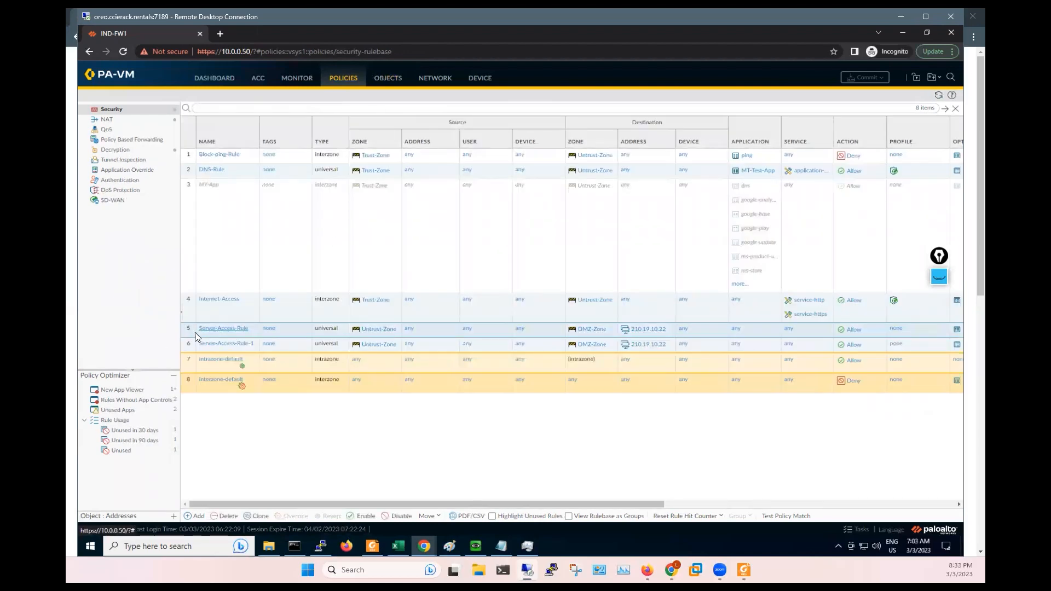
click(196, 331)
click(776, 383)
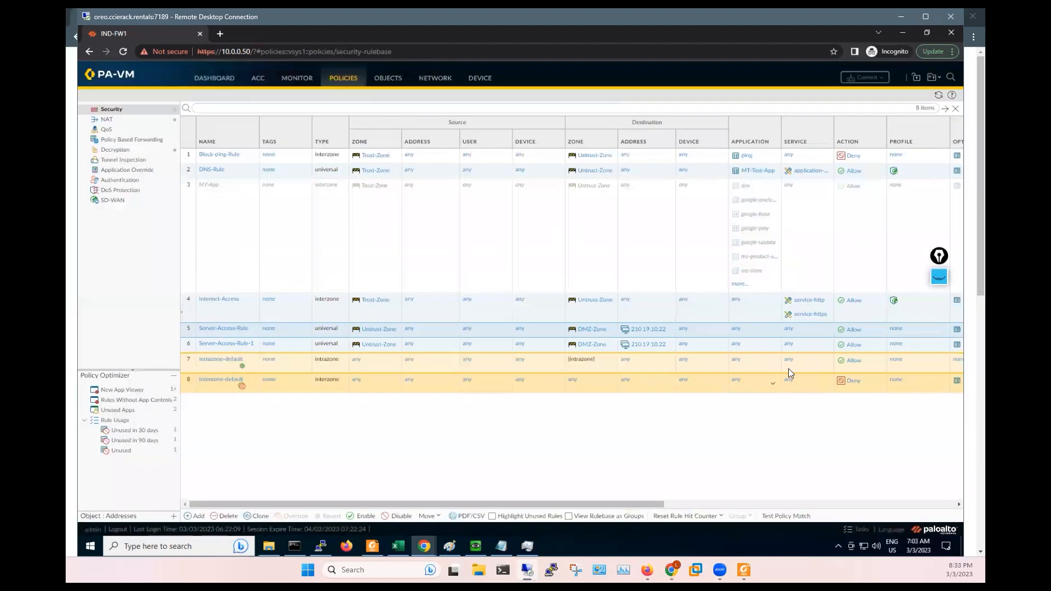
click(940, 277)
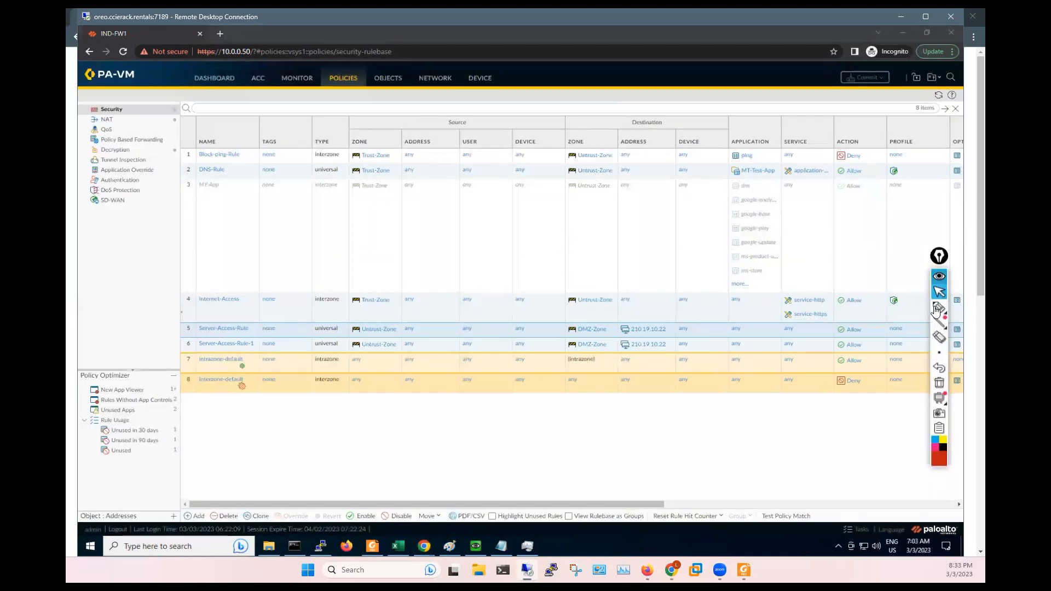
click(938, 309)
mouse_move(353, 324)
mouse_down()
mouse_move(349, 346)
mouse_move(383, 353)
mouse_move(395, 343)
mouse_move(393, 324)
mouse_move(355, 328)
mouse_up()
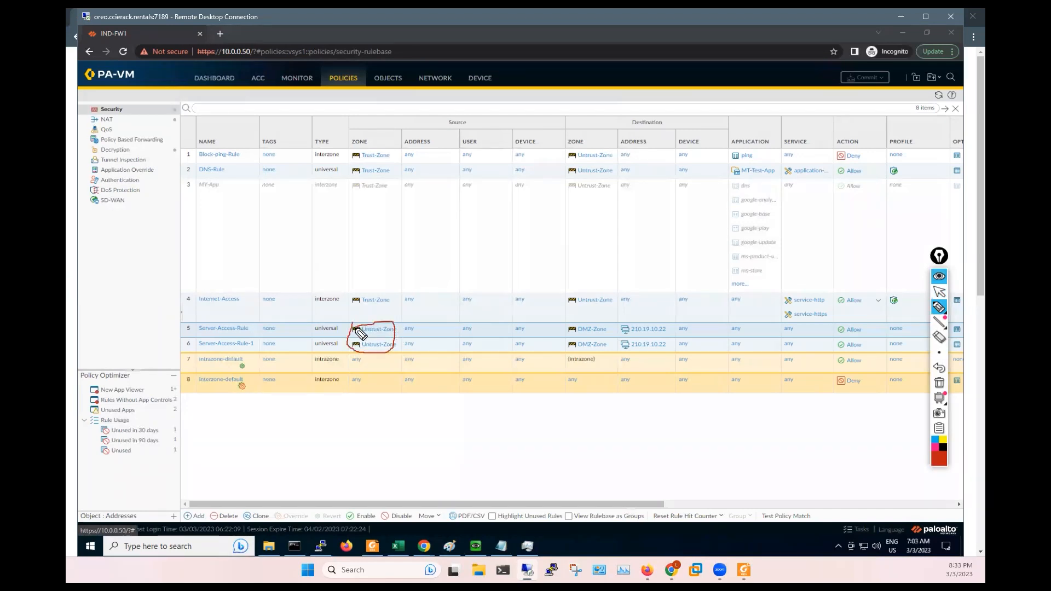
mouse_move(568, 323)
mouse_down()
mouse_move(568, 344)
mouse_move(585, 356)
mouse_move(612, 346)
mouse_move(606, 325)
mouse_move(559, 339)
mouse_move(608, 340)
mouse_move(612, 326)
mouse_move(624, 361)
mouse_move(685, 348)
mouse_move(628, 328)
mouse_move(624, 359)
mouse_up()
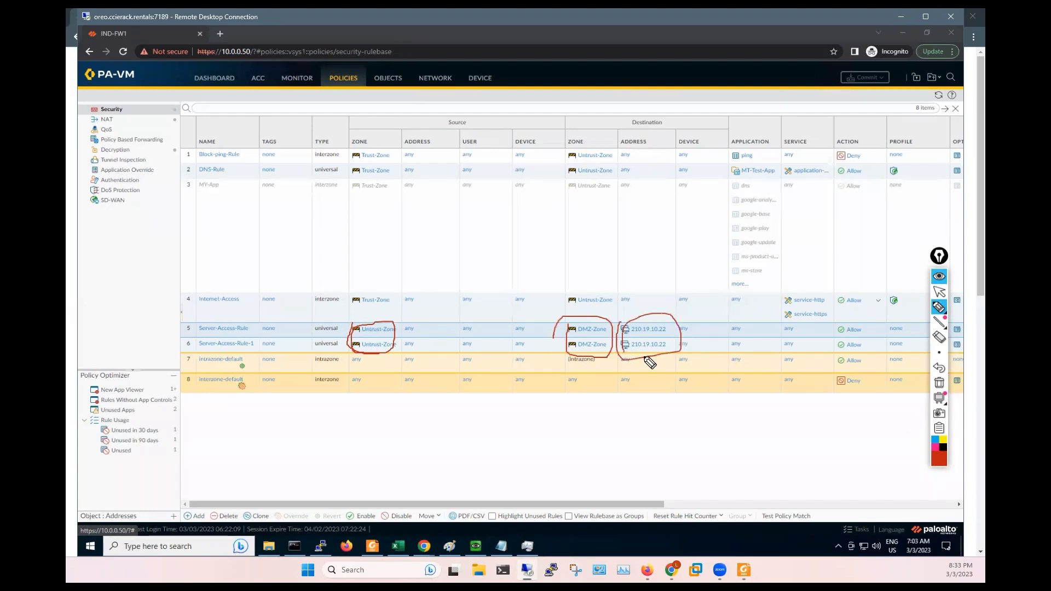
mouse_move(859, 322)
mouse_down()
mouse_move(850, 356)
mouse_move(867, 340)
mouse_move(855, 324)
mouse_up()
drag(182, 332, 251, 333)
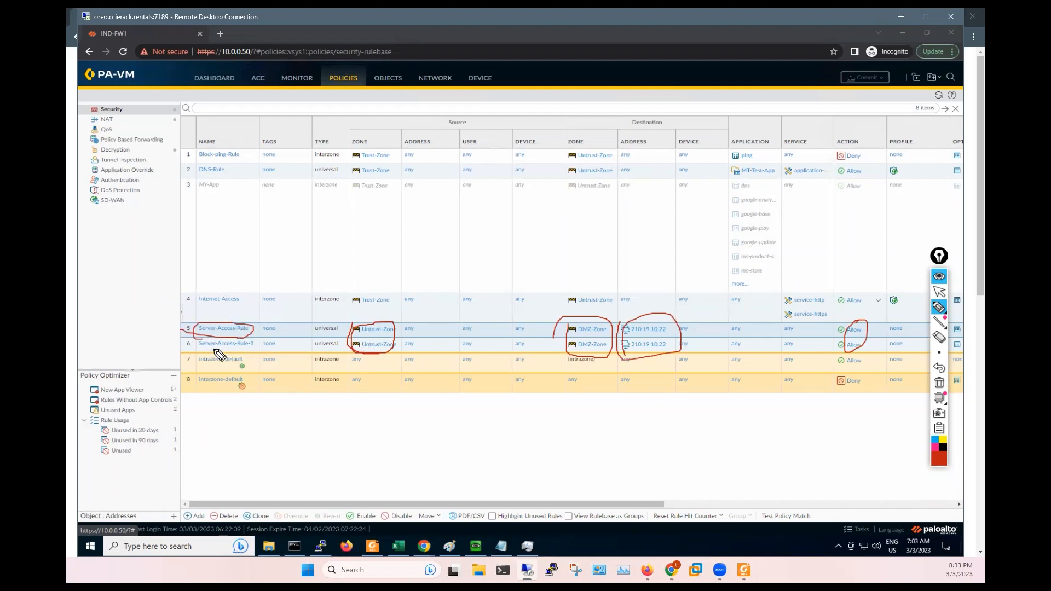
click(940, 279)
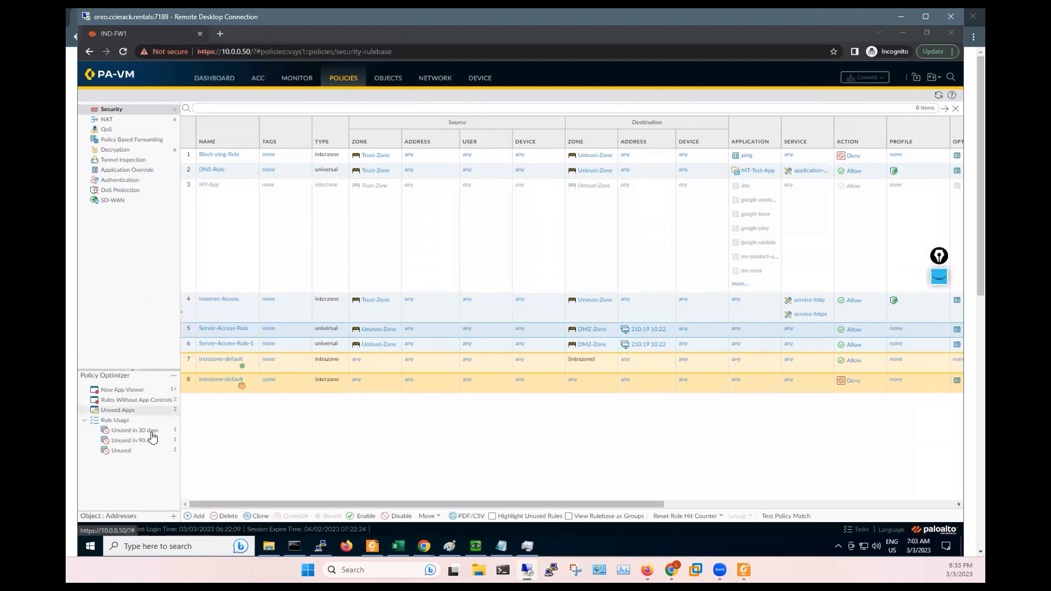
- List unused rules in Policy Optimizer and disable Server-Access-Rule-1, abandoning an attempt to tag it
click(121, 451)
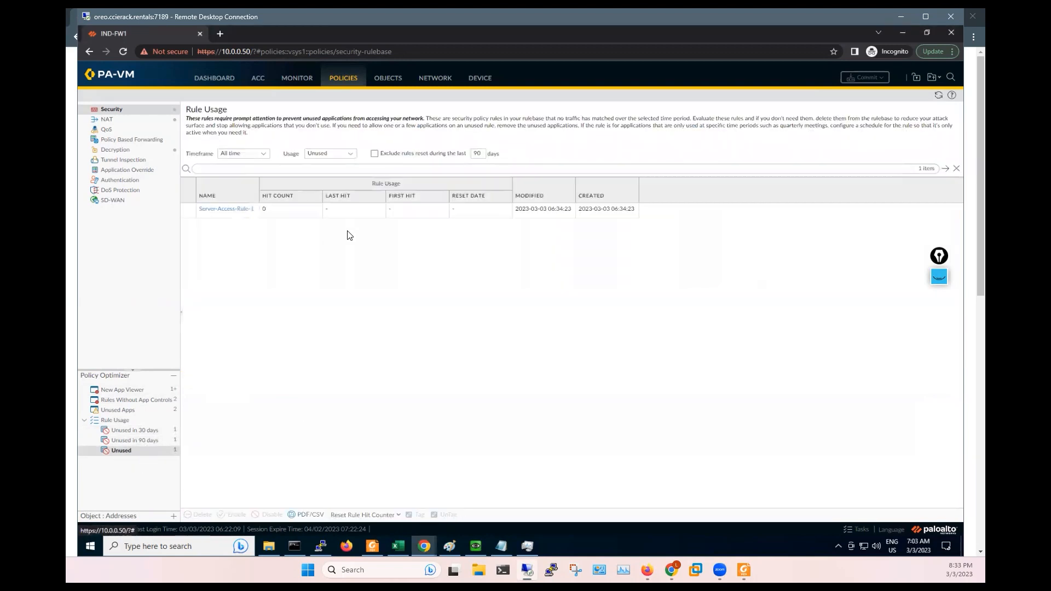
click(193, 215)
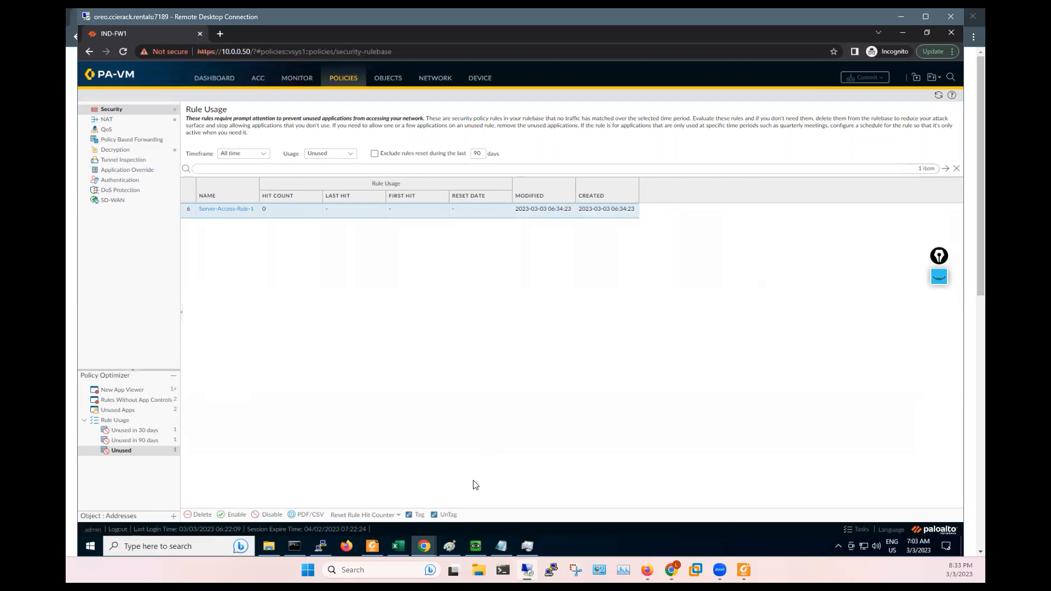
click(408, 515)
drag(561, 291, 601, 292)
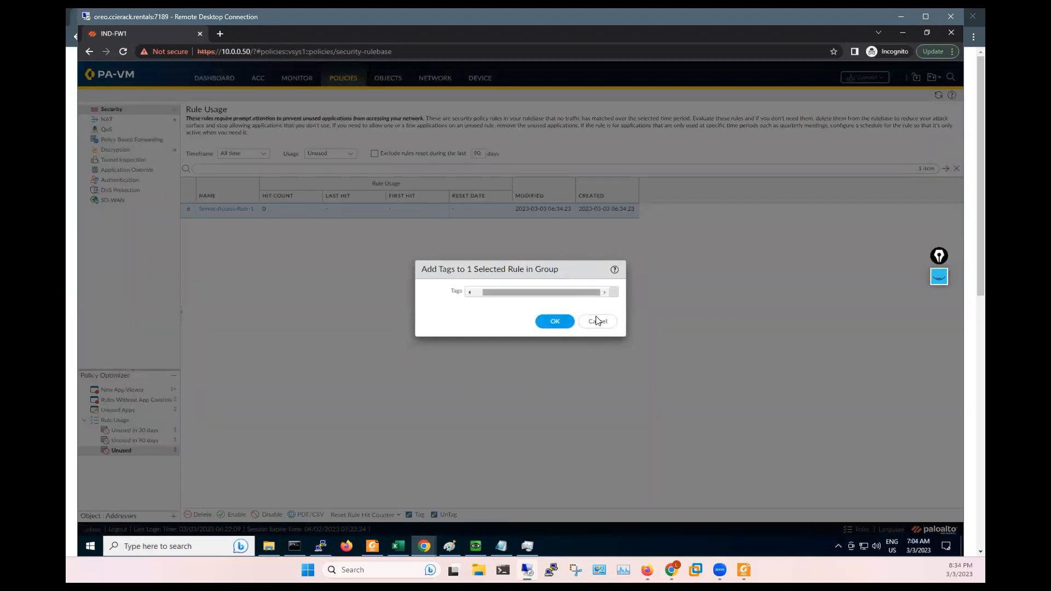
drag(629, 344, 691, 395)
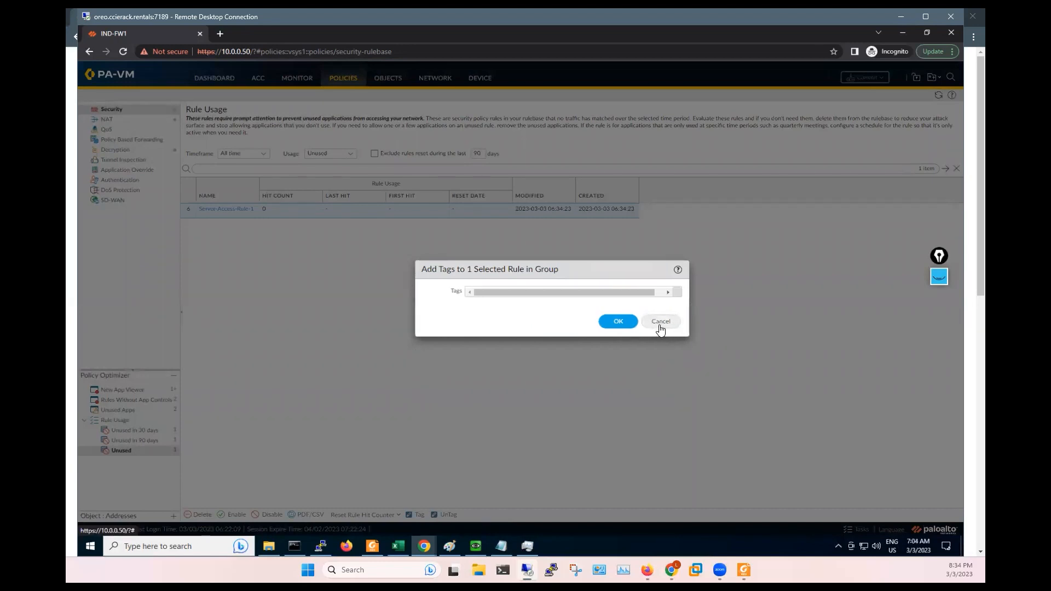
click(661, 329)
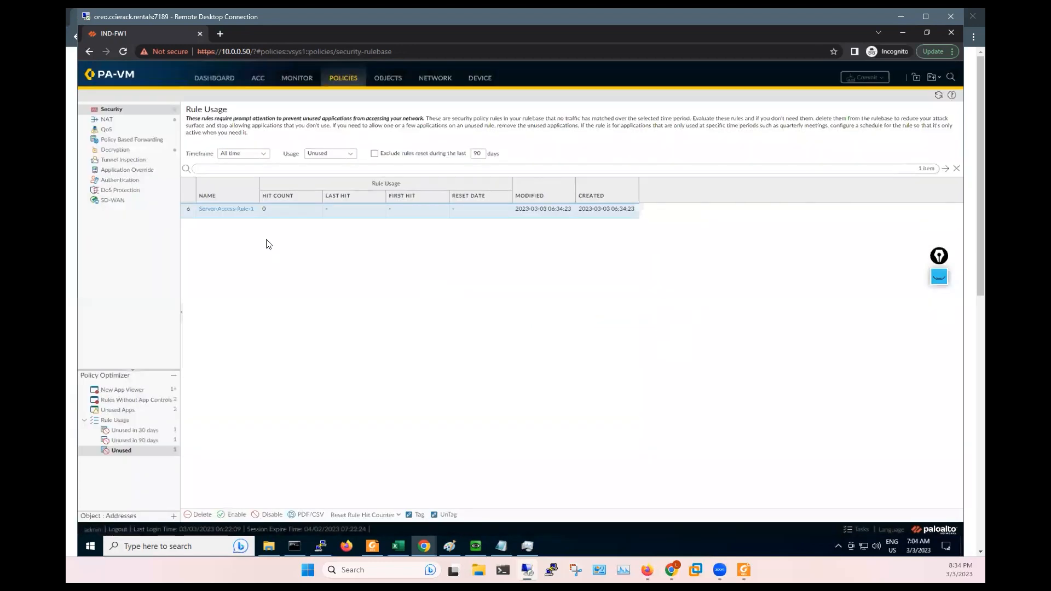
click(274, 519)
click(110, 111)
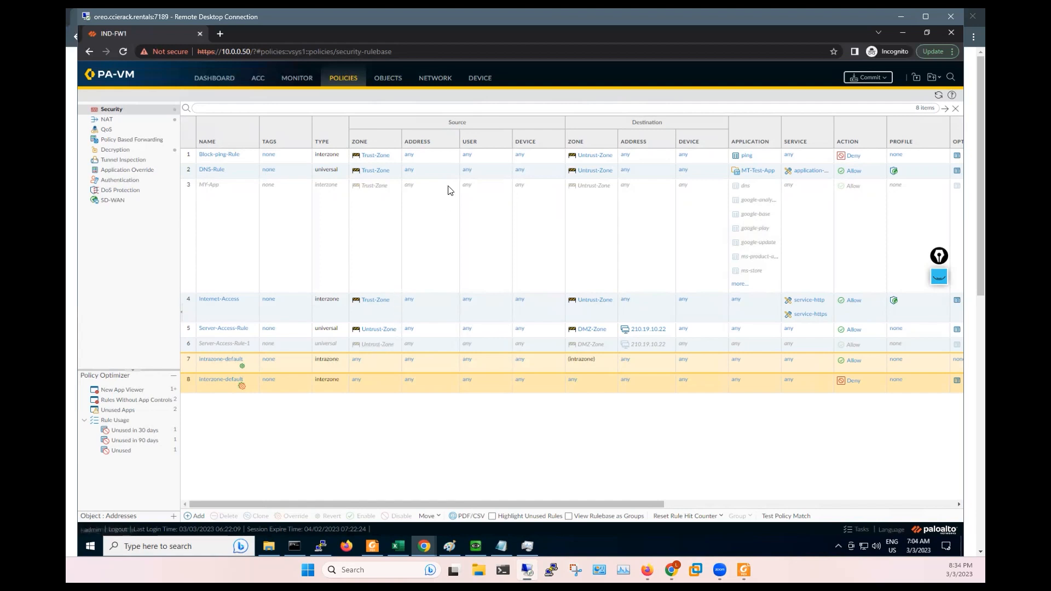
- In Device > Setup > Content-ID, add a password-protected URL Admin Override in Transparent mode
click(484, 82)
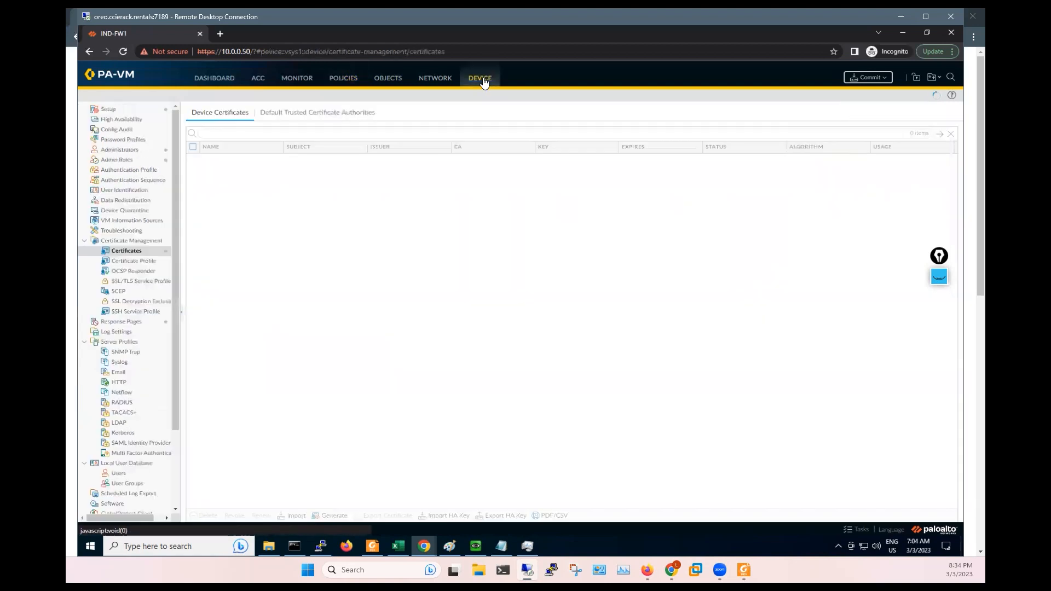
click(118, 109)
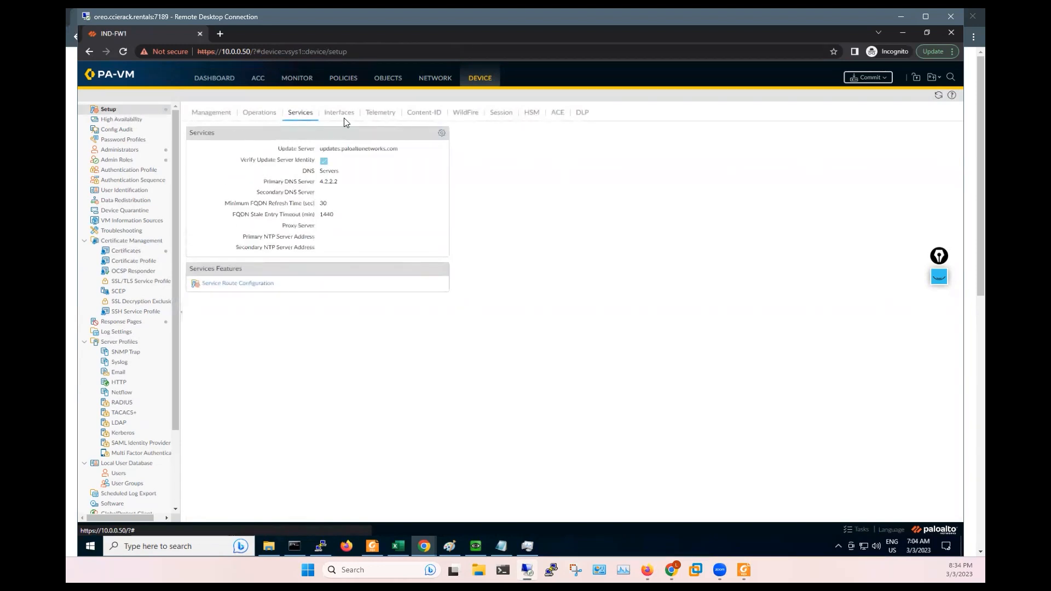
click(419, 114)
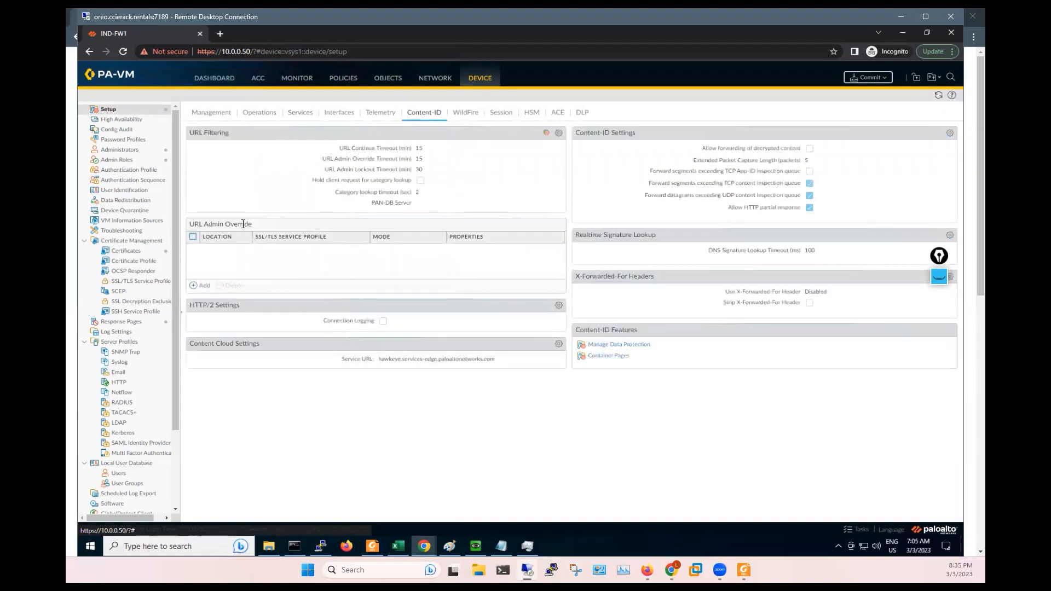
click(199, 287)
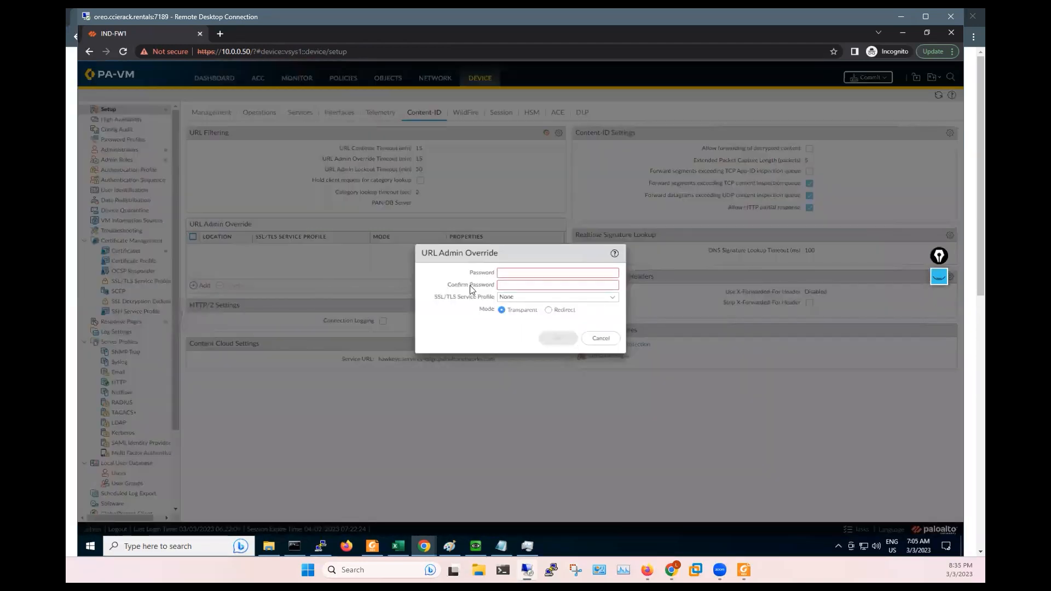
click(516, 273)
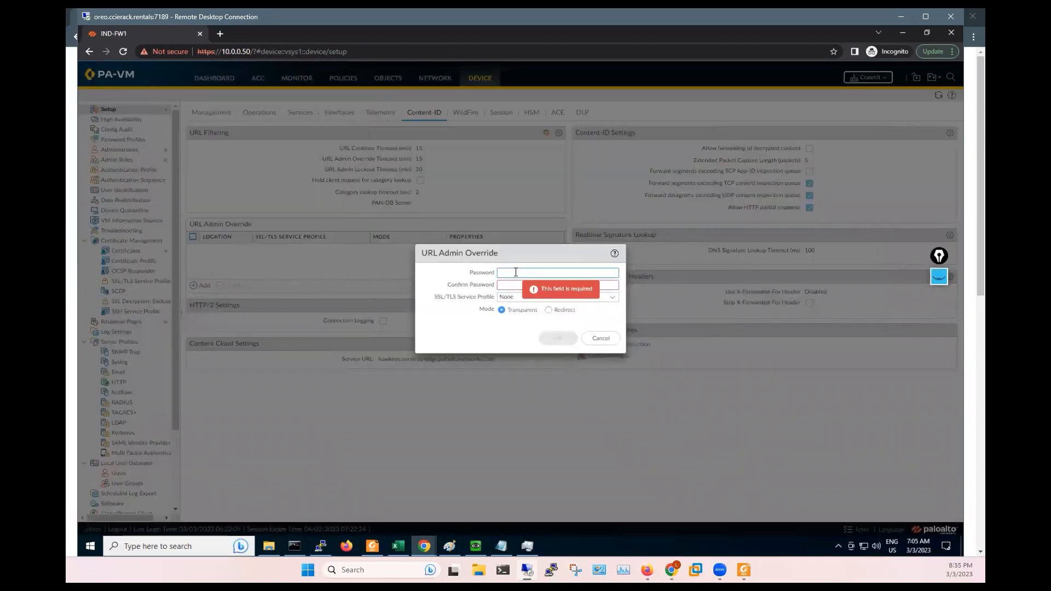
text(••••)
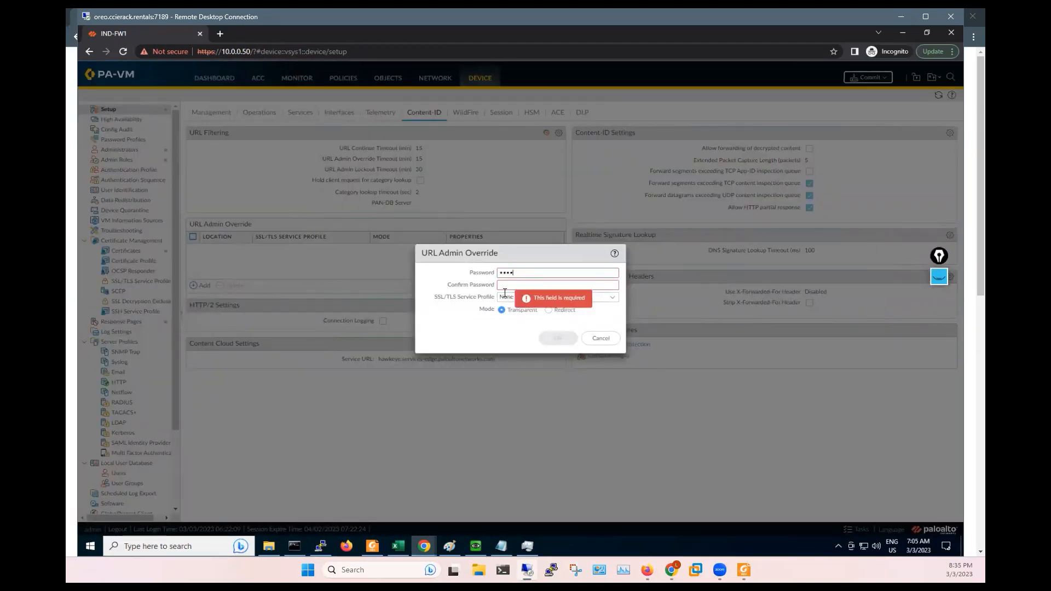
click(501, 286)
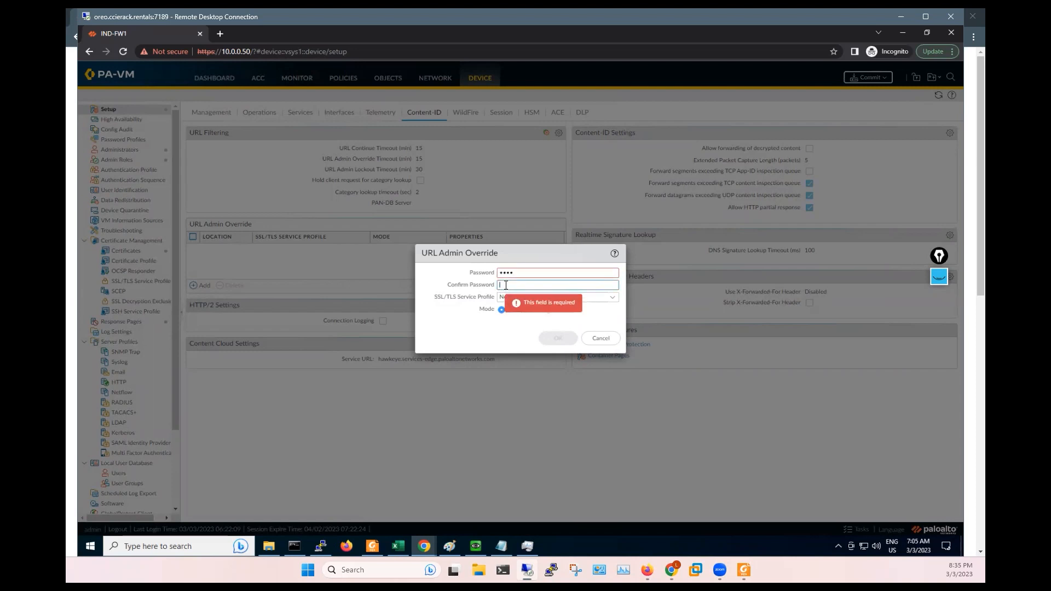
text(••••)
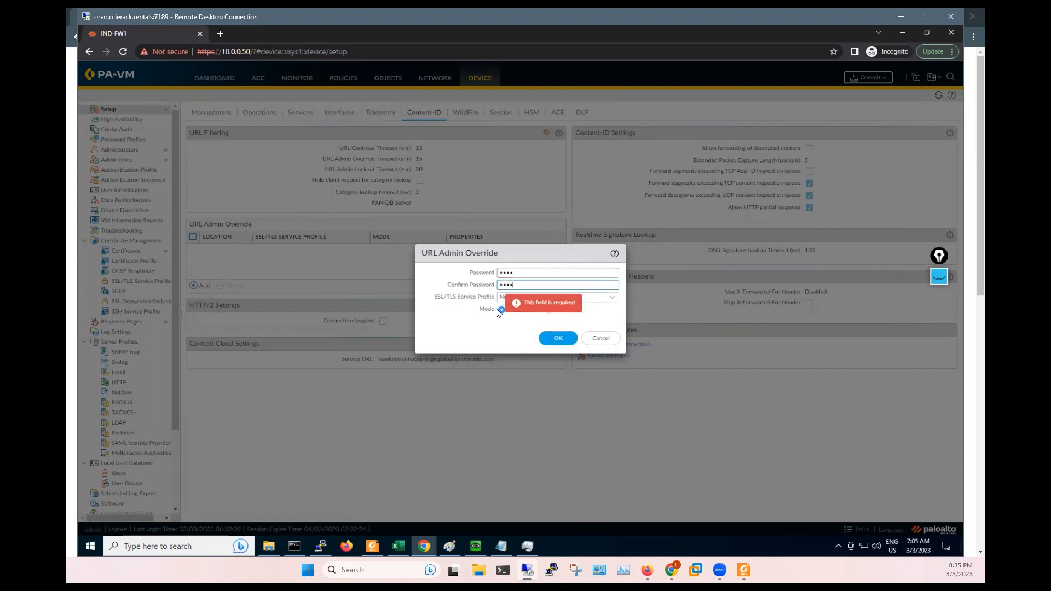
click(555, 339)
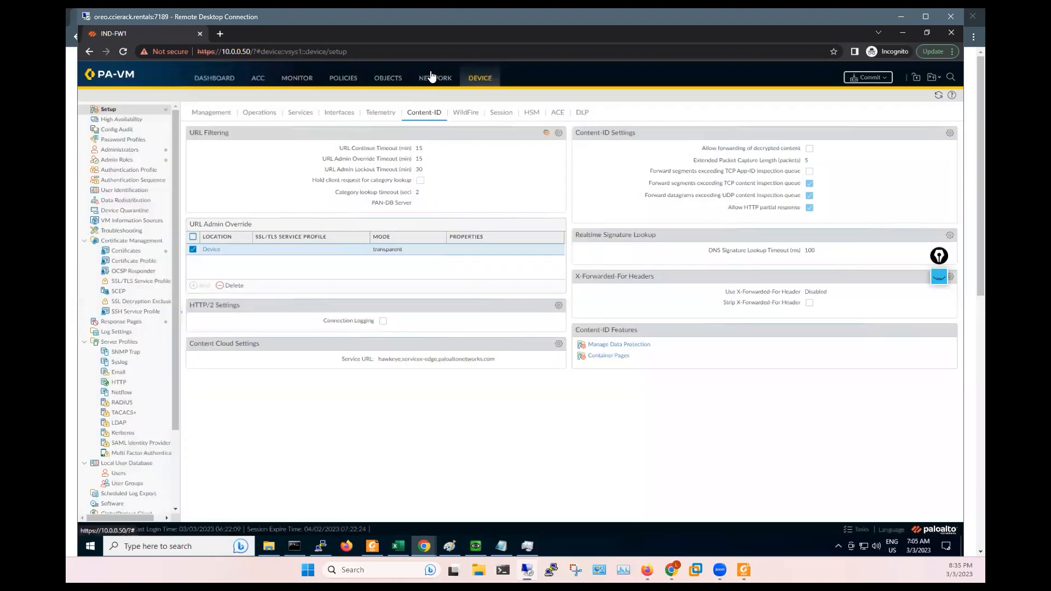
- Set Octa-Policy's MY-URL site access to override, keeping credential submission continue, and commit
click(379, 81)
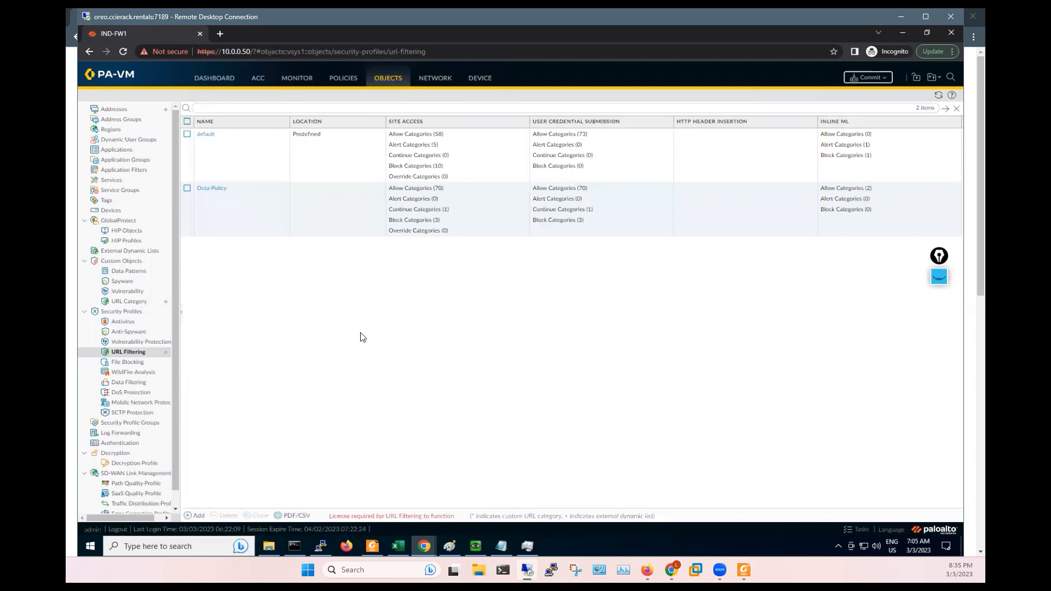
click(212, 194)
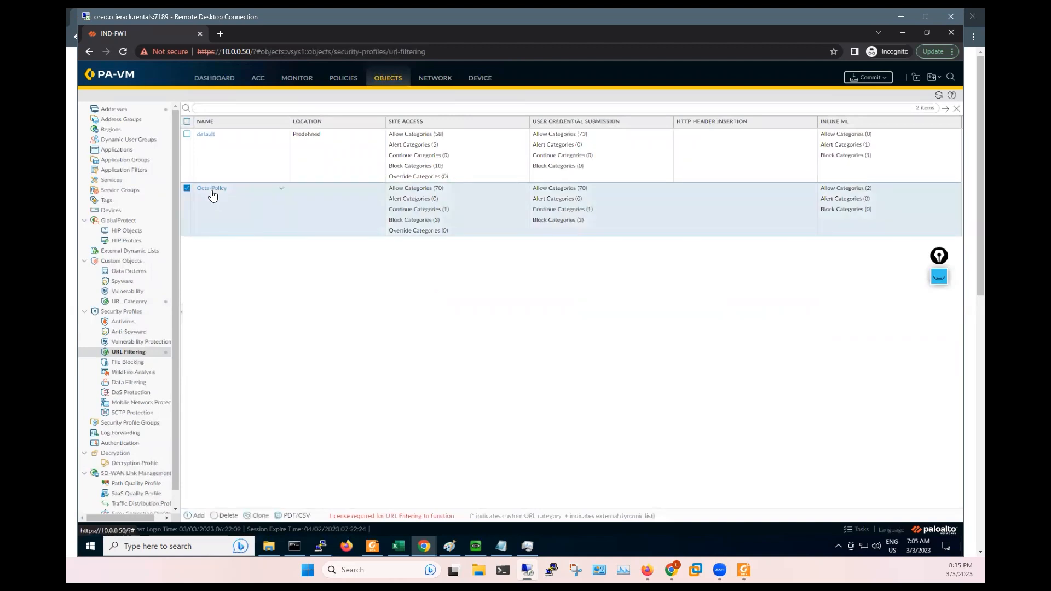
click(211, 189)
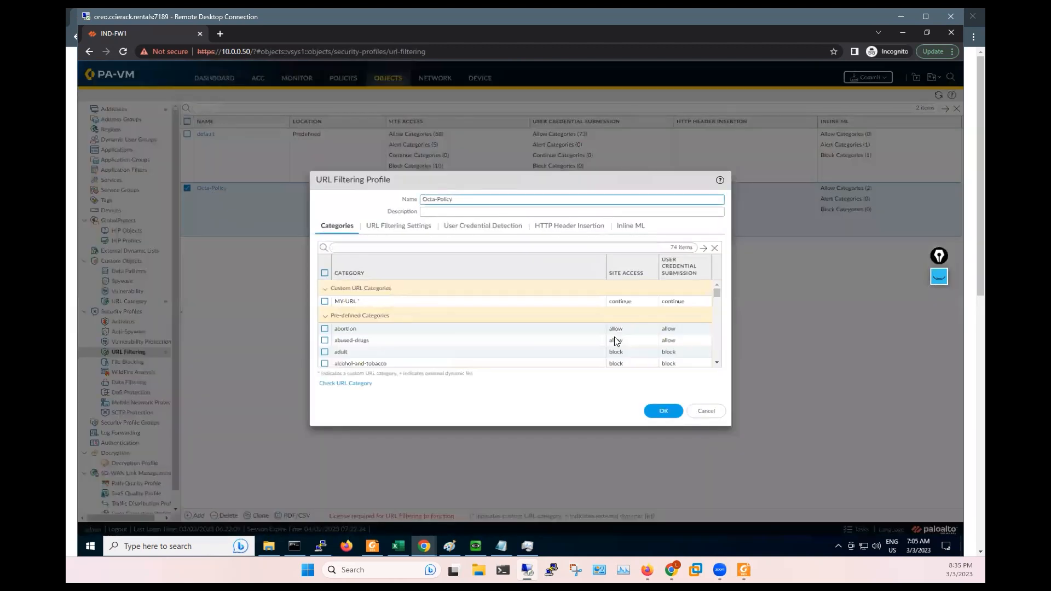
click(630, 302)
click(624, 360)
click(679, 309)
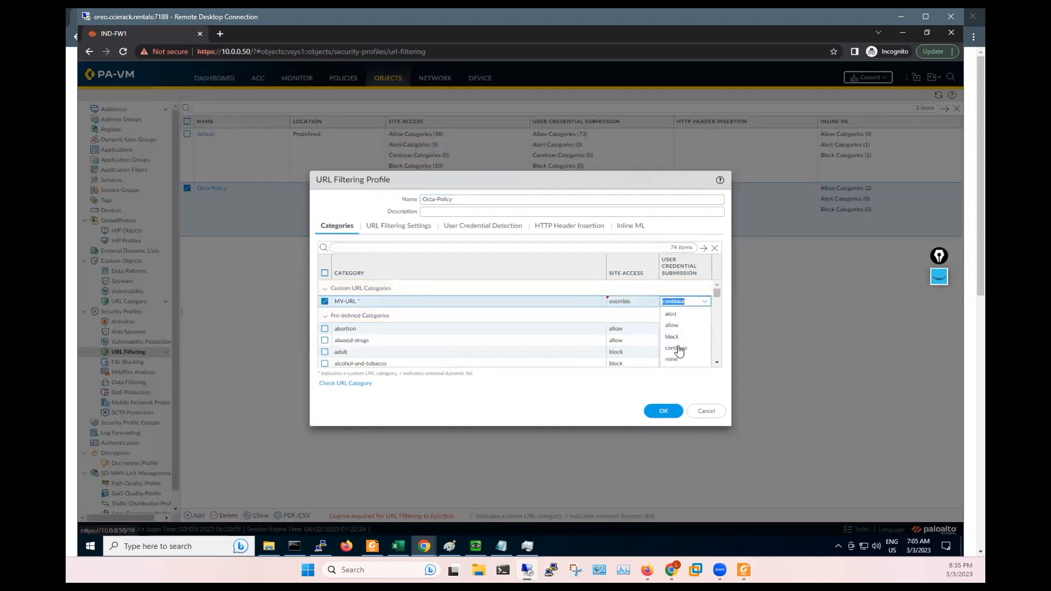
click(677, 351)
click(703, 302)
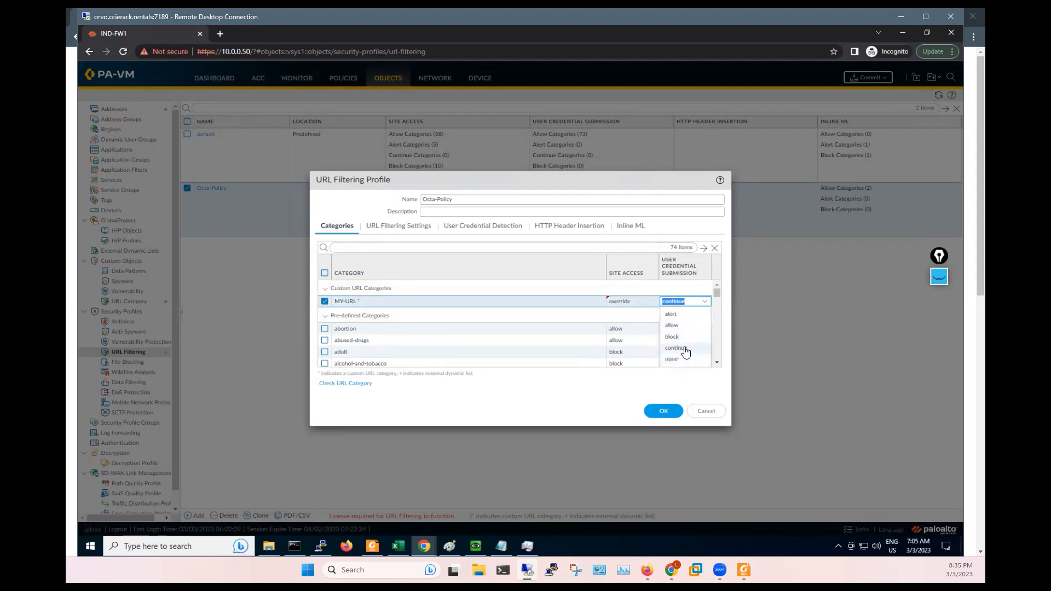
click(678, 349)
click(663, 412)
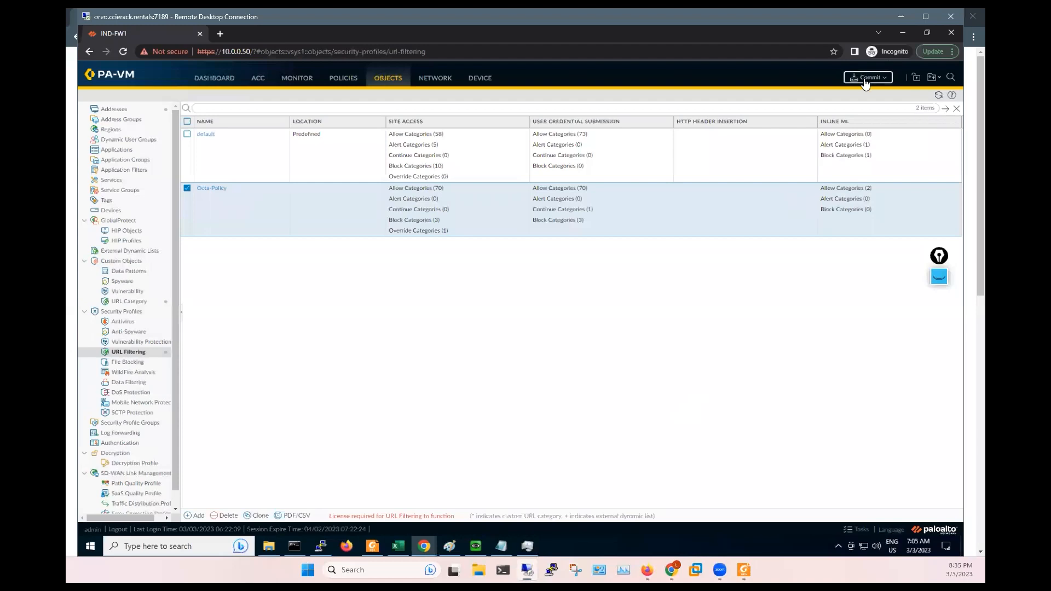
click(865, 80)
click(620, 411)
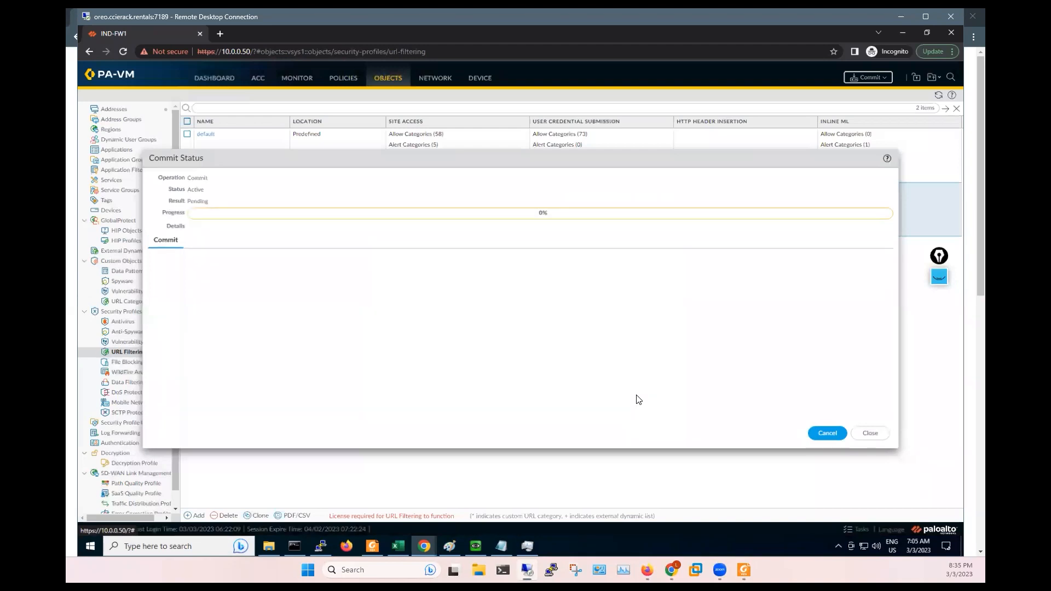
- Copy the Google address from Chrome's address bar in the client VM, then close Chrome
click(476, 546)
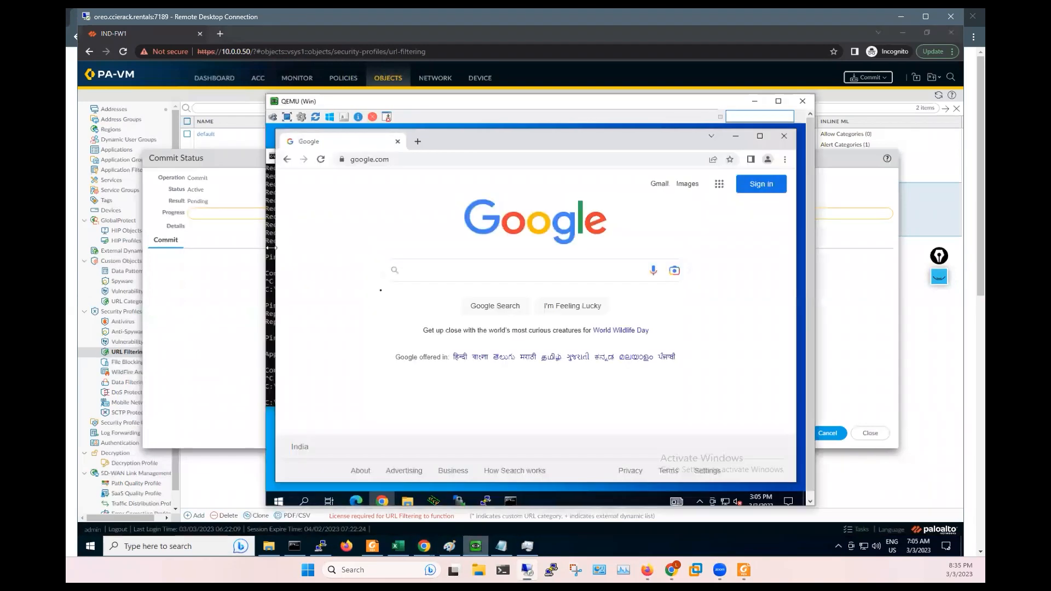
click(399, 160)
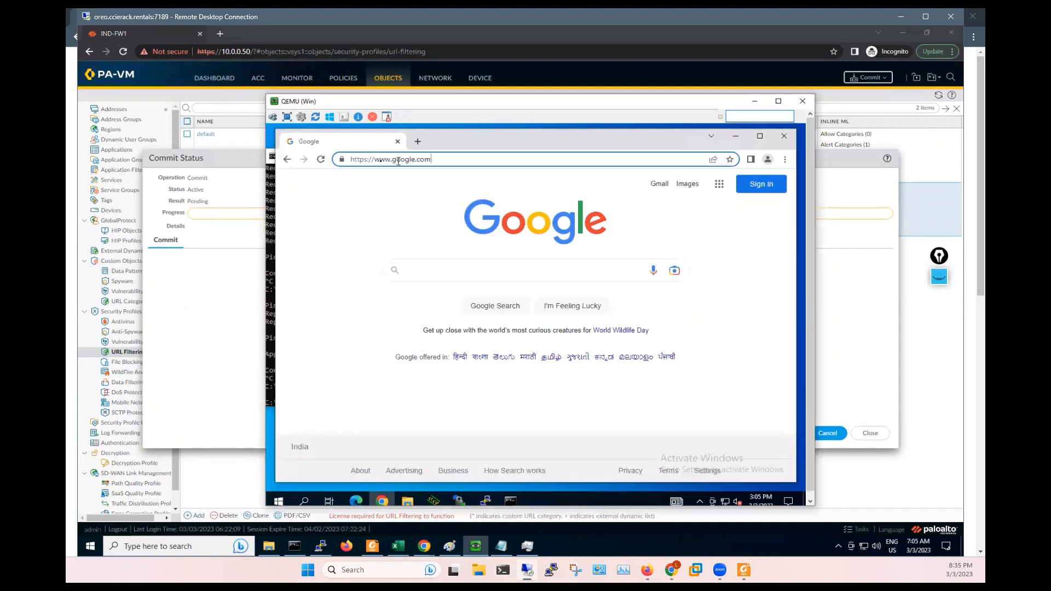
double_click(385, 160)
drag(432, 159, 351, 160)
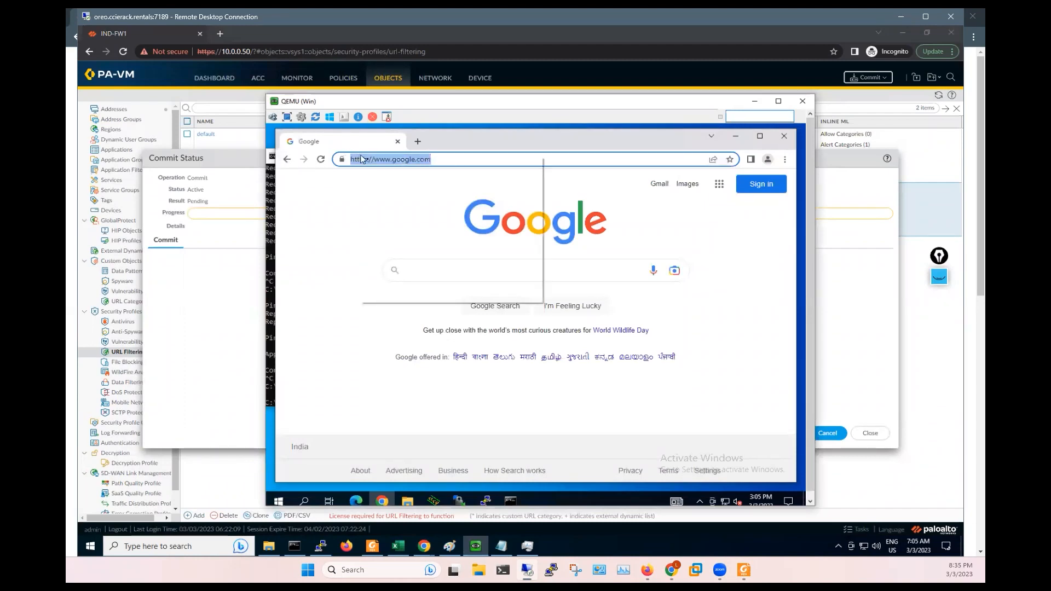
right_click(361, 159)
click(386, 212)
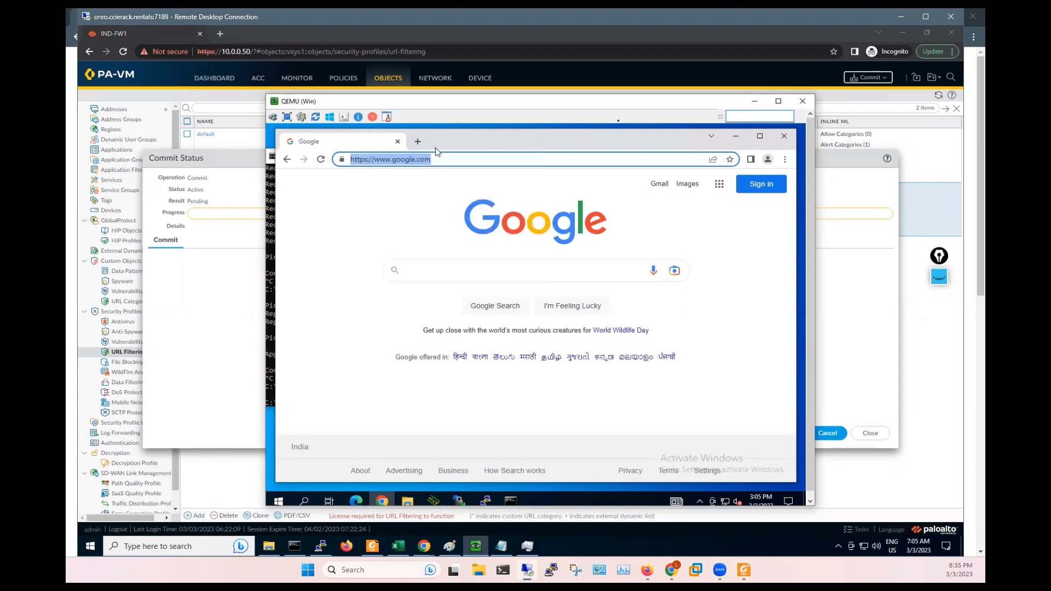
click(789, 139)
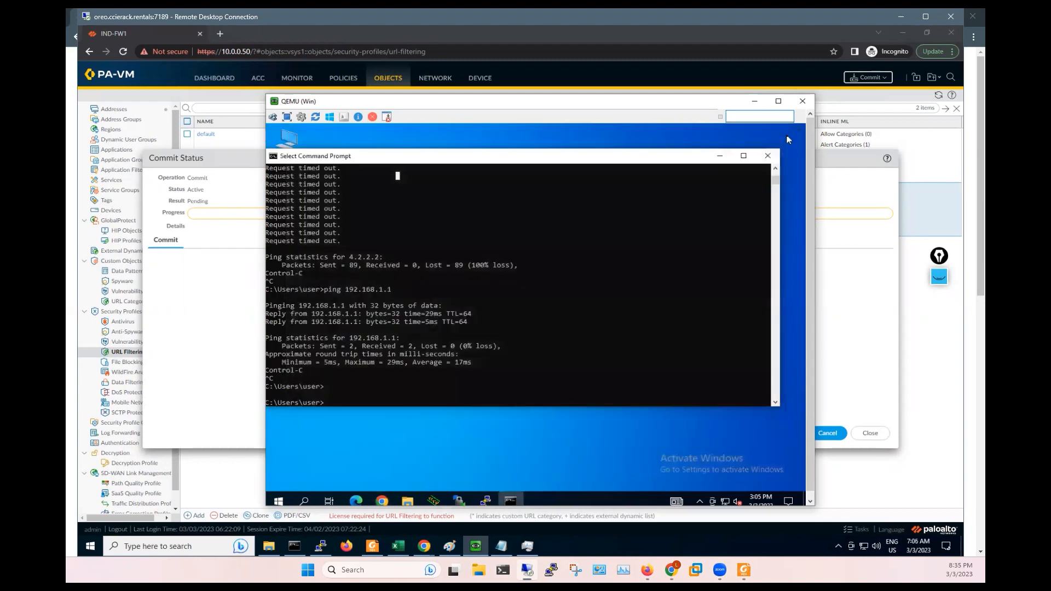
click(876, 288)
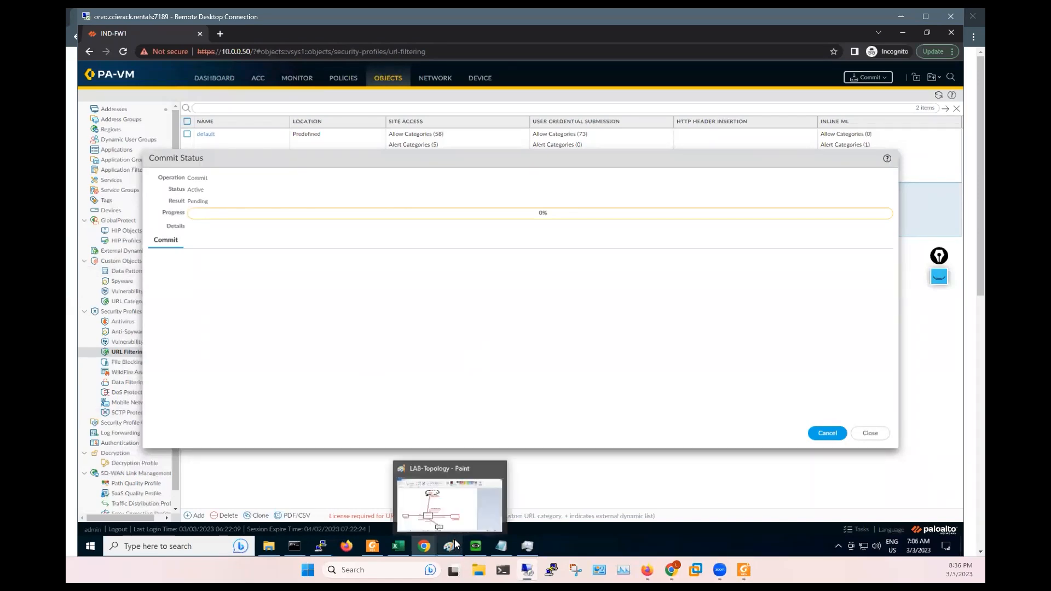
- Switch to the ESXi Host Client login page and sign in with the saved credentials
drag(412, 157, 404, 143)
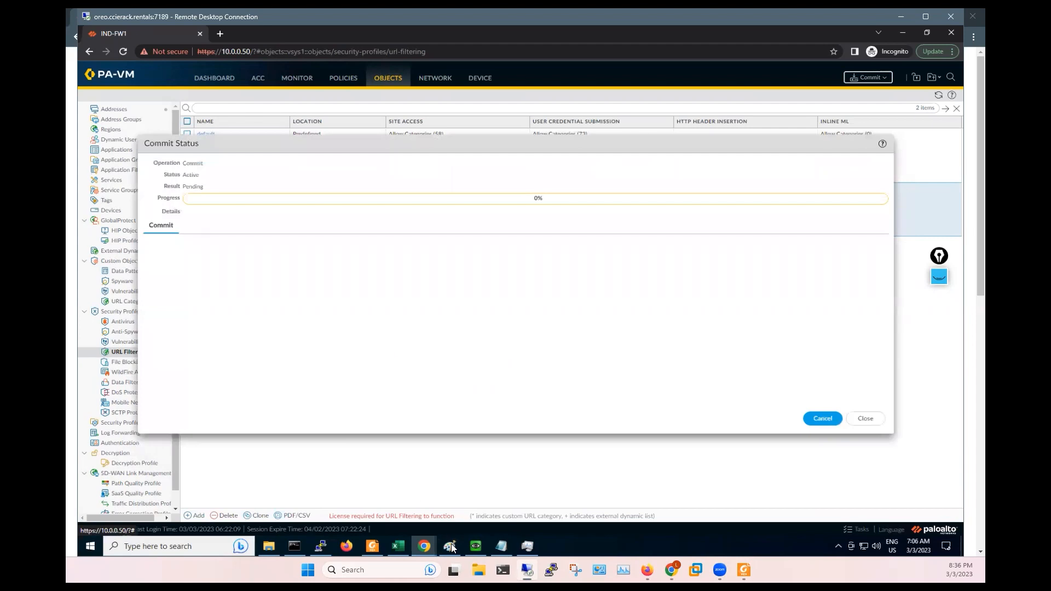
mouse_move(428, 548)
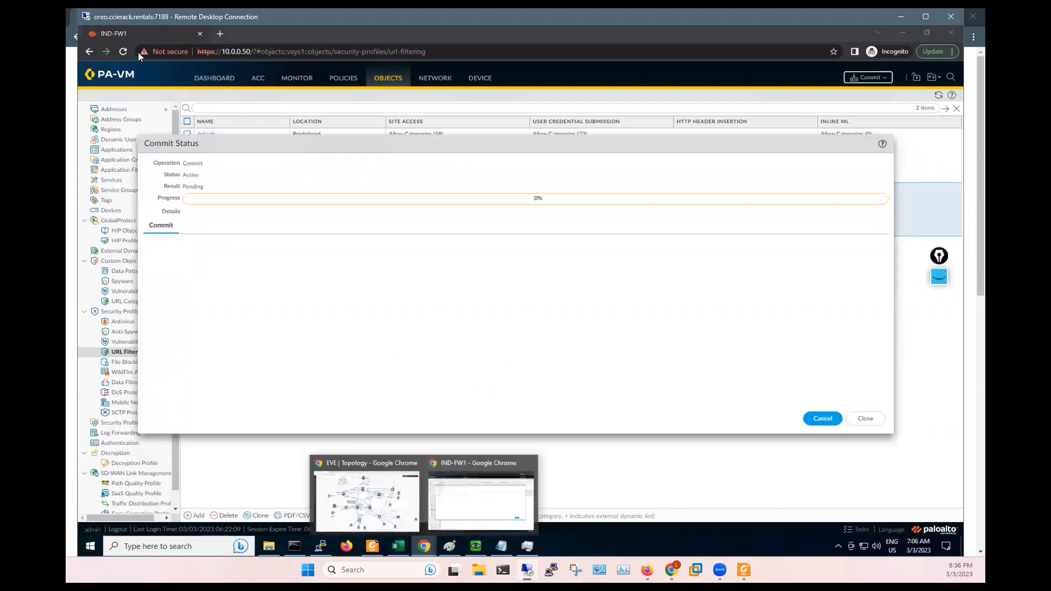
click(68, 78)
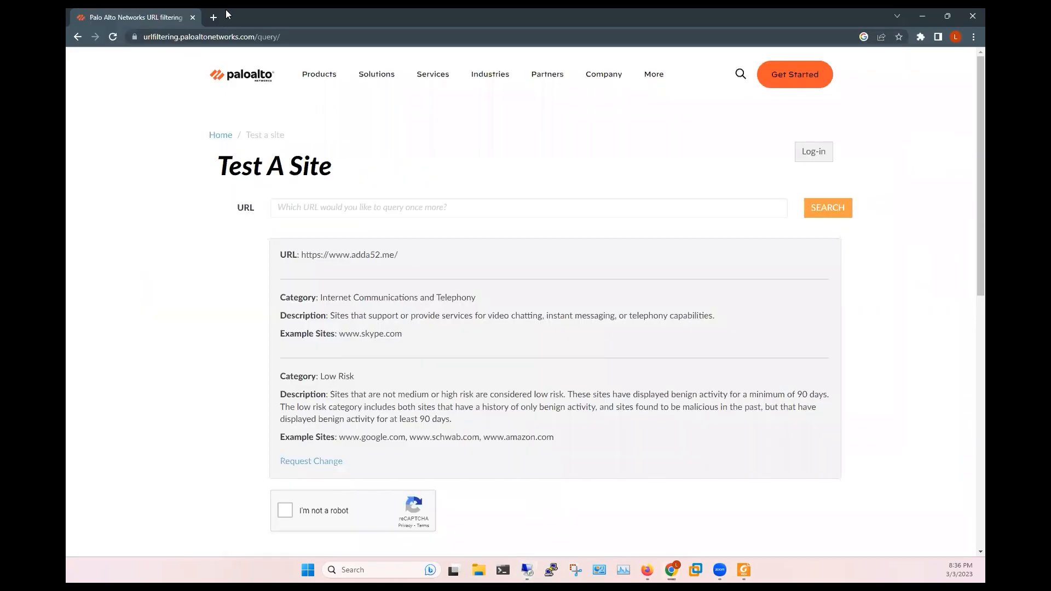
click(528, 571)
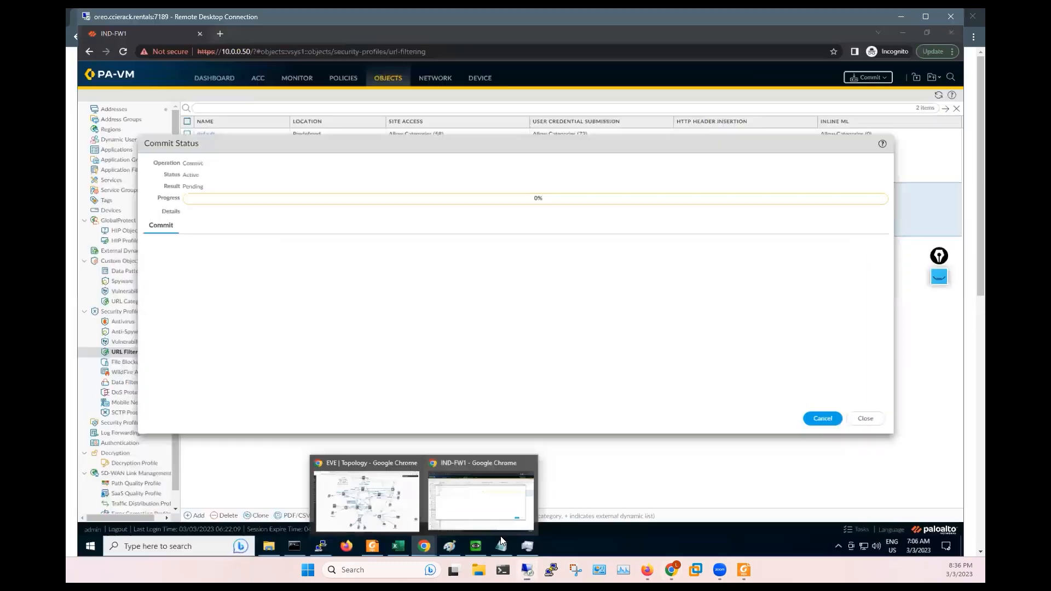
double_click(244, 30)
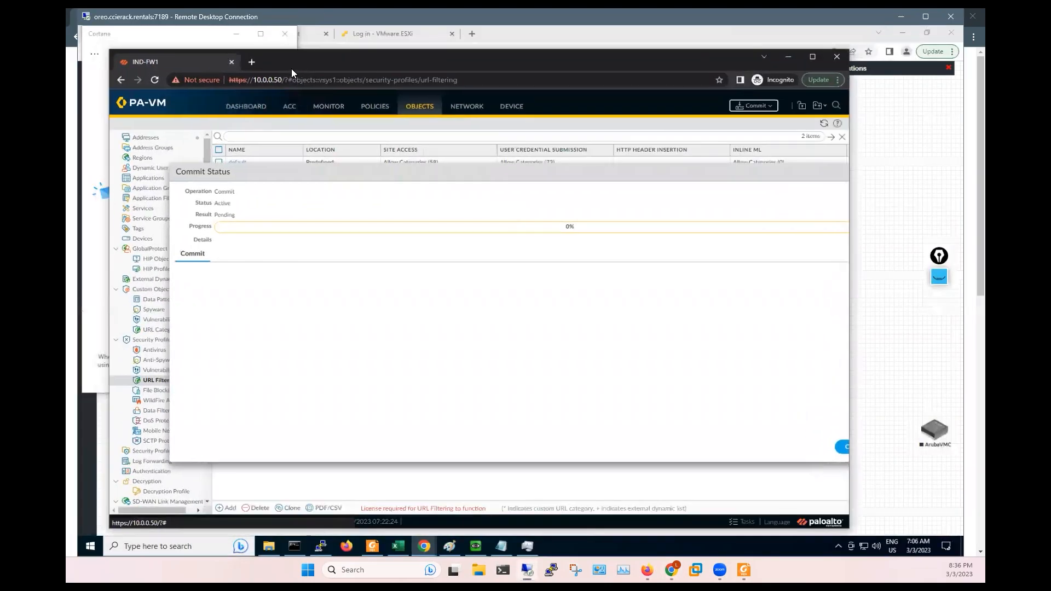
click(397, 30)
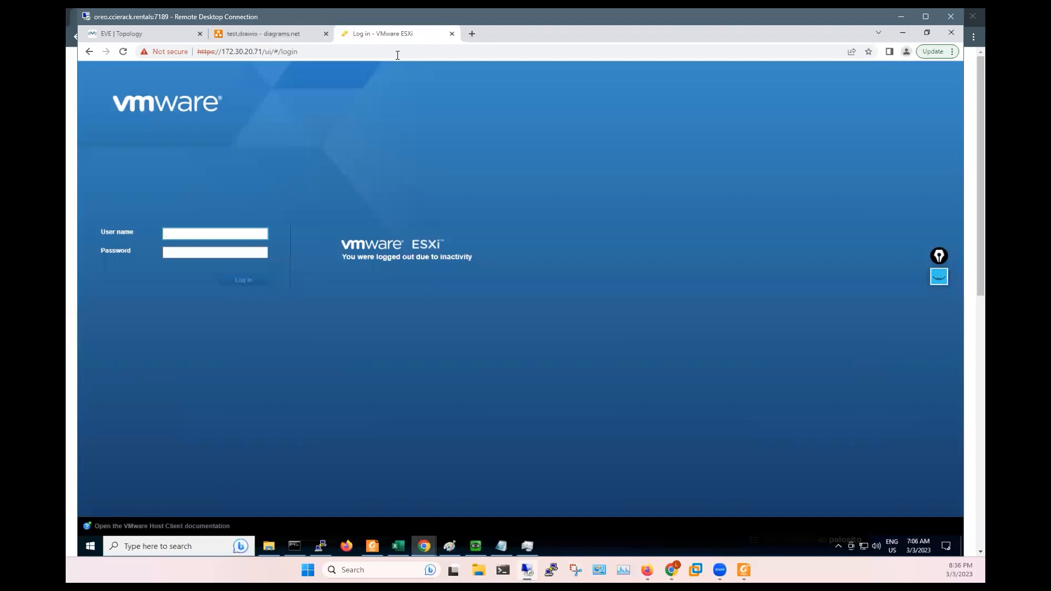
click(198, 236)
click(221, 258)
click(185, 256)
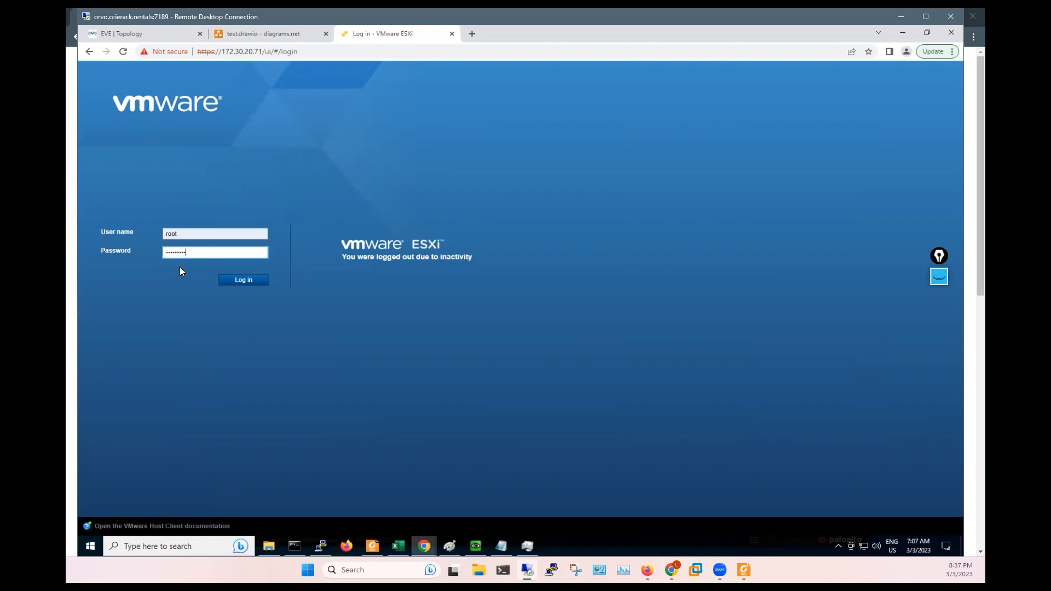
click(236, 281)
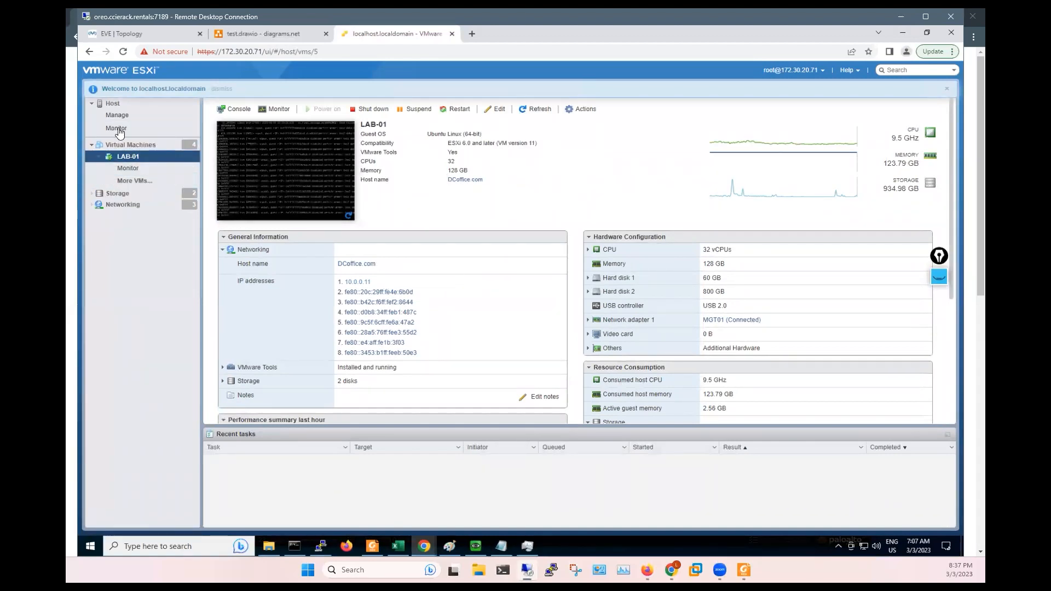
- Open the Host summary, dismiss the welcome banner, and review memory and storage capacity
click(111, 111)
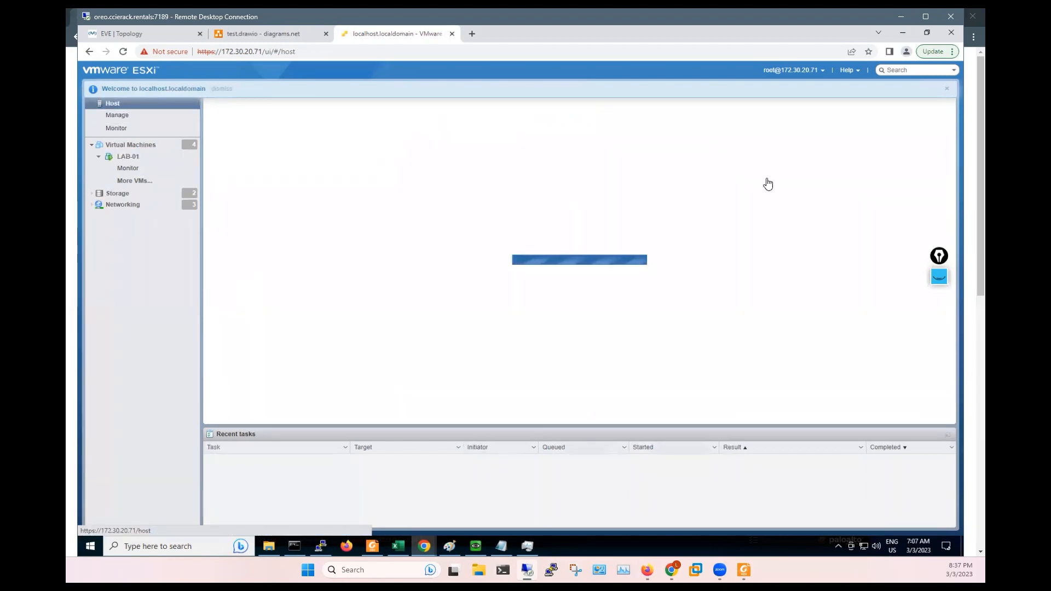
click(946, 90)
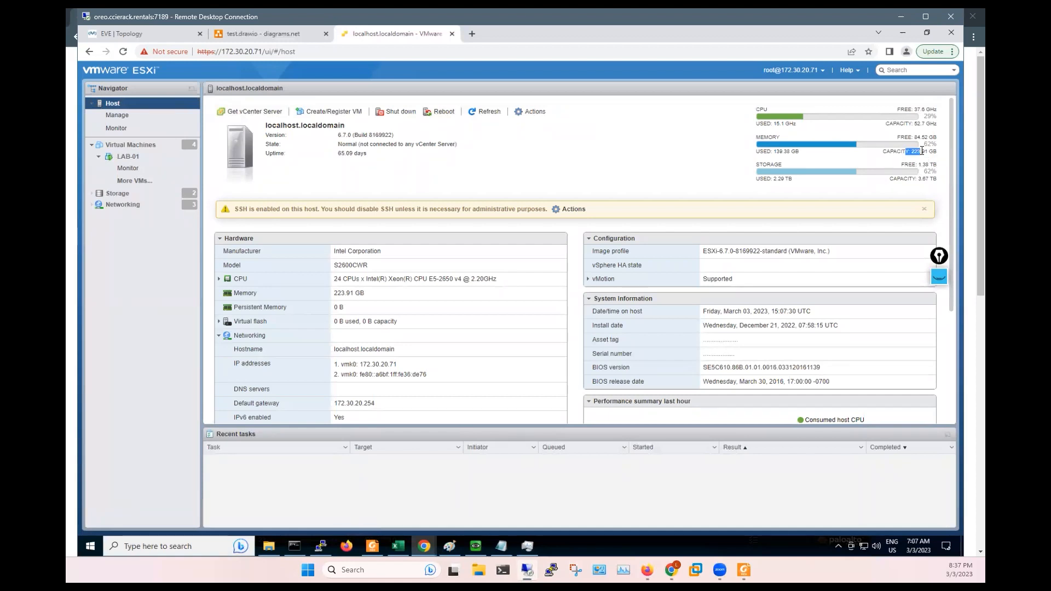
drag(757, 152, 920, 151)
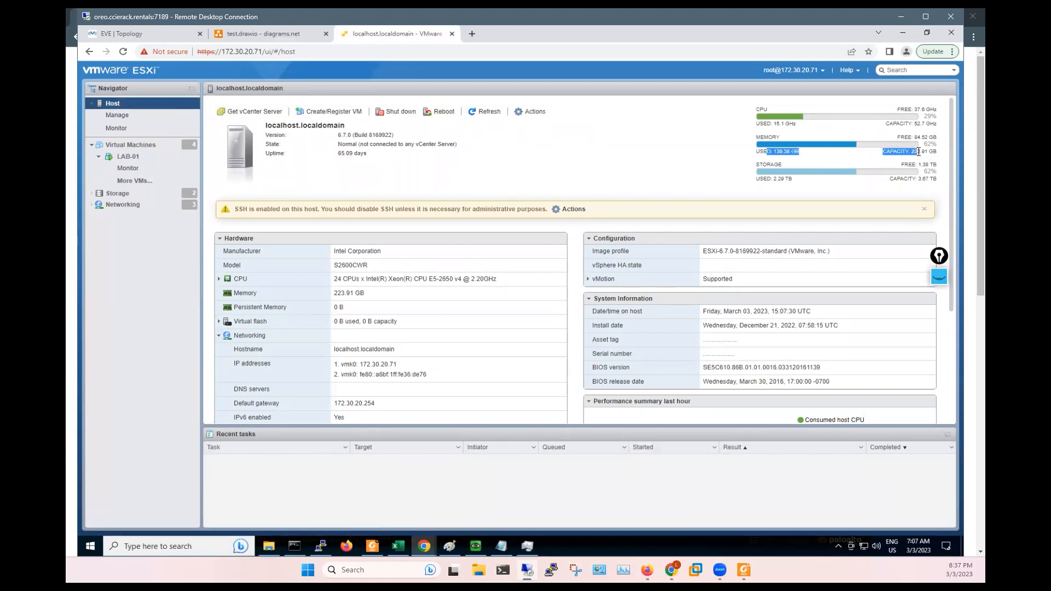
double_click(924, 151)
drag(758, 154, 886, 151)
click(886, 152)
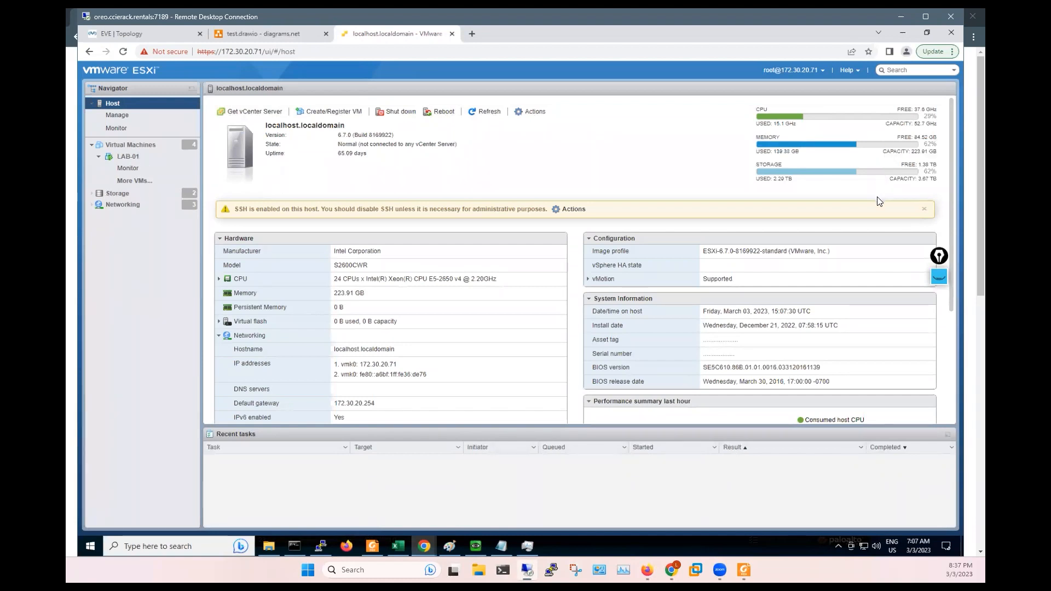
click(430, 548)
click(464, 505)
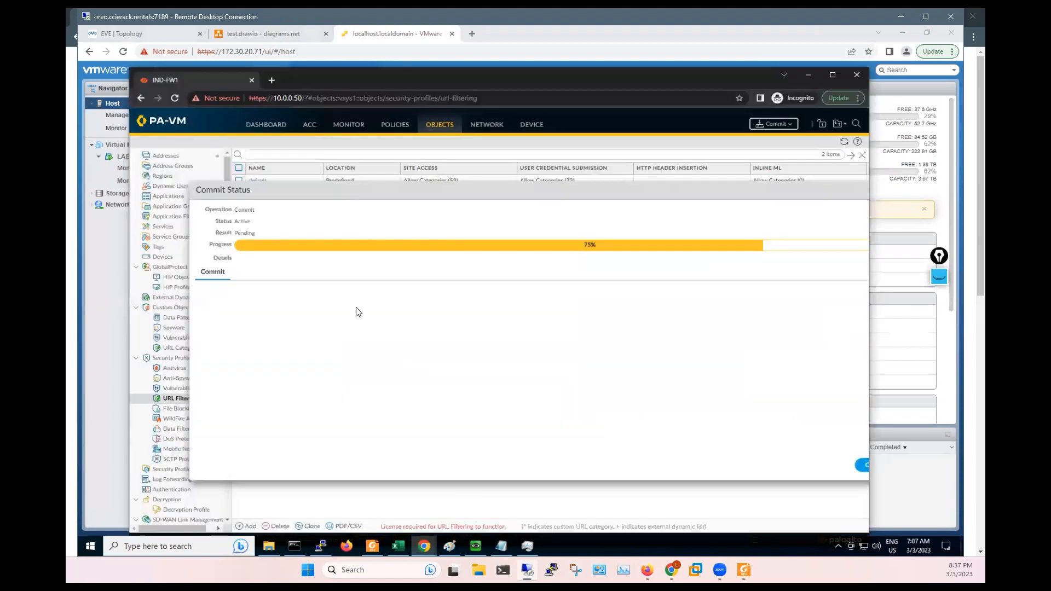
click(475, 543)
click(379, 502)
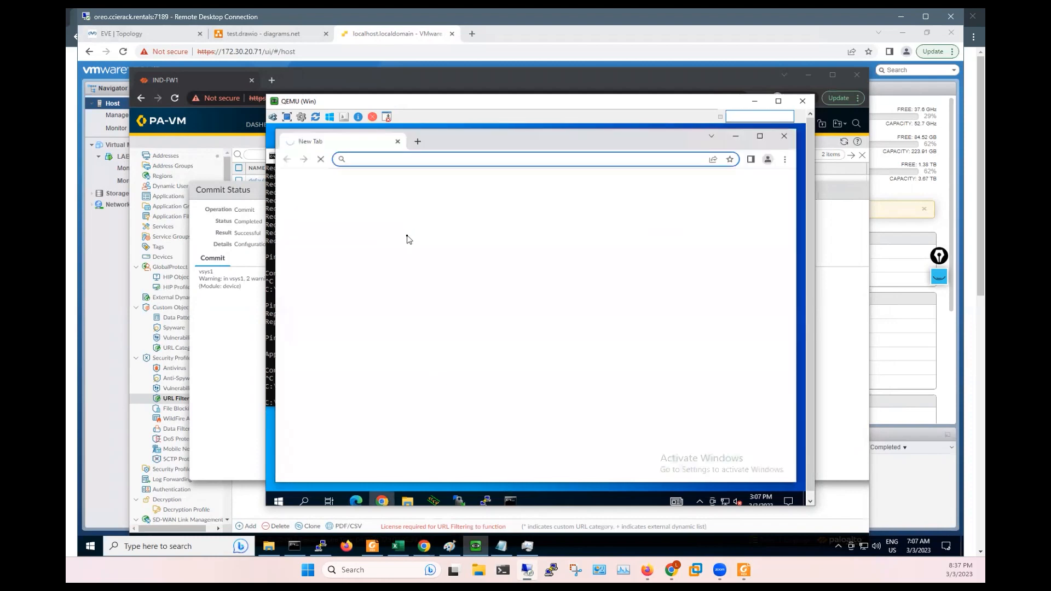
right_click(361, 159)
click(388, 229)
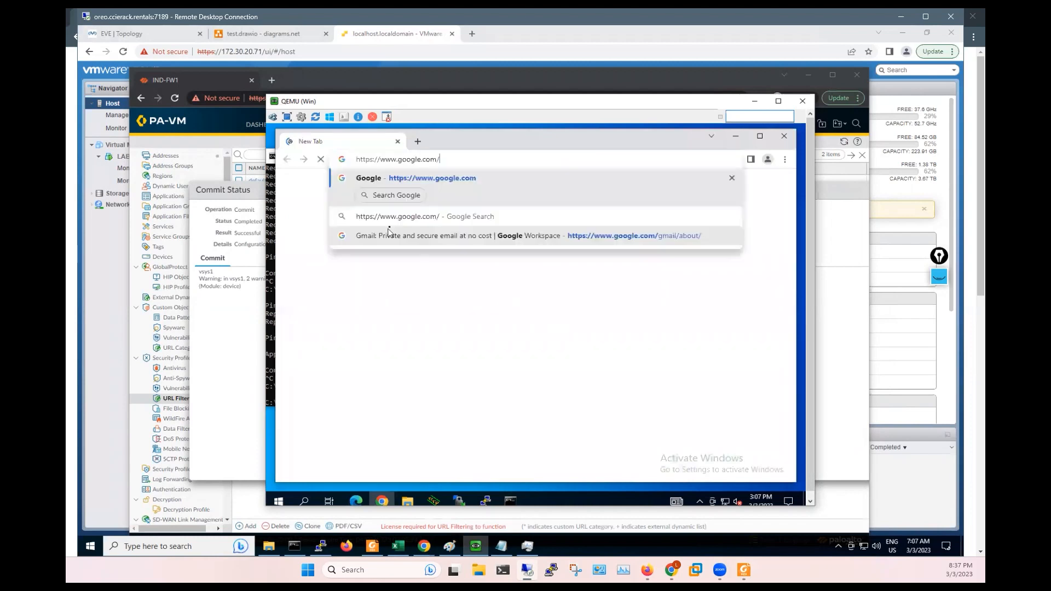
key(Return)
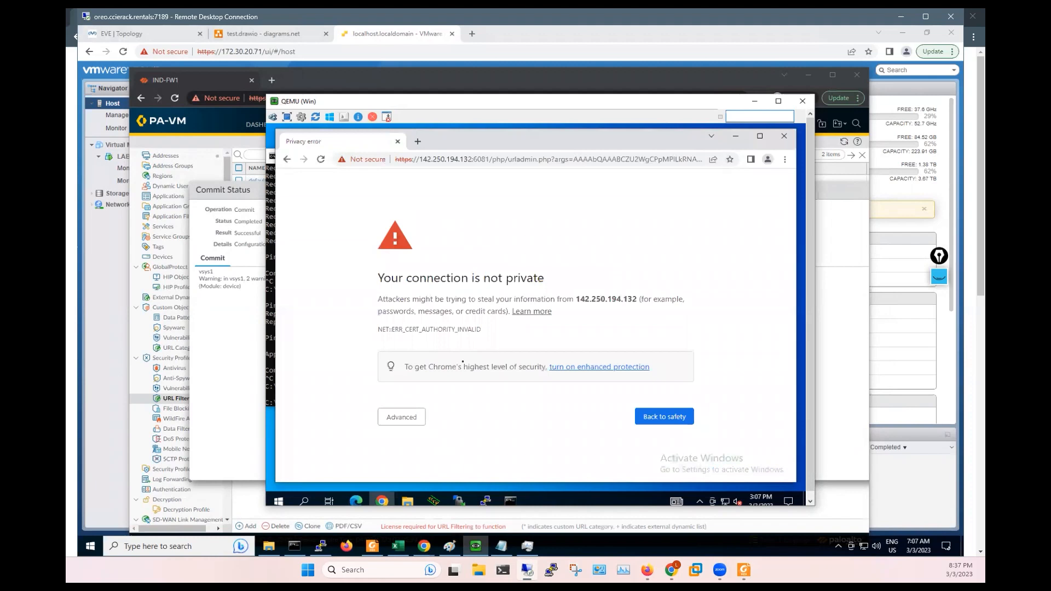
- Proceed past the certificate warning and submit the override password on the MY-URL block page
click(401, 418)
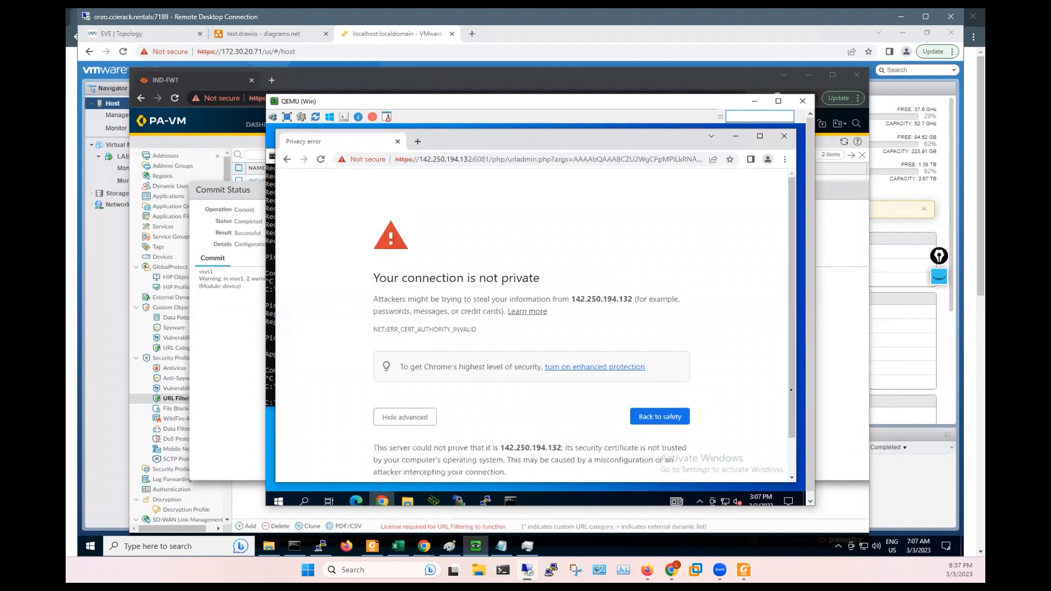
scroll(790, 465, down, 1)
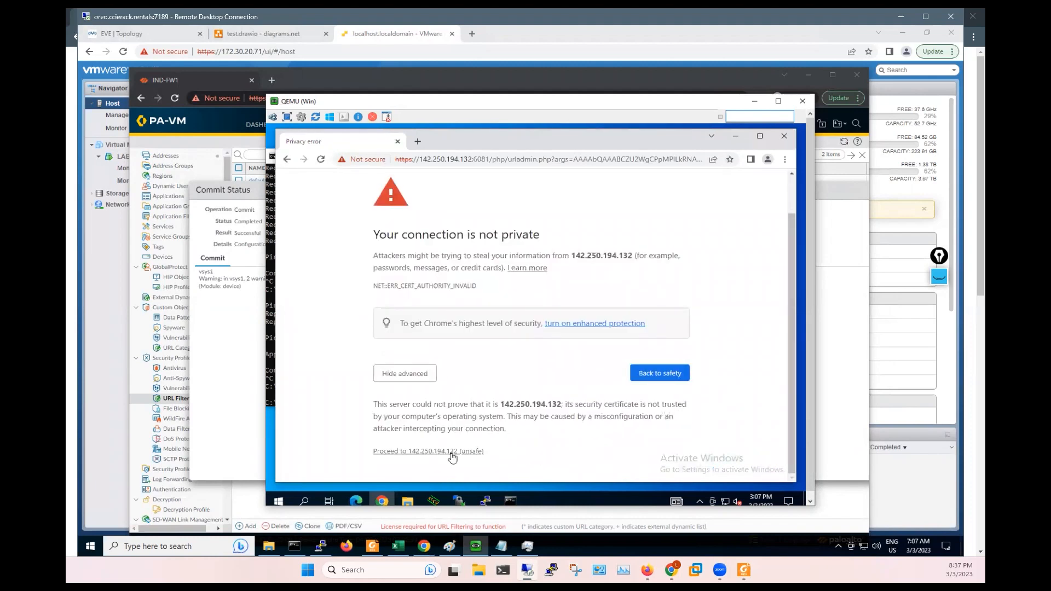
click(451, 454)
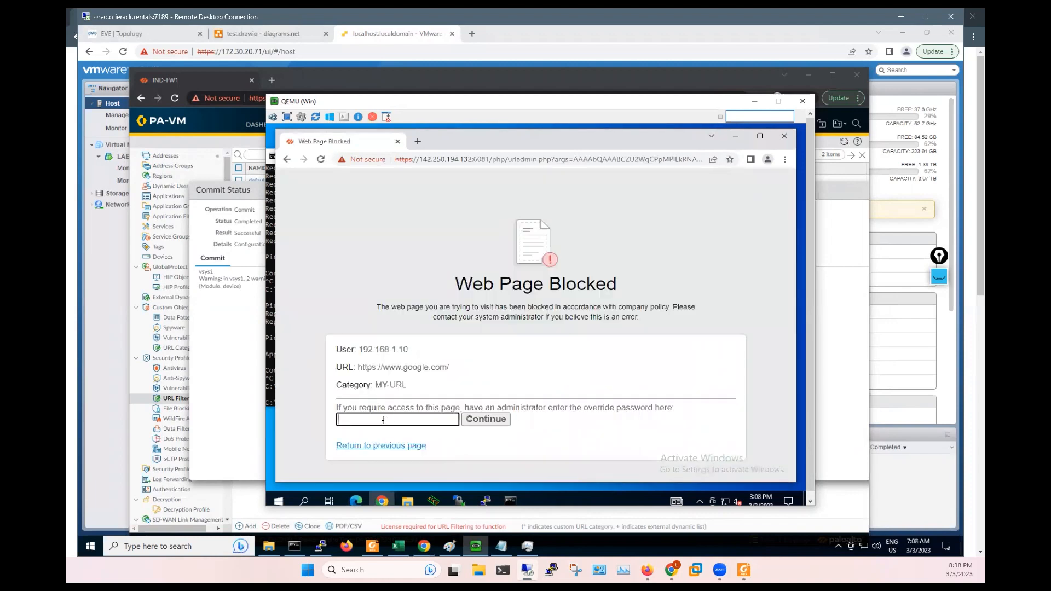
text(****)
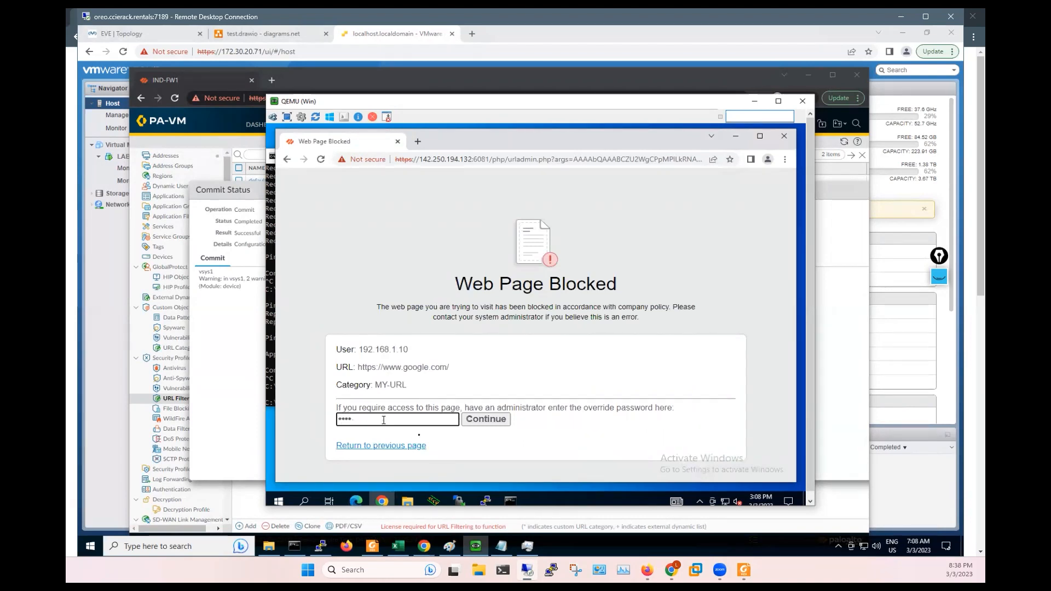
click(487, 423)
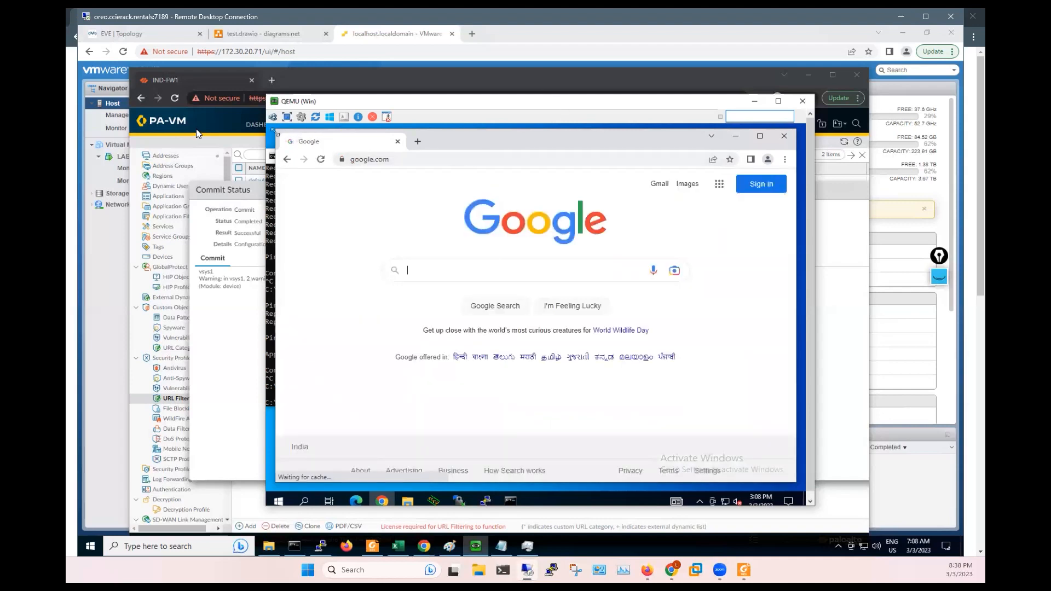
click(210, 125)
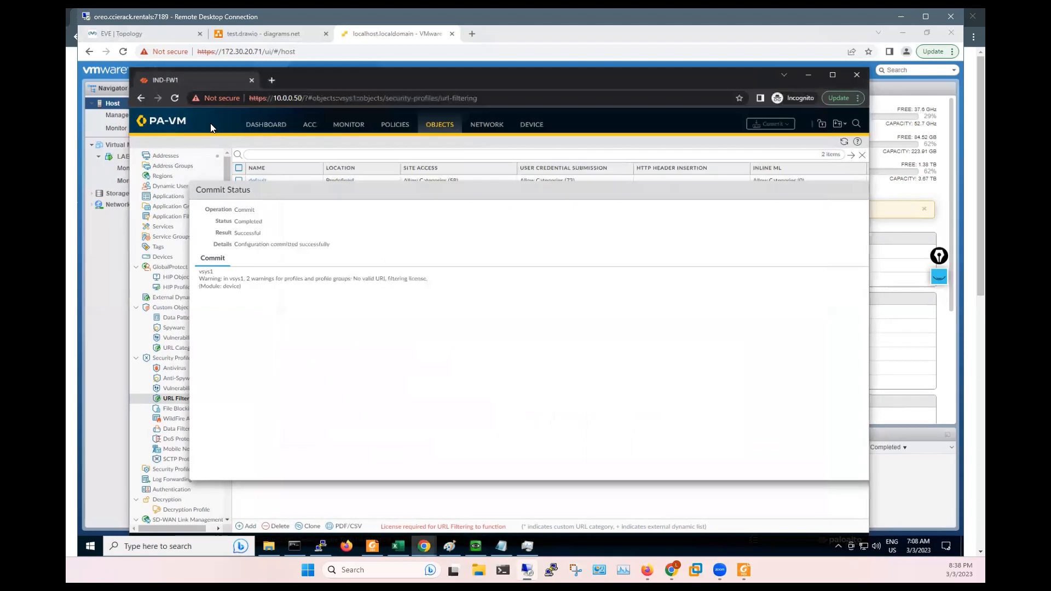
- Dismiss Commit Status and attempt a named snapshot 'SSL-URL' under Device > Setup > Operations, which is rejected
click(531, 127)
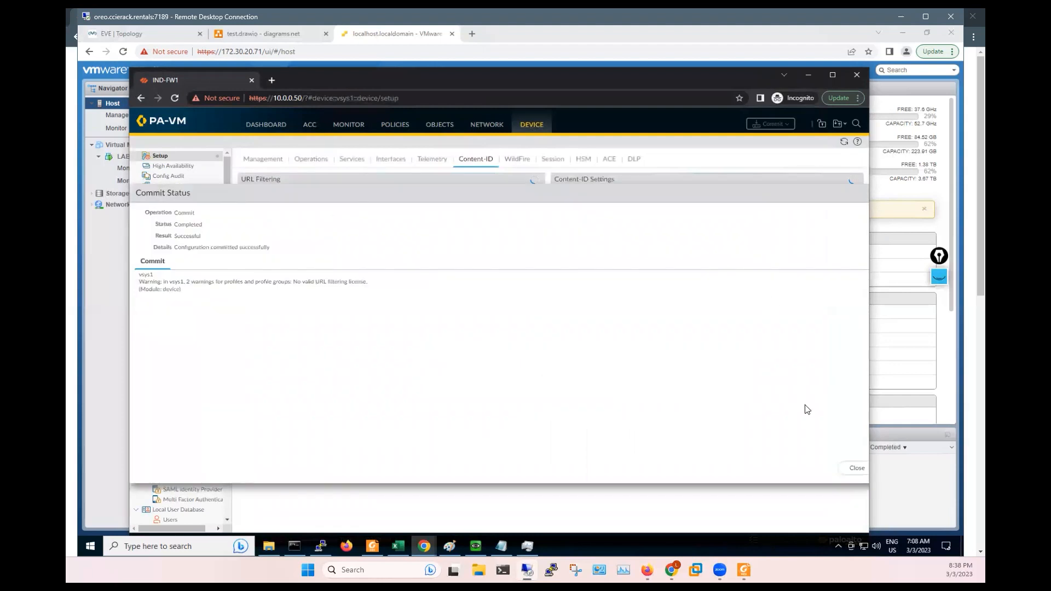
click(833, 470)
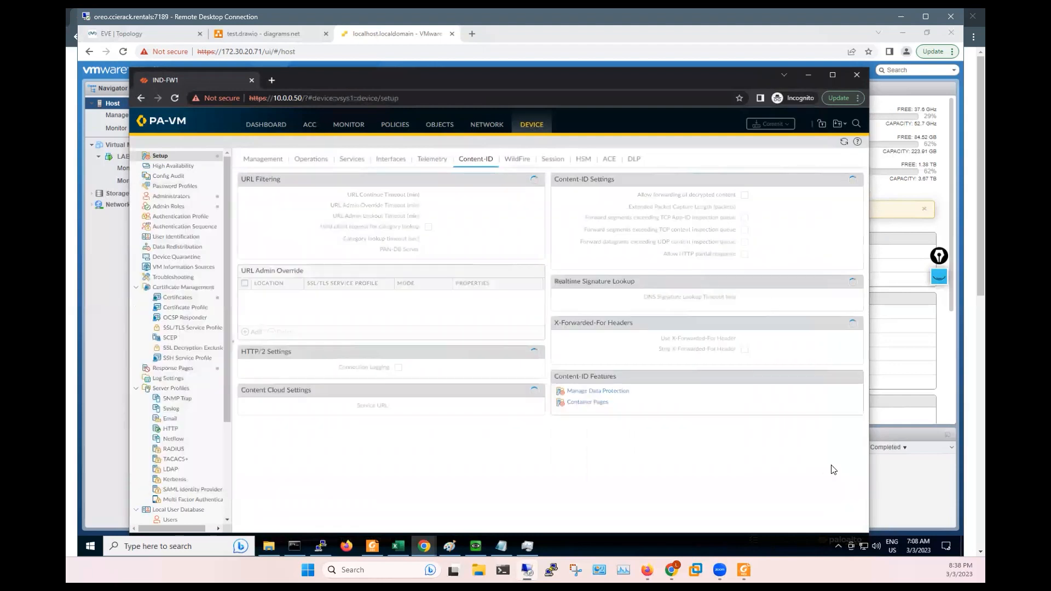
click(344, 162)
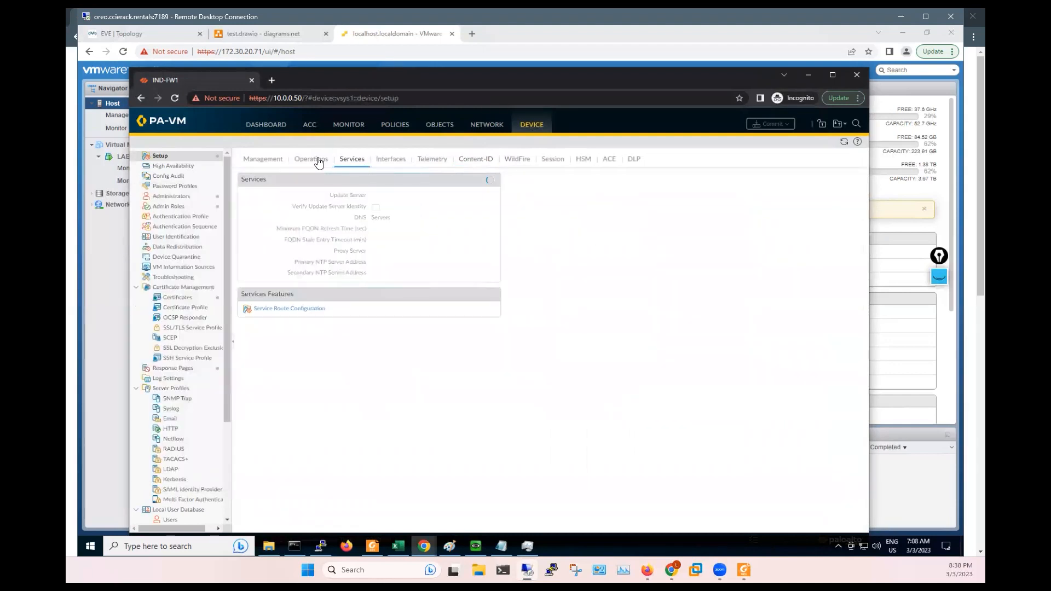
click(317, 159)
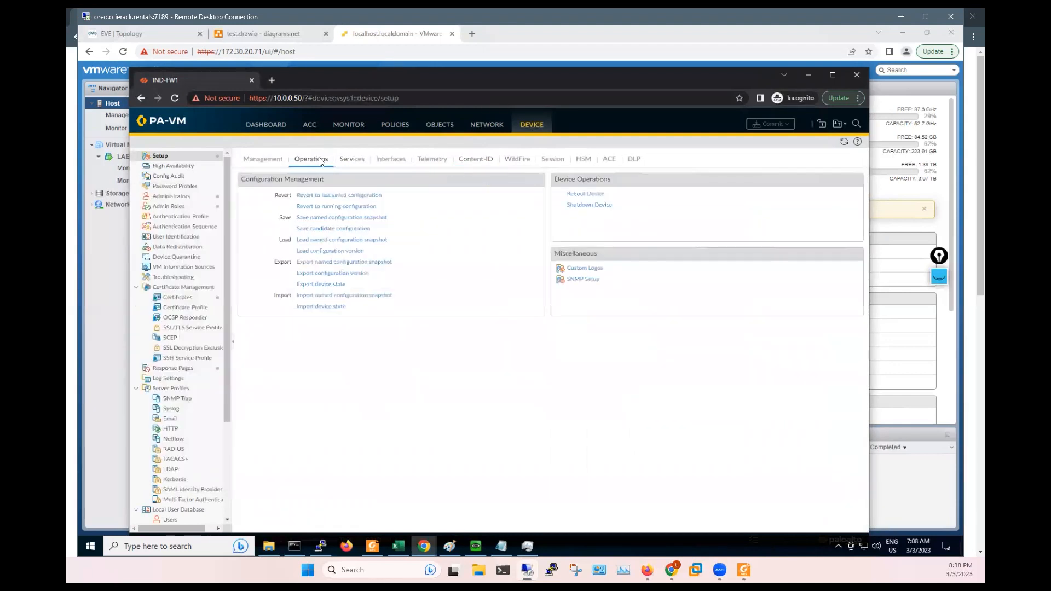
click(329, 217)
click(378, 323)
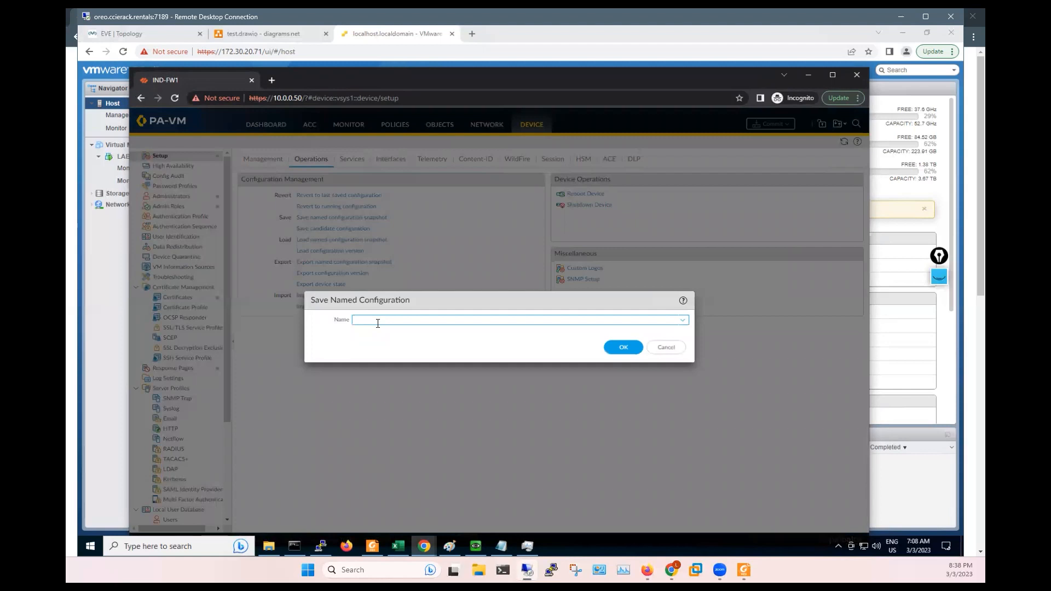
text(SSL-)
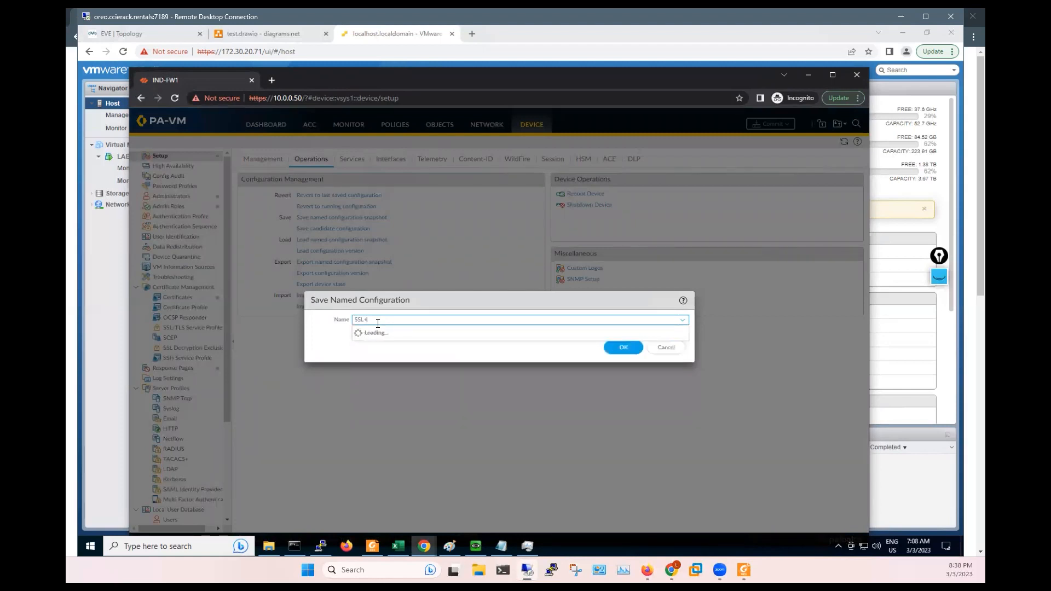
text(URL)
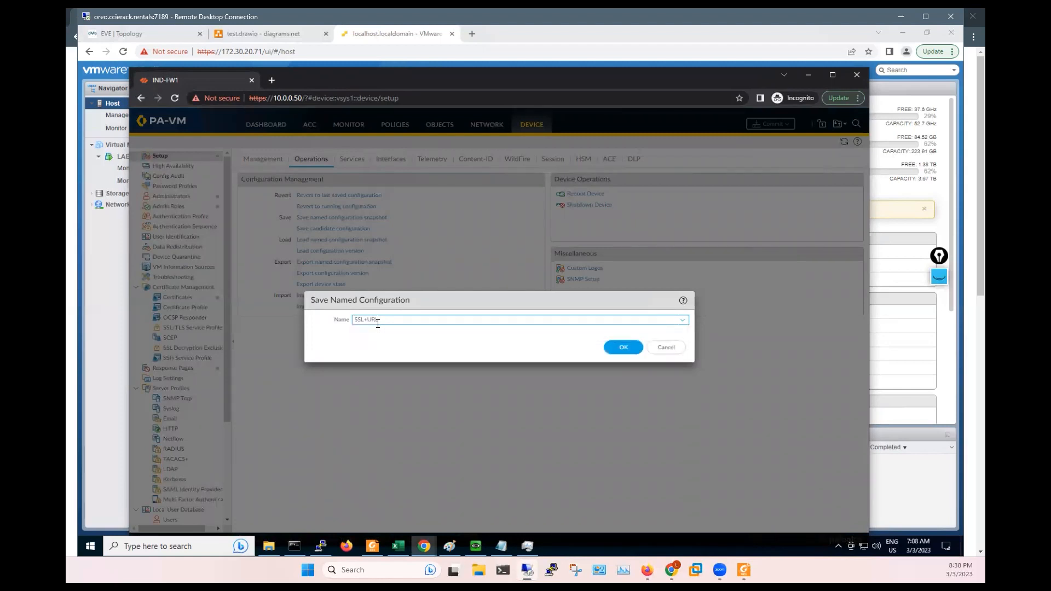
click(623, 348)
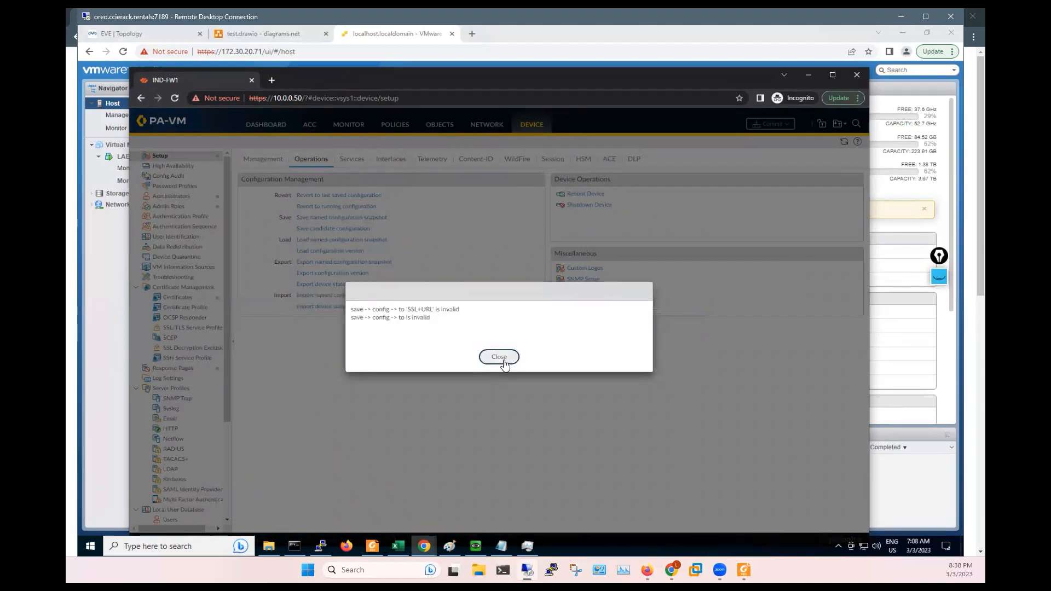
click(499, 357)
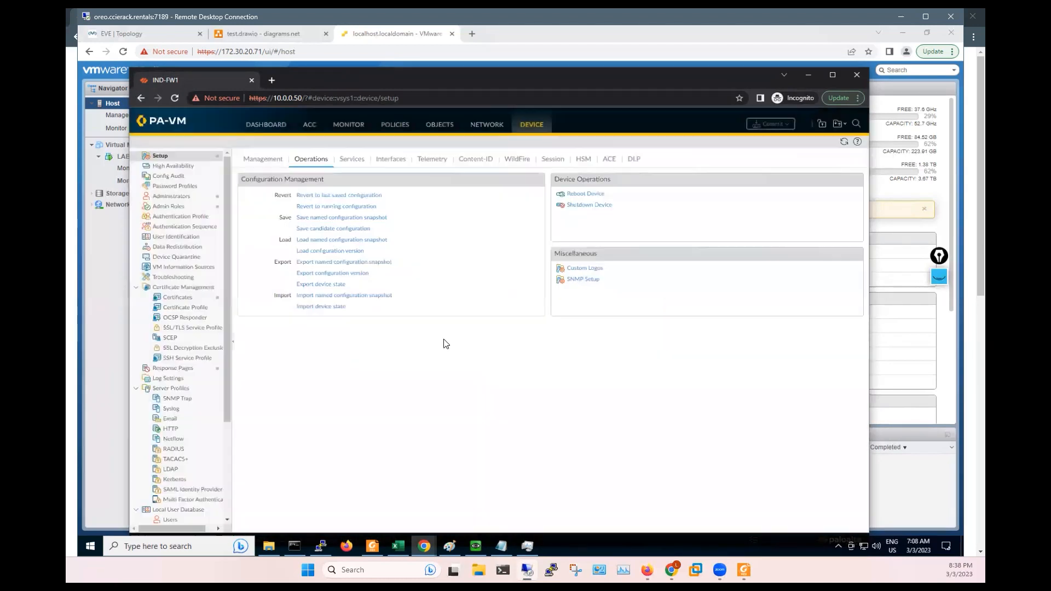
- Save the named configuration snapshot as URL-SSL
click(321, 218)
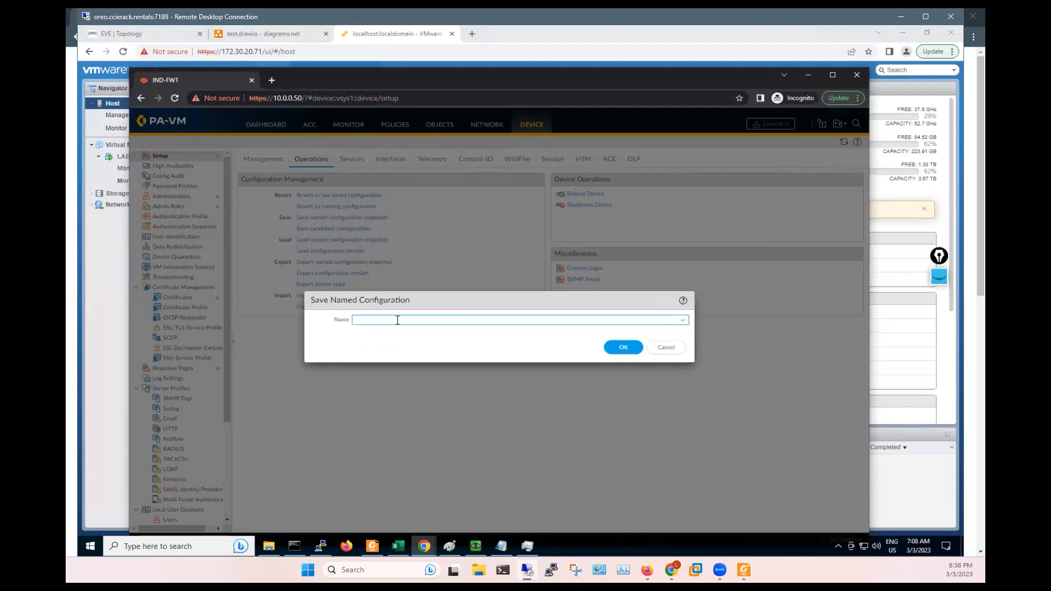
text(URL-SSL)
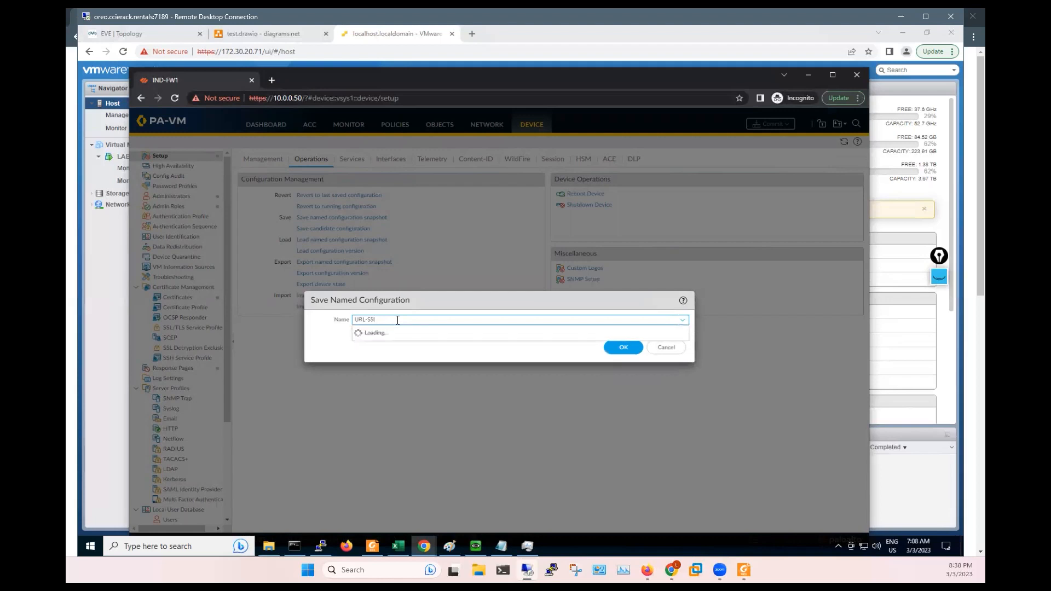
click(625, 348)
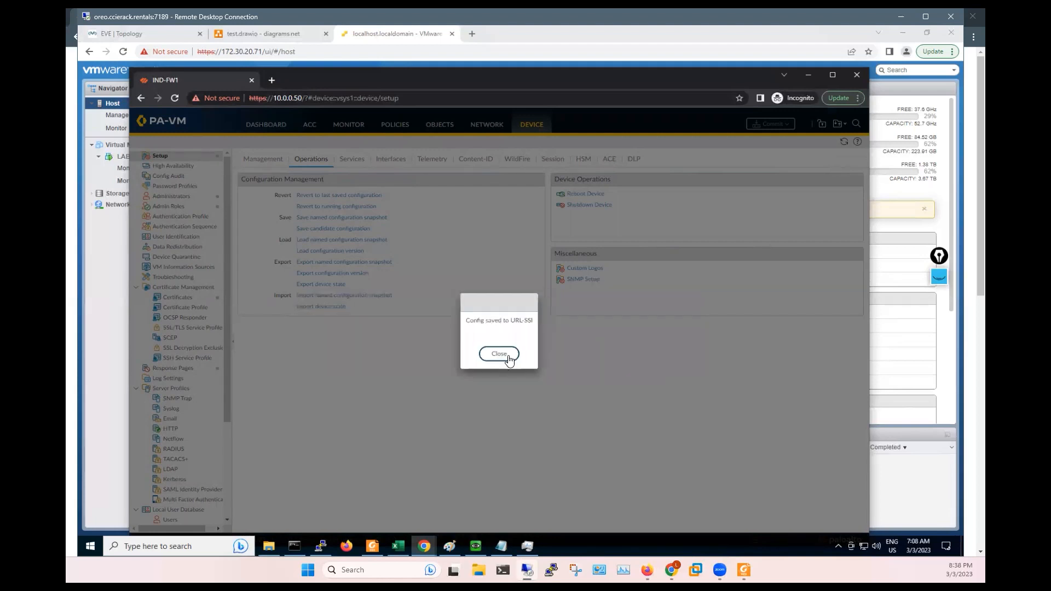
click(508, 356)
- Export the URL-SSL named configuration snapshot as a download
click(330, 263)
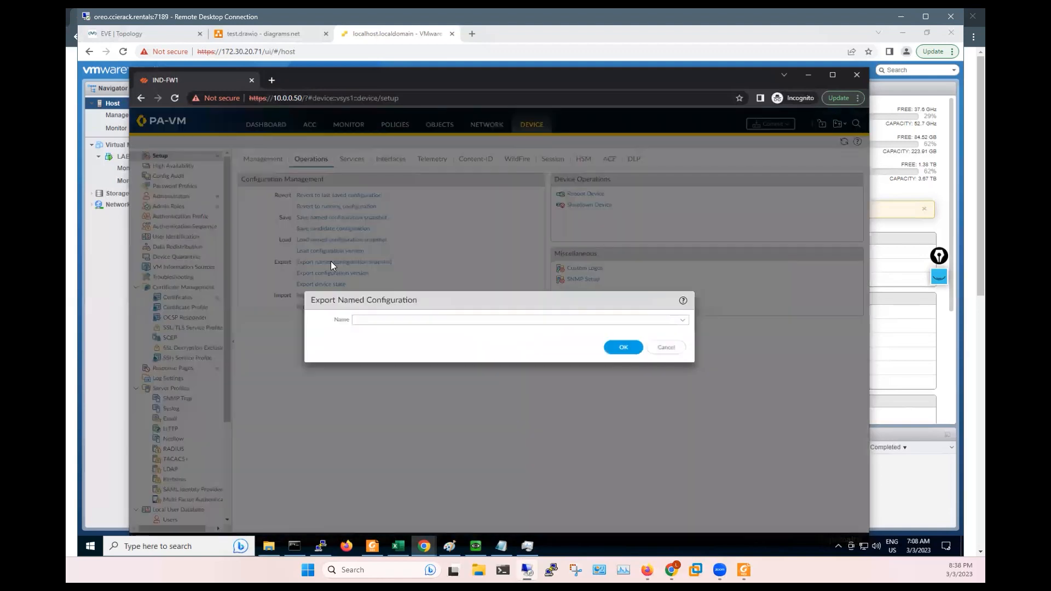
click(683, 319)
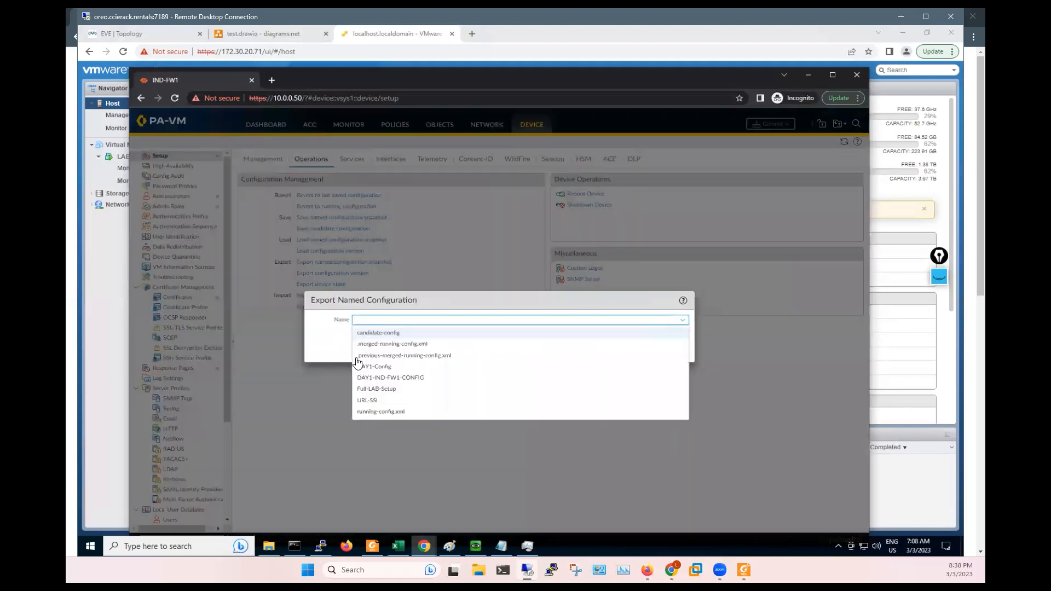
click(367, 400)
click(627, 353)
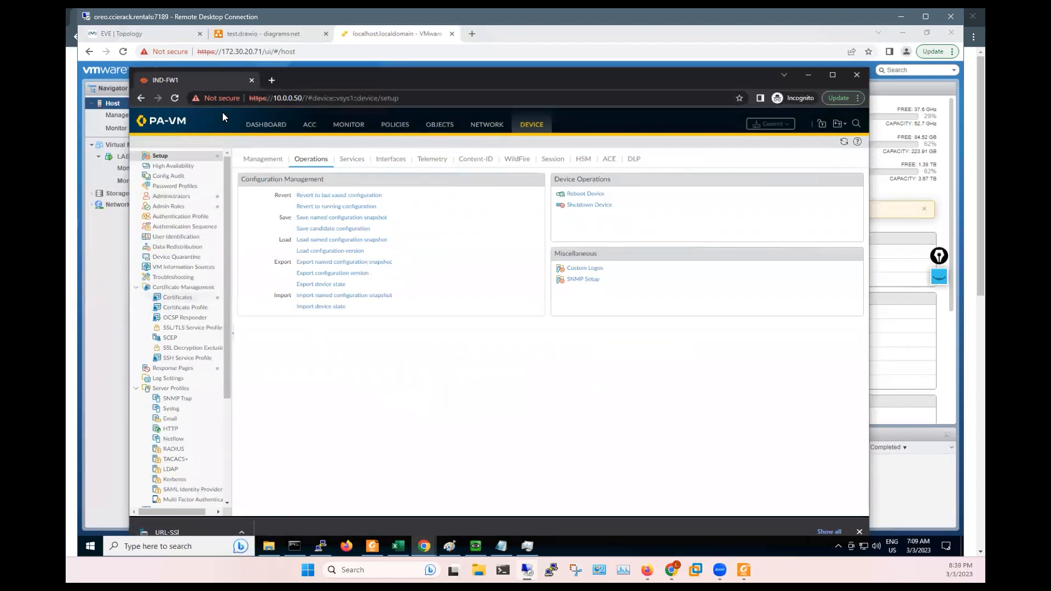
- Close the PA-VM browser and QEMU client windows and return to the EVE Topology tab
click(252, 81)
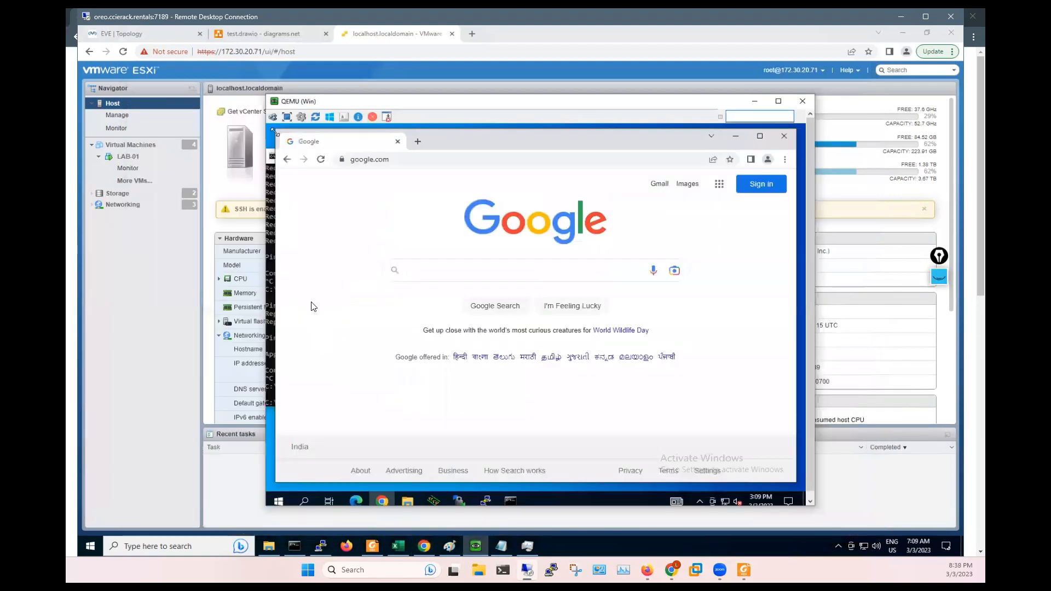
click(802, 101)
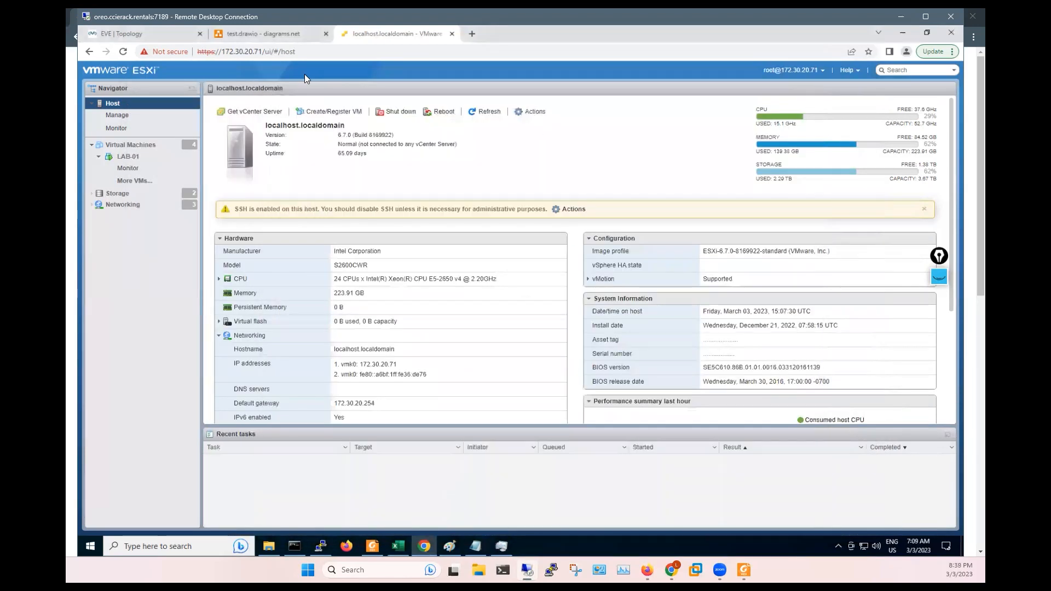
click(138, 38)
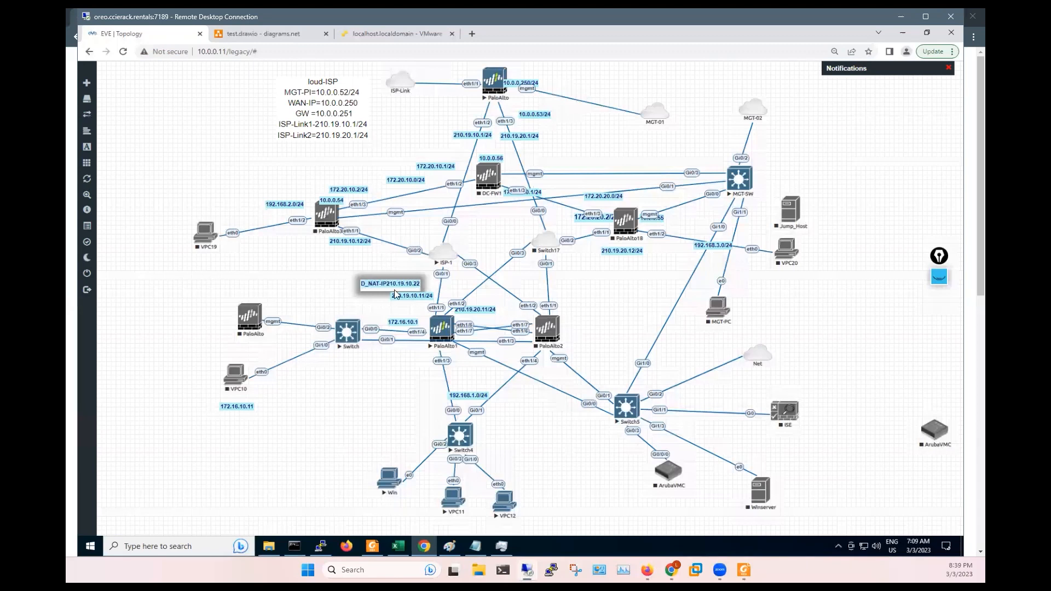